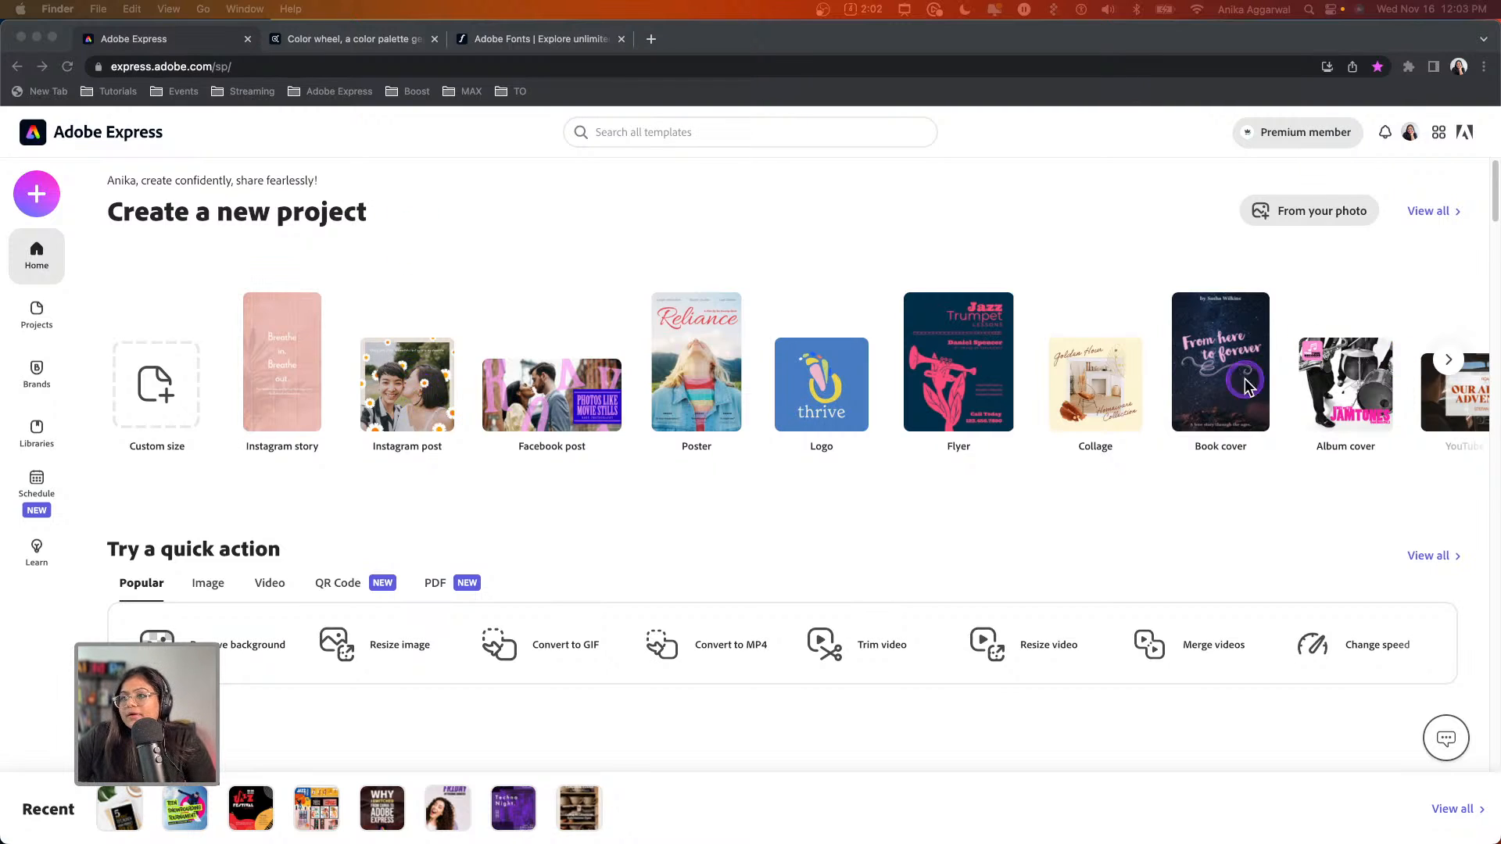
{"action": "left_click", "coordinate": [59, 200]}
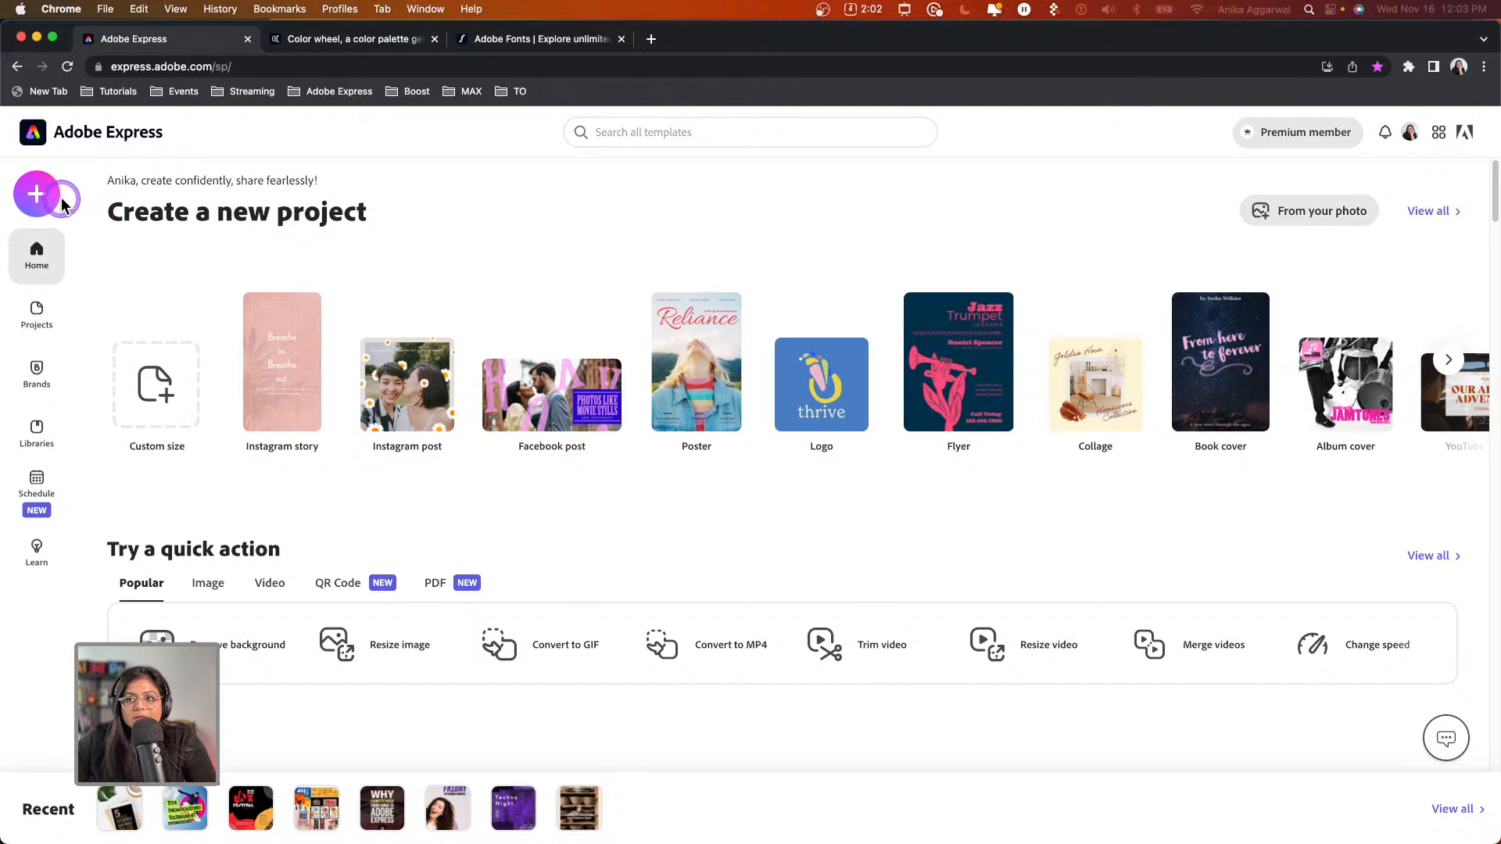
{"action": "left_click", "coordinate": [59, 199]}
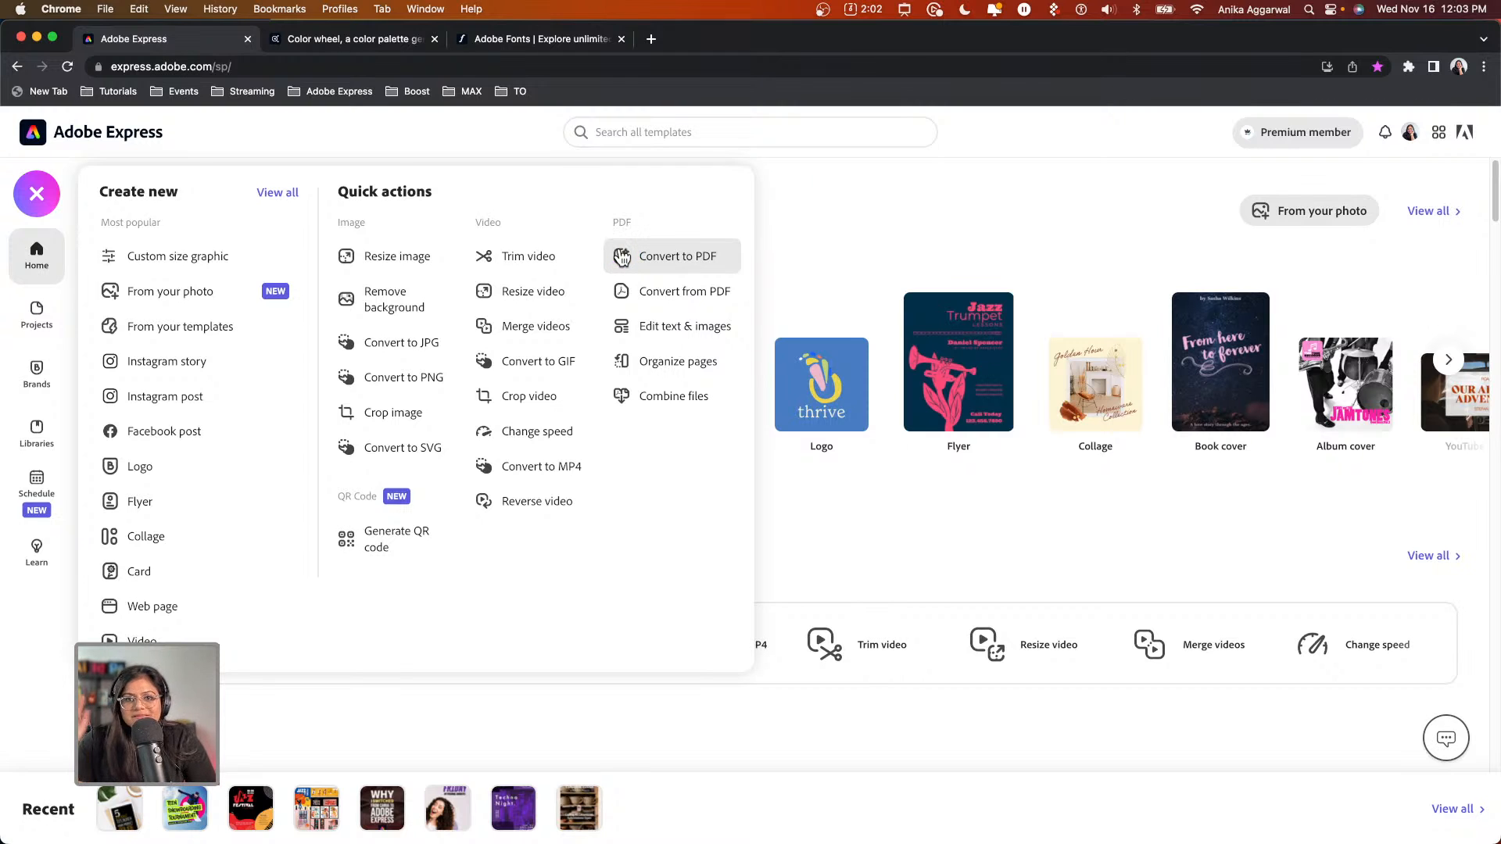
{"action": "left_click", "coordinate": [696, 130]}
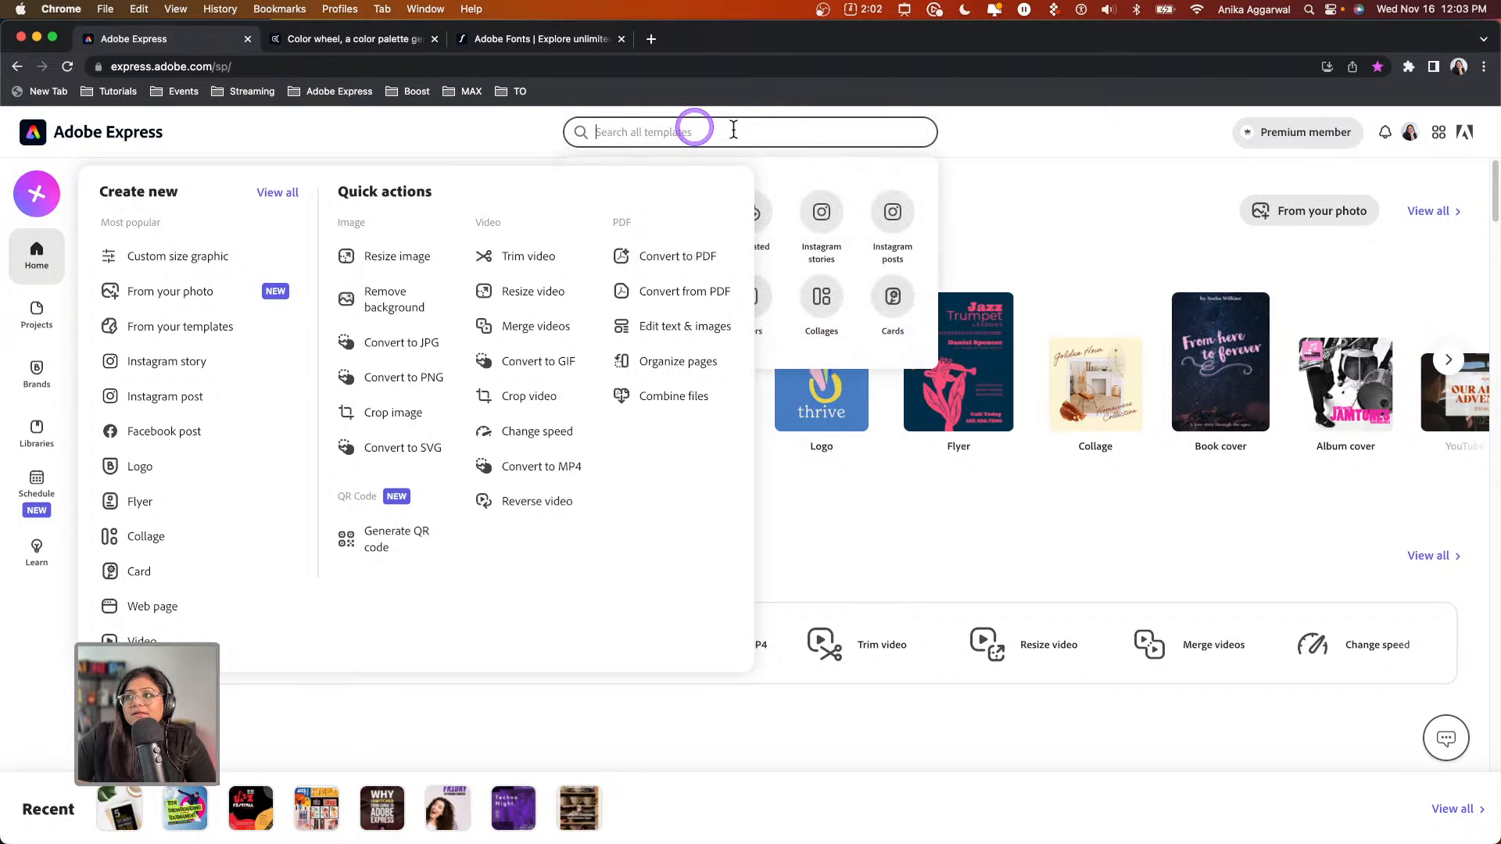
{"action": "left_click", "coordinate": [40, 200]}
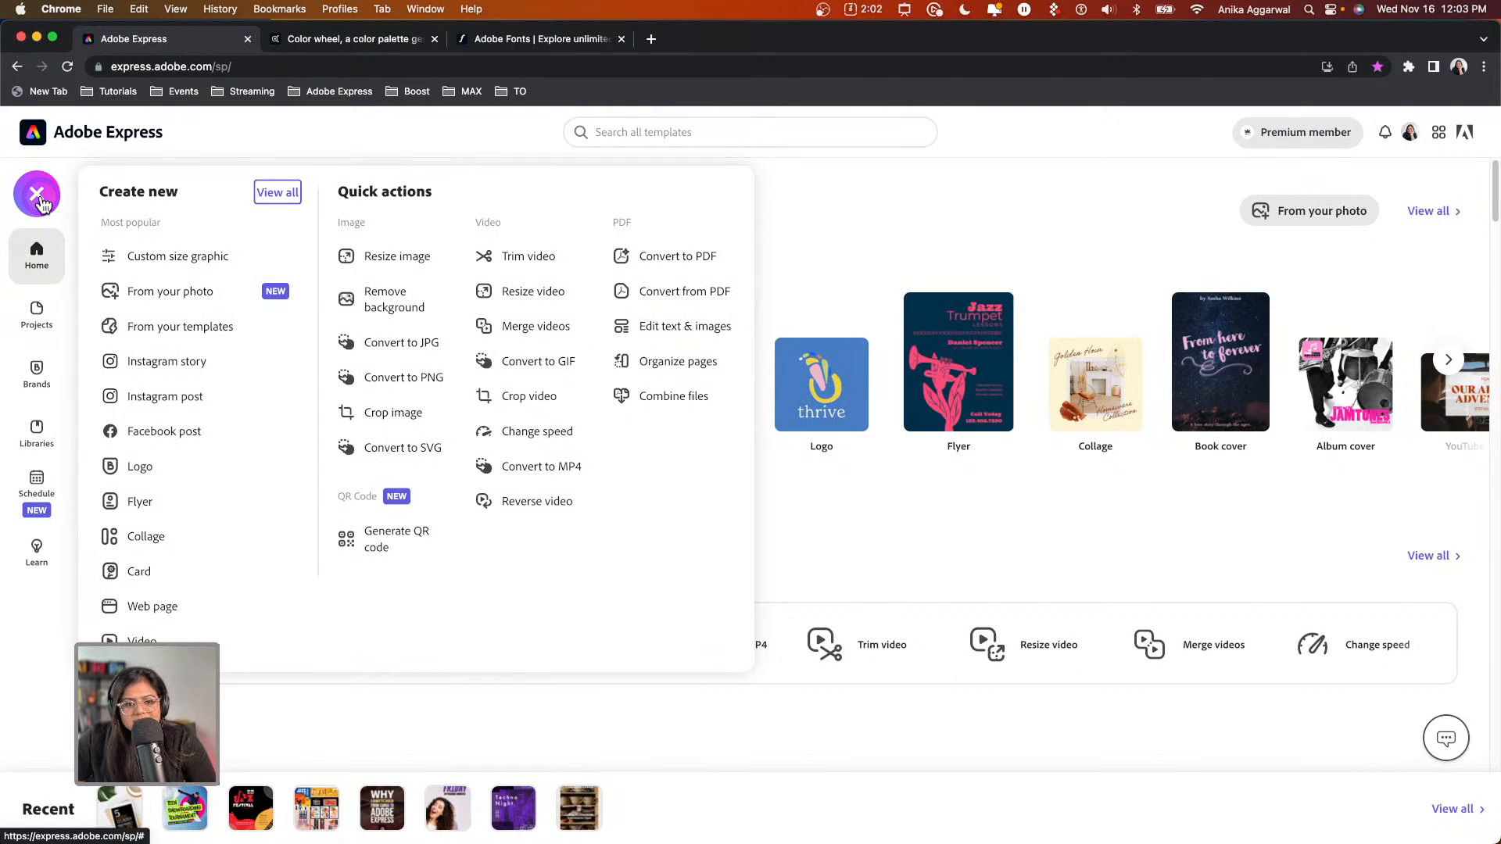
{"action": "left_click", "coordinate": [850, 184]}
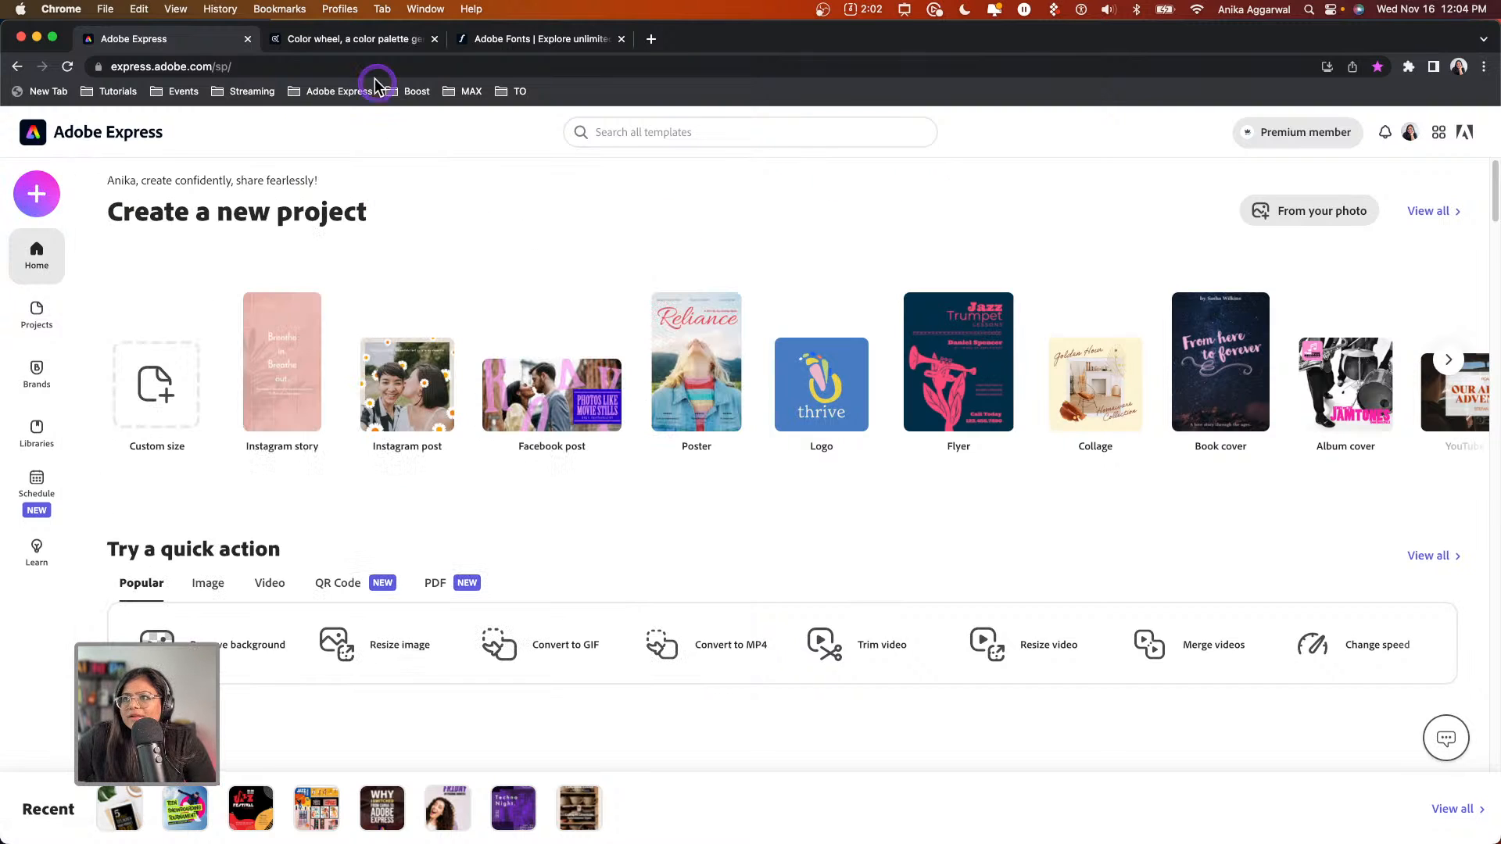
Switch to Adobe Color and read its What's New notes and the help article on importing color themes to Adobe Express
{"action": "left_click", "coordinate": [348, 39]}
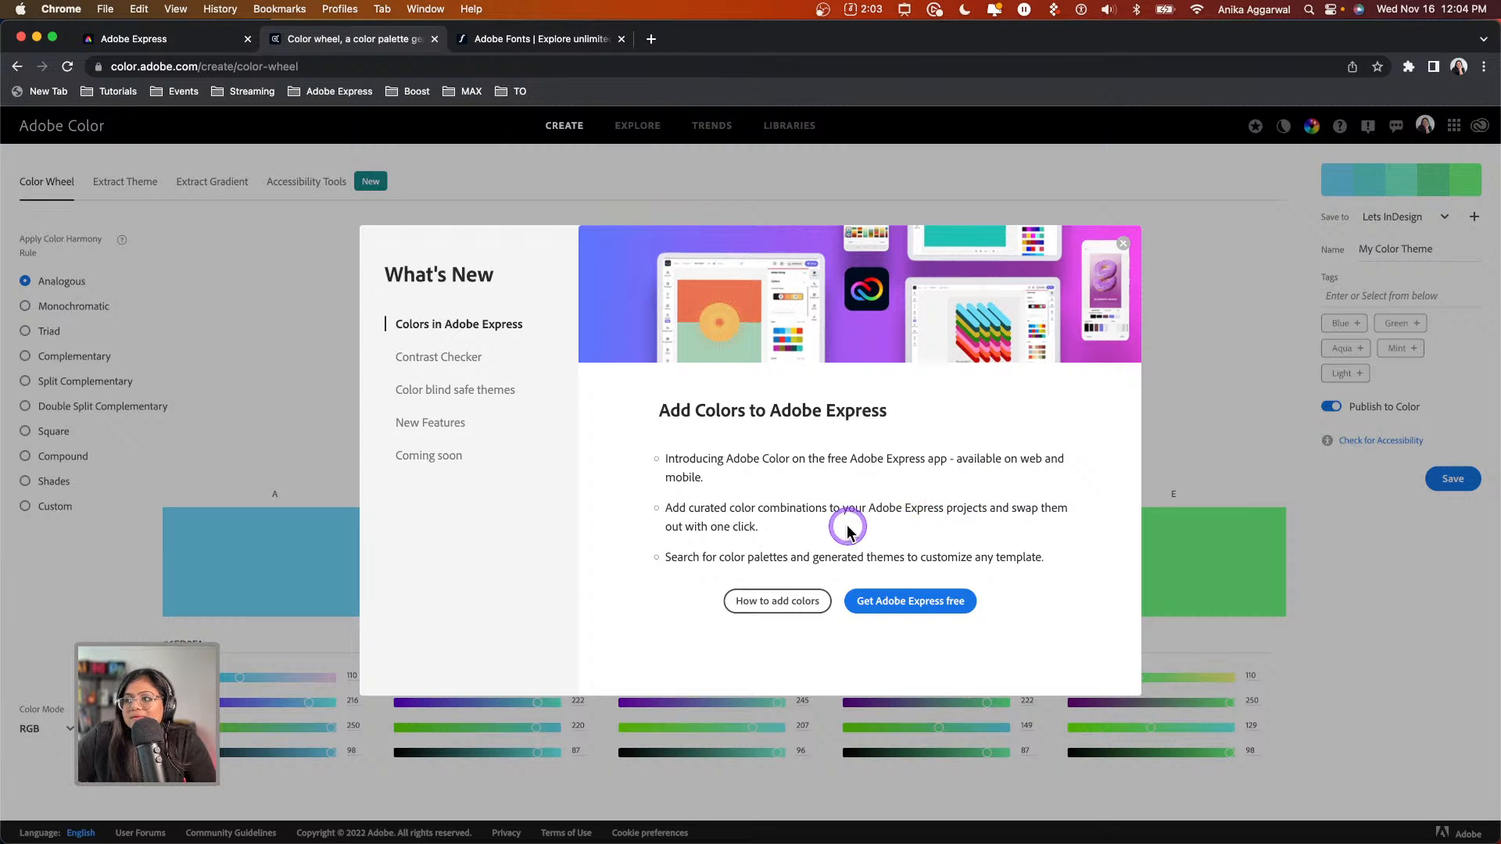
{"action": "left_click_drag", "start_coordinate": [730, 508], "coordinate": [845, 505]}
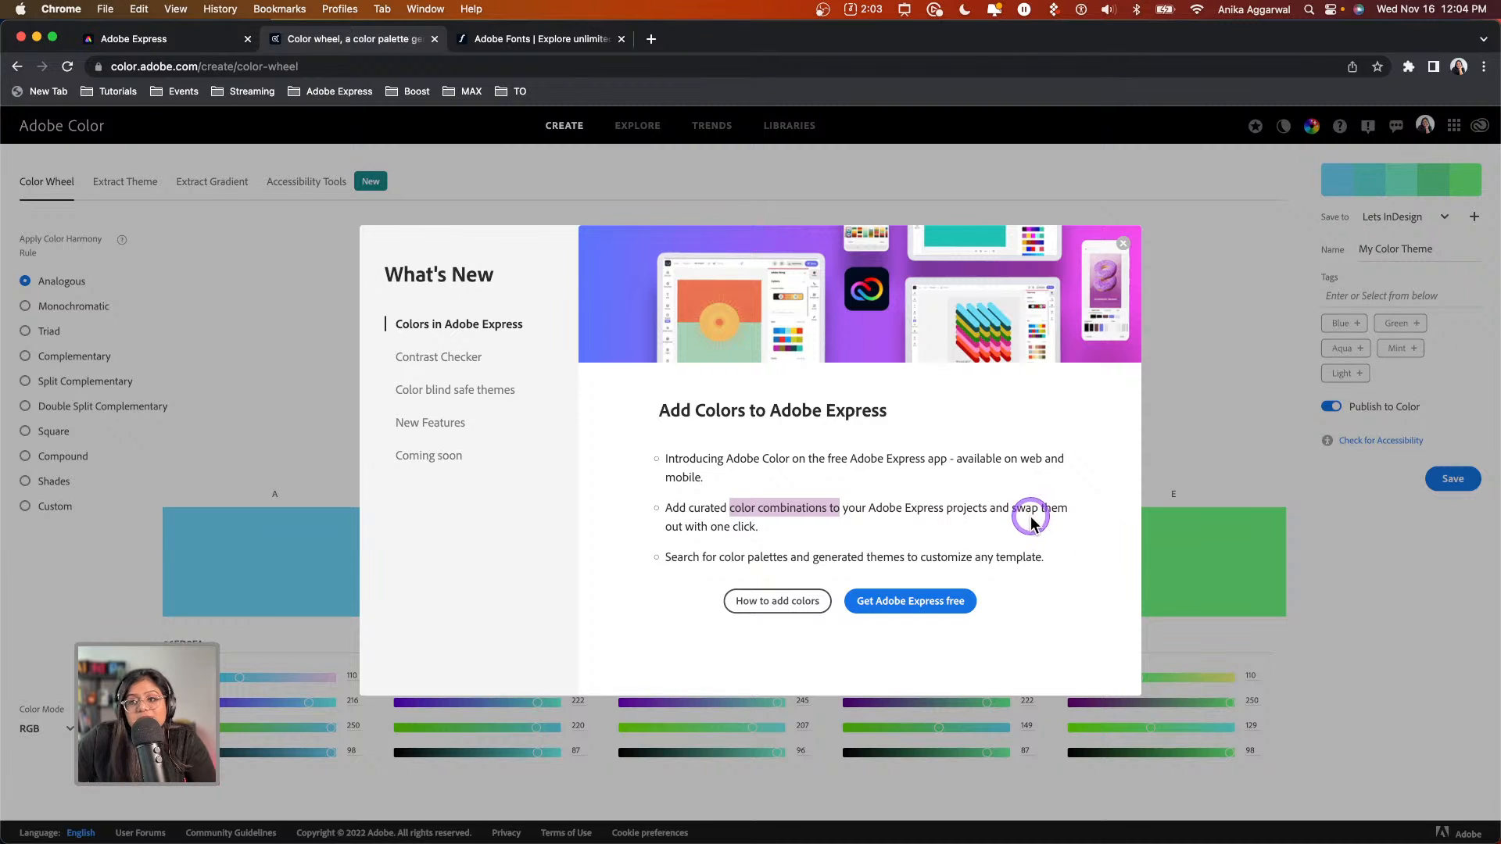
{"action": "left_click", "coordinate": [817, 602]}
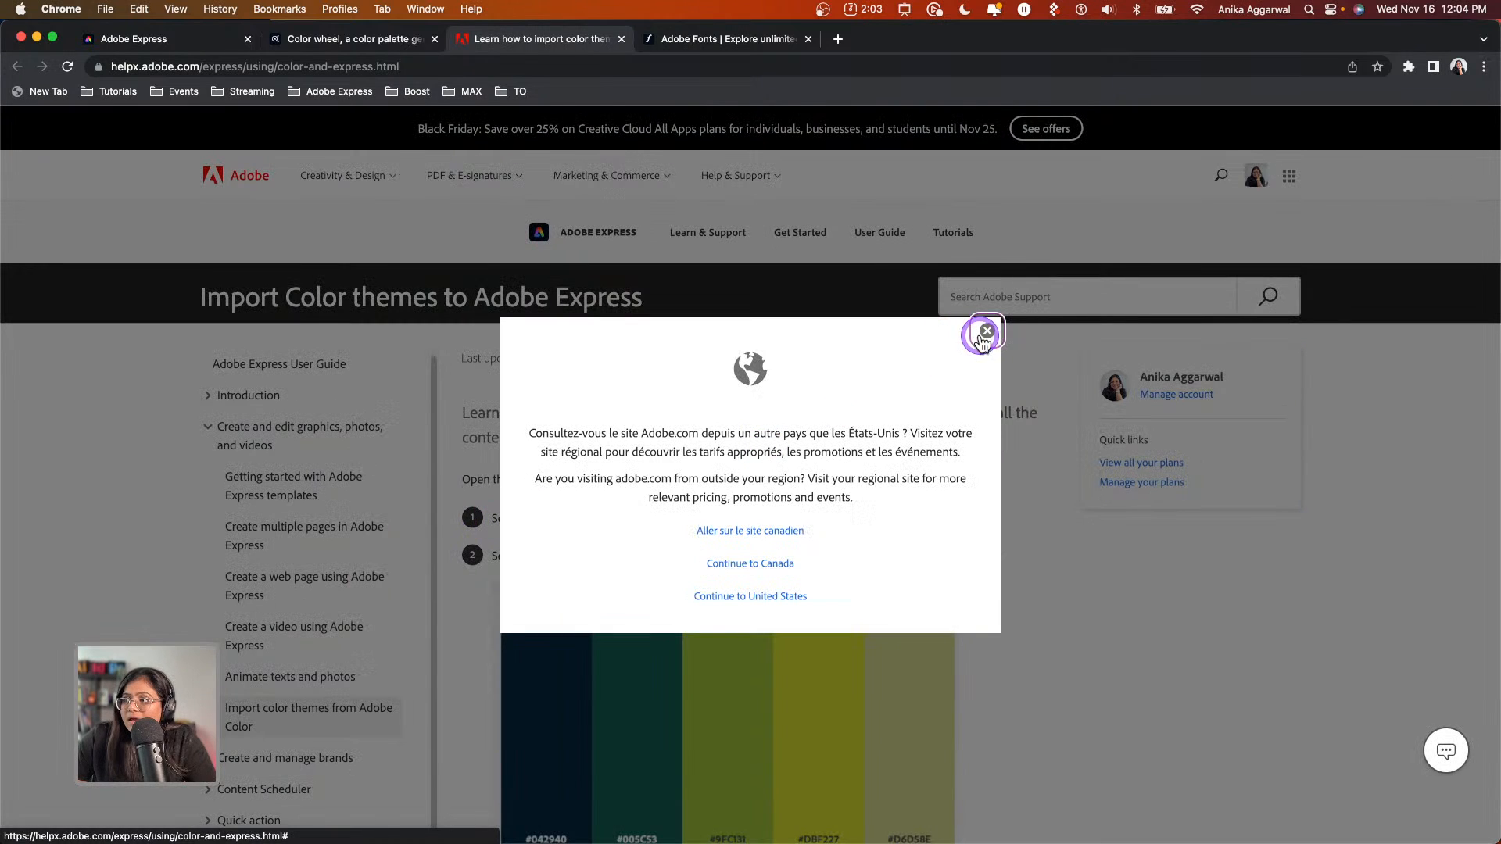
{"action": "left_click", "coordinate": [987, 331]}
{"action": "scroll", "coordinate": [706, 579], "scroll_direction": "down", "scroll_amount": 5}
{"action": "left_click_drag", "start_coordinate": [516, 309], "coordinate": [765, 347]}
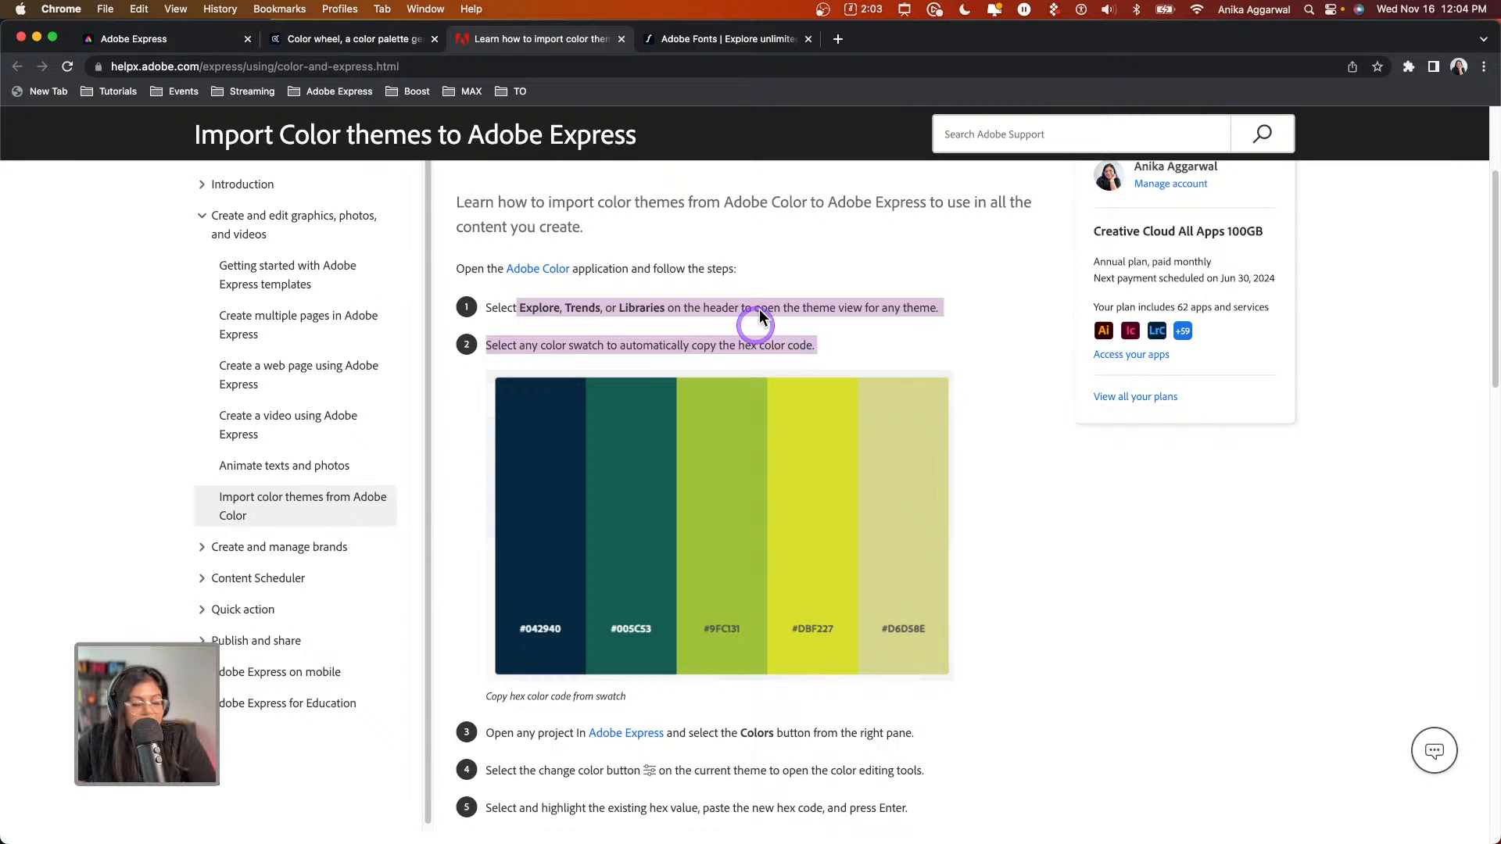
Switch to Adobe Fonts and show the full collection of fonts featured in Adobe Express templates
{"action": "left_click", "coordinate": [715, 40]}
{"action": "scroll", "coordinate": [468, 672], "scroll_direction": "down", "scroll_amount": 5}
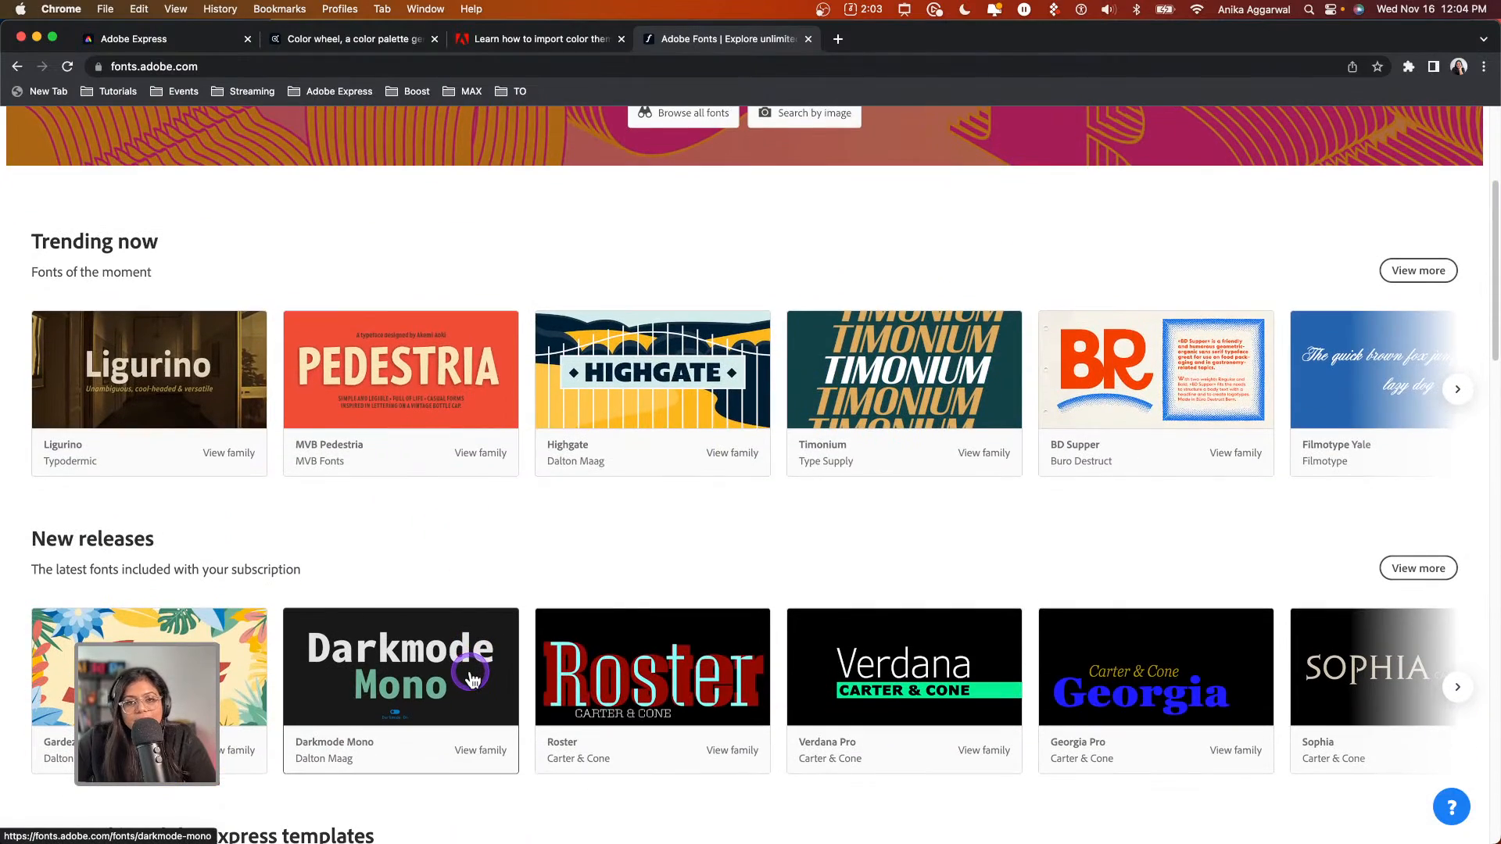
{"action": "scroll", "coordinate": [469, 676], "scroll_direction": "down", "scroll_amount": 8}
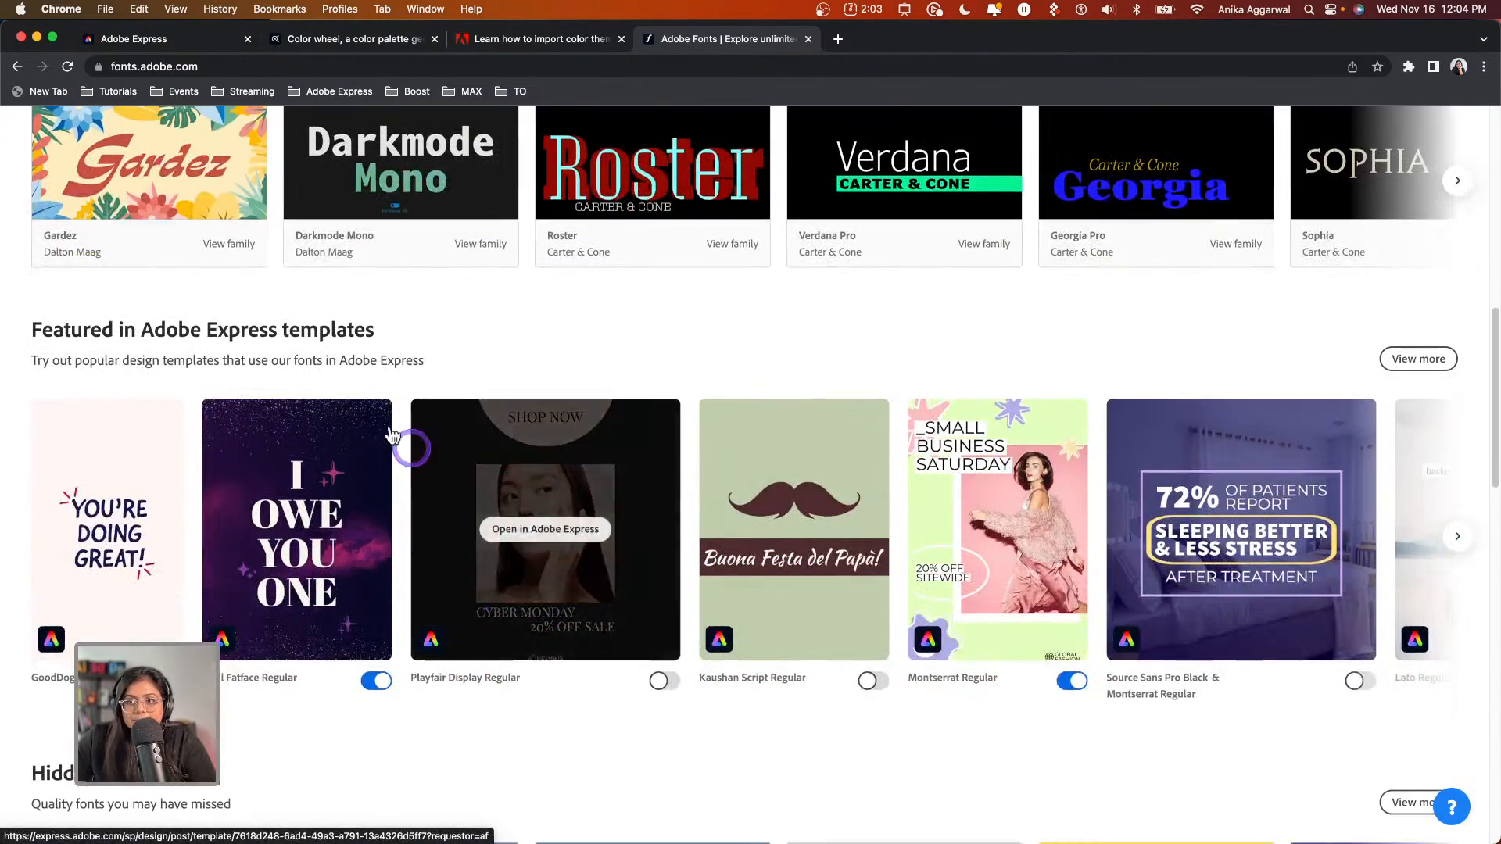
{"action": "left_click_drag", "start_coordinate": [41, 329], "coordinate": [371, 327]}
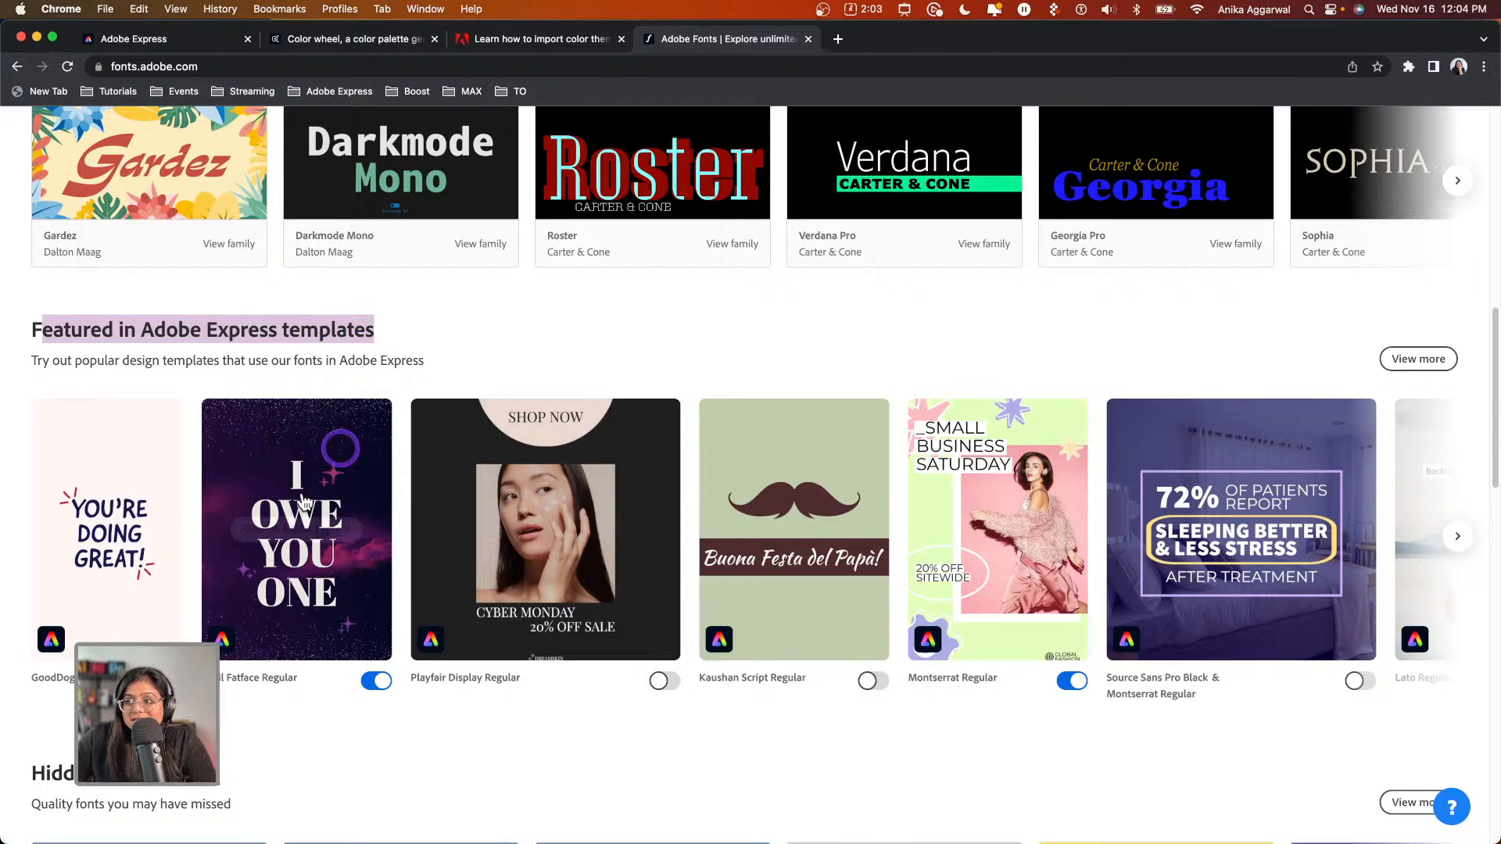
{"action": "left_click", "coordinate": [1417, 358]}
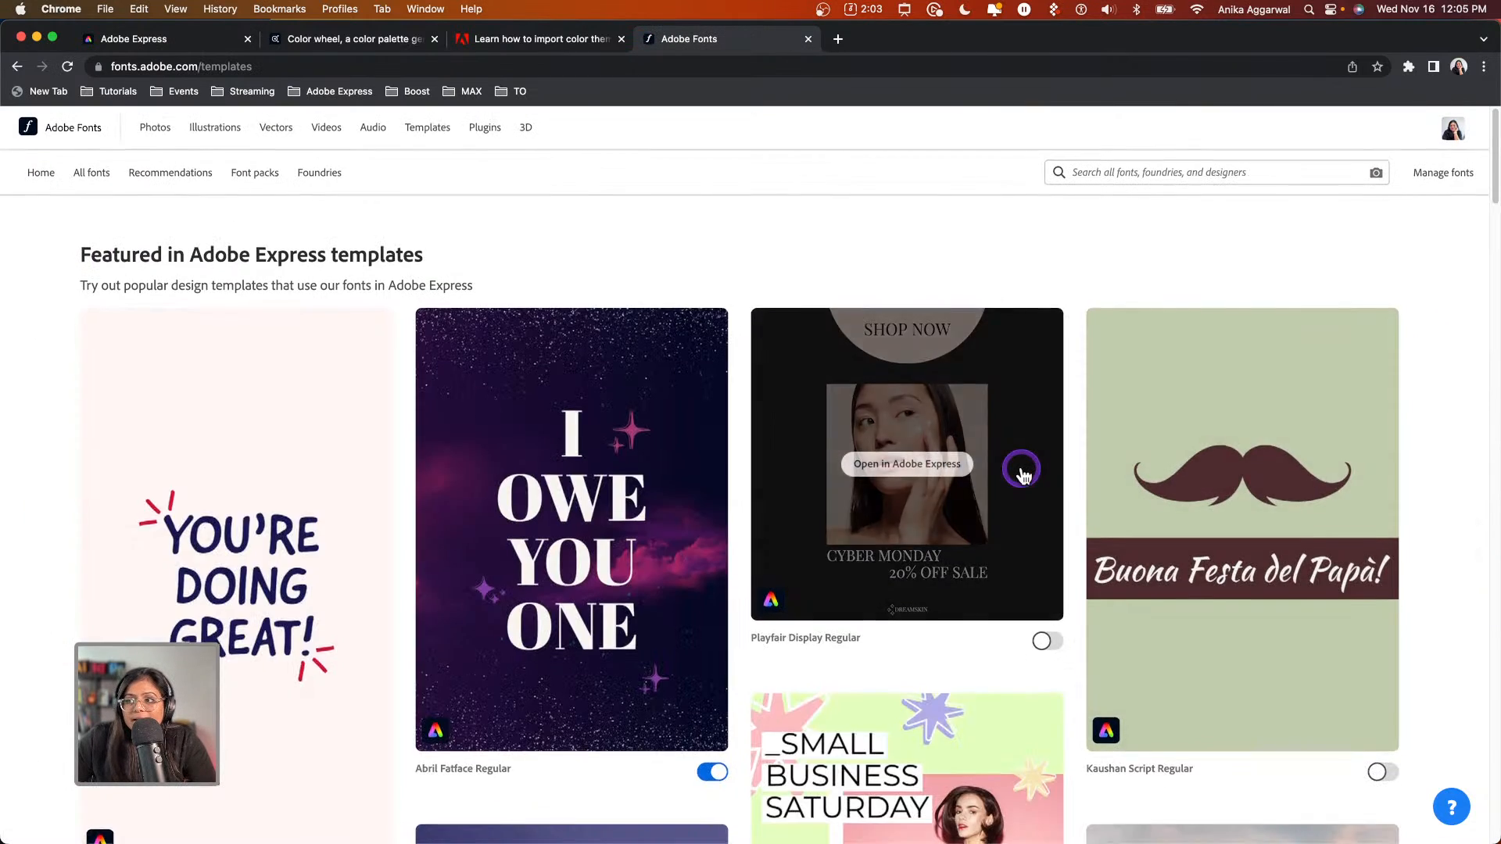
Browse the featured templates and preview the Merry Christmas one in the Adobe Express editor before closing it
{"action": "scroll", "coordinate": [1022, 469], "scroll_direction": "down", "scroll_amount": 8}
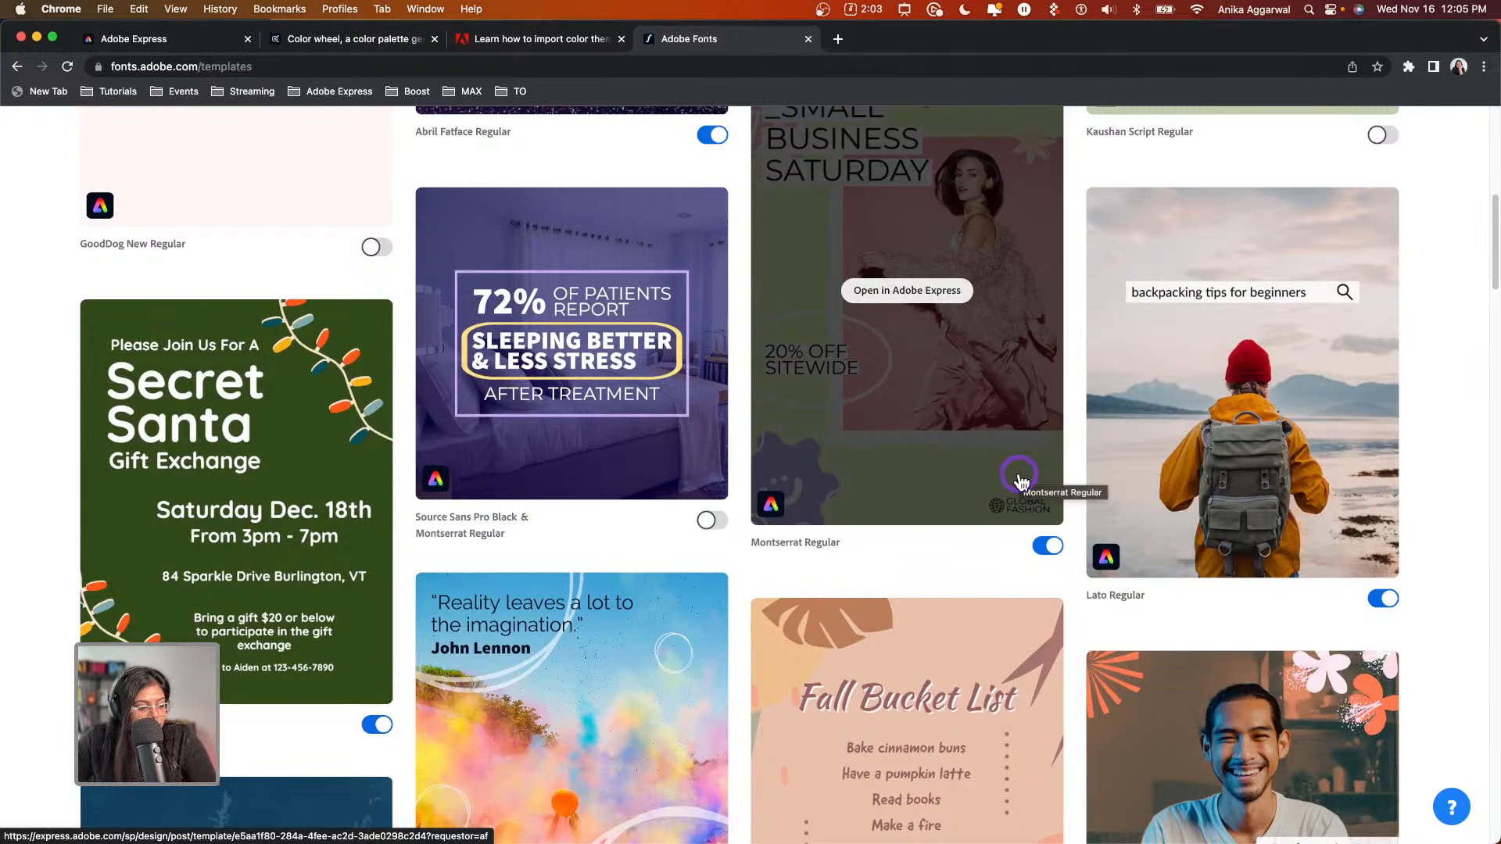
{"action": "scroll", "coordinate": [621, 681], "scroll_direction": "down", "scroll_amount": 5}
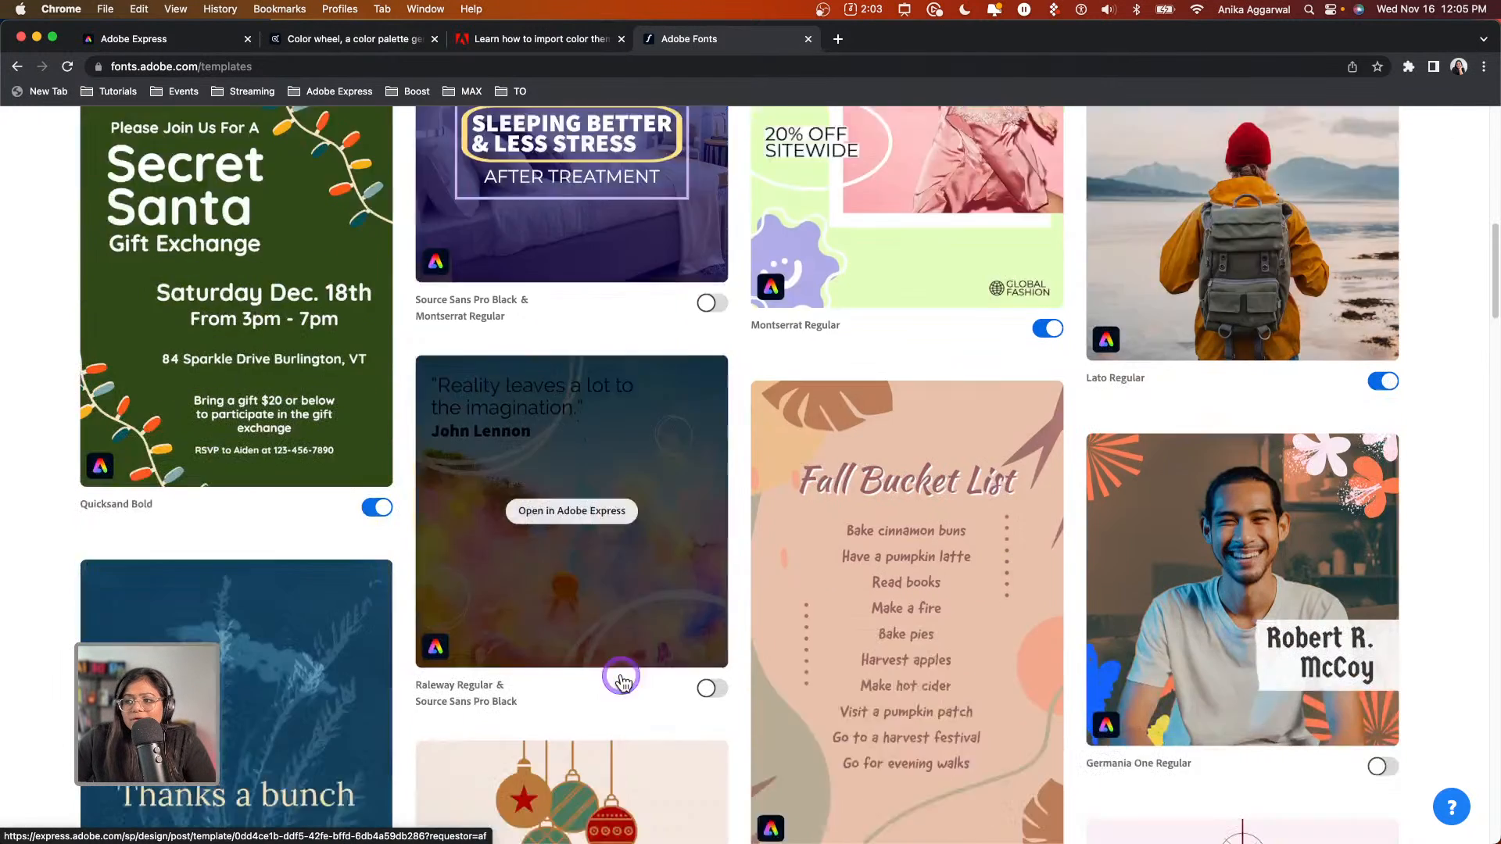
{"action": "scroll", "coordinate": [622, 681], "scroll_direction": "down", "scroll_amount": 6}
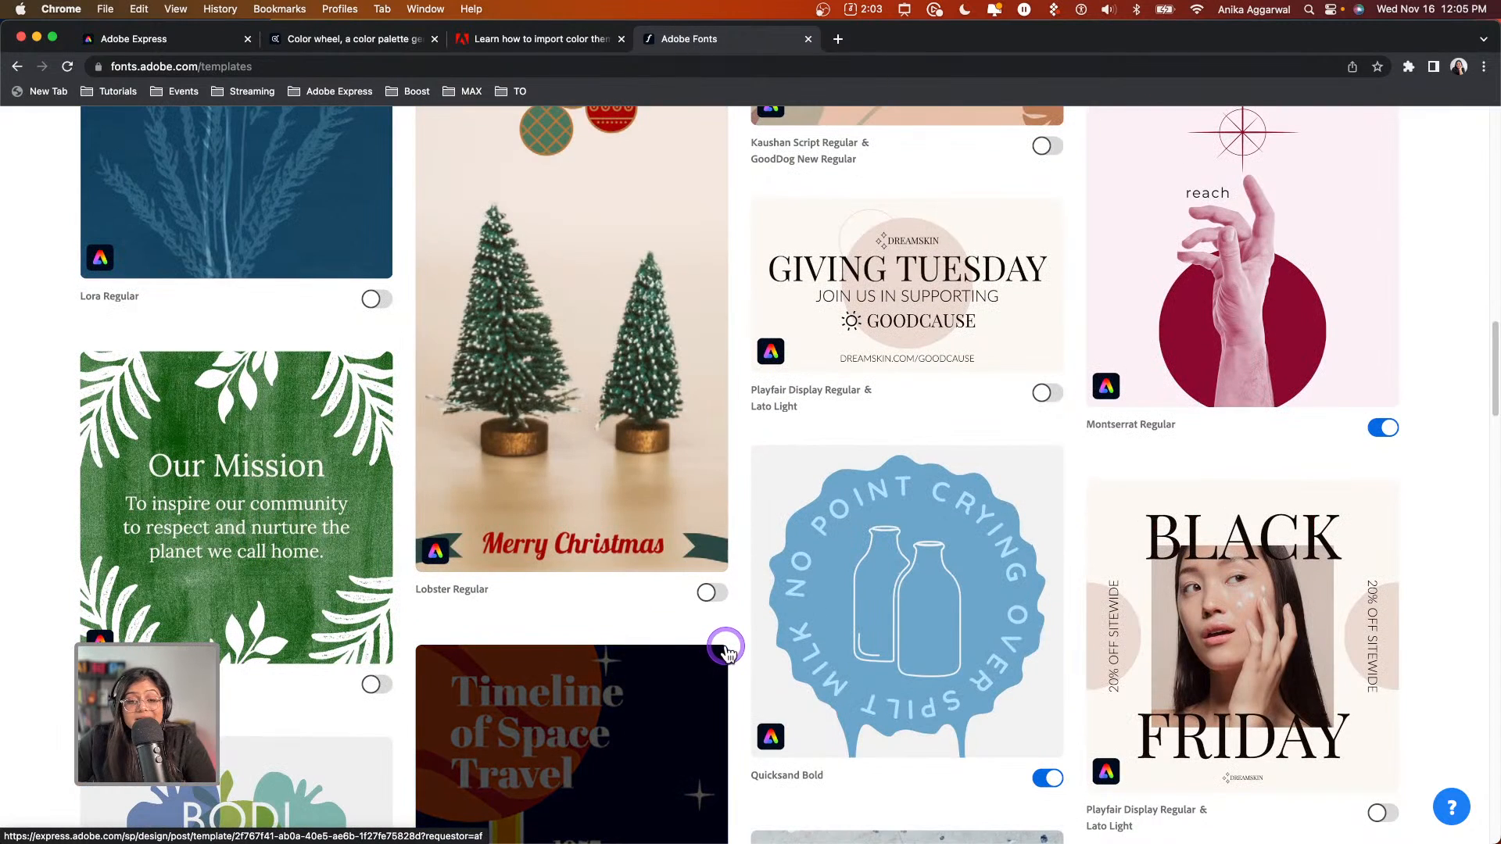
{"action": "left_click", "coordinate": [553, 309]}
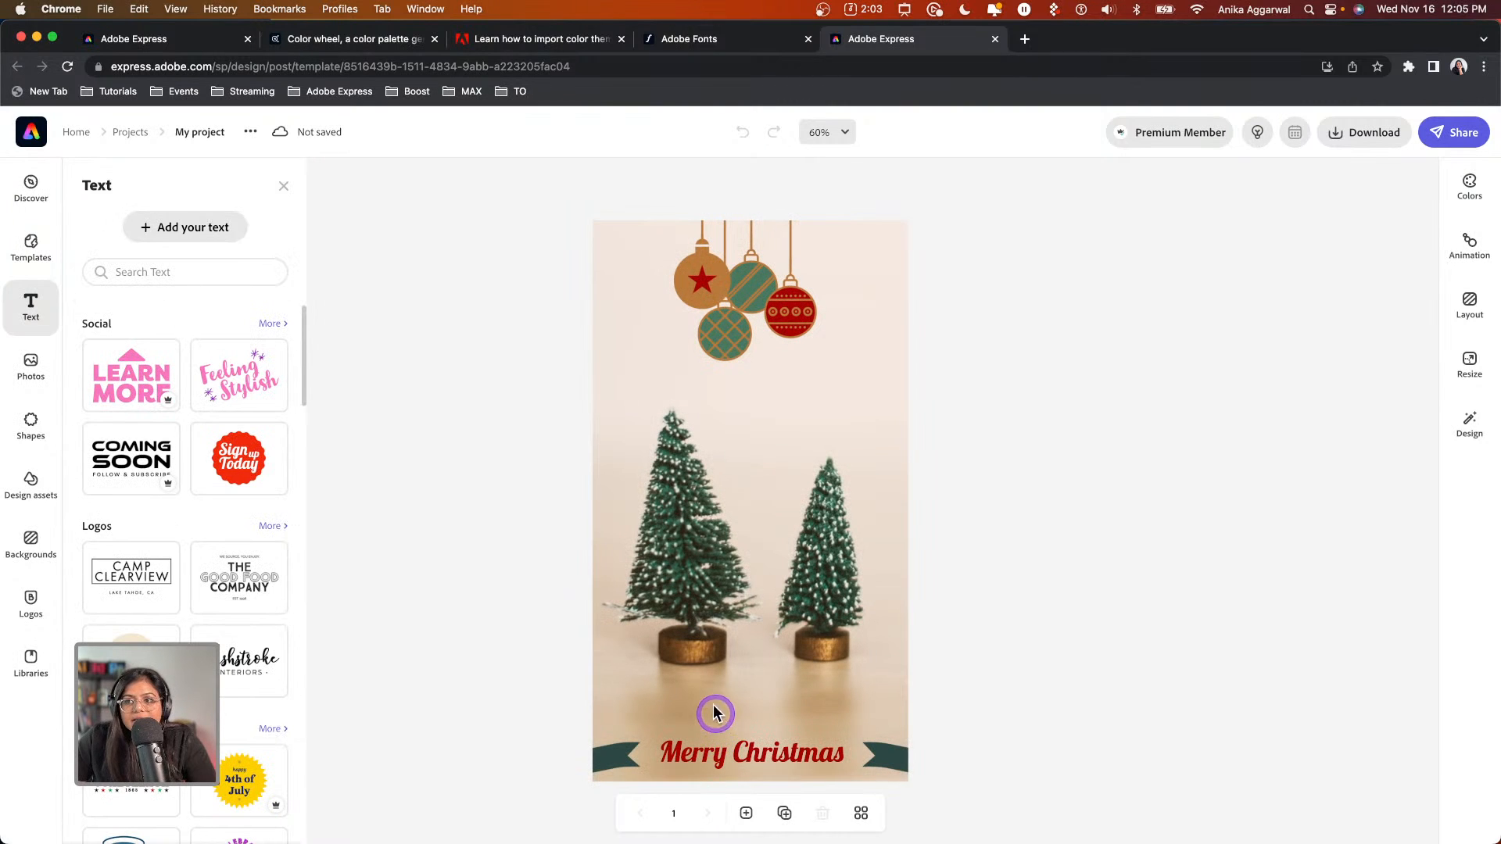
{"action": "left_click", "coordinate": [993, 38]}
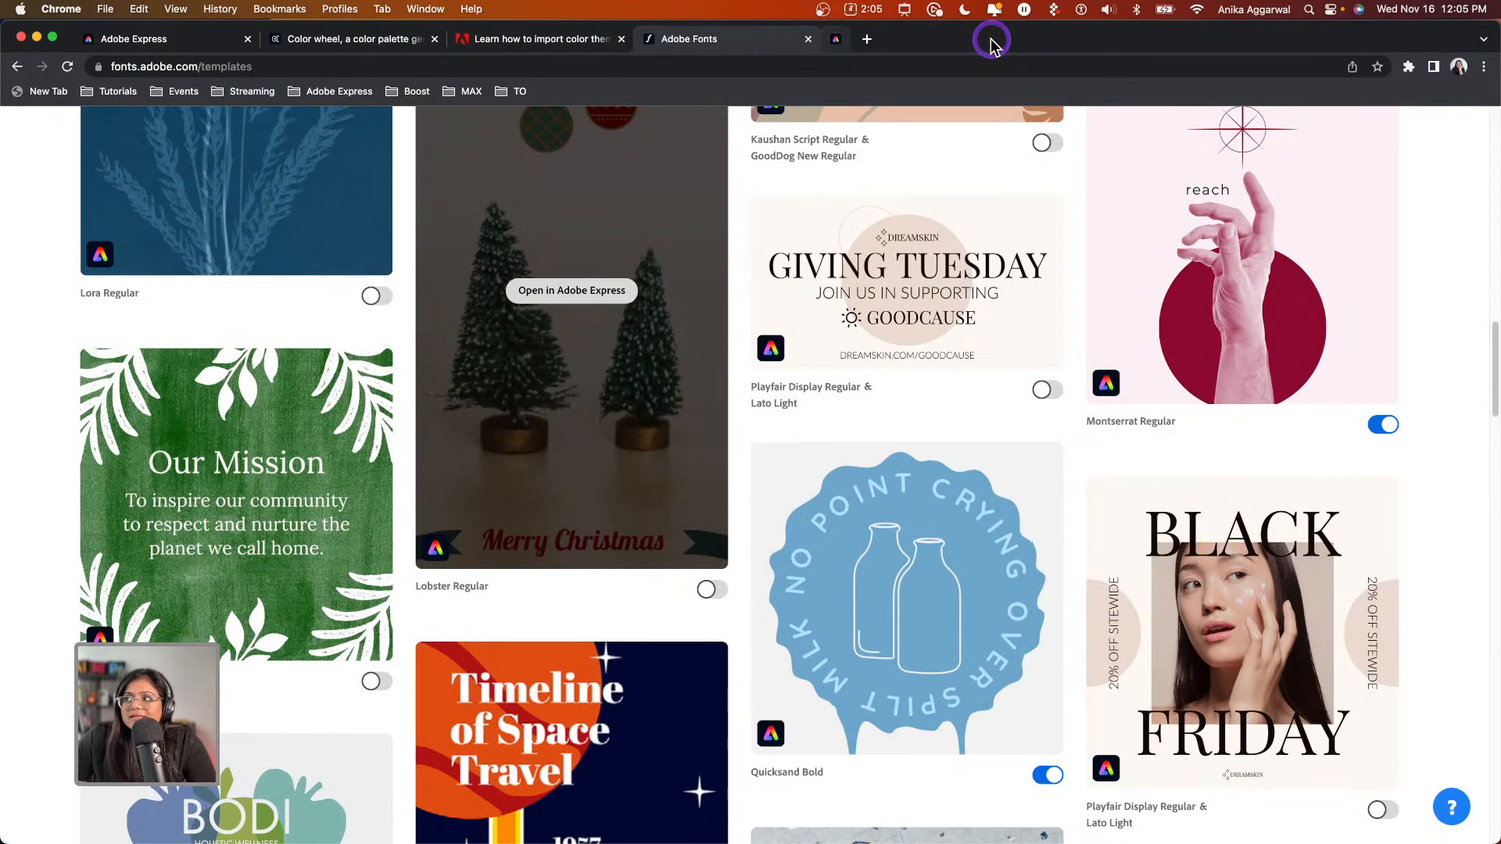
Return to Adobe Express and create a blank custom-size portrait project 1080 px wide
{"action": "left_click", "coordinate": [195, 45]}
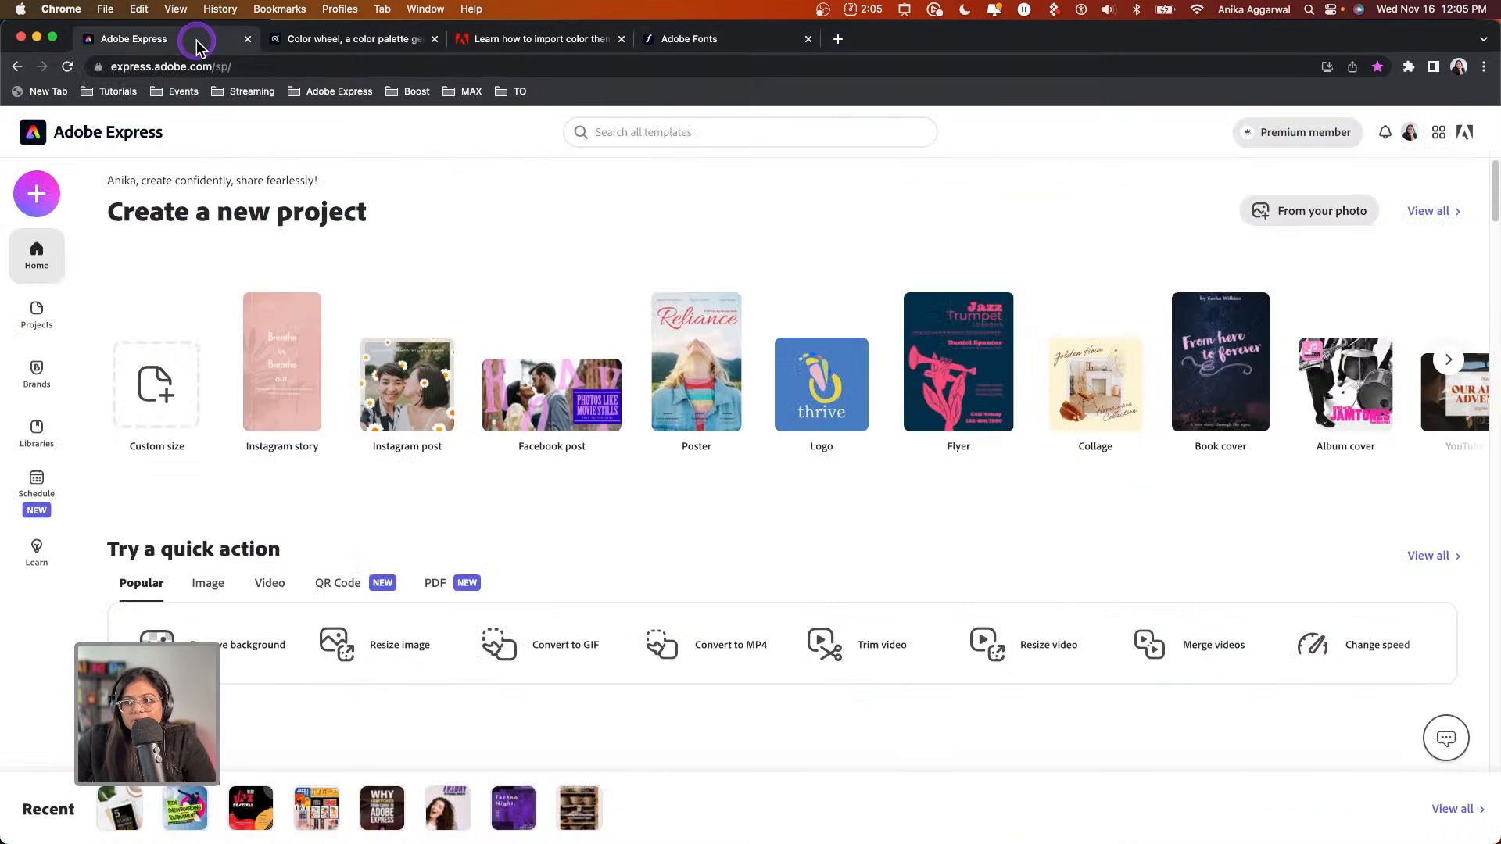
{"action": "left_click", "coordinate": [61, 192]}
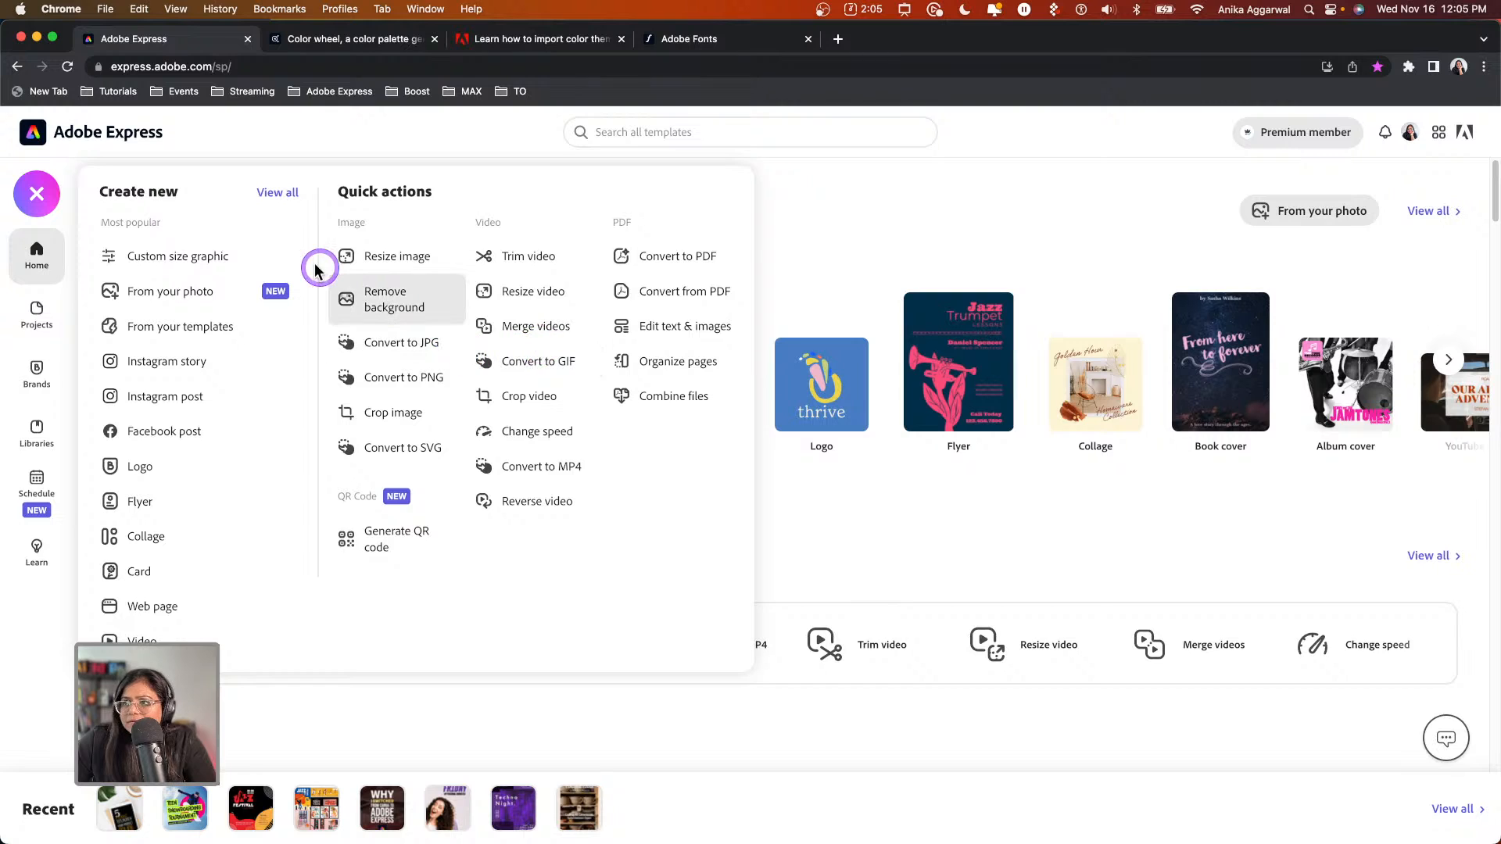
{"action": "left_click", "coordinate": [195, 262]}
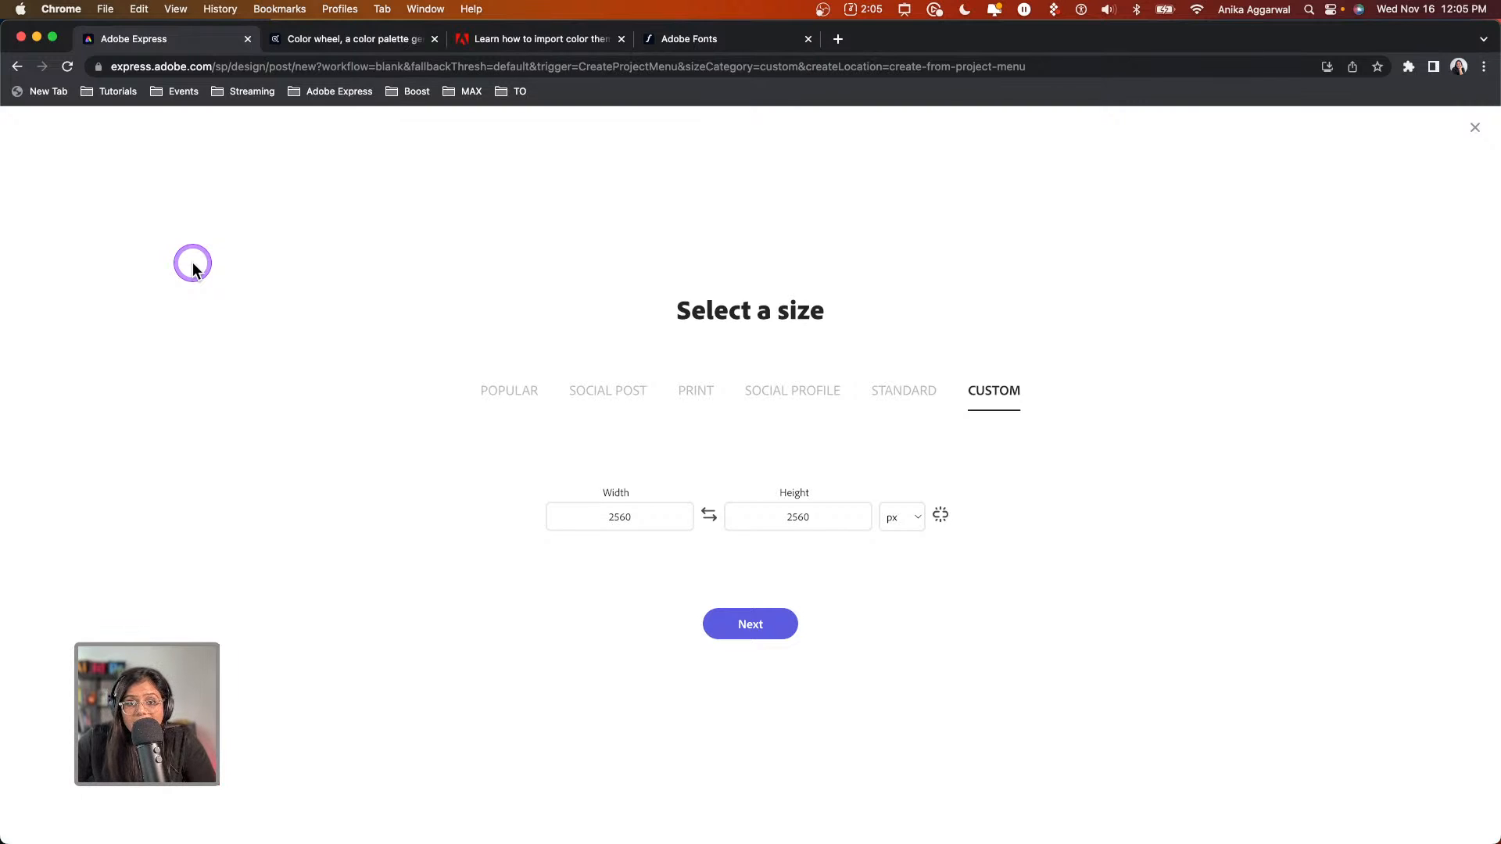
{"action": "left_click", "coordinate": [618, 516]}
{"action": "left_click_drag", "start_coordinate": [650, 513], "coordinate": [590, 516]}
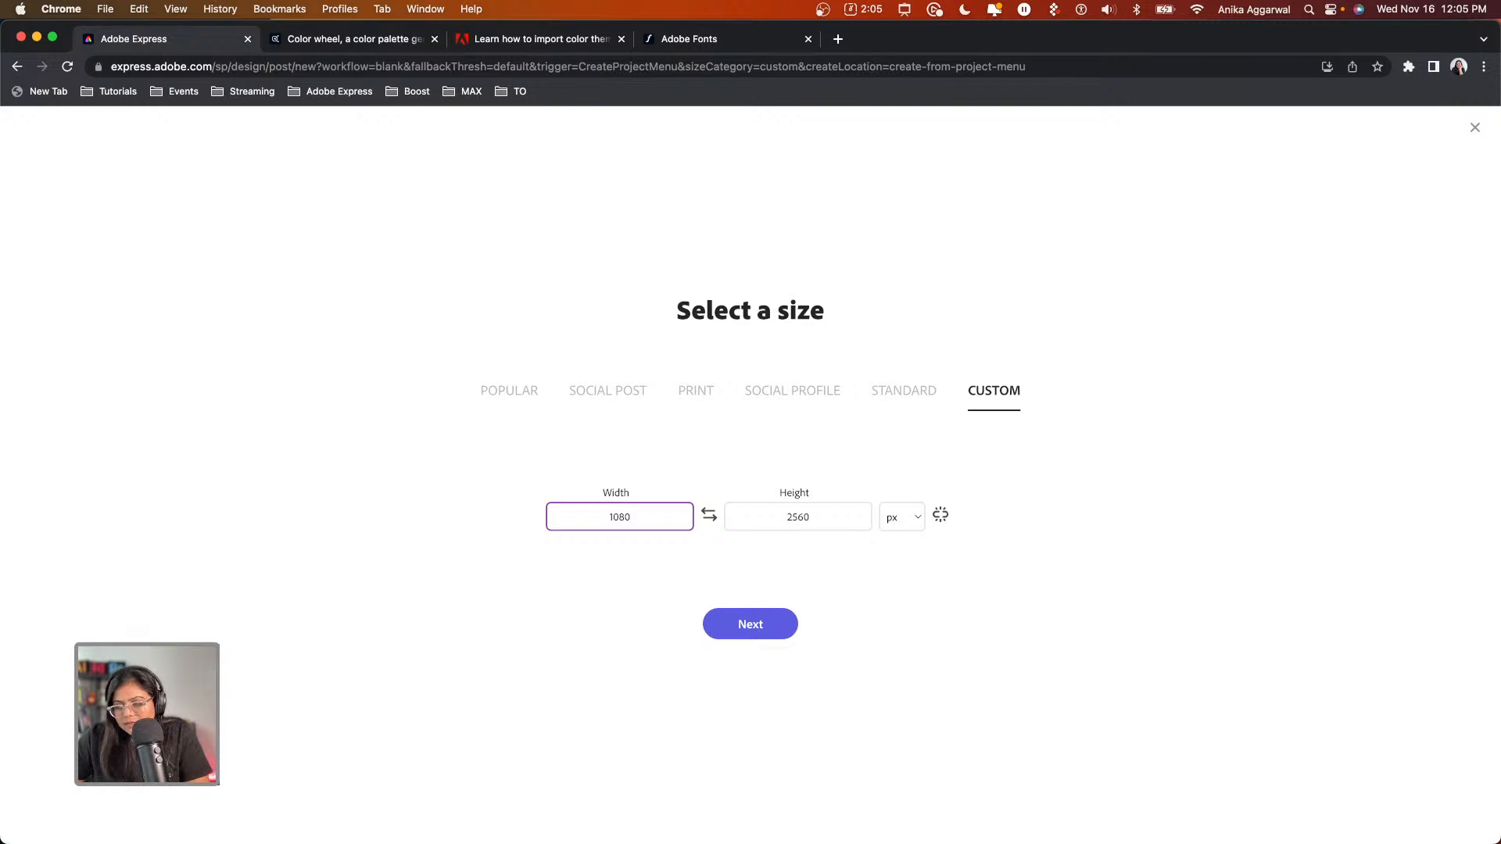
{"action": "key", "text": "Tab"}
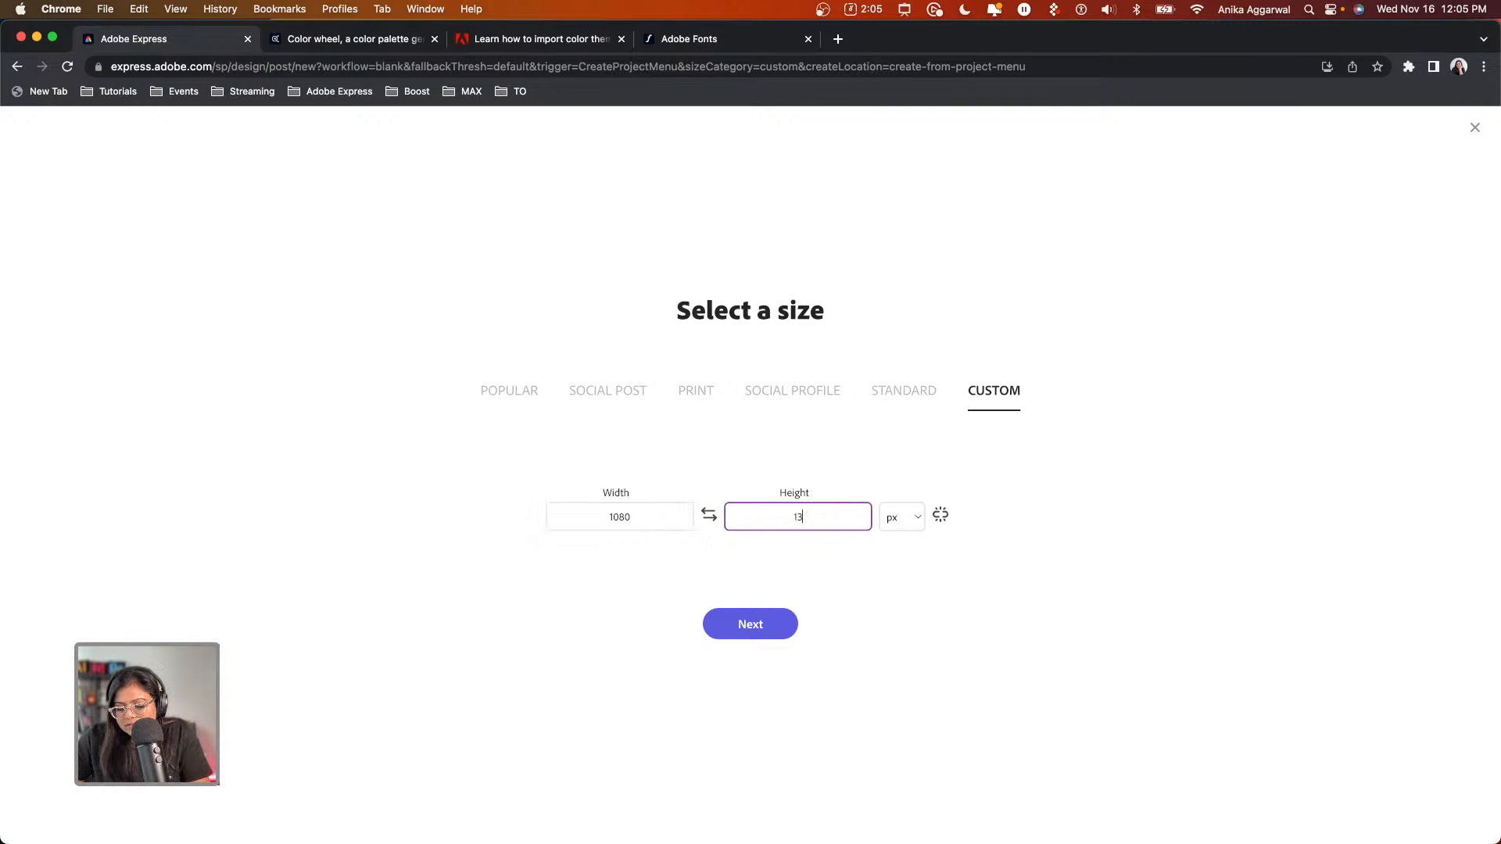
{"action": "left_click", "coordinate": [770, 637]}
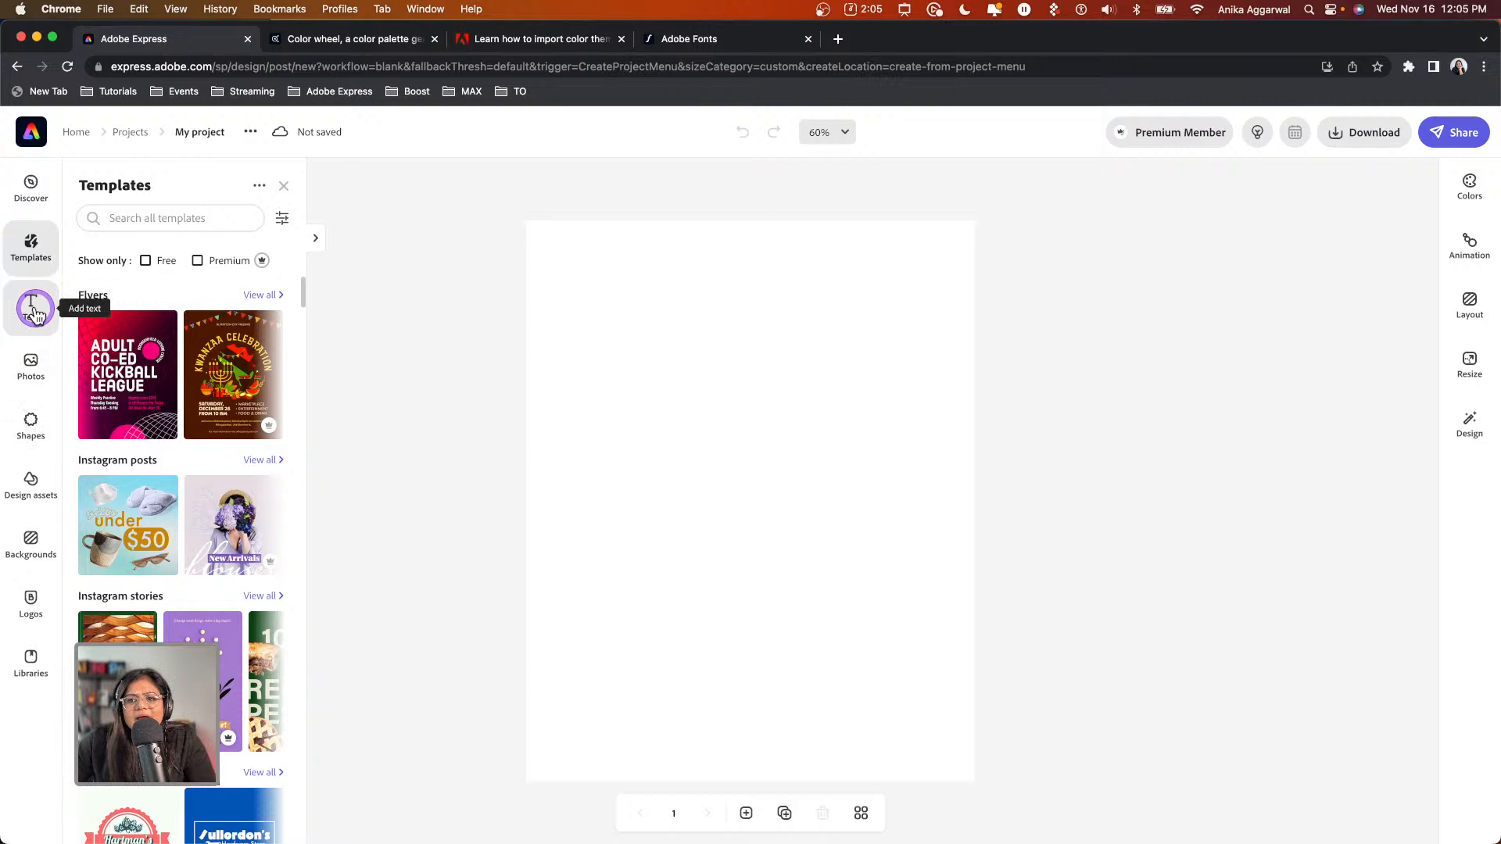
Add a new text object to the blank page and make it read "JAZZ"
{"action": "left_click", "coordinate": [35, 311]}
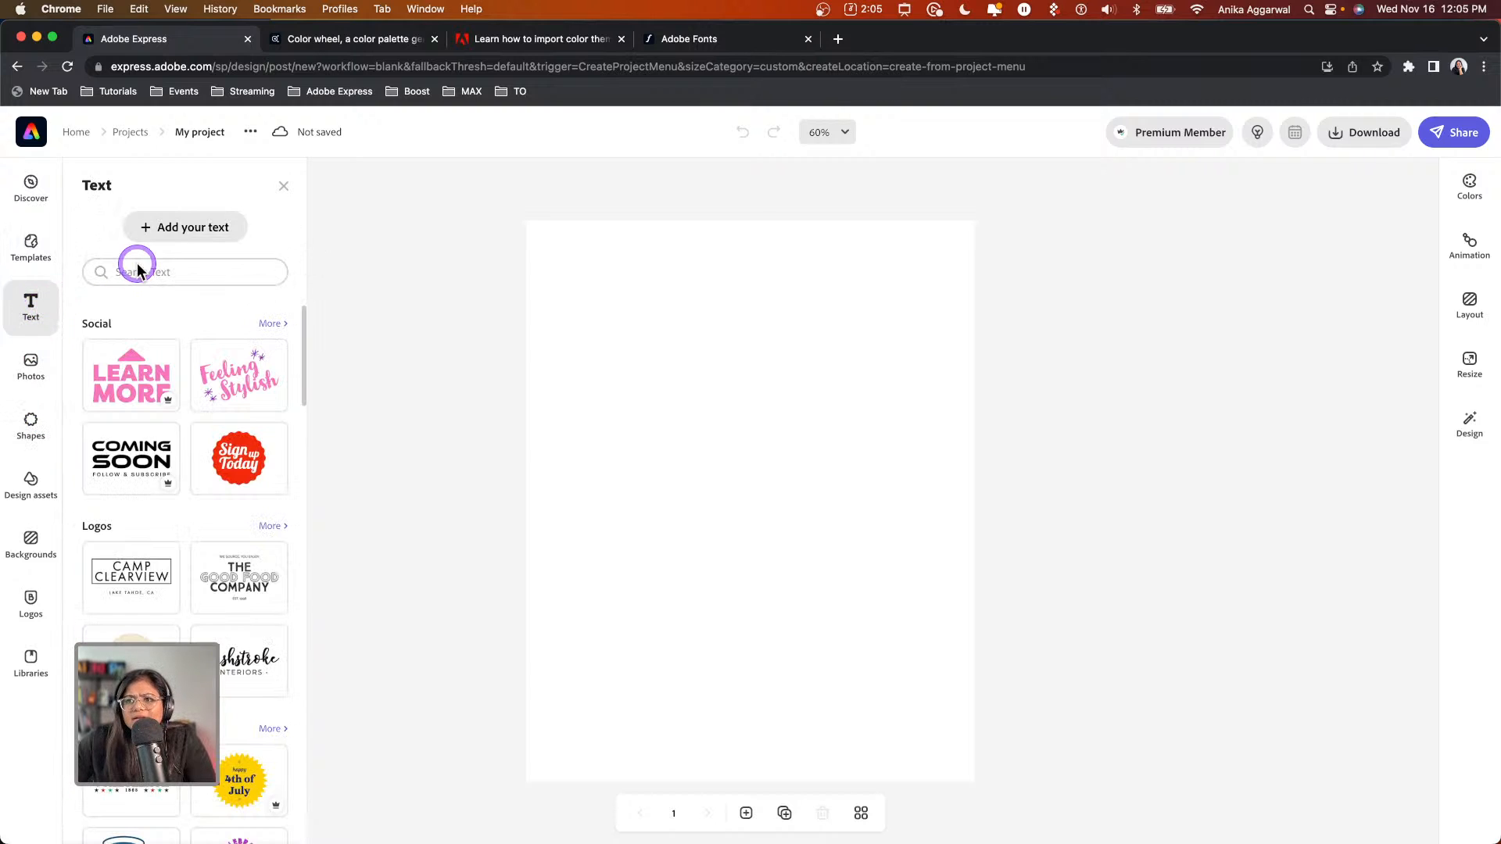
{"action": "left_click", "coordinate": [166, 227]}
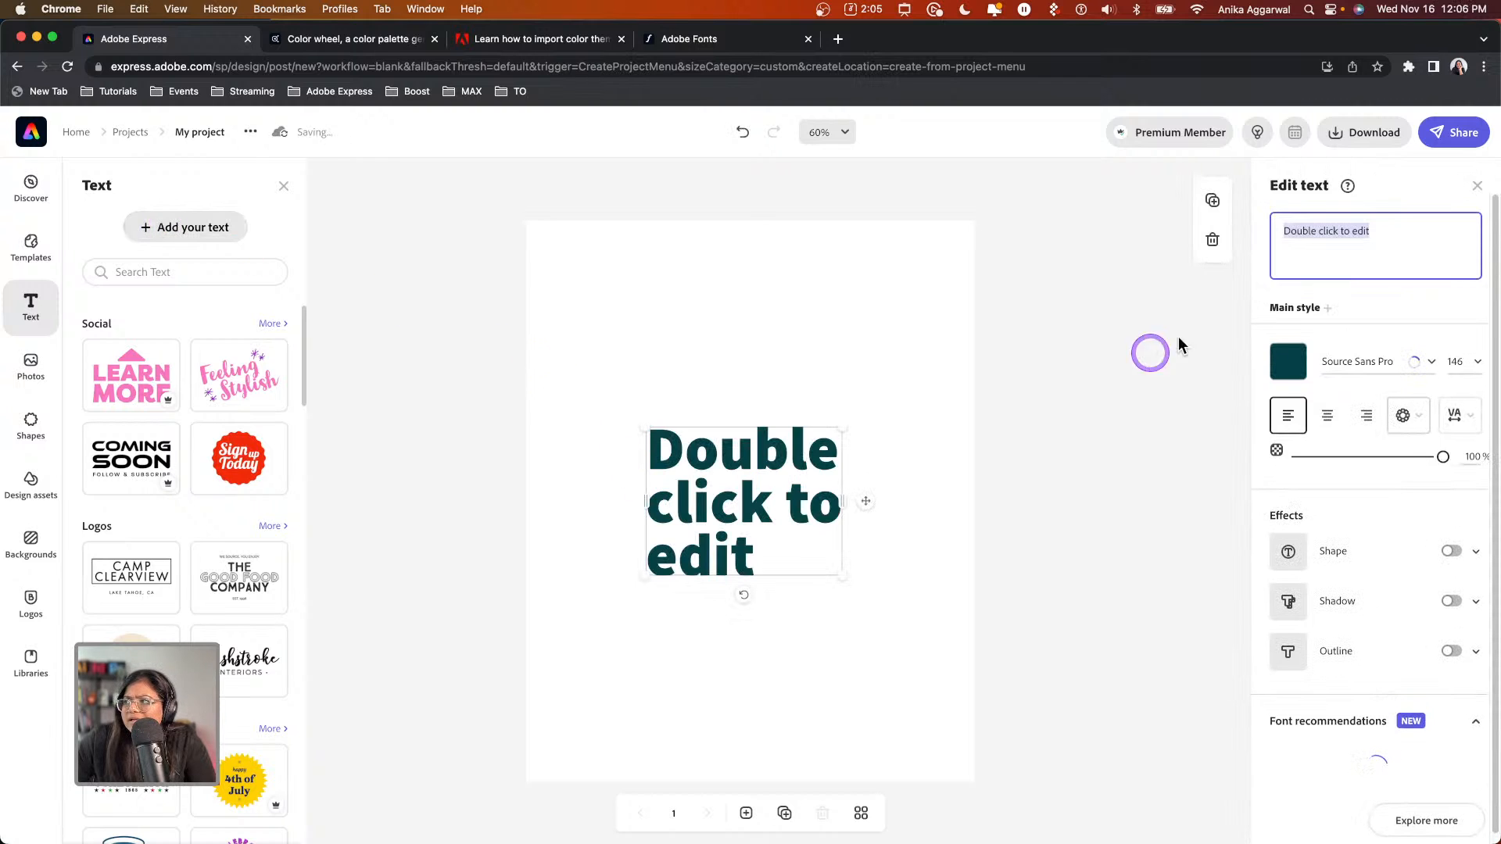
{"action": "left_click", "coordinate": [1390, 228]}
{"action": "left_click_drag", "start_coordinate": [1390, 228], "coordinate": [1264, 225]}
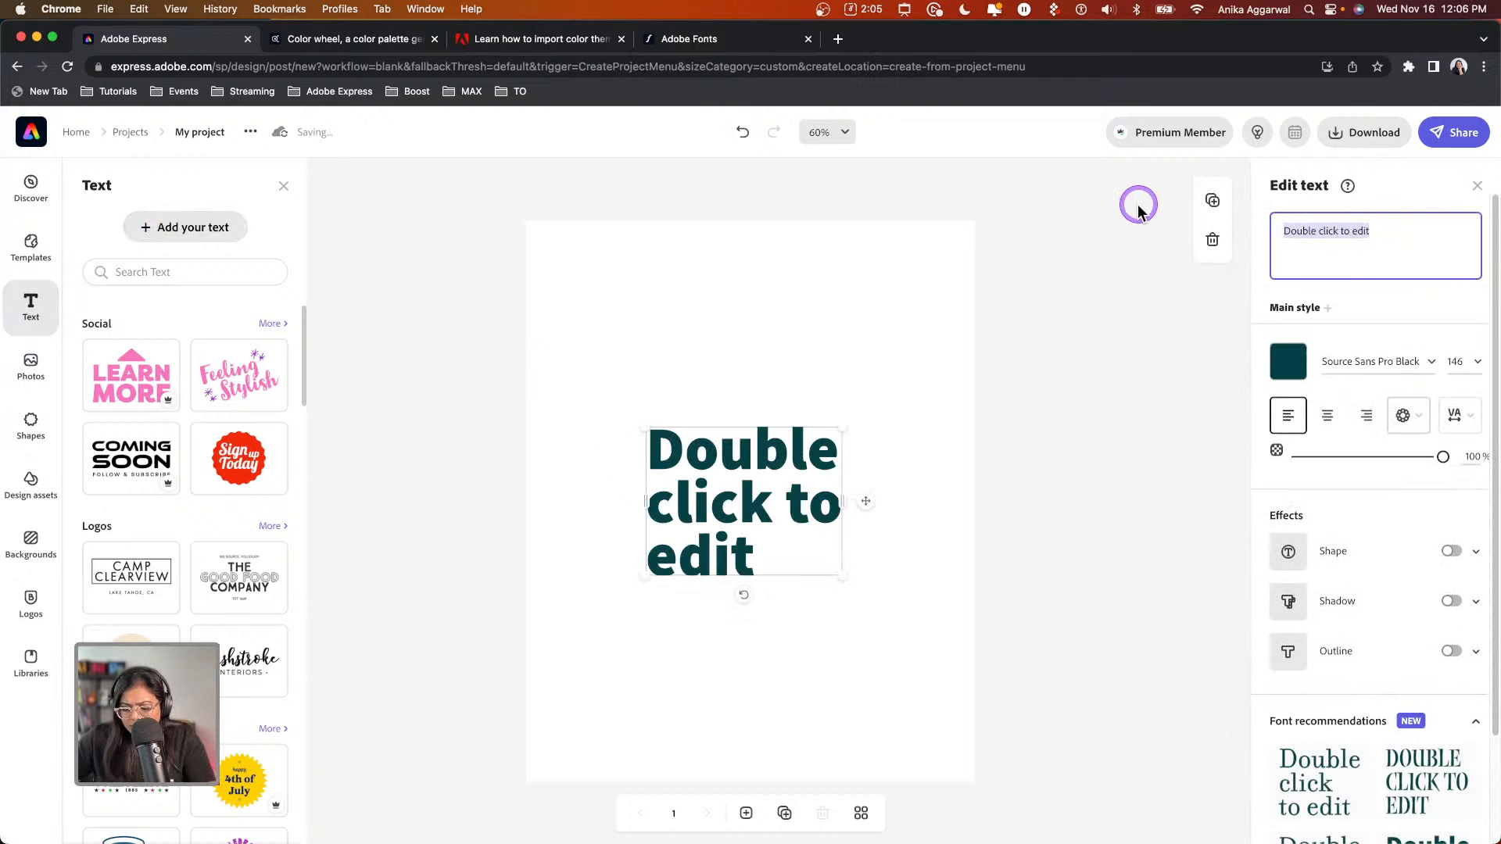
{"action": "type", "text": "JAZZ"}
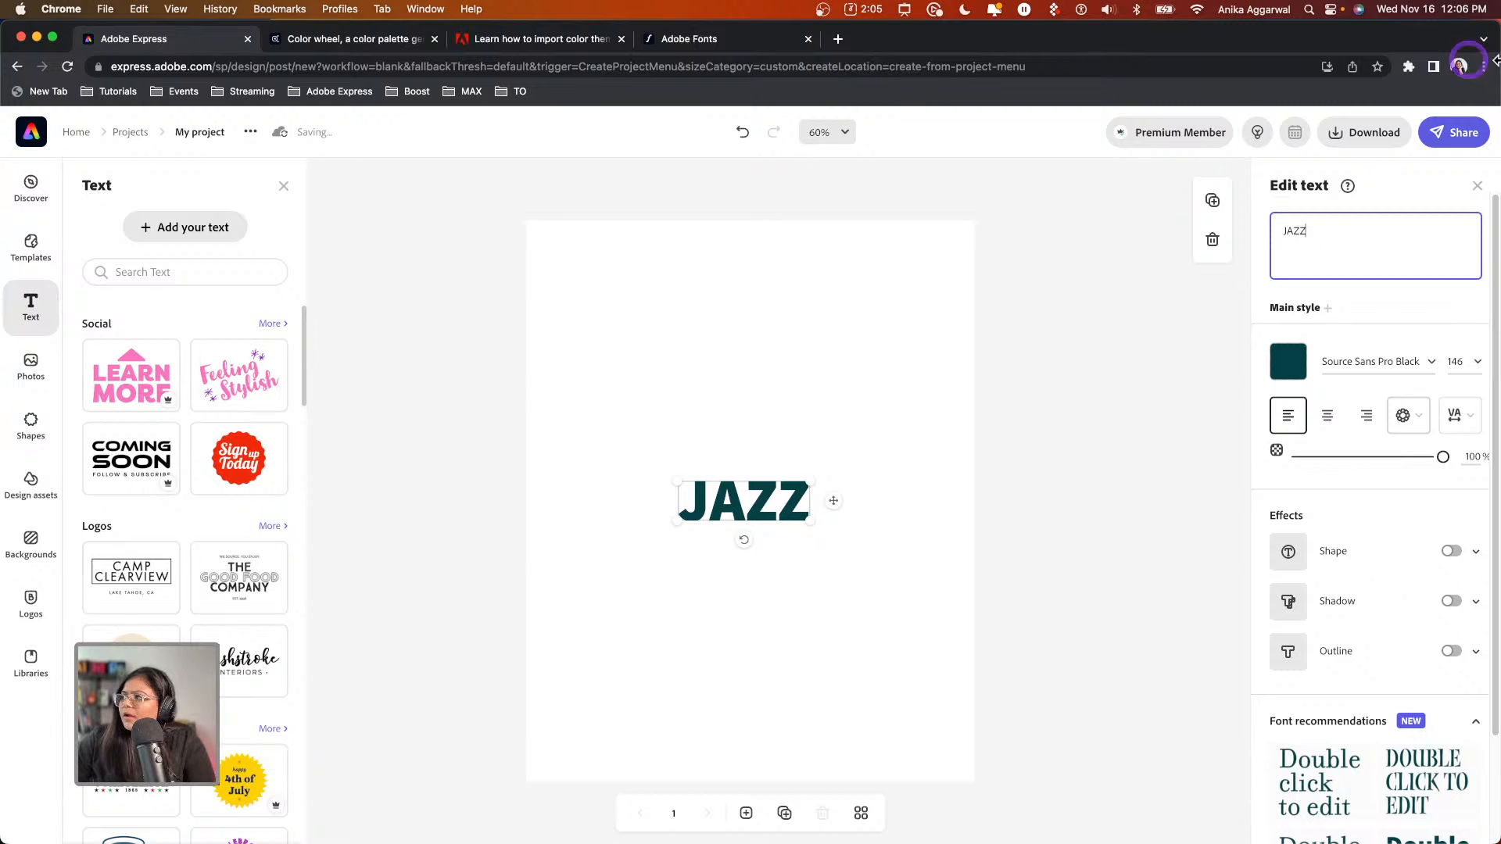
Enlarge the JAZZ text to about size 297 in the page's upper half and color it black
{"action": "left_click_drag", "start_coordinate": [811, 518], "coordinate": [941, 628]}
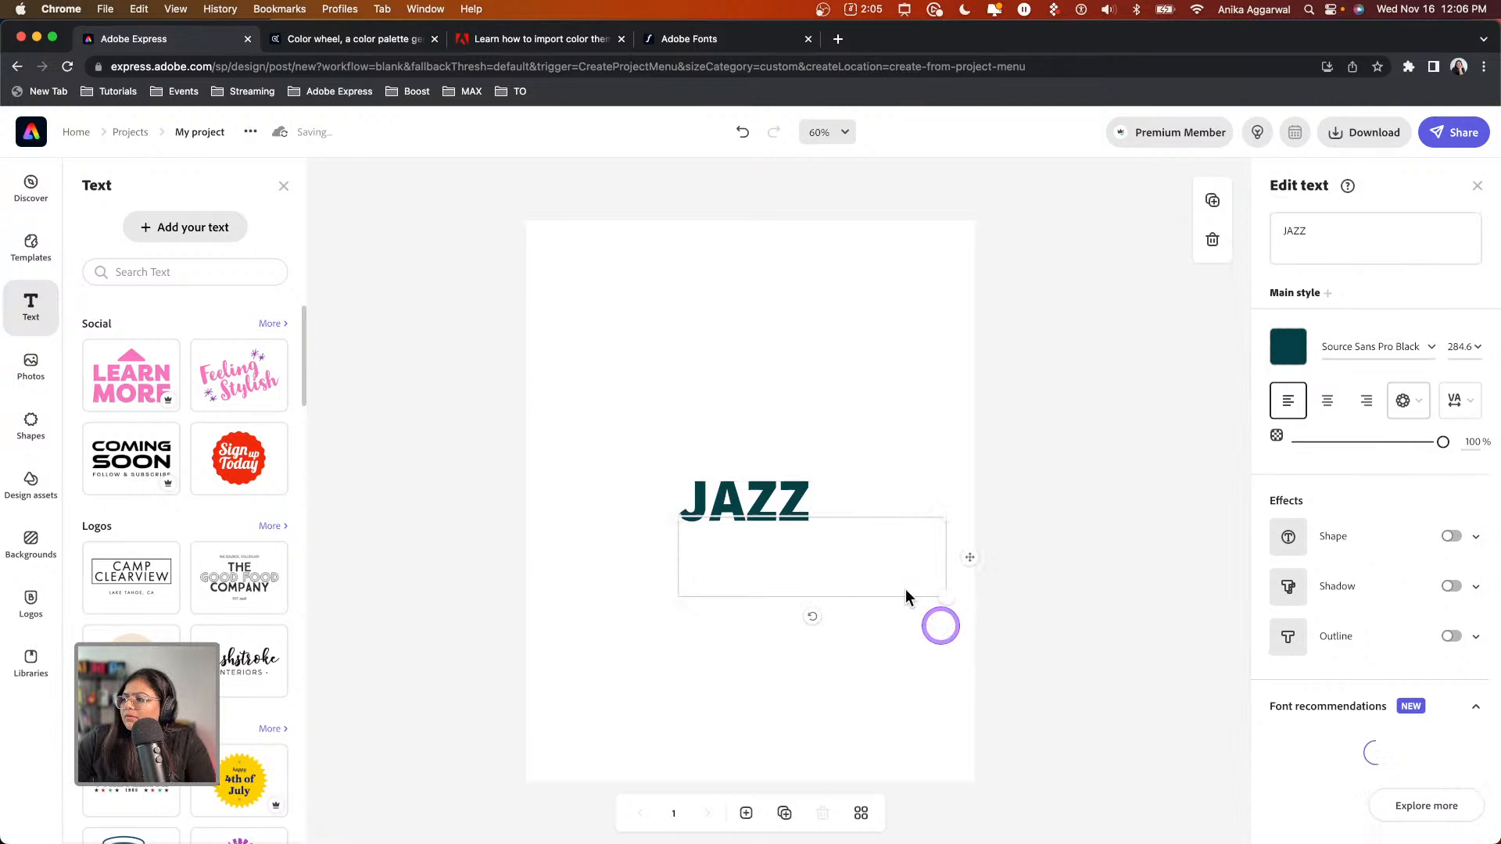
{"action": "left_click_drag", "start_coordinate": [787, 553], "coordinate": [720, 415]}
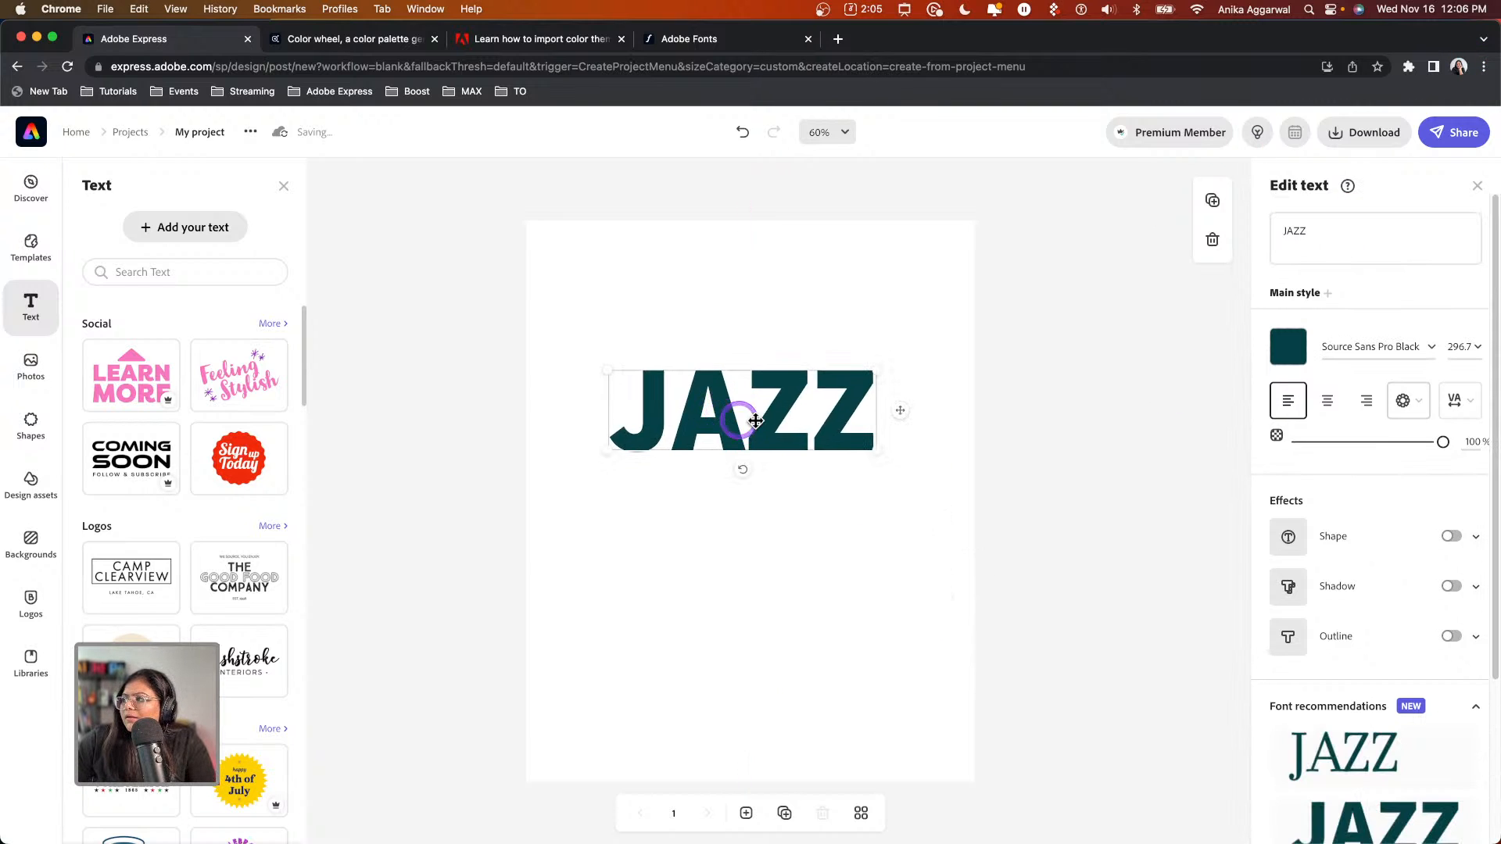
{"action": "left_click", "coordinate": [1289, 346]}
{"action": "left_click", "coordinate": [1366, 430]}
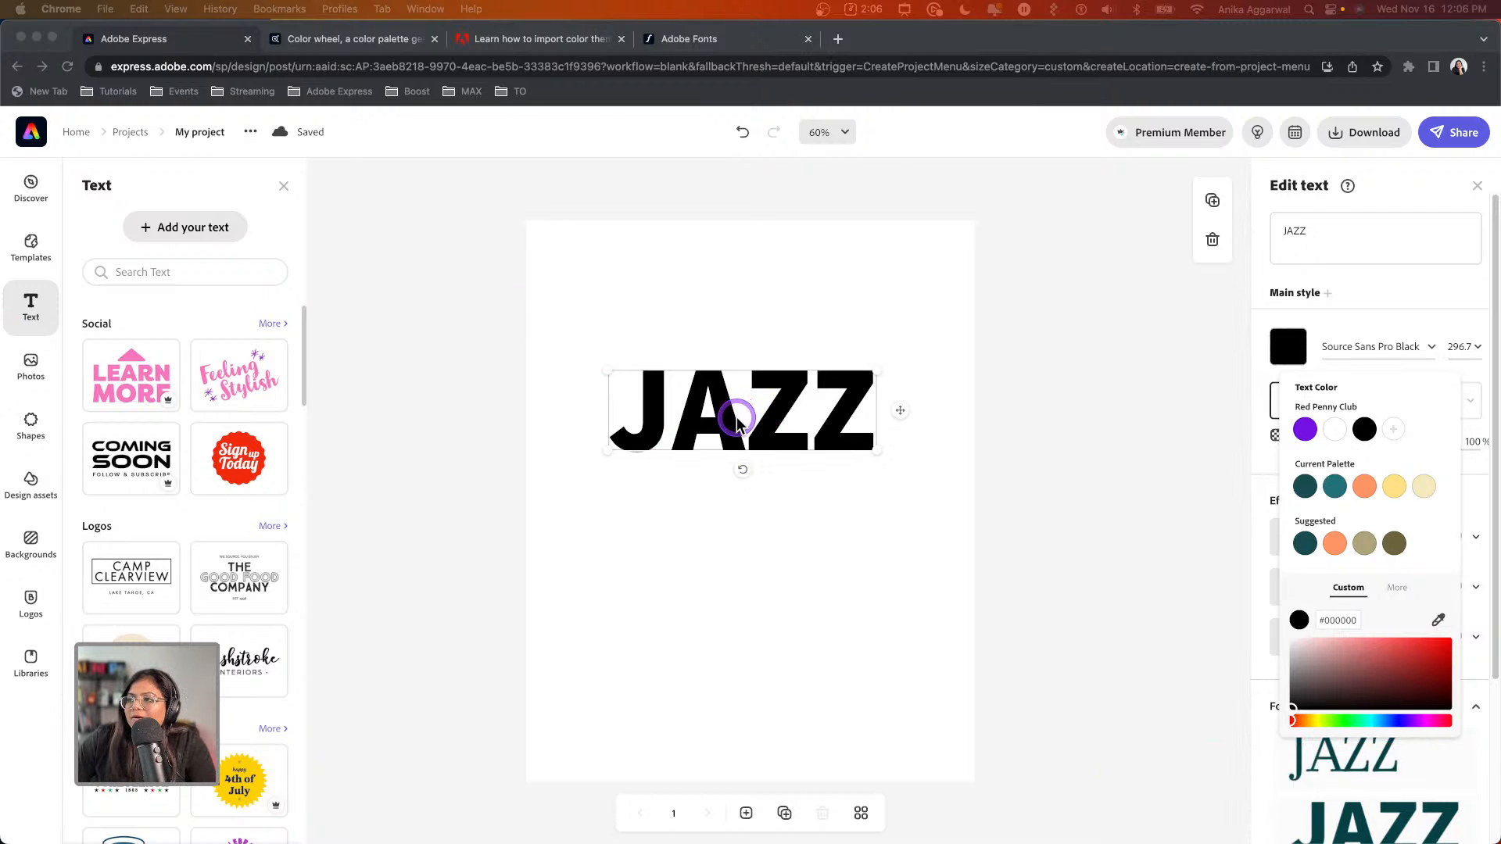
Break the text into two lines, JA and ZZ, and enlarge it to about size 404 at the page's upper-left edge
{"action": "left_click", "coordinate": [1293, 231]}
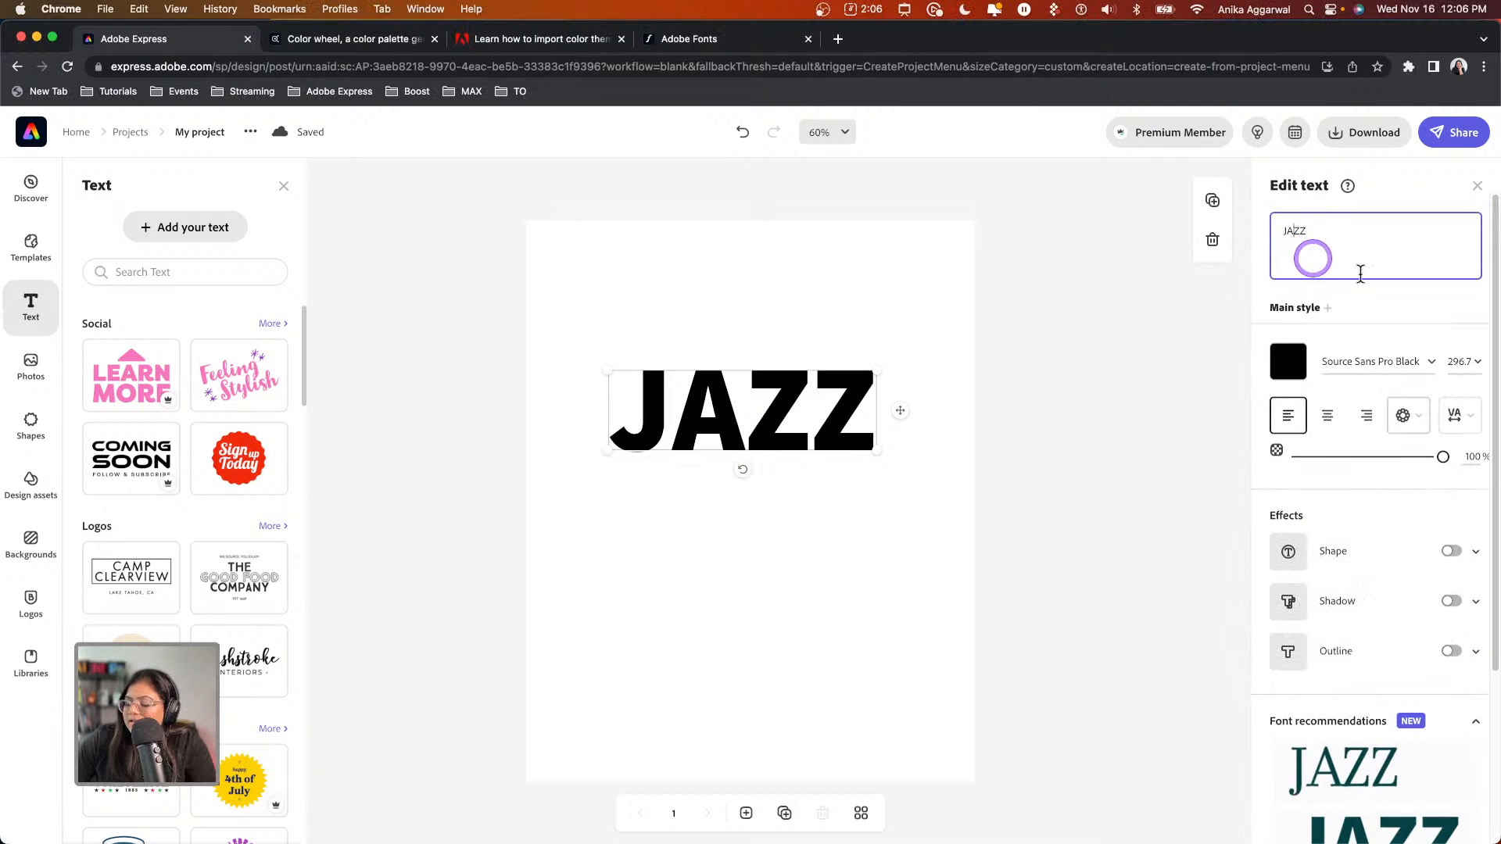
{"action": "key", "text": "Return"}
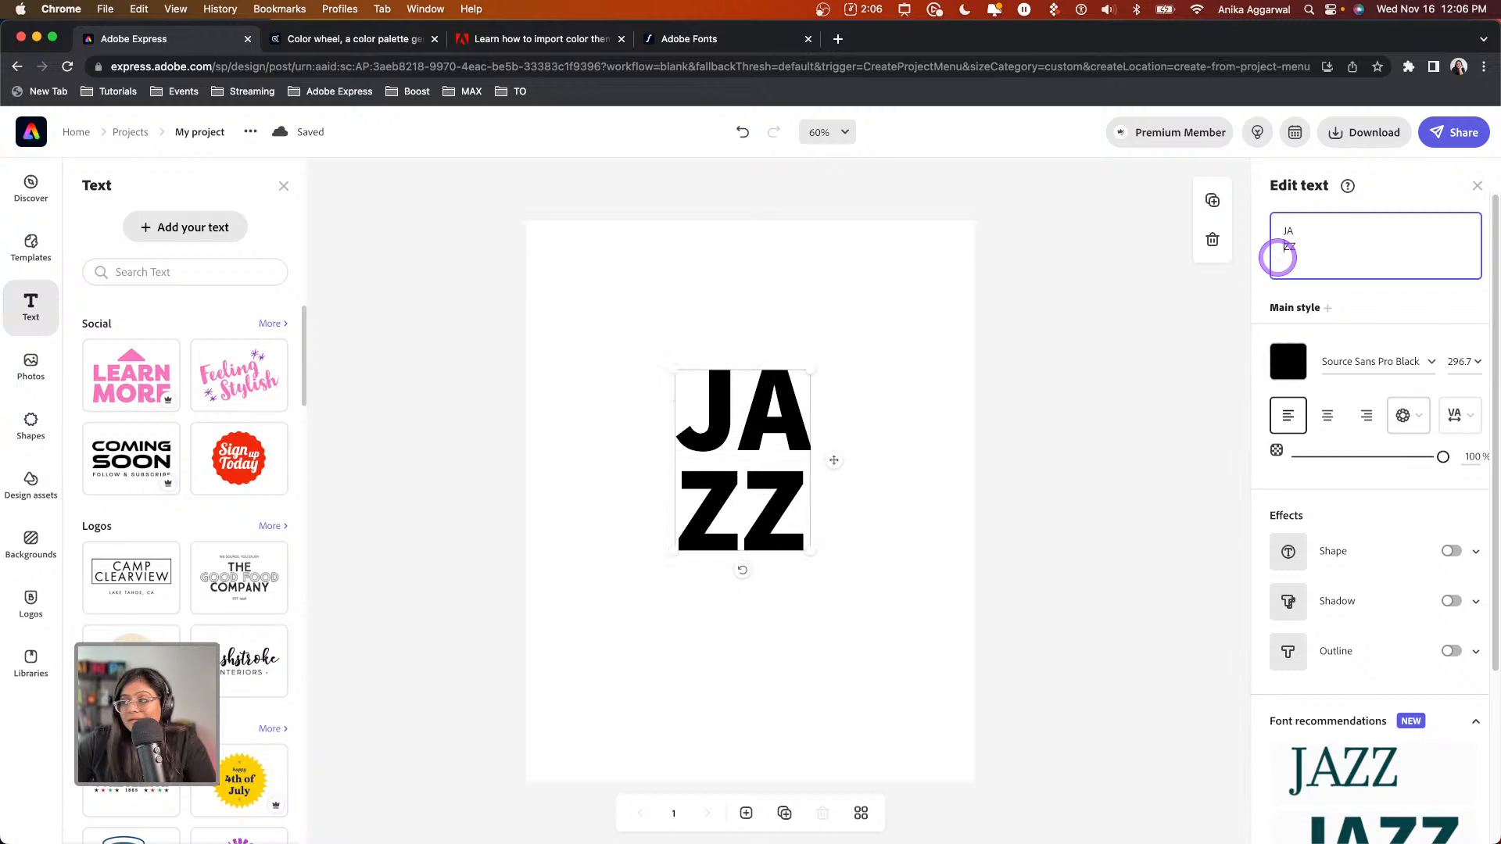
{"action": "left_click_drag", "start_coordinate": [811, 371], "coordinate": [874, 313]}
{"action": "left_click_drag", "start_coordinate": [820, 379], "coordinate": [680, 359]}
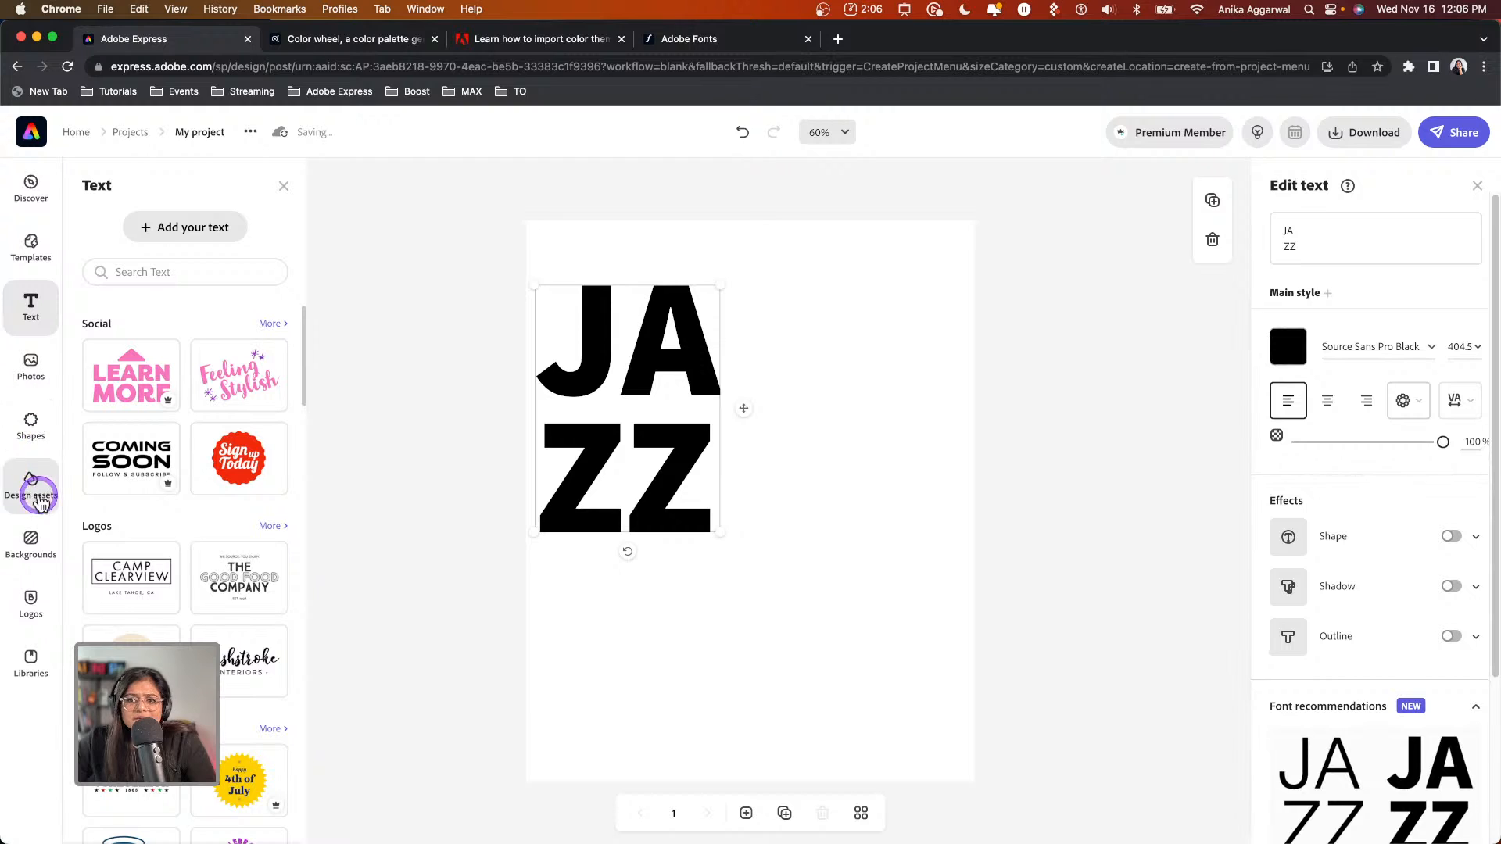
Search the background library for "gradient"
{"action": "left_click", "coordinate": [31, 541]}
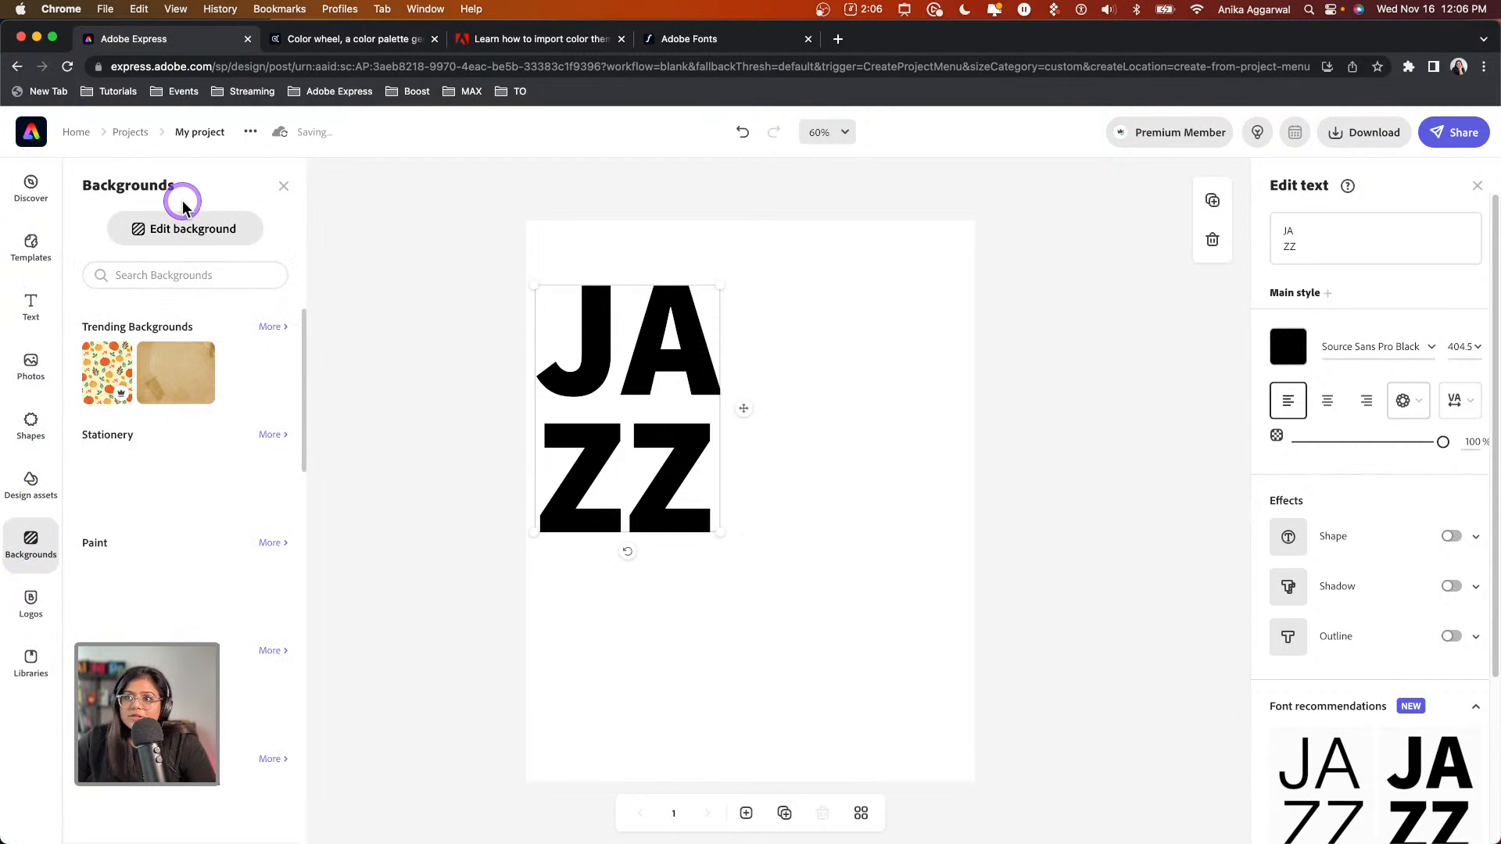
{"action": "left_click", "coordinate": [178, 271]}
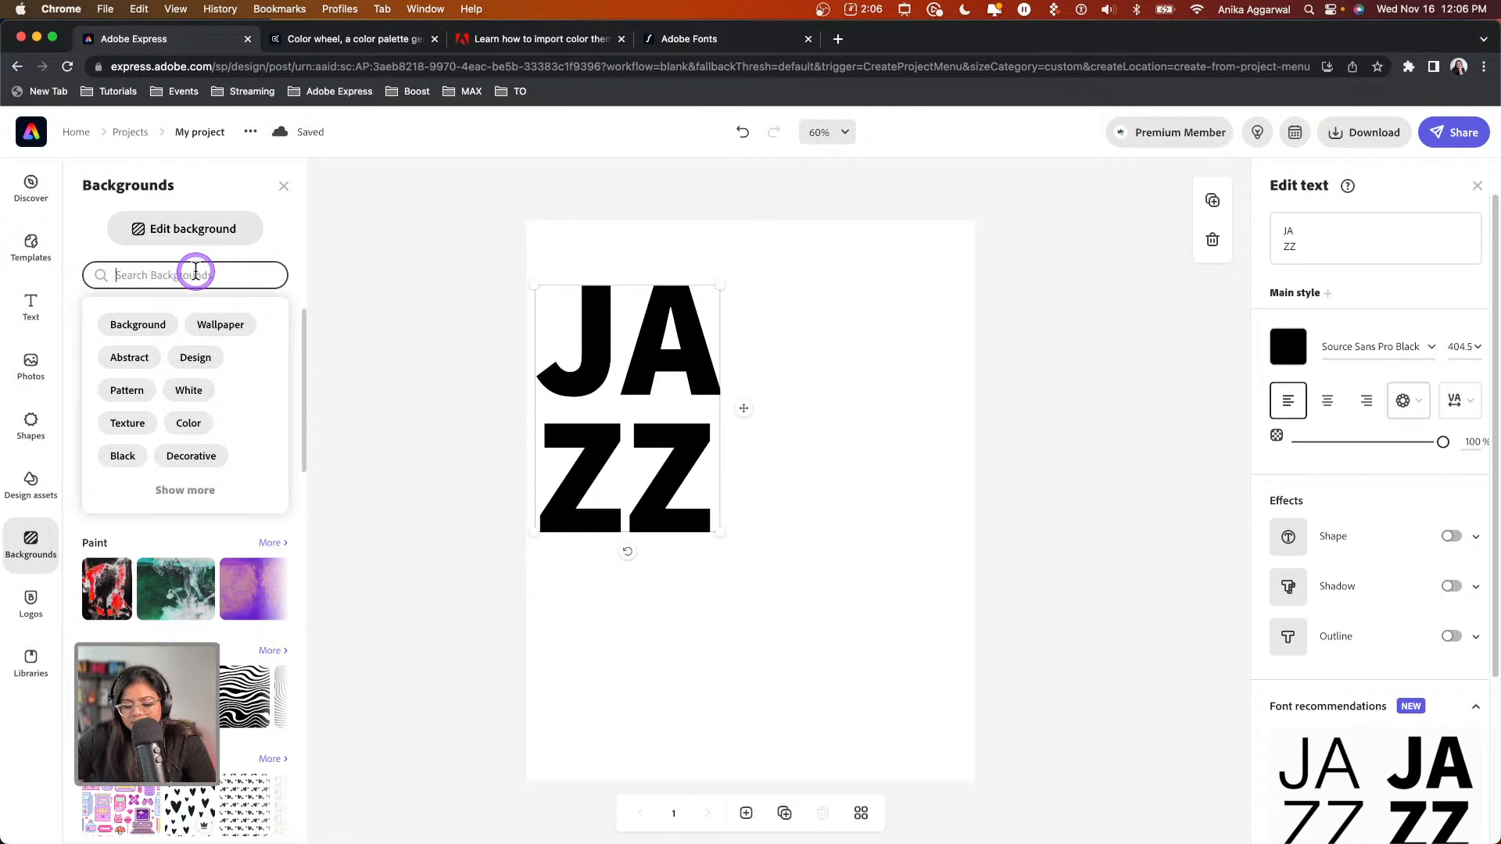
{"action": "key", "text": "Return"}
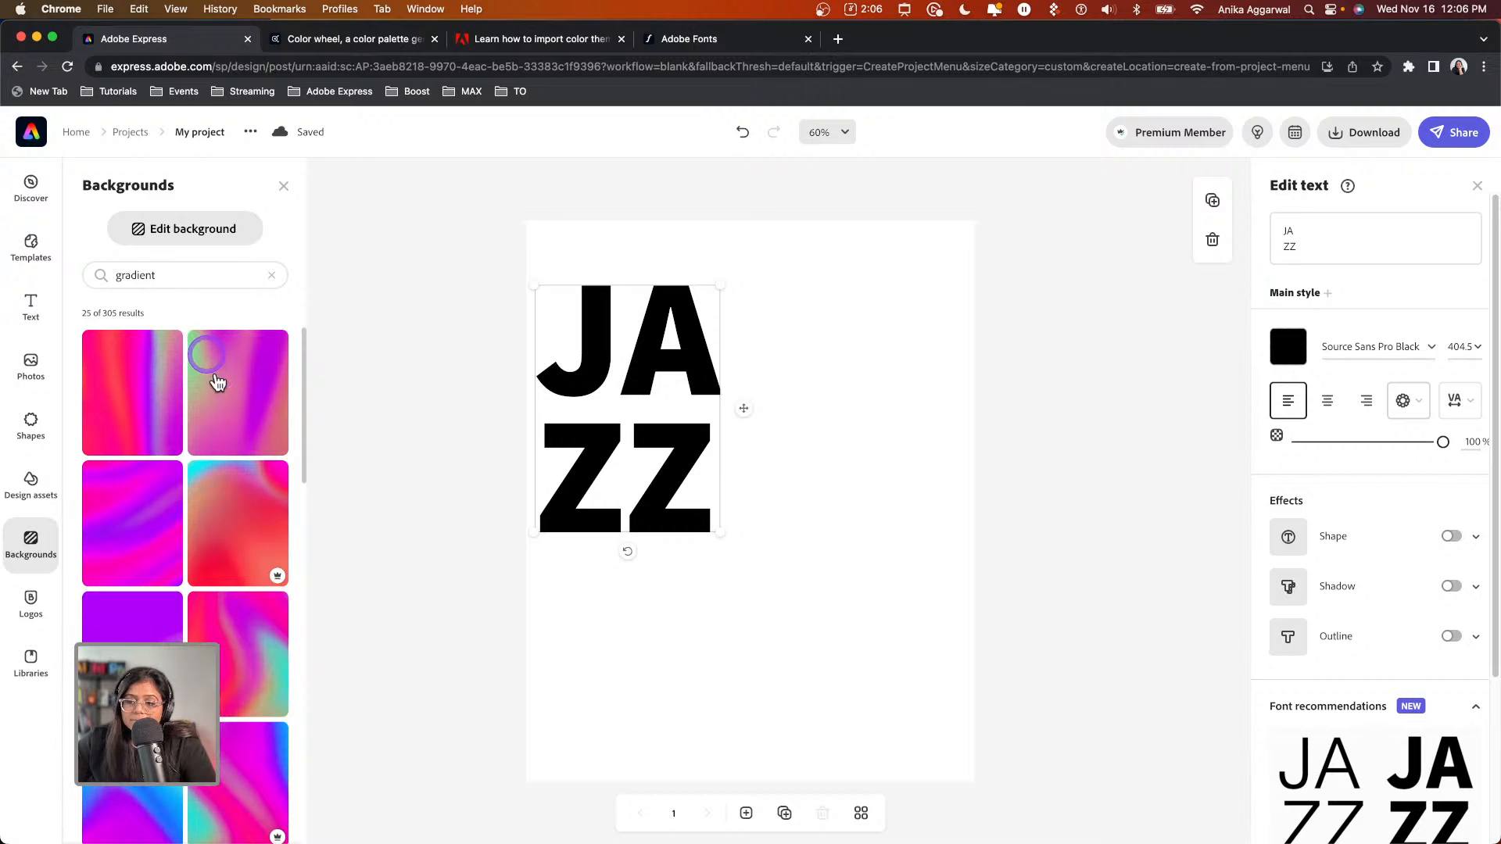
Browse the gradient results and apply the pink, purple and turquoise swirl as the page background
{"action": "scroll", "coordinate": [243, 503], "scroll_direction": "down", "scroll_amount": 1}
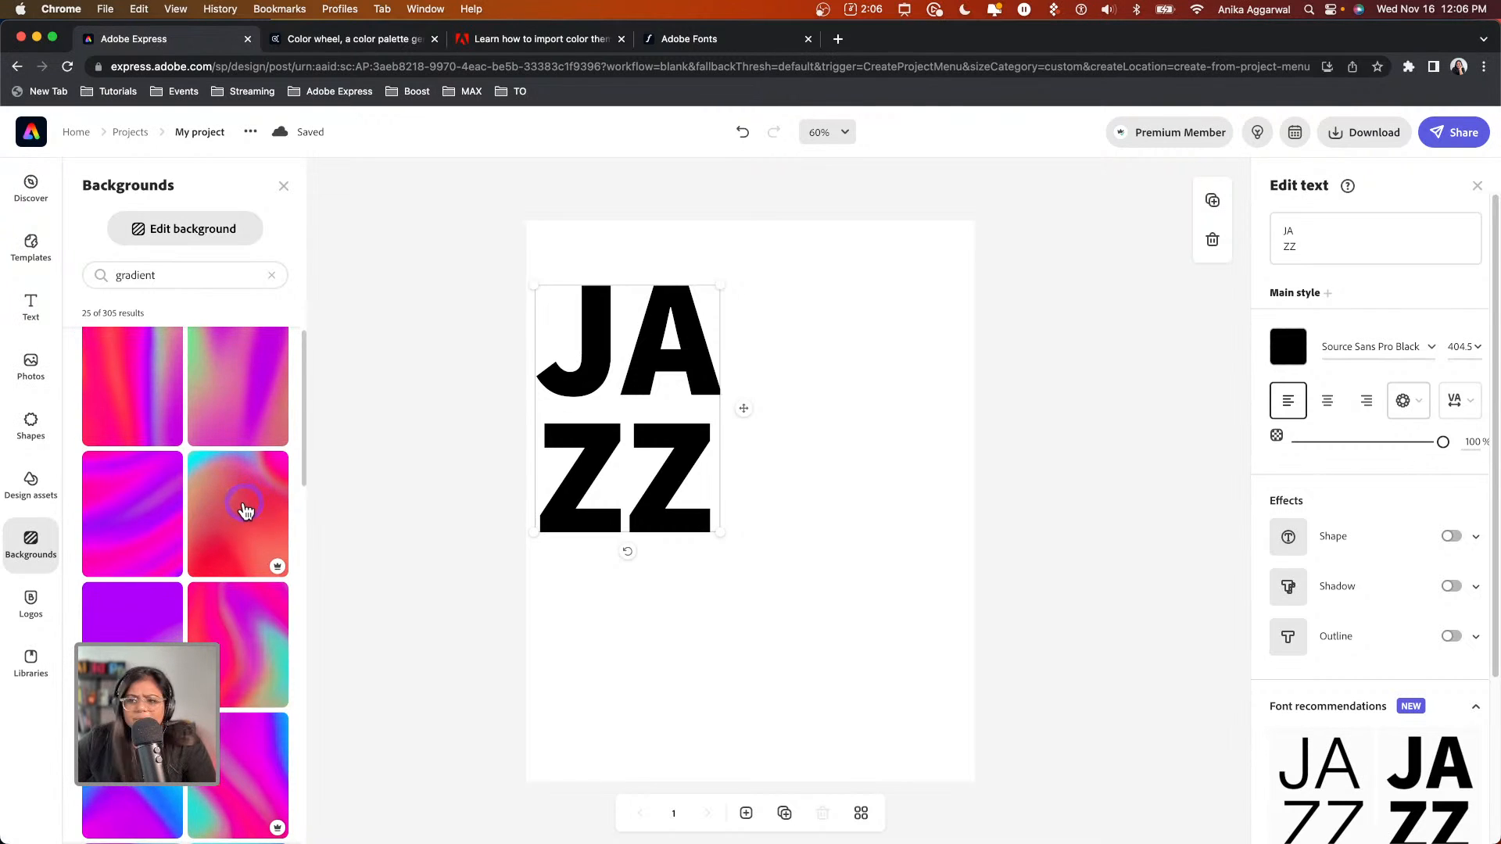
{"action": "scroll", "coordinate": [247, 512], "scroll_direction": "down", "scroll_amount": 3}
{"action": "scroll", "coordinate": [200, 528], "scroll_direction": "down", "scroll_amount": 4}
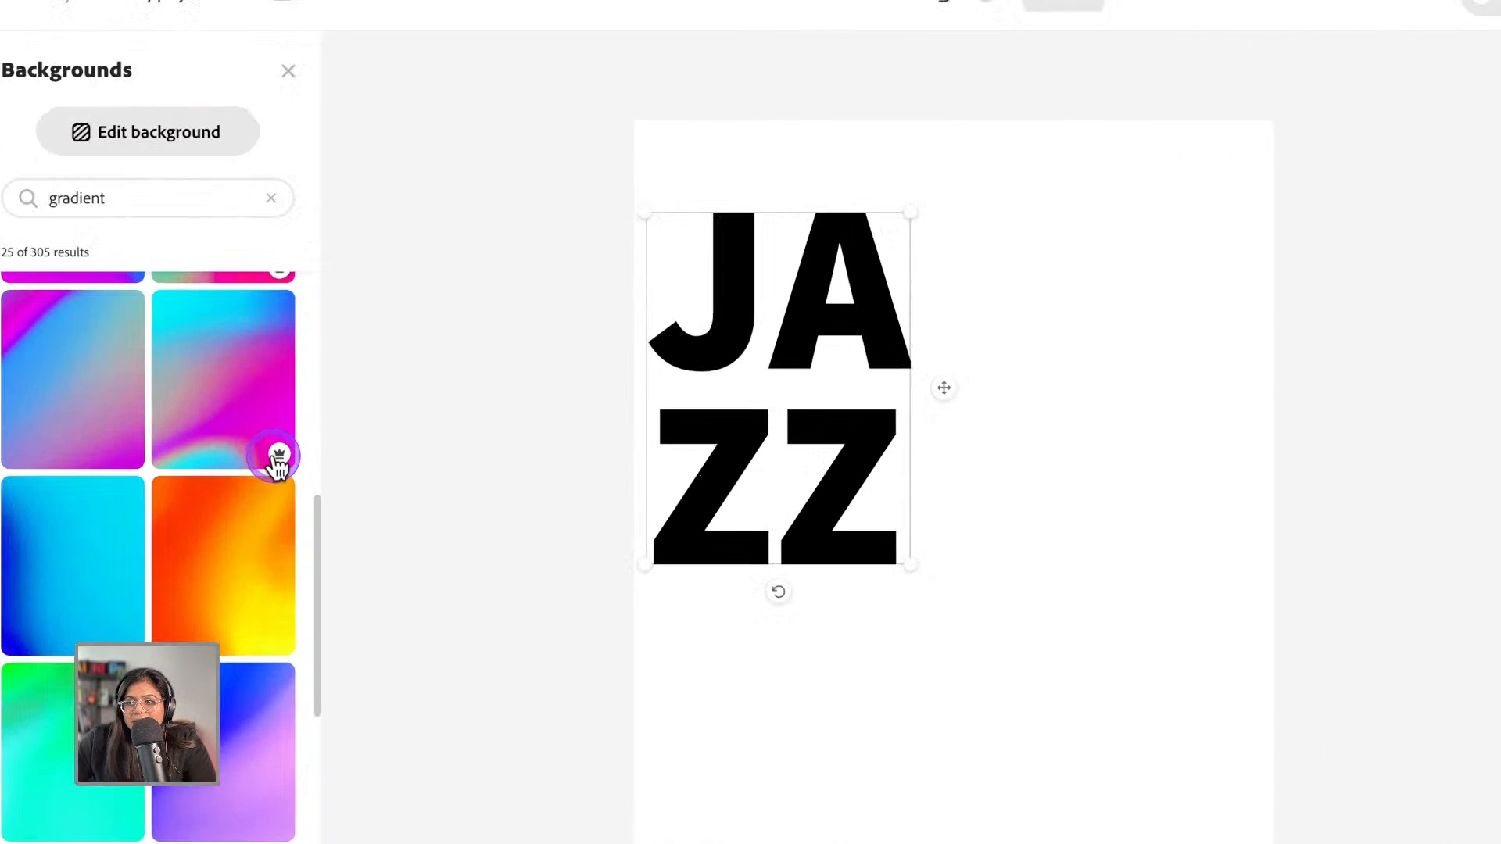
{"action": "mouse_move", "coordinate": [278, 455]}
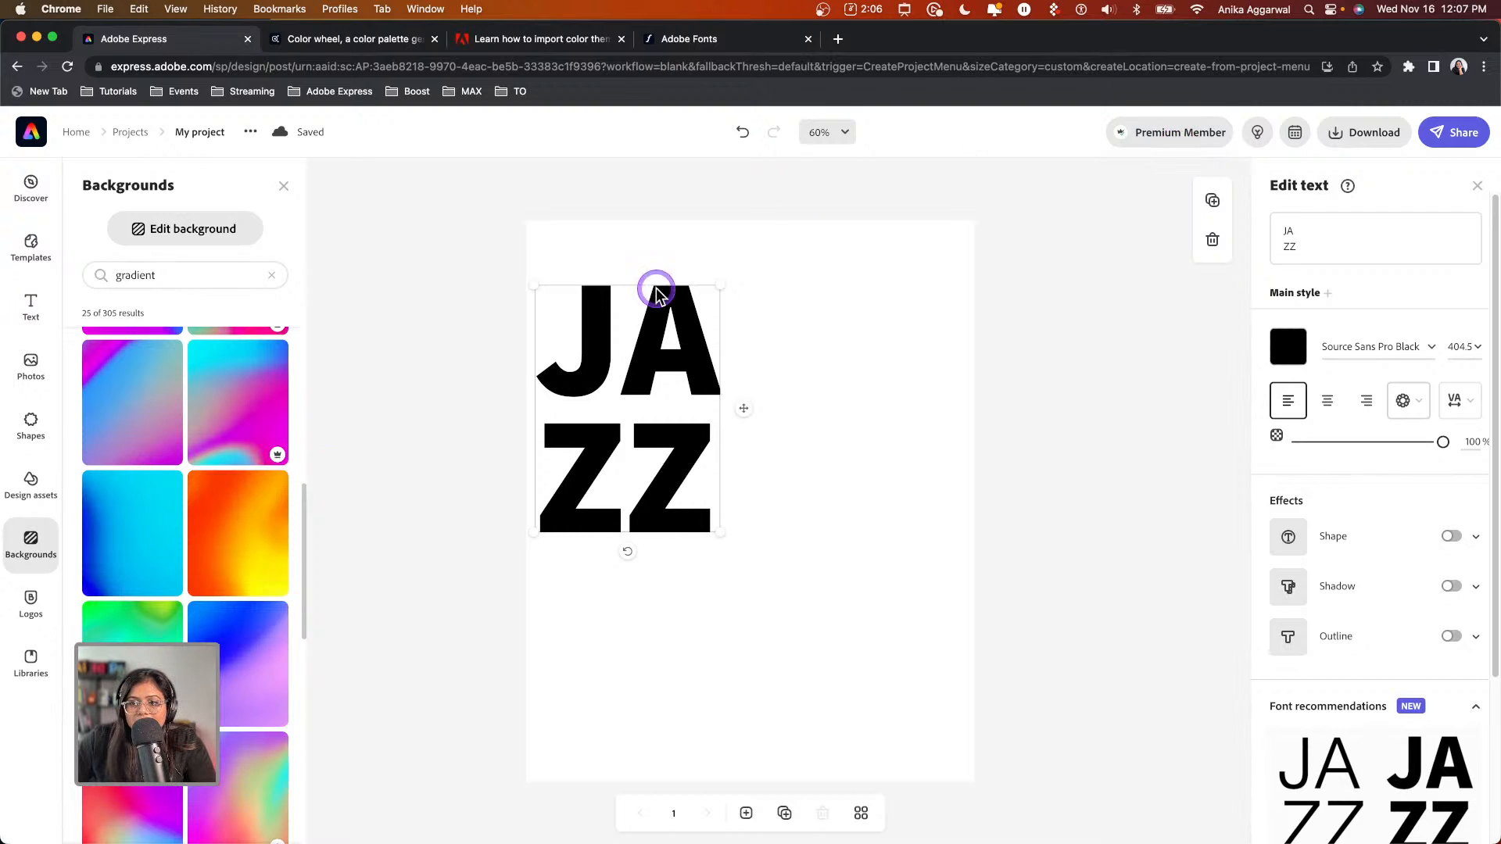
{"action": "mouse_move", "coordinate": [279, 457]}
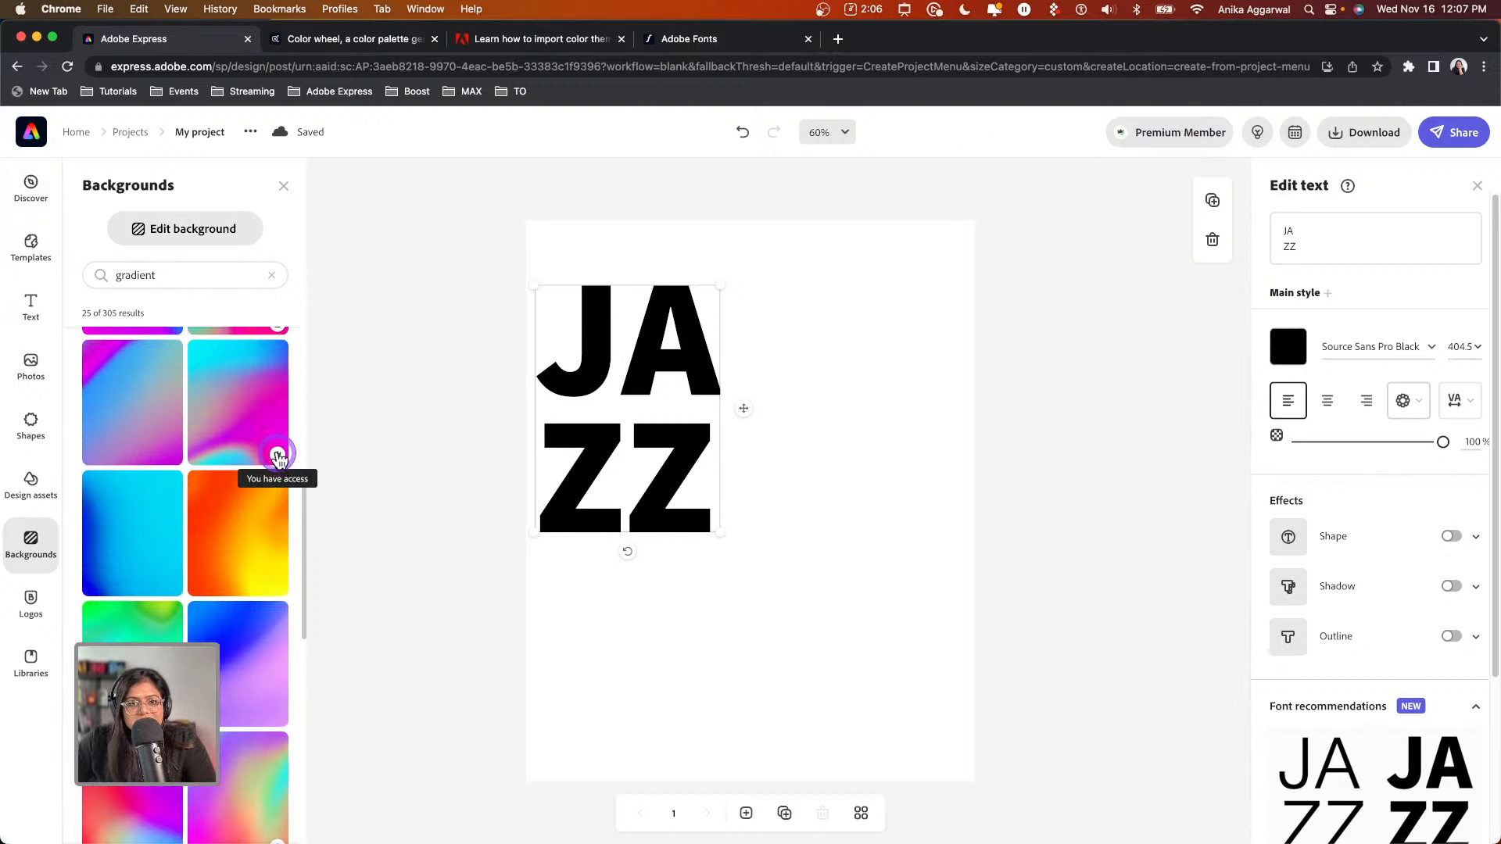
{"action": "scroll", "coordinate": [257, 516], "scroll_direction": "down", "scroll_amount": 1}
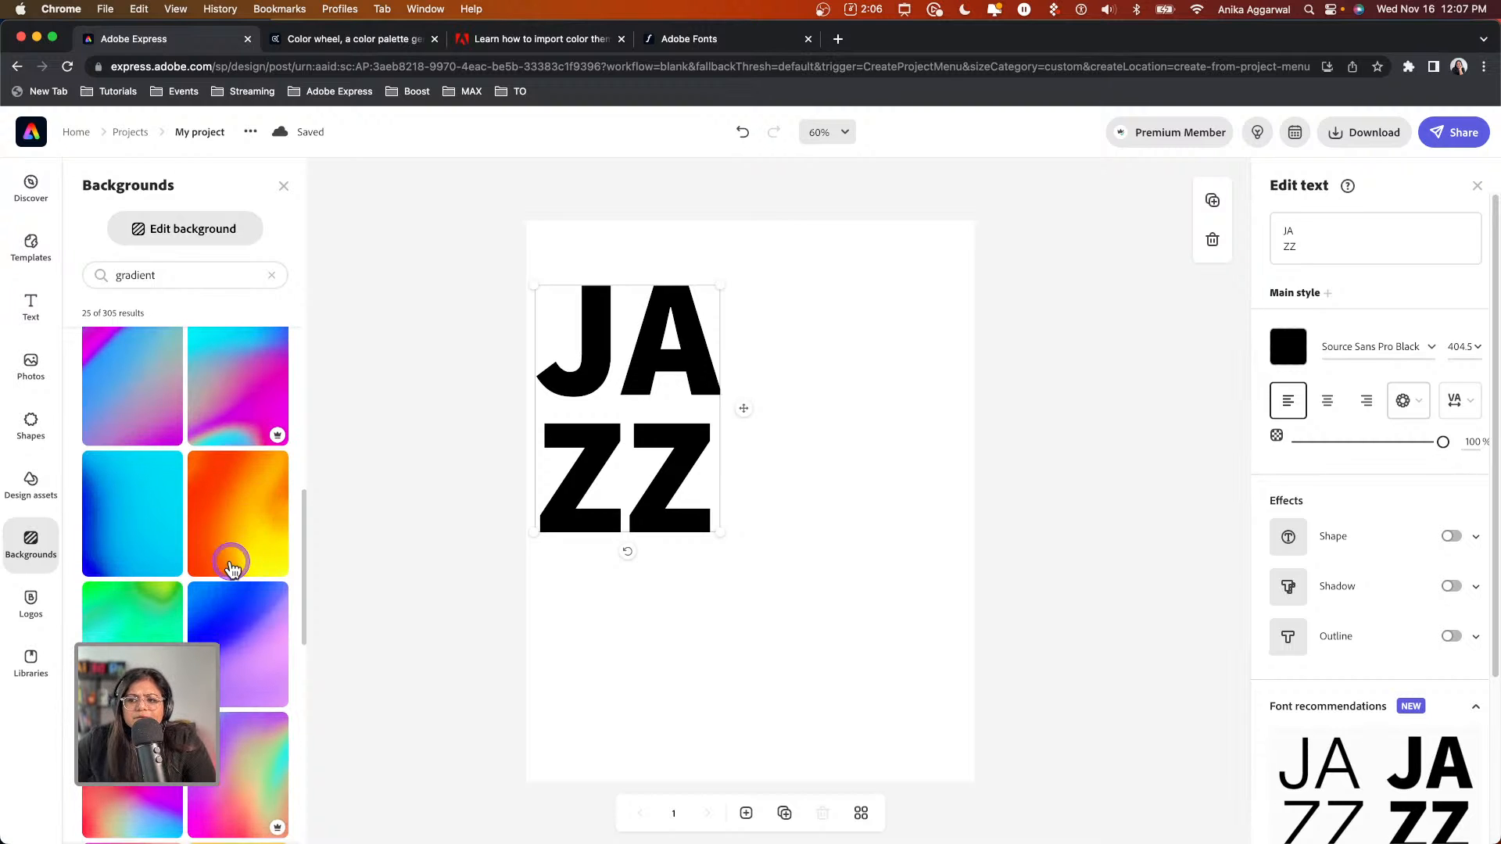
{"action": "scroll", "coordinate": [232, 566], "scroll_direction": "down", "scroll_amount": 3}
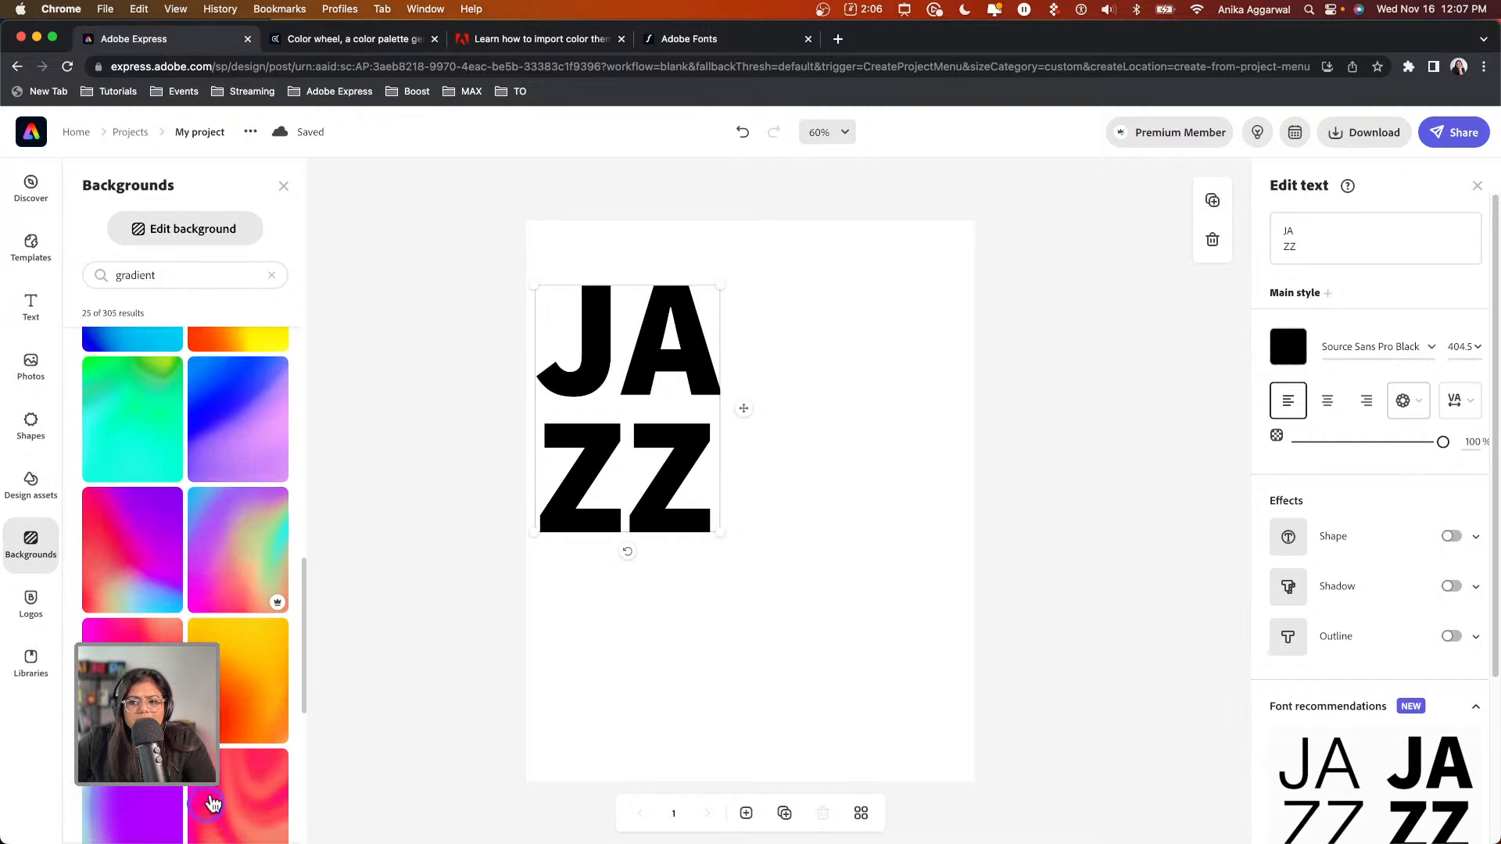
{"action": "scroll", "coordinate": [223, 721], "scroll_direction": "down", "scroll_amount": 2}
{"action": "scroll", "coordinate": [224, 721], "scroll_direction": "down", "scroll_amount": 5}
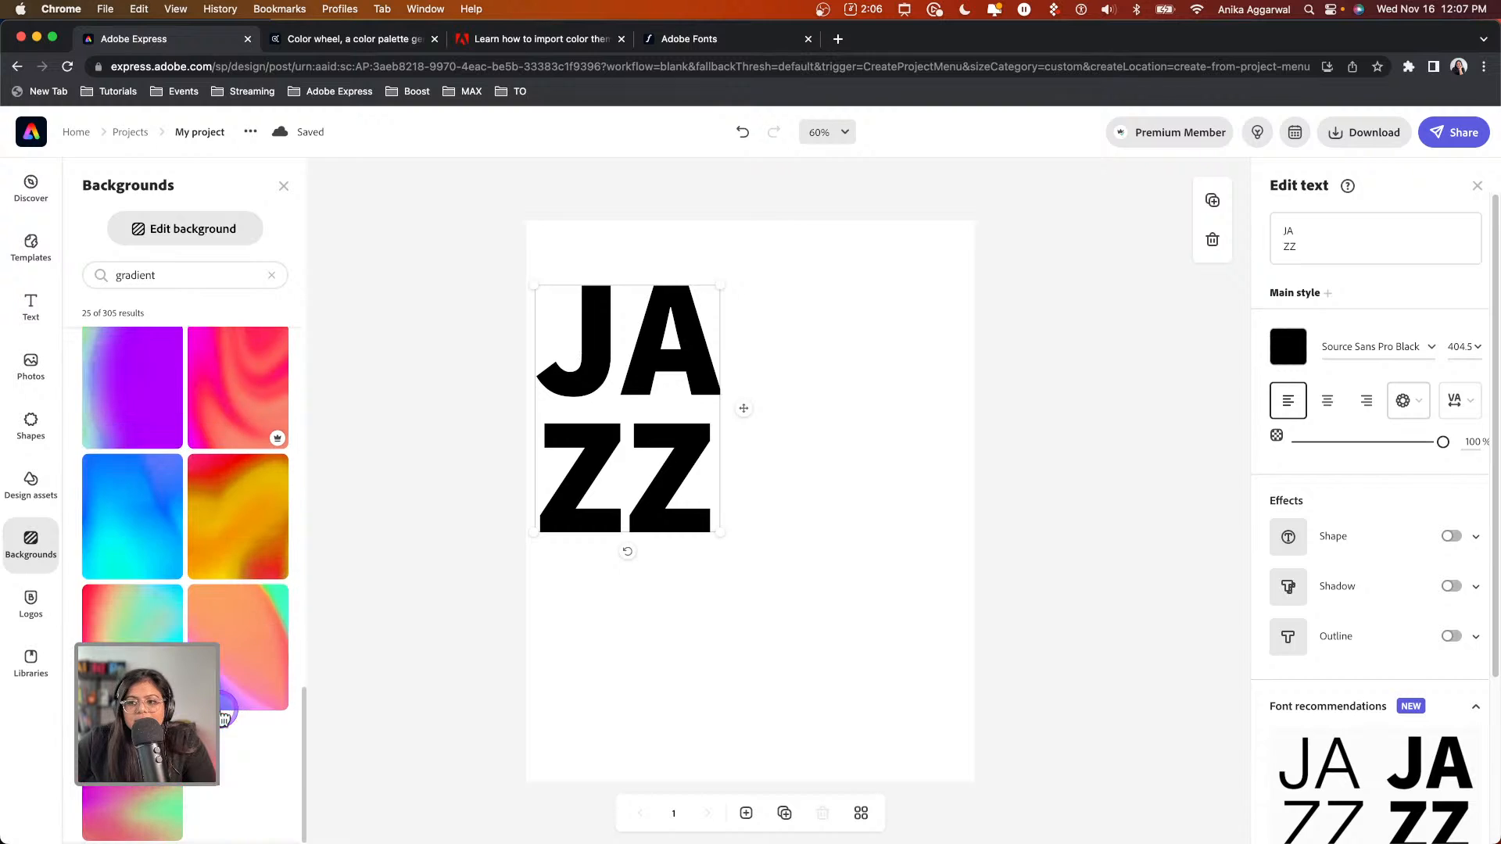
{"action": "scroll", "coordinate": [210, 620], "scroll_direction": "up", "scroll_amount": 15}
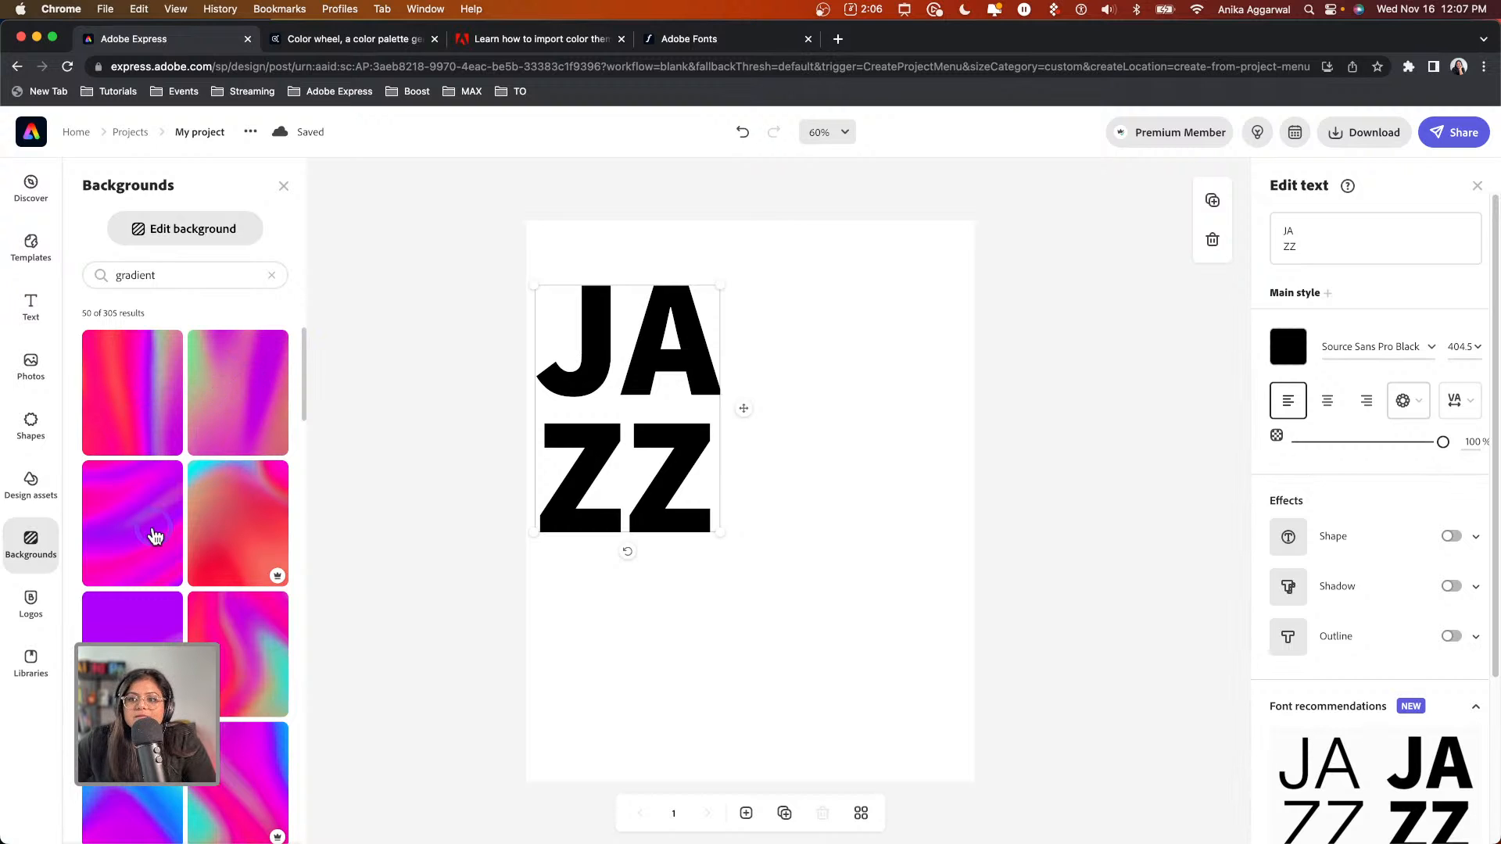
{"action": "left_click", "coordinate": [207, 651]}
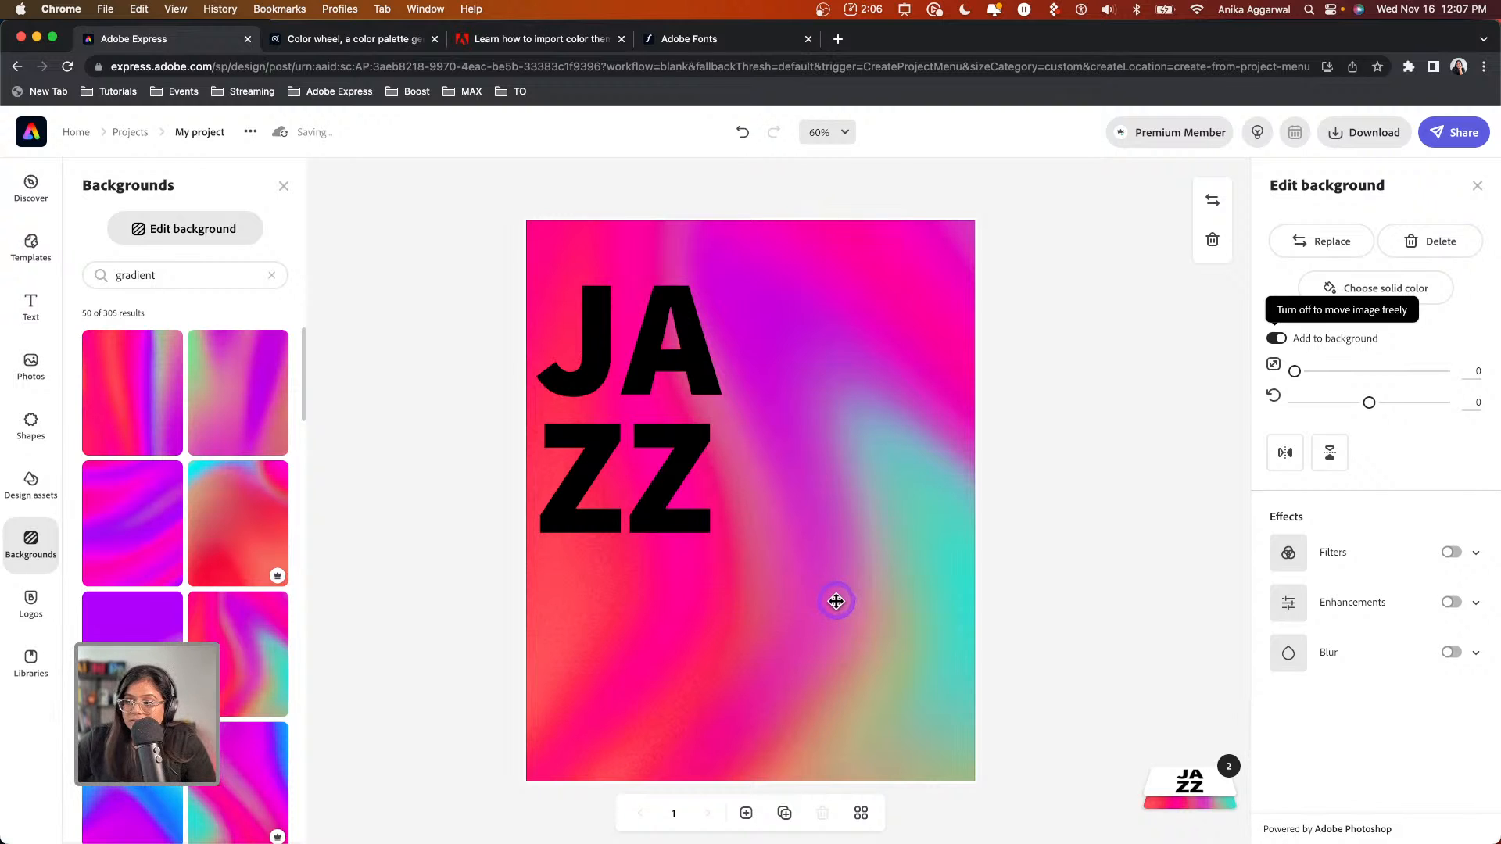
Move the JAZZ text from the page's upper left to its lower-right area
{"action": "left_click_drag", "start_coordinate": [671, 436], "coordinate": [785, 613]}
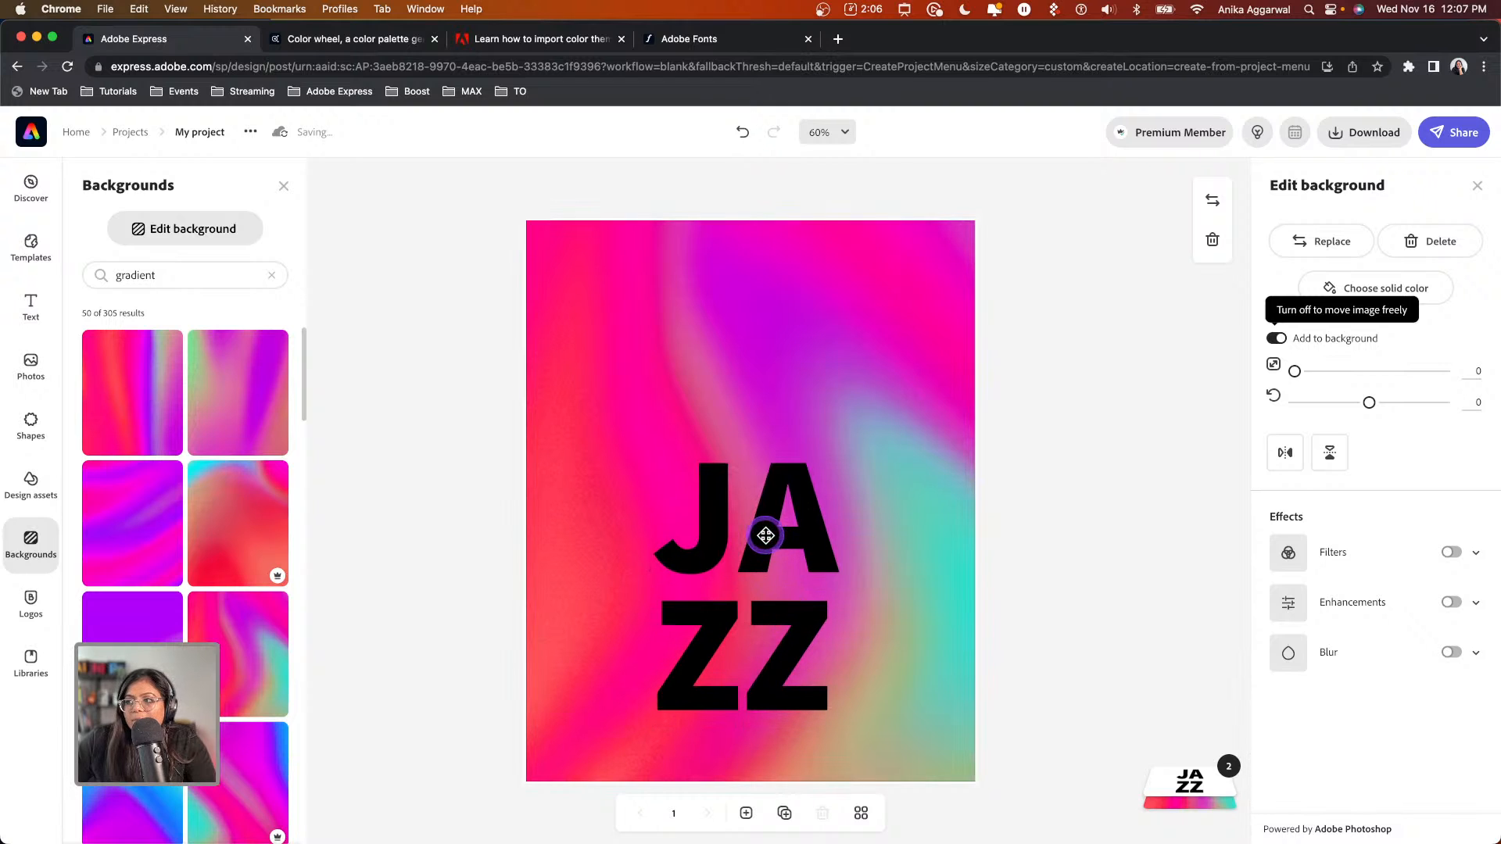
{"action": "left_click", "coordinate": [699, 522]}
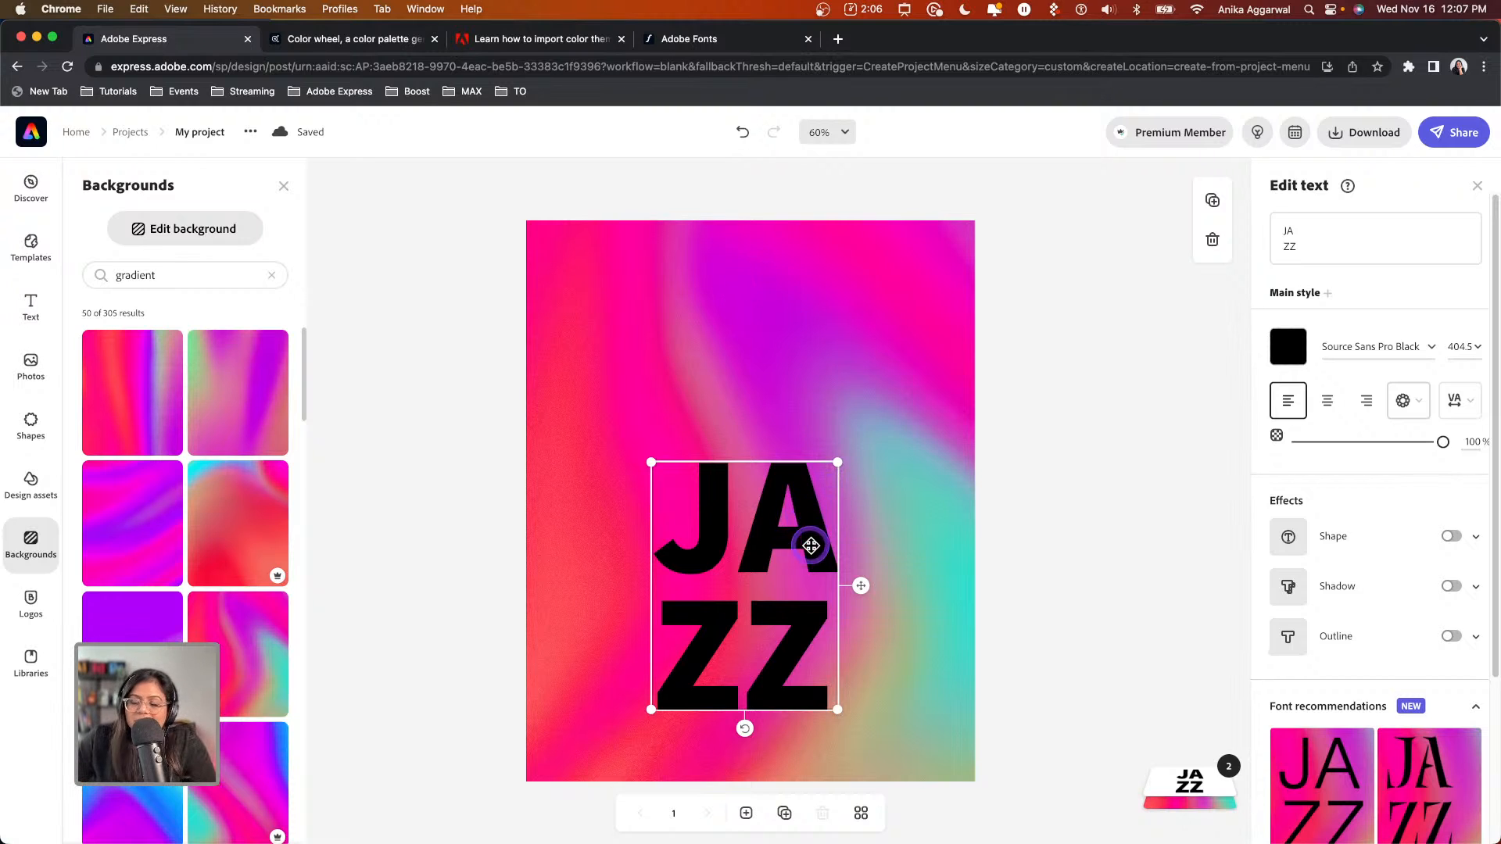
{"action": "left_click_drag", "start_coordinate": [801, 544], "coordinate": [864, 551]}
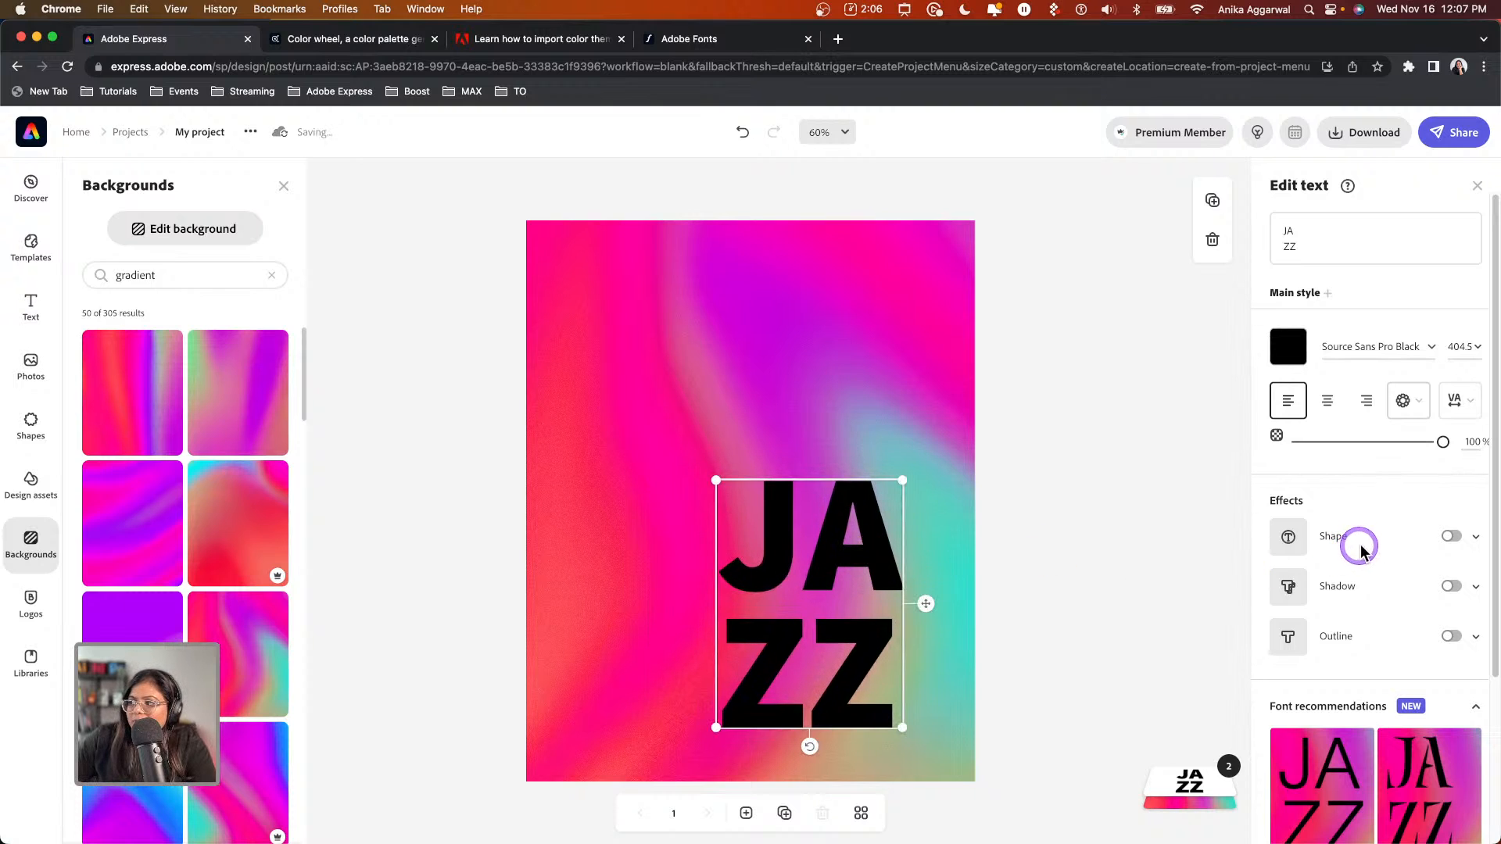
Turn on the Shape effect for the JAZZ text and choose the solid circle behind the lettering
{"action": "left_click", "coordinate": [1452, 537]}
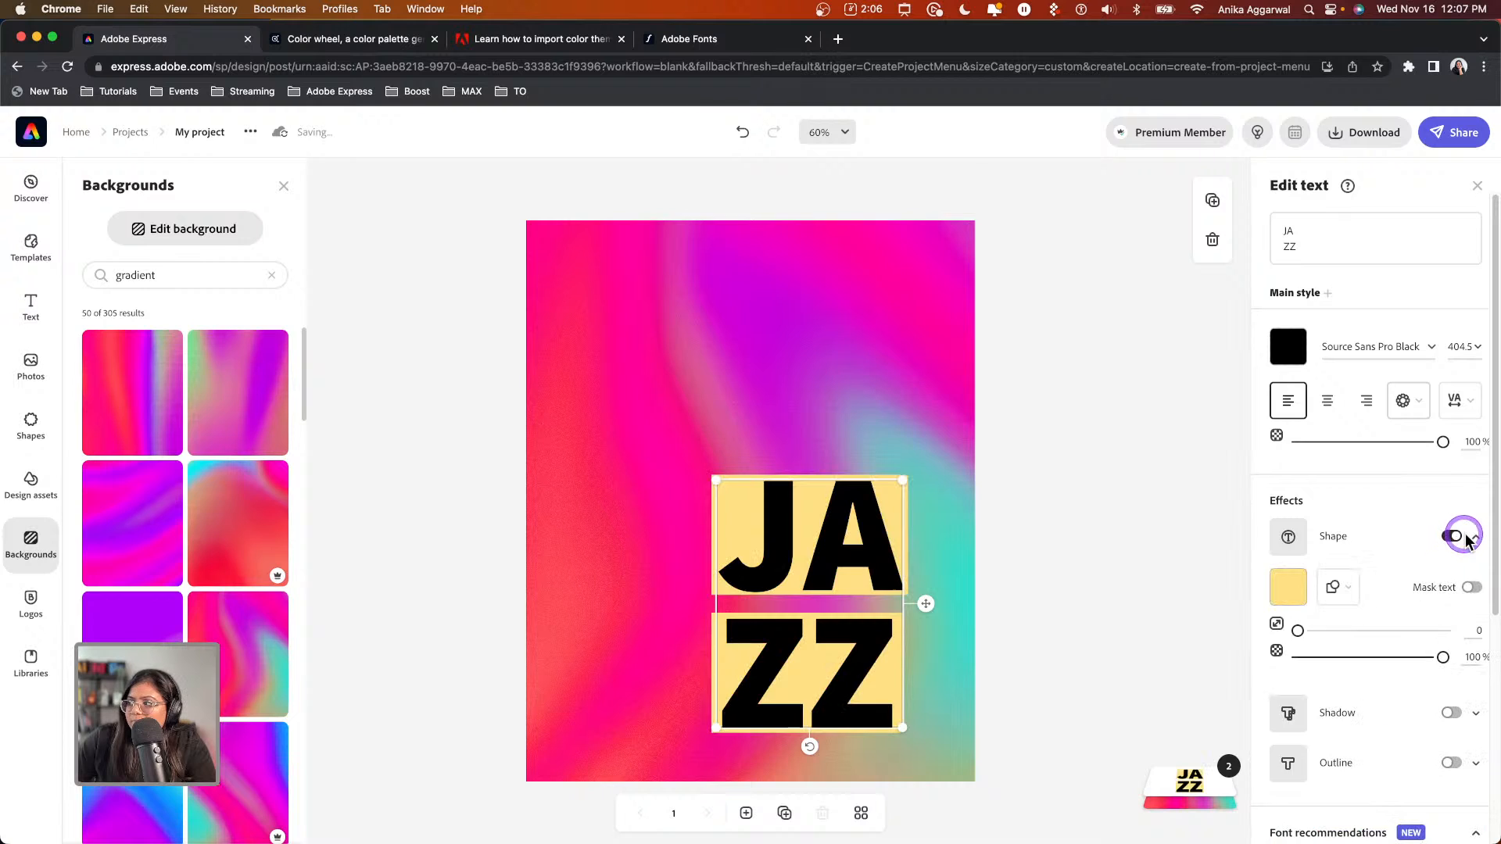
{"action": "left_click", "coordinate": [1336, 588]}
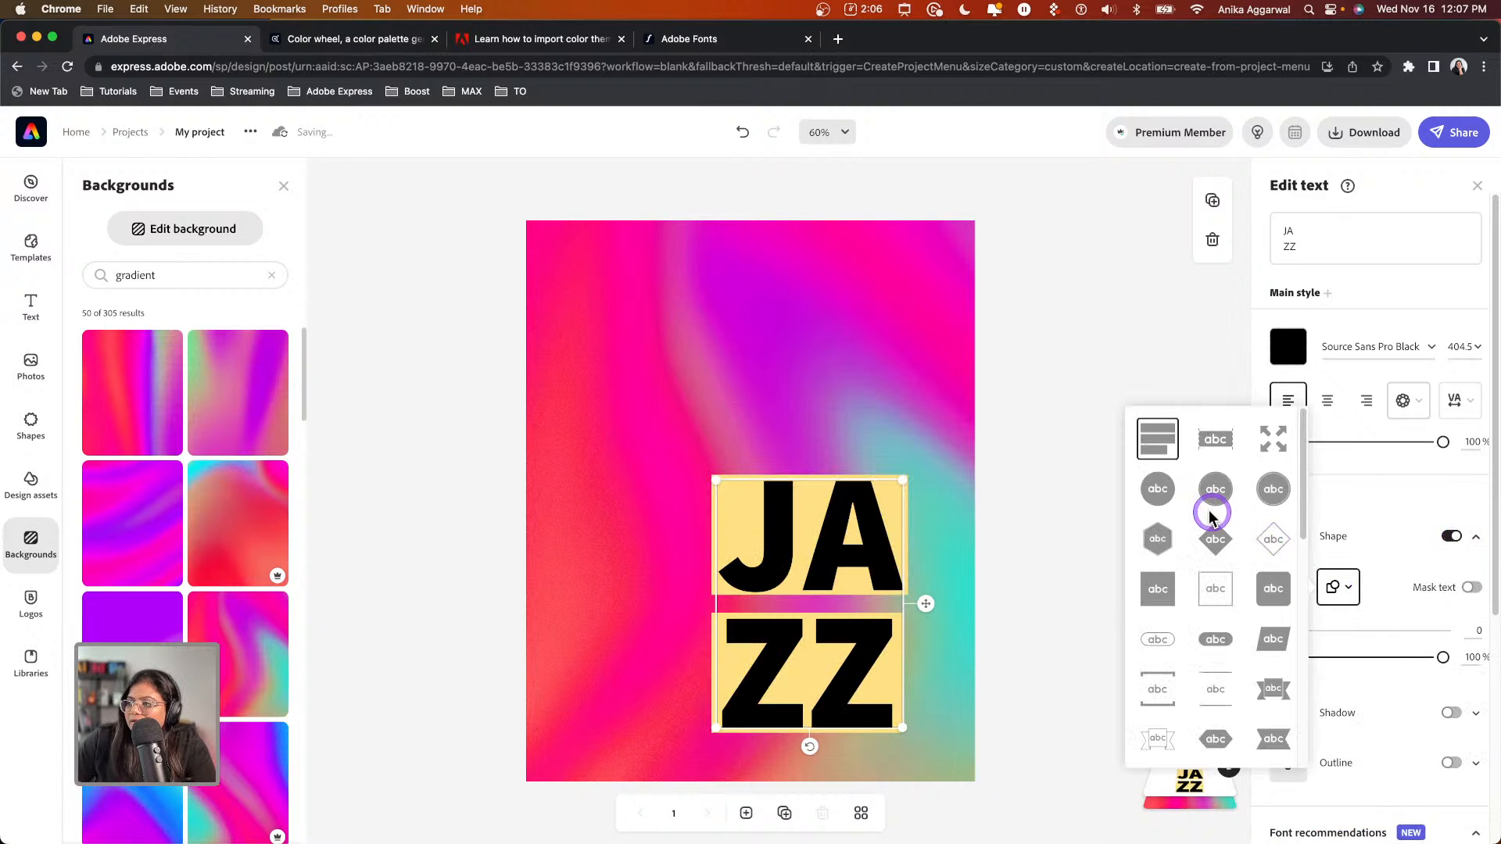
{"action": "left_click", "coordinate": [1160, 494]}
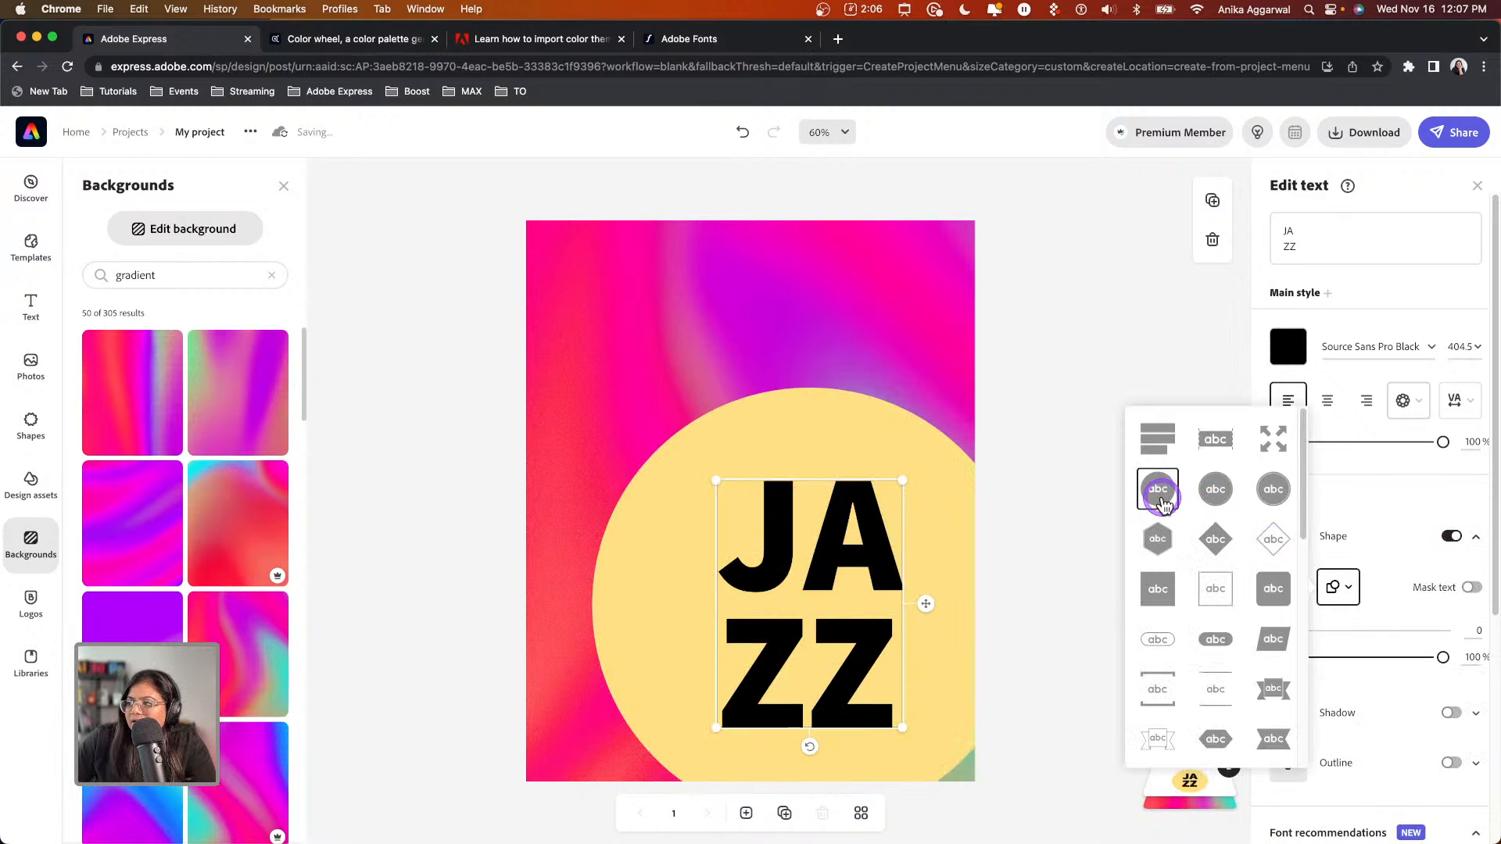
Mask the JAZZ text out of its circle so the gradient shows through, and color the circle black (#000000)
{"action": "left_click", "coordinate": [1307, 349]}
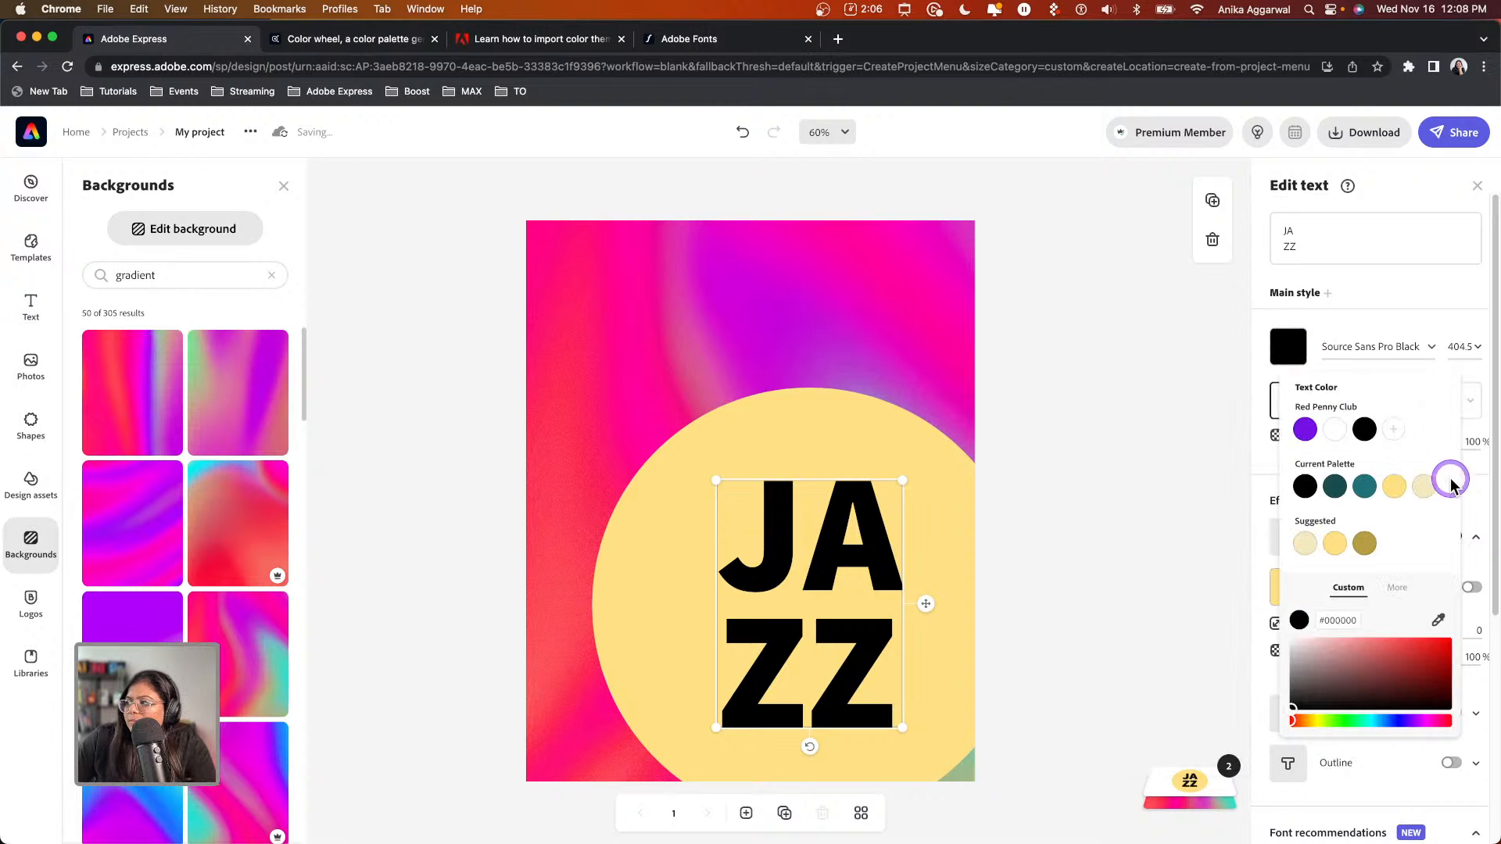
{"action": "left_click", "coordinate": [1210, 438]}
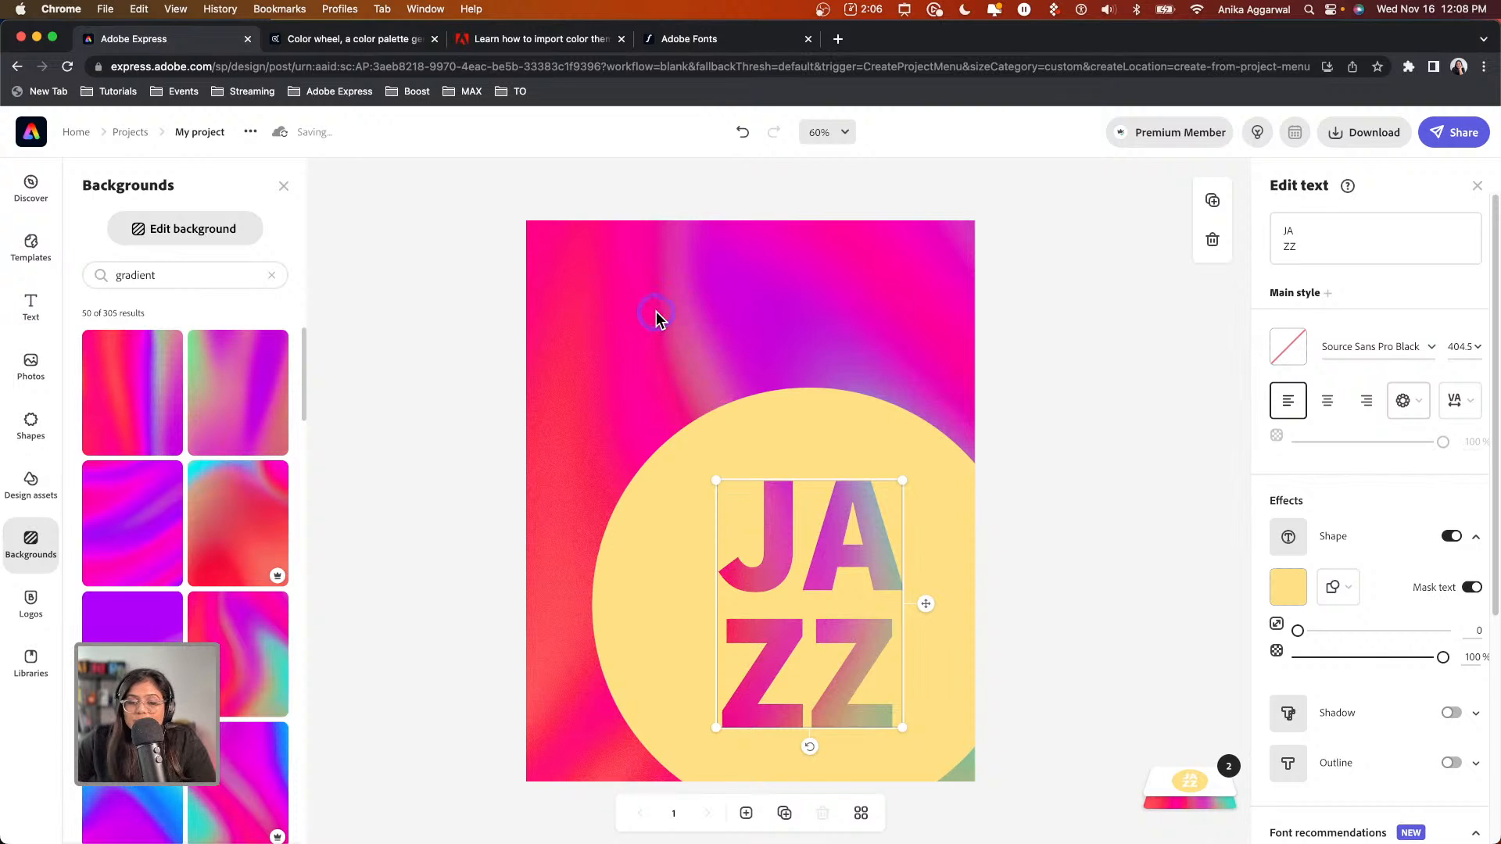
{"action": "left_click_drag", "start_coordinate": [925, 563], "coordinate": [945, 537]}
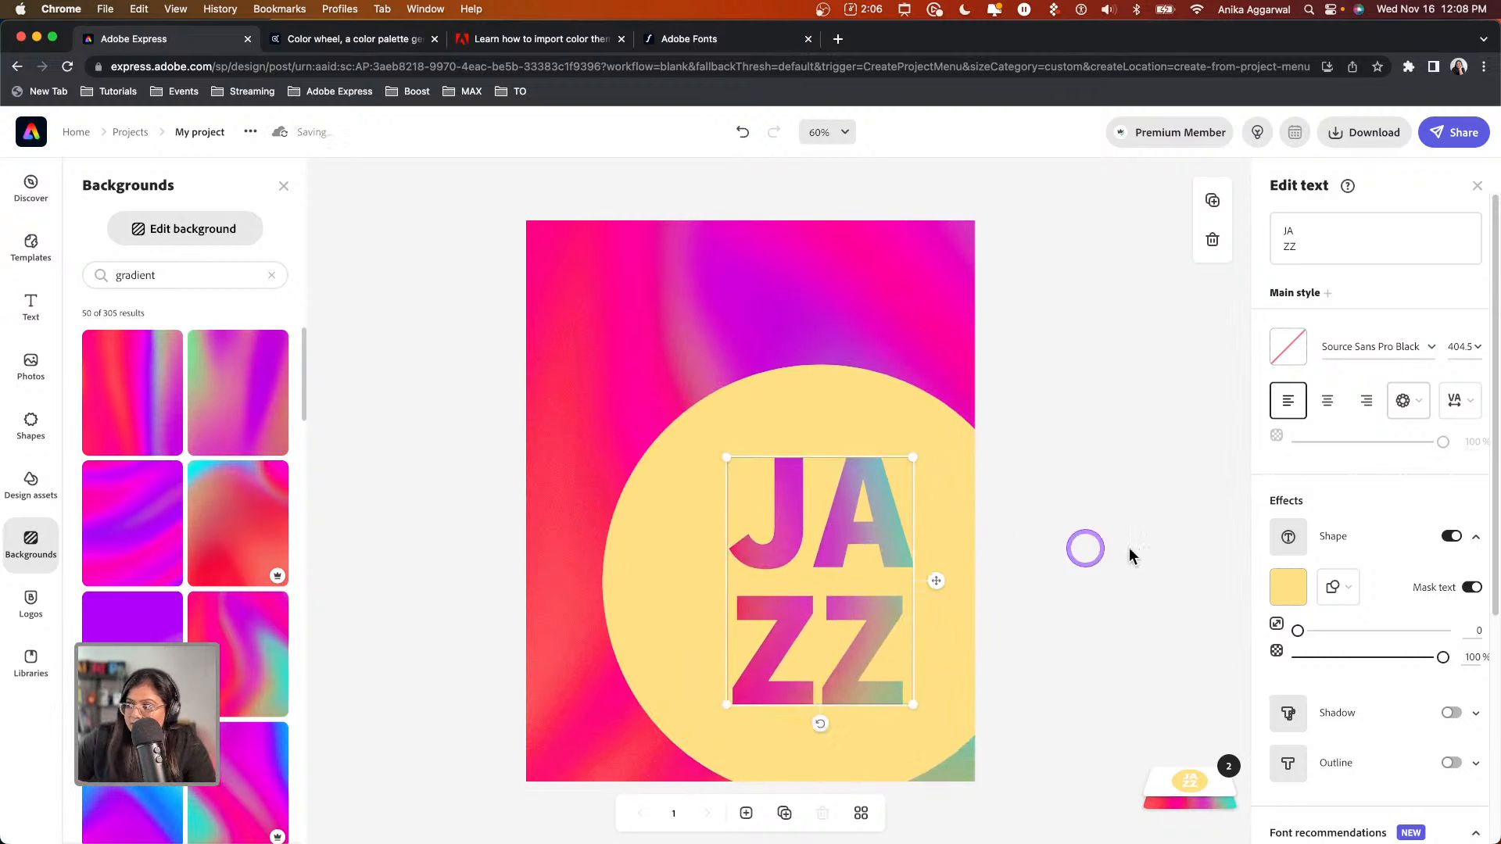
{"action": "left_click", "coordinate": [1292, 588]}
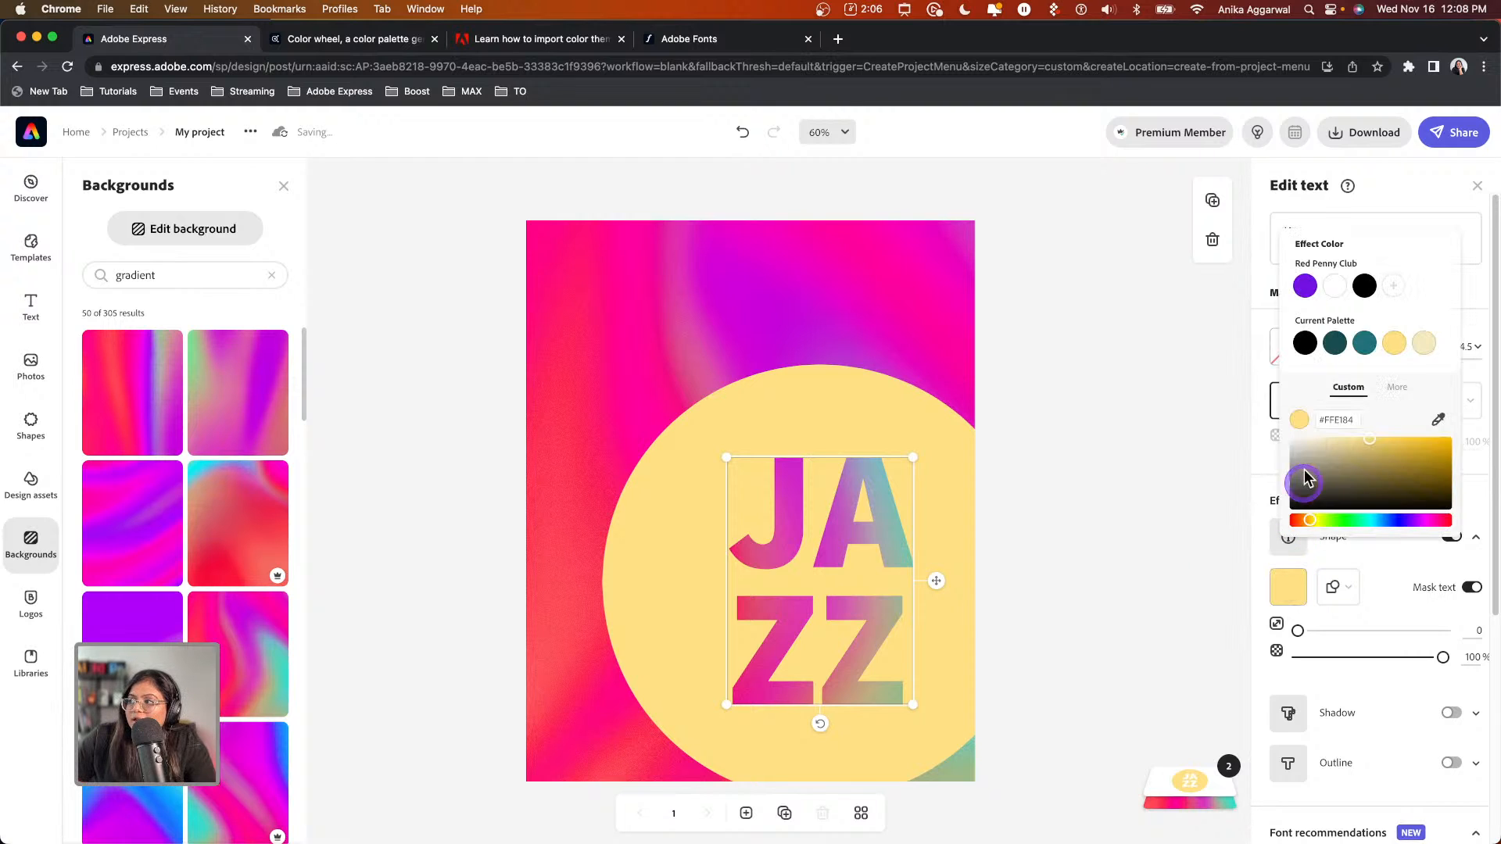
{"action": "left_click", "coordinate": [1305, 344]}
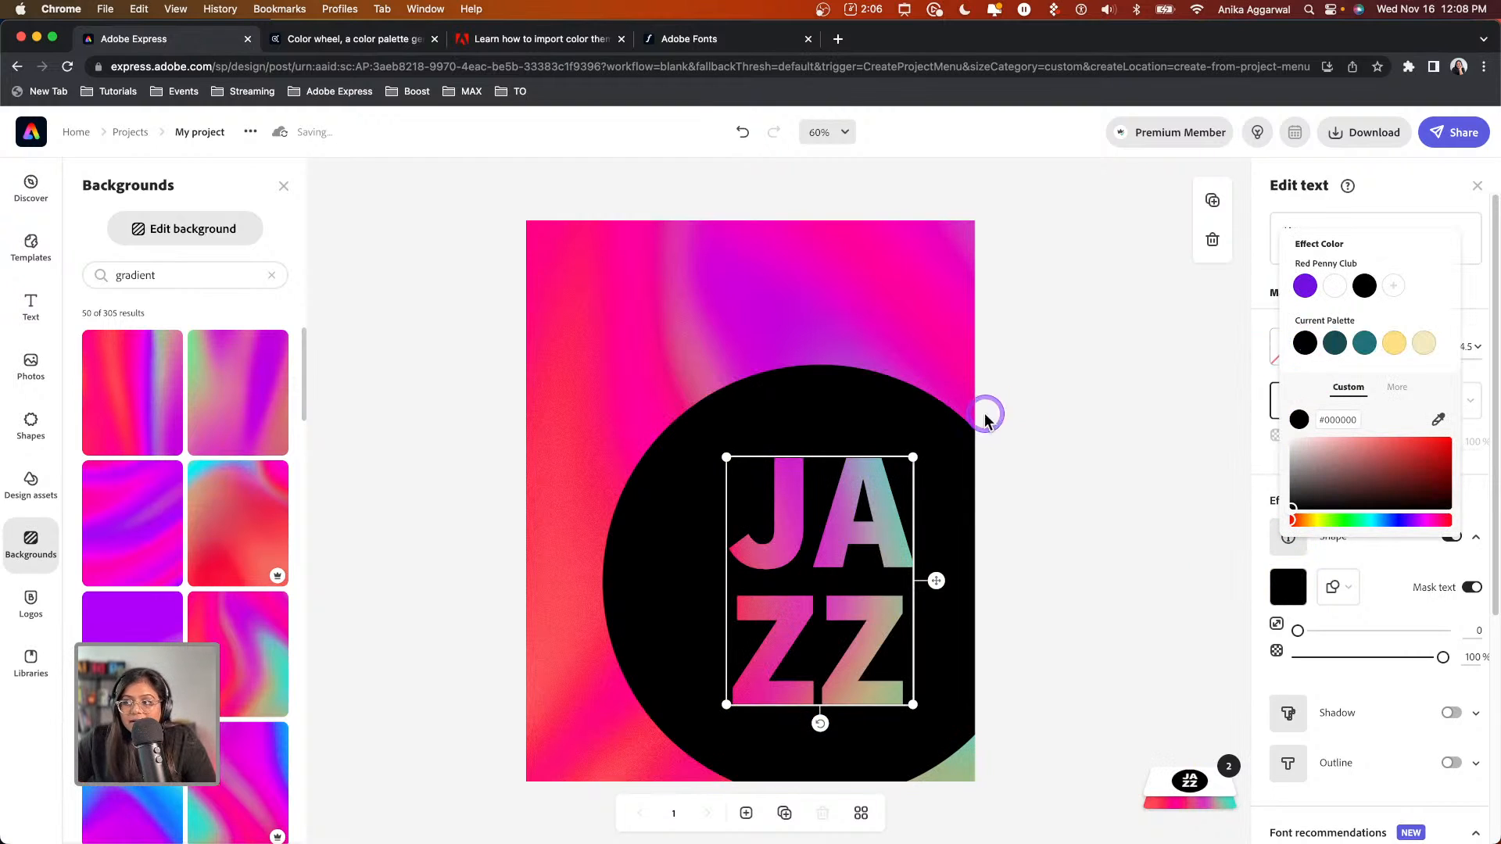
Try the JAZZ text at about size 672 centered on the page, and scale it back down to about size 398
{"action": "left_click_drag", "start_coordinate": [913, 457], "coordinate": [1057, 313]}
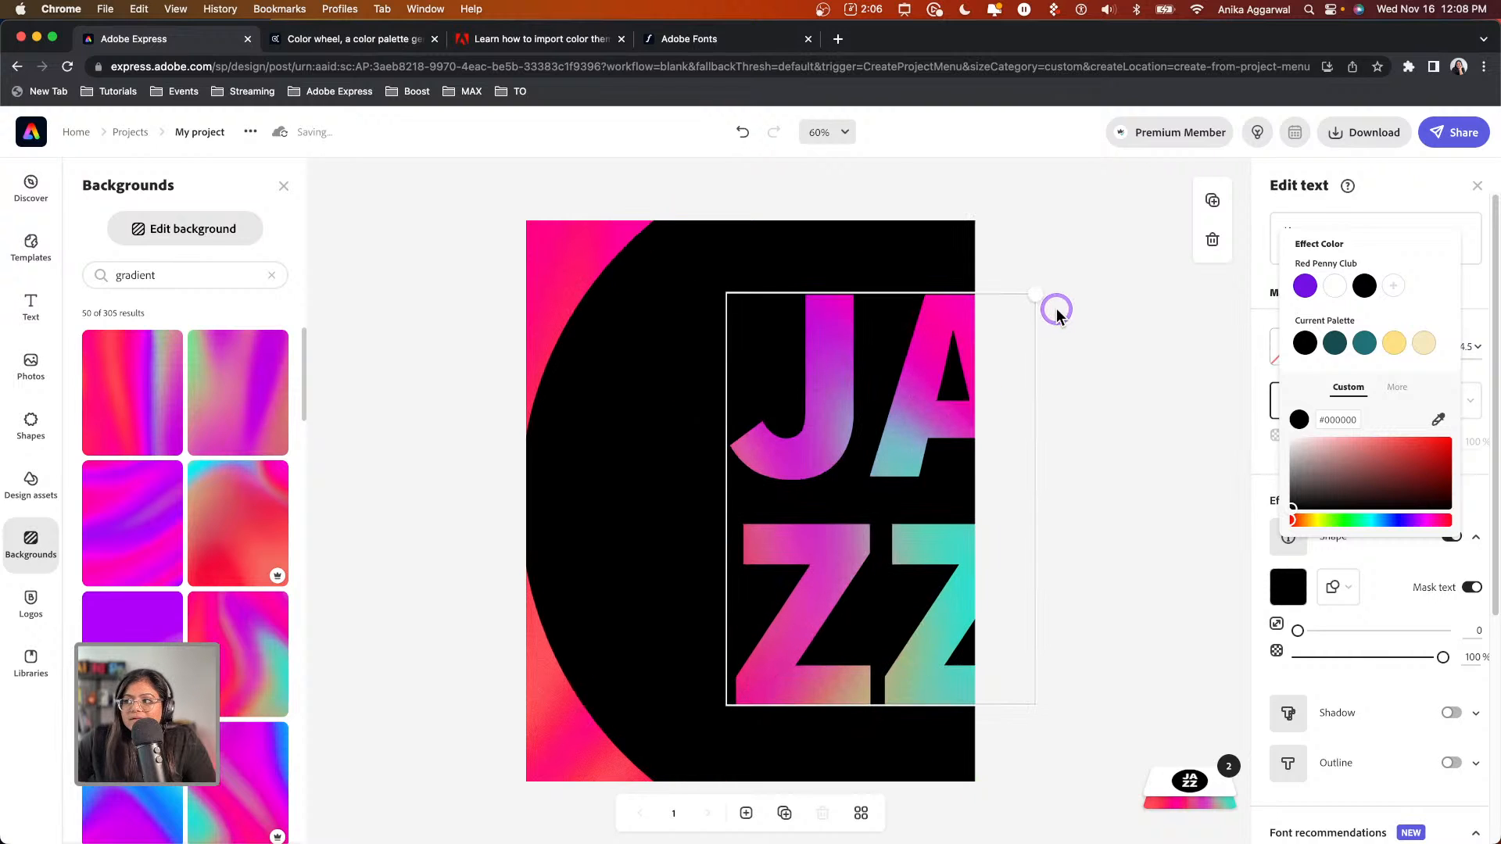
{"action": "left_click_drag", "start_coordinate": [907, 395], "coordinate": [799, 391]}
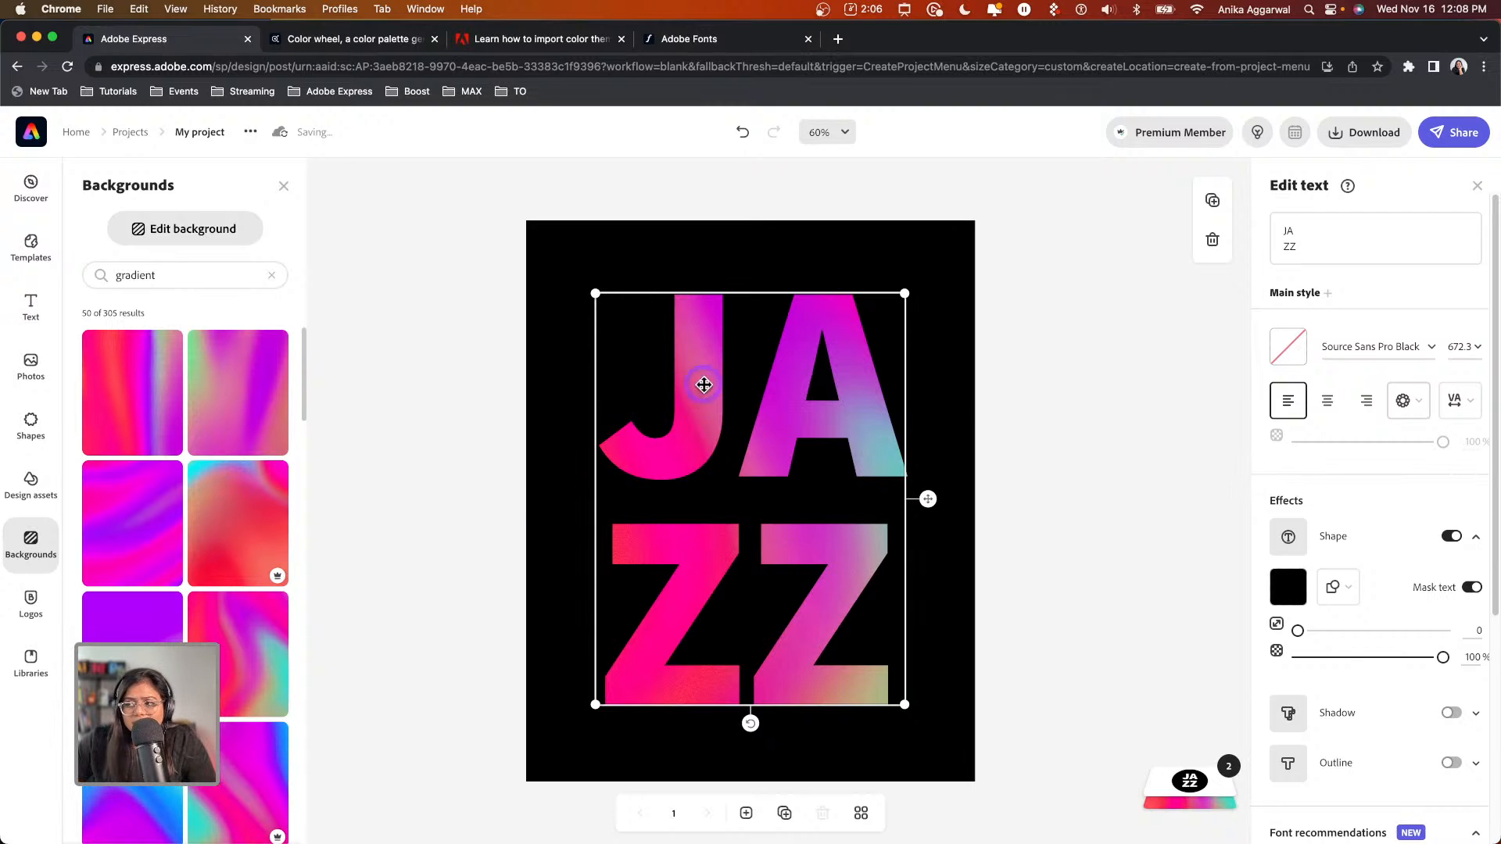
{"action": "left_click_drag", "start_coordinate": [905, 294], "coordinate": [774, 460]}
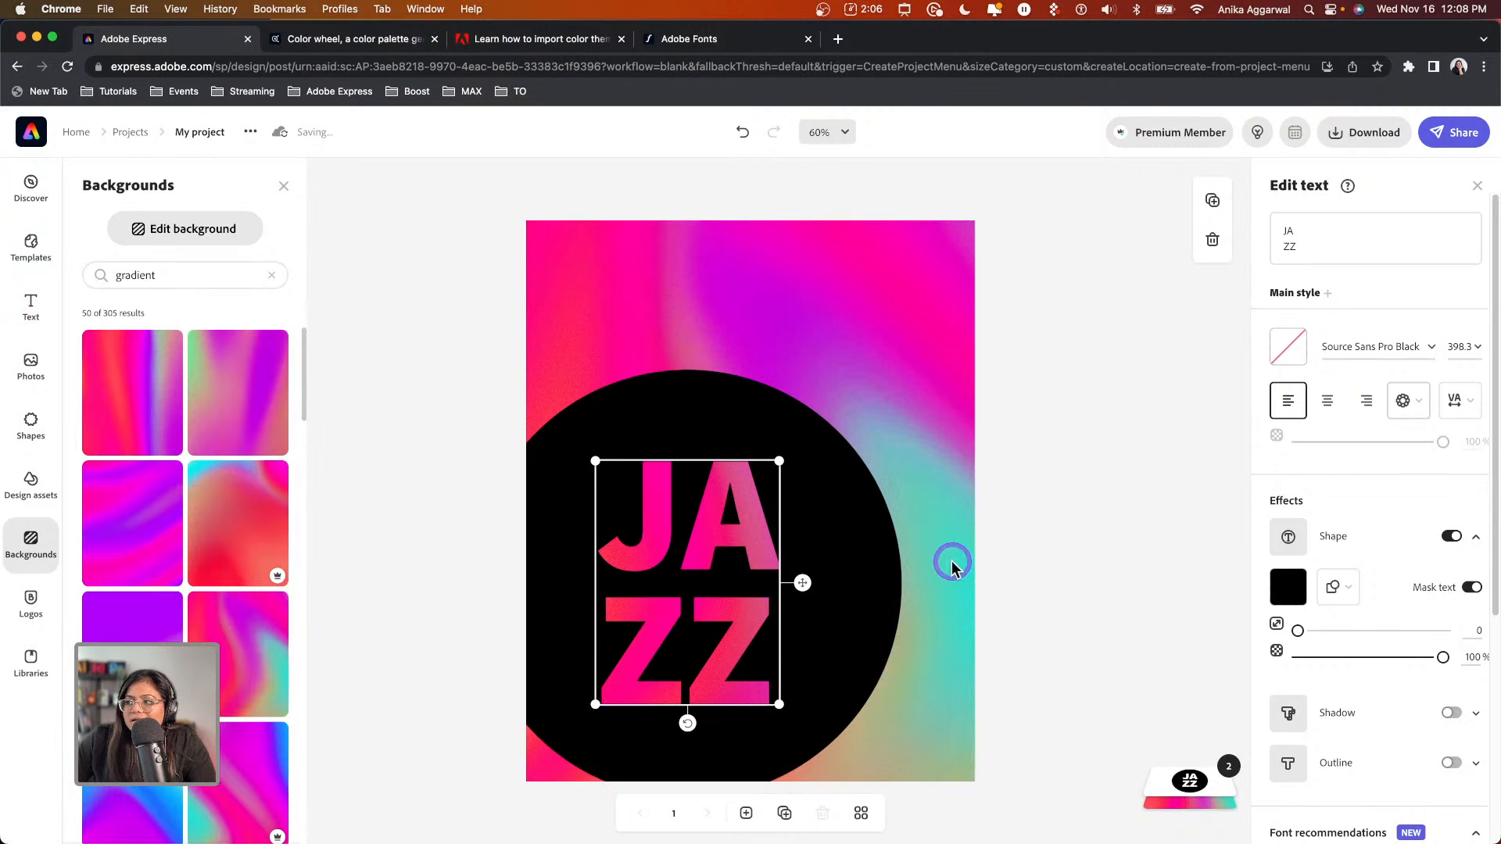
Set the circle effect's size to 100 and move the masked JAZZ text to the page's lower-right area
{"action": "left_click_drag", "start_coordinate": [1299, 630], "coordinate": [1463, 630]}
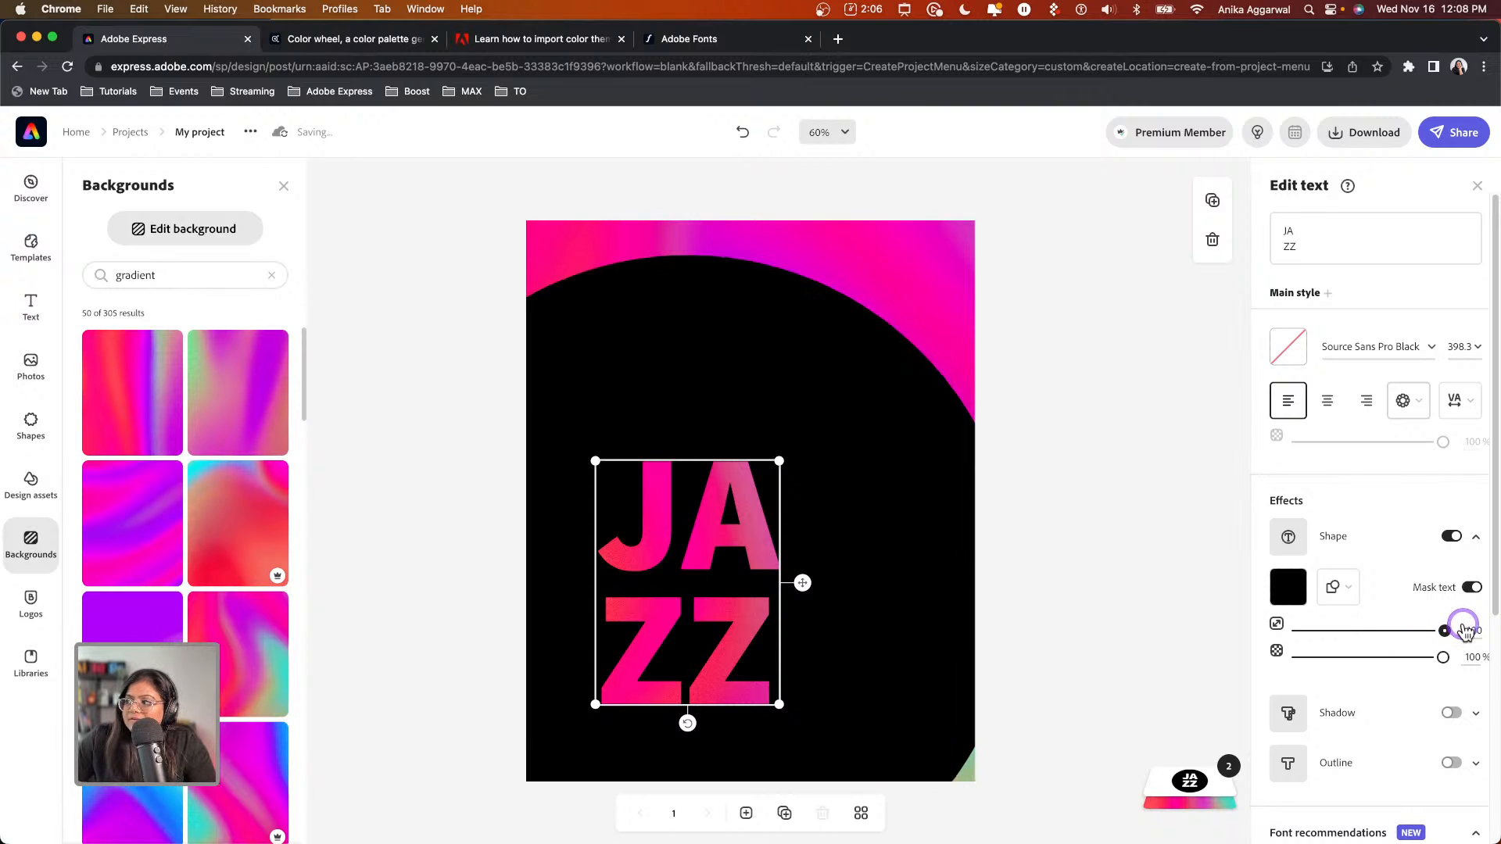
{"action": "left_click_drag", "start_coordinate": [724, 529], "coordinate": [910, 578]}
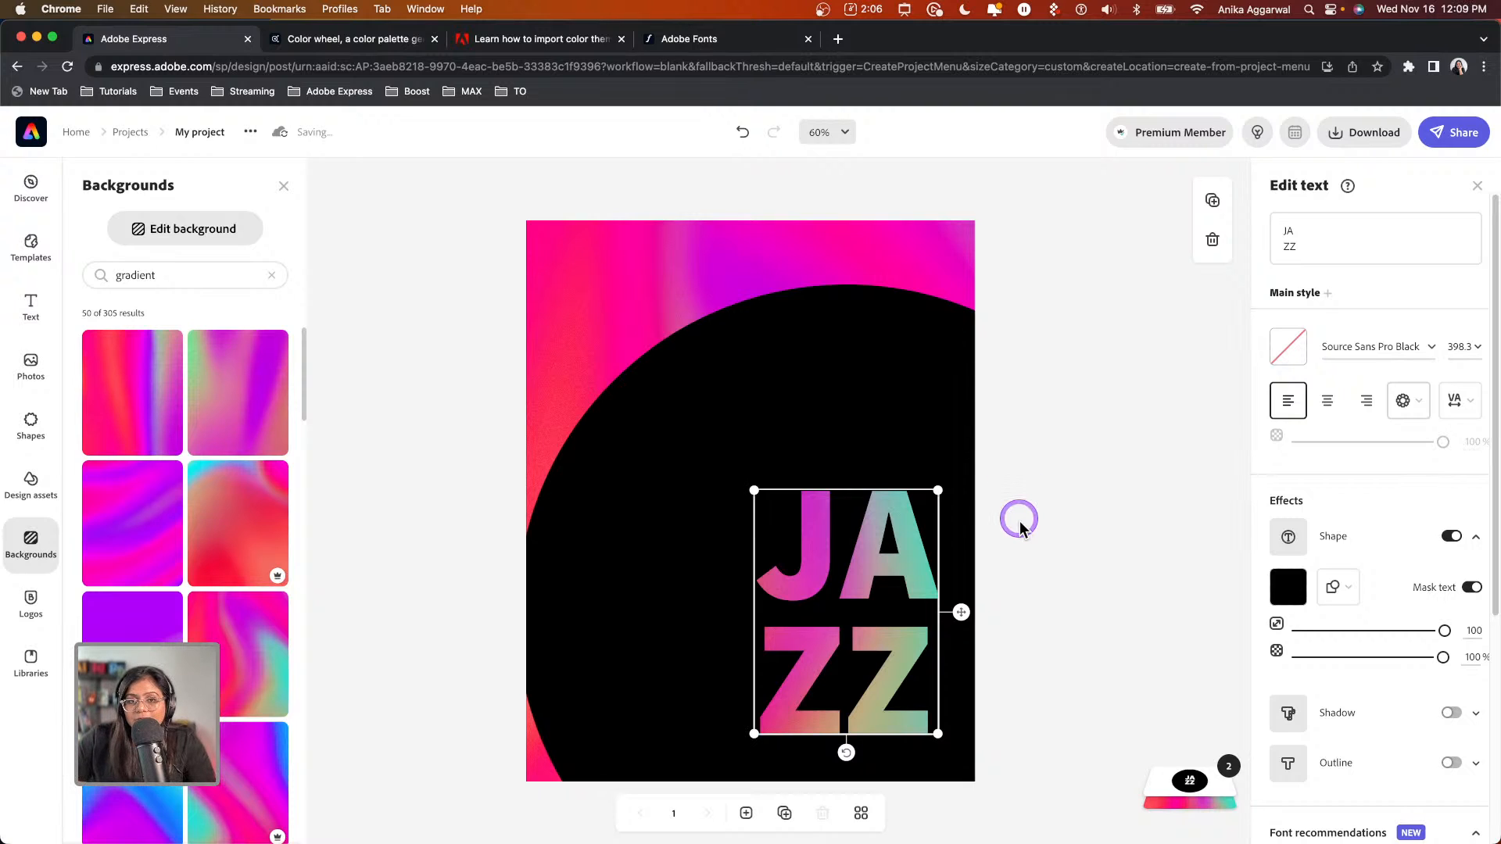
Add a square from the basic rectangle shapes to the page and fill it with black
{"action": "left_click", "coordinate": [33, 423]}
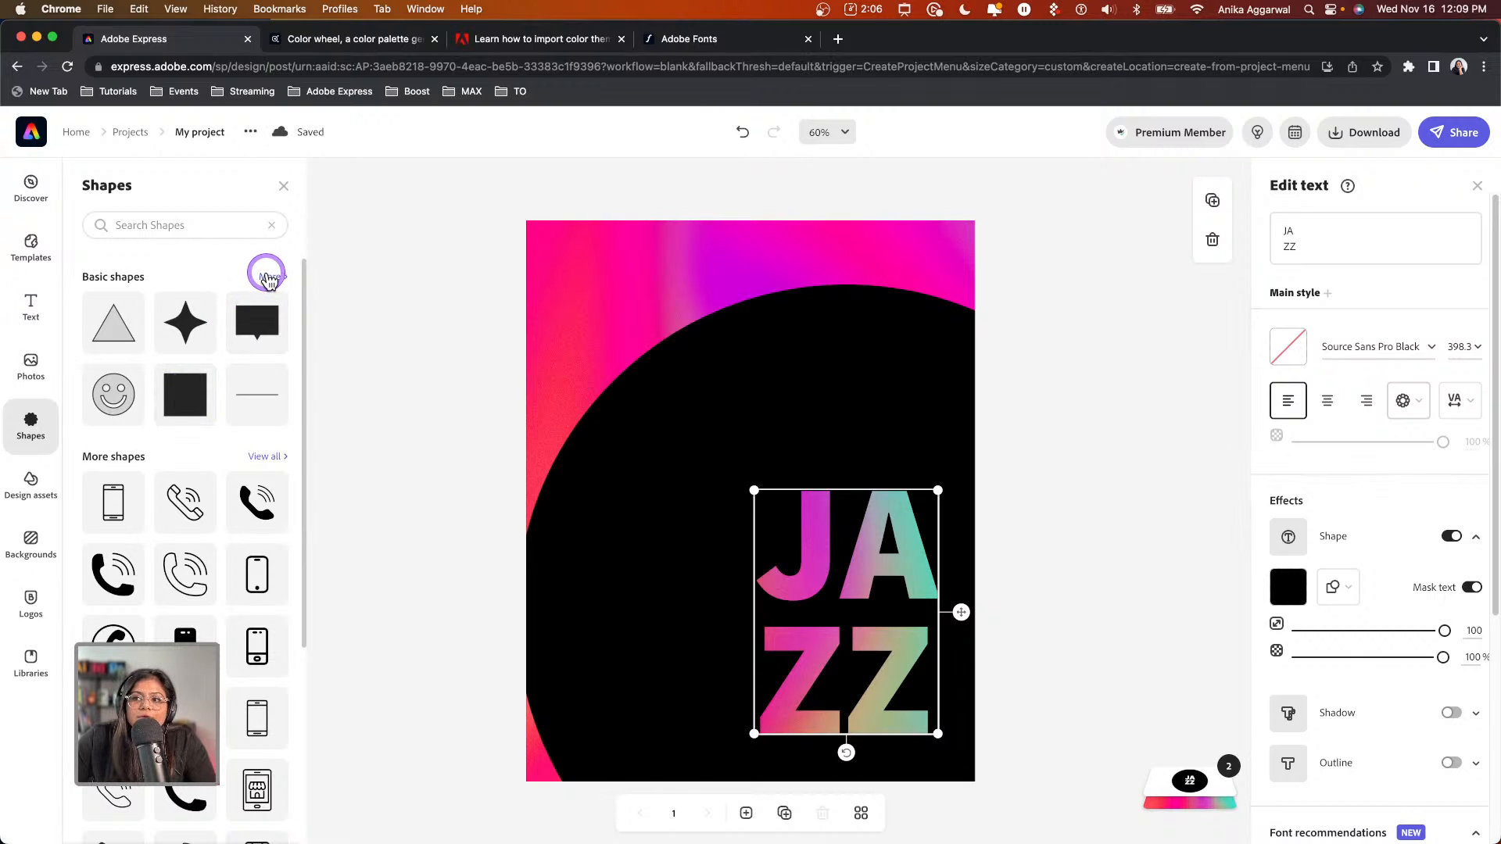
{"action": "left_click", "coordinate": [269, 278]}
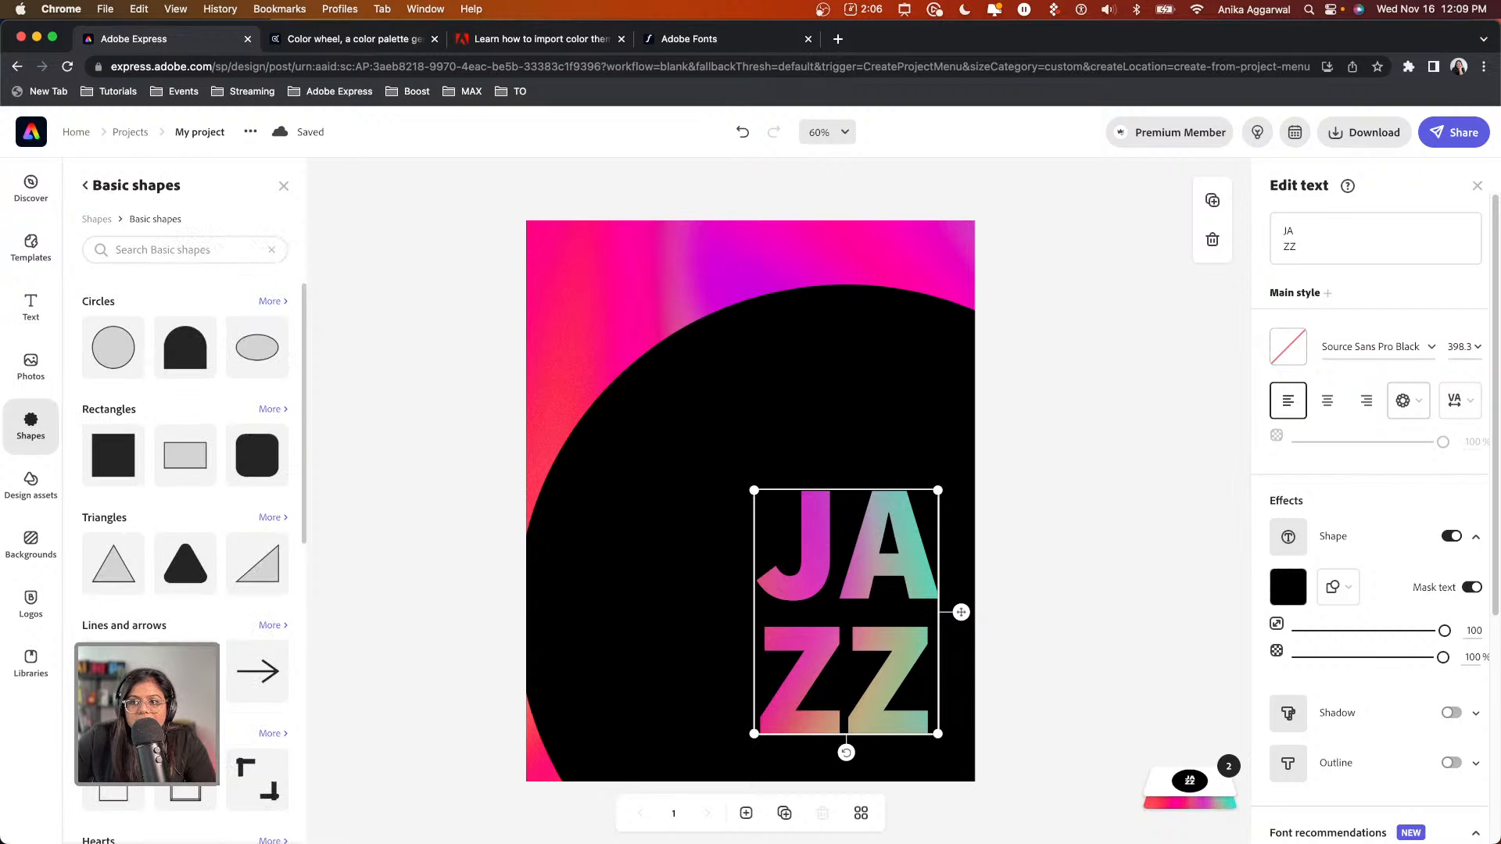
{"action": "left_click", "coordinate": [112, 464]}
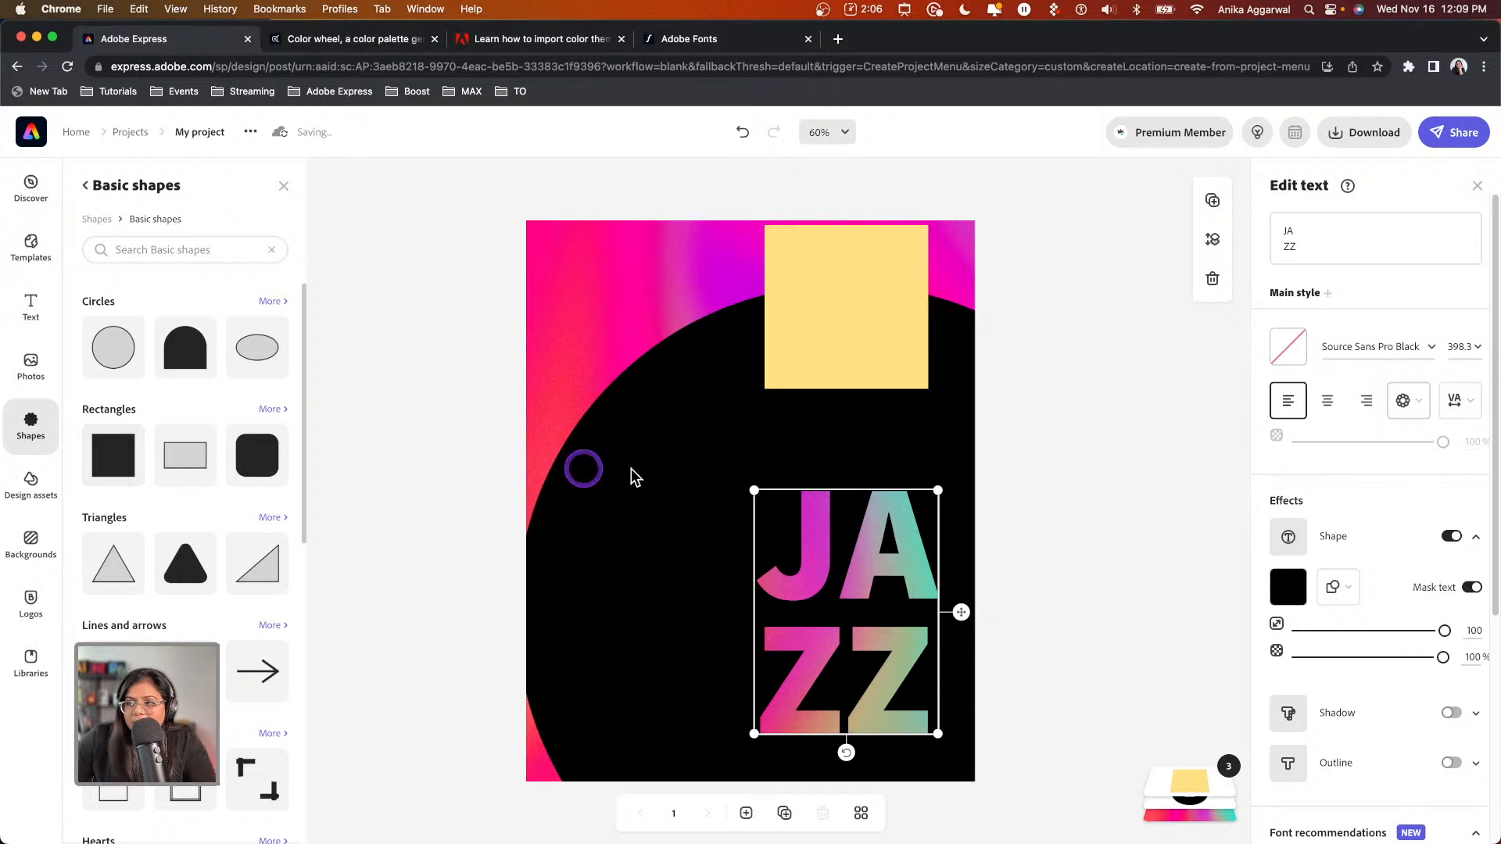
{"action": "left_click", "coordinate": [813, 274]}
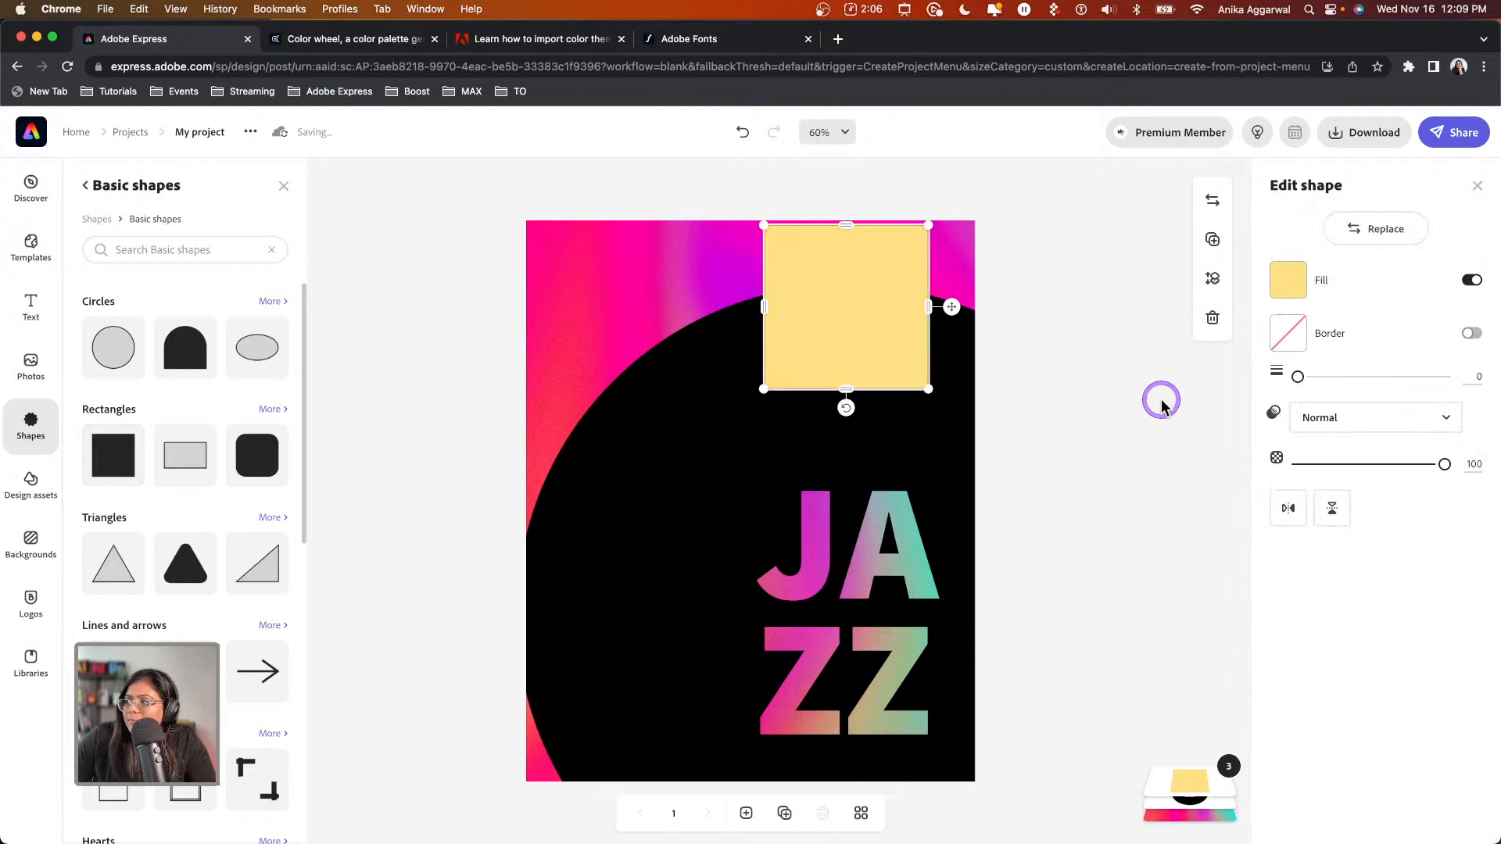
{"action": "left_click", "coordinate": [1290, 283]}
{"action": "left_click", "coordinate": [1304, 420]}
Move the black square to the top of the page and stretch it across the full width, down to just above the JAZZ text
{"action": "left_click_drag", "start_coordinate": [778, 328], "coordinate": [599, 279]}
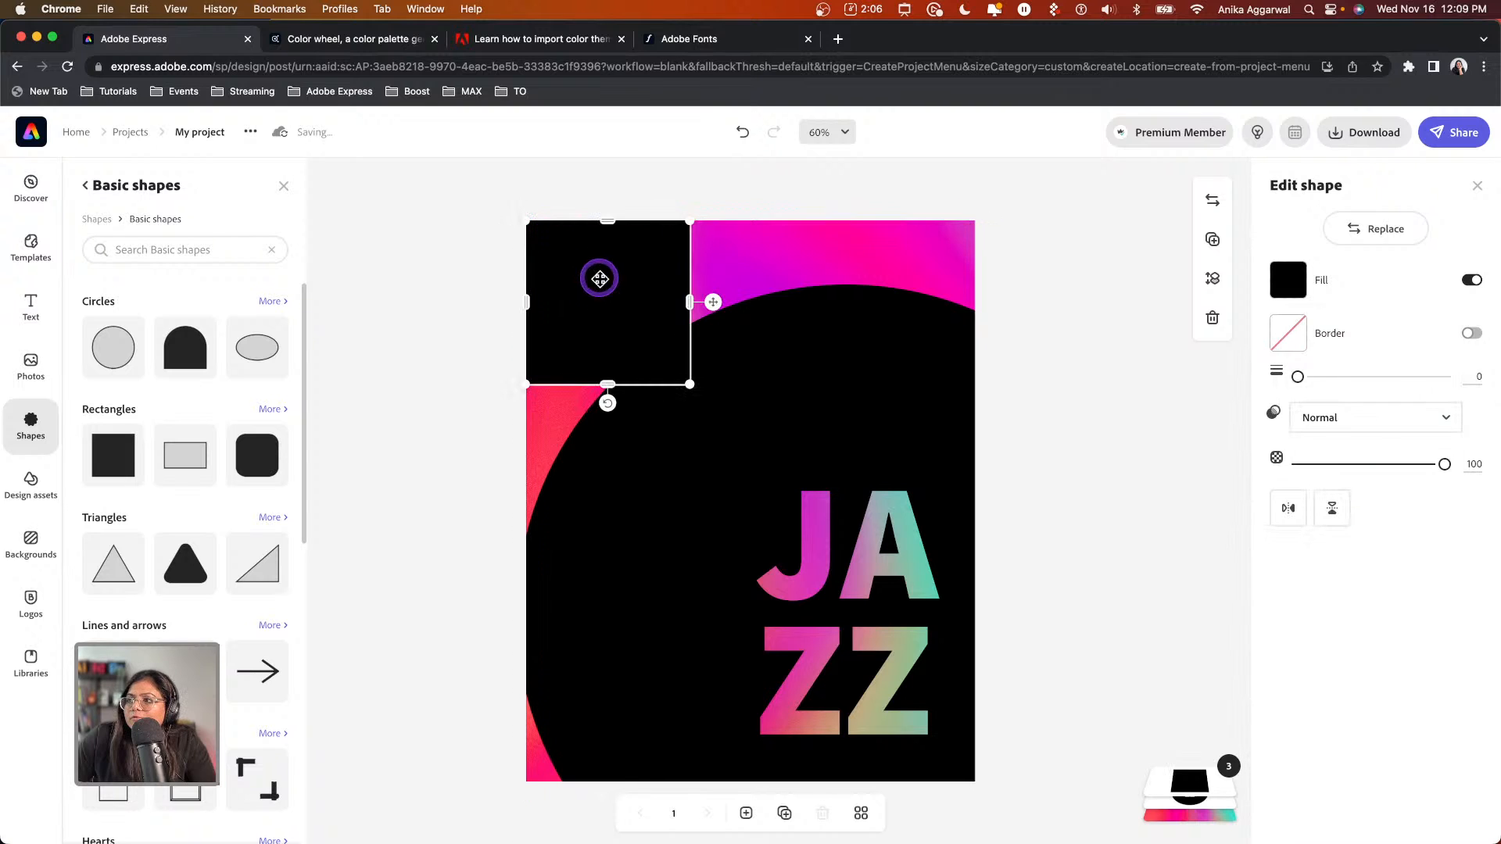
{"action": "left_click_drag", "start_coordinate": [697, 302], "coordinate": [975, 285]}
{"action": "left_click_drag", "start_coordinate": [810, 287], "coordinate": [496, 295]}
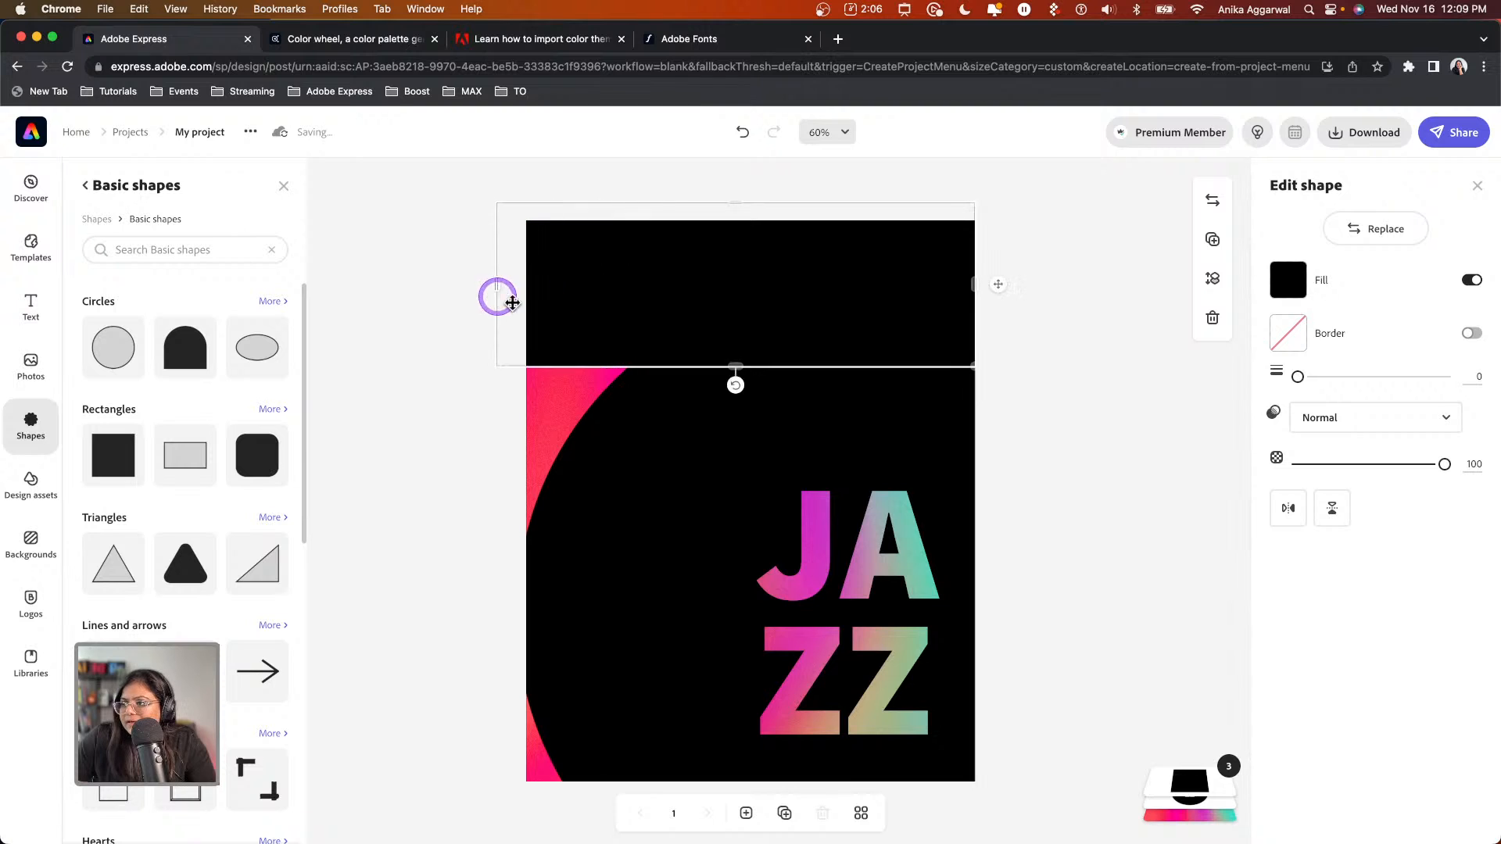
{"action": "left_click_drag", "start_coordinate": [730, 371], "coordinate": [736, 461]}
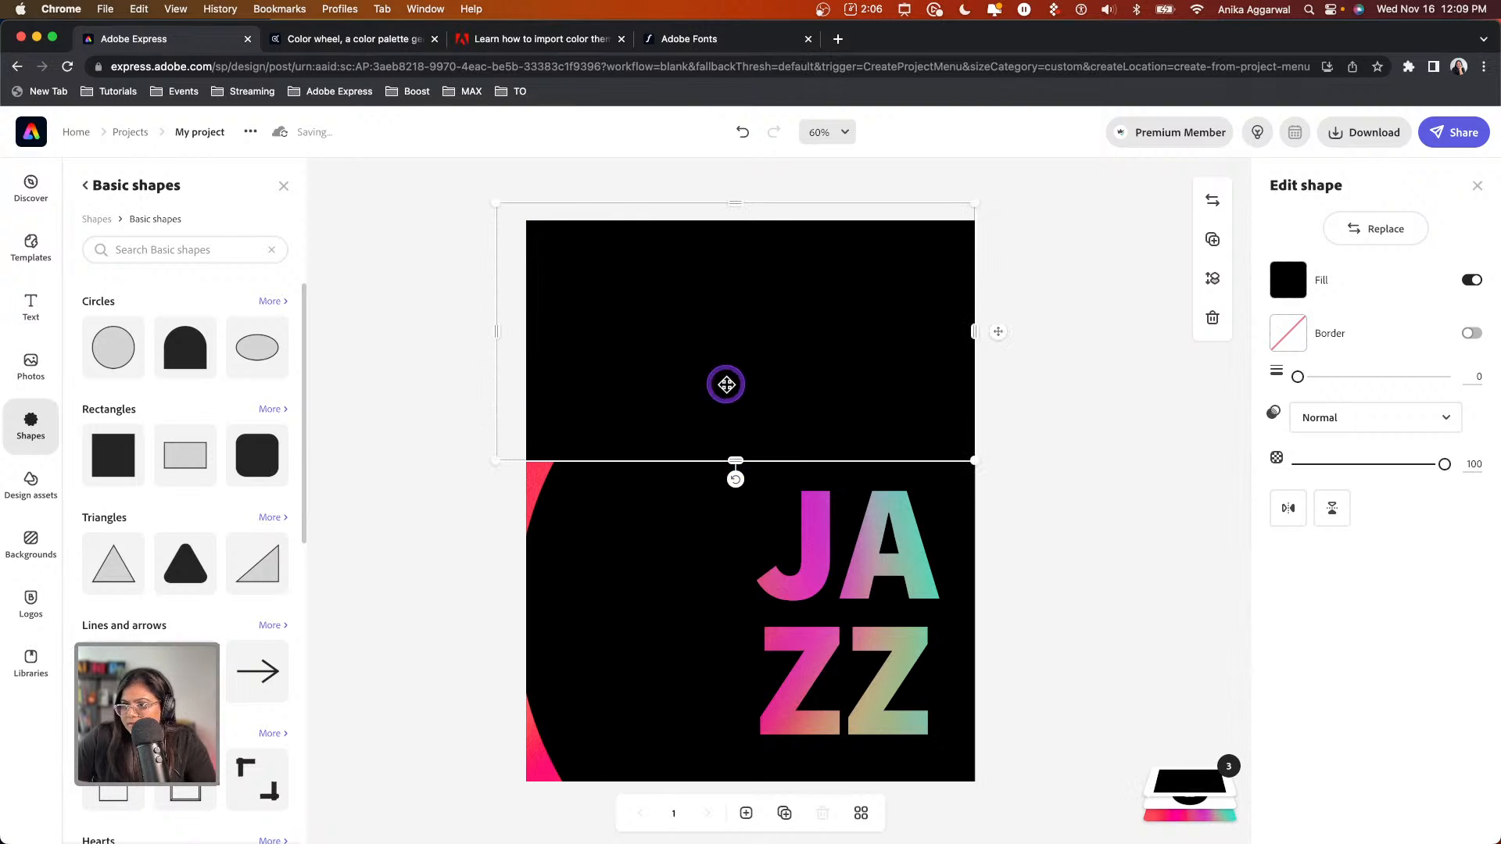
Add another square, place it on the page's left edge, and reshape it into a narrow strip reaching past the page bottom
{"action": "left_click", "coordinate": [114, 455]}
{"action": "left_click_drag", "start_coordinate": [845, 334], "coordinate": [524, 530]}
{"action": "left_click", "coordinate": [599, 556]}
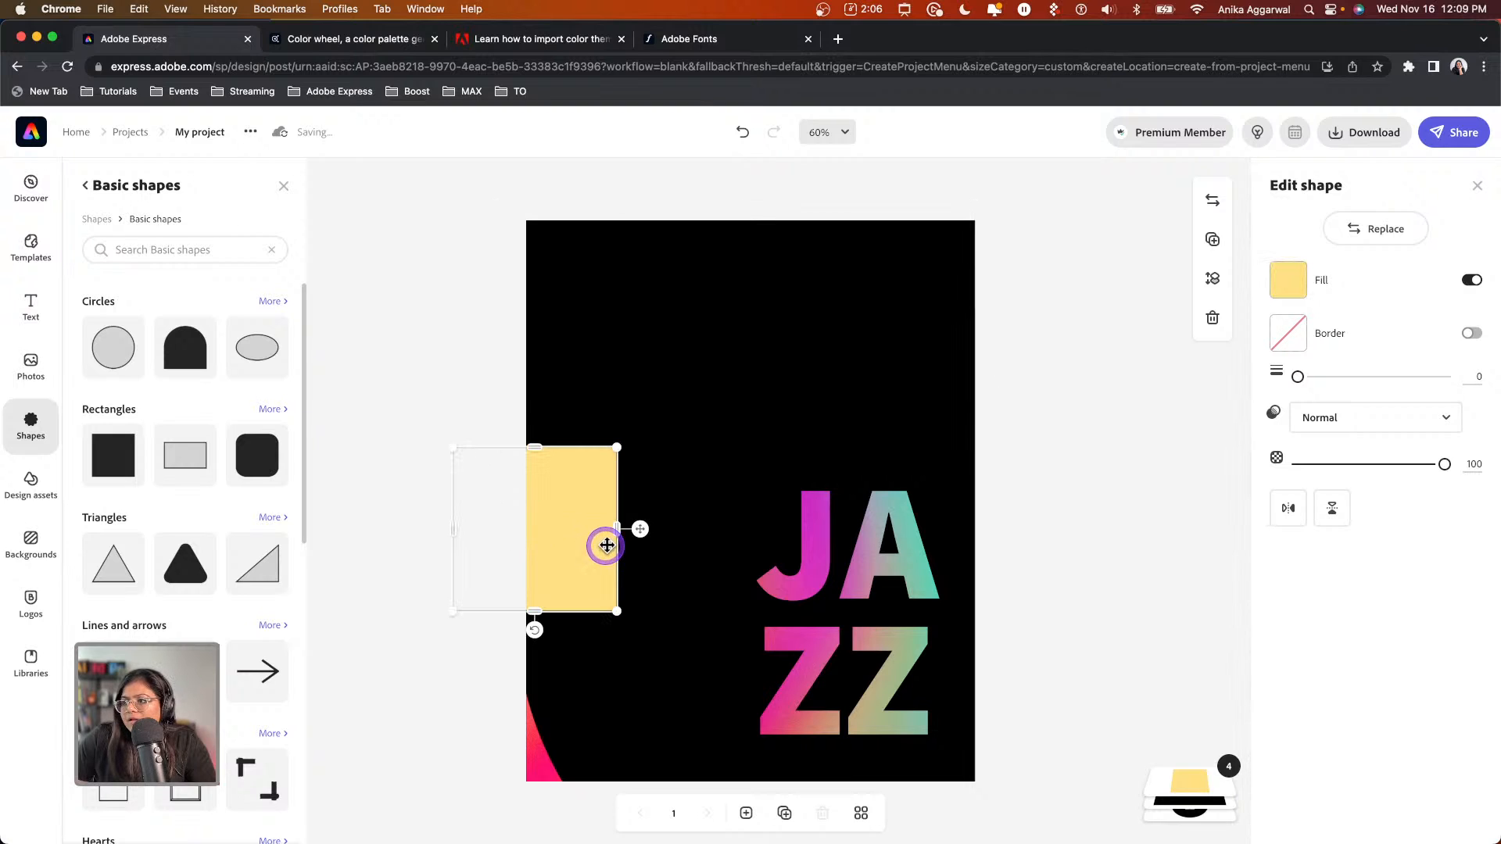
{"action": "left_click_drag", "start_coordinate": [616, 530], "coordinate": [587, 529]}
{"action": "left_click_drag", "start_coordinate": [452, 529], "coordinate": [527, 532]}
{"action": "left_click_drag", "start_coordinate": [555, 611], "coordinate": [551, 814]}
Fill the narrow strip with black, and nudge the JAZZ text slightly down and to the left
{"action": "left_click", "coordinate": [1289, 283]}
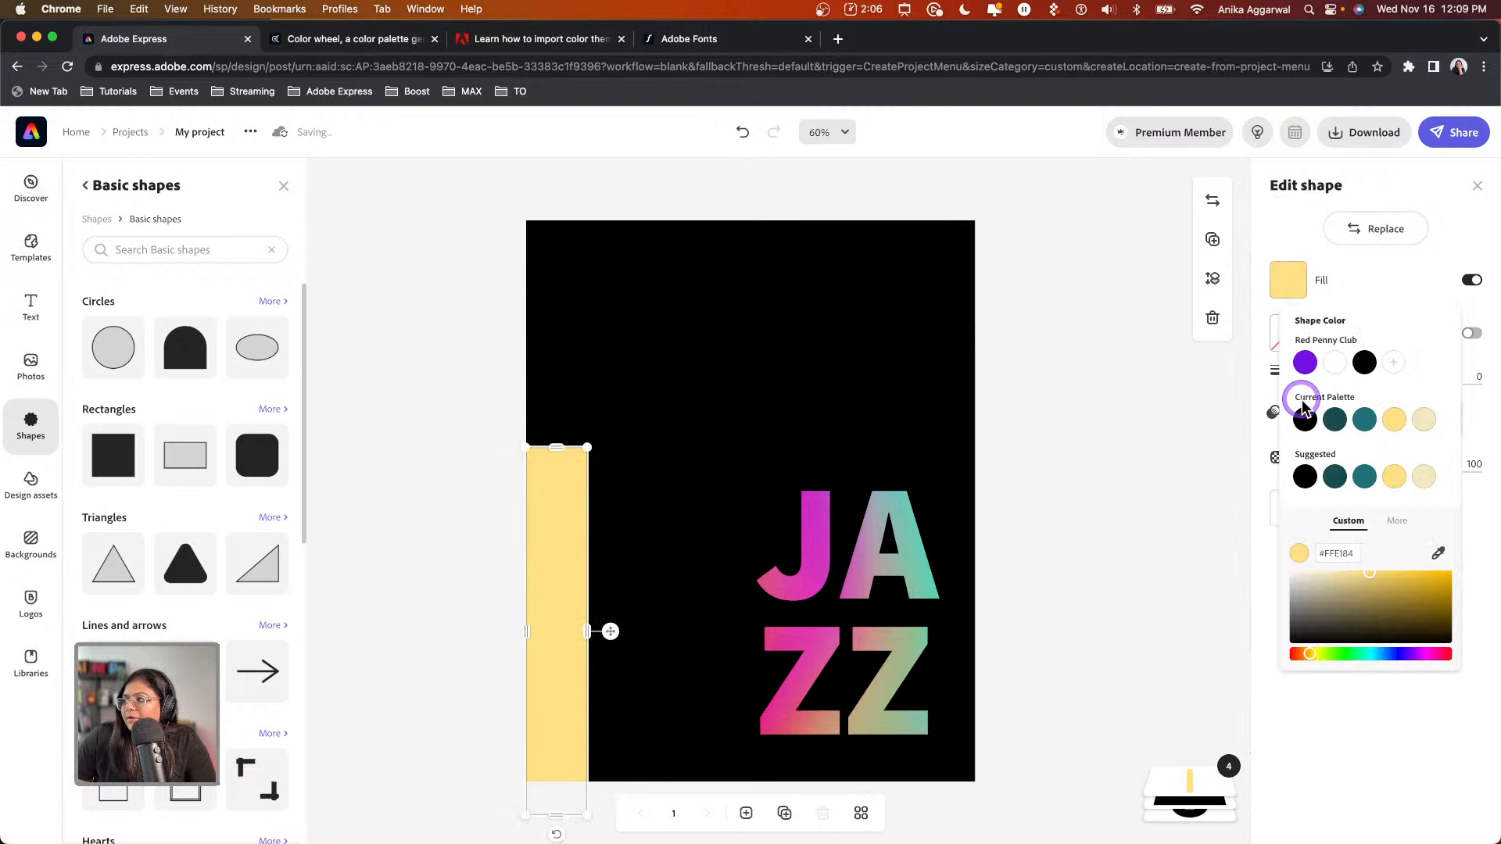
{"action": "left_click", "coordinate": [1353, 361]}
{"action": "left_click", "coordinate": [1114, 370]}
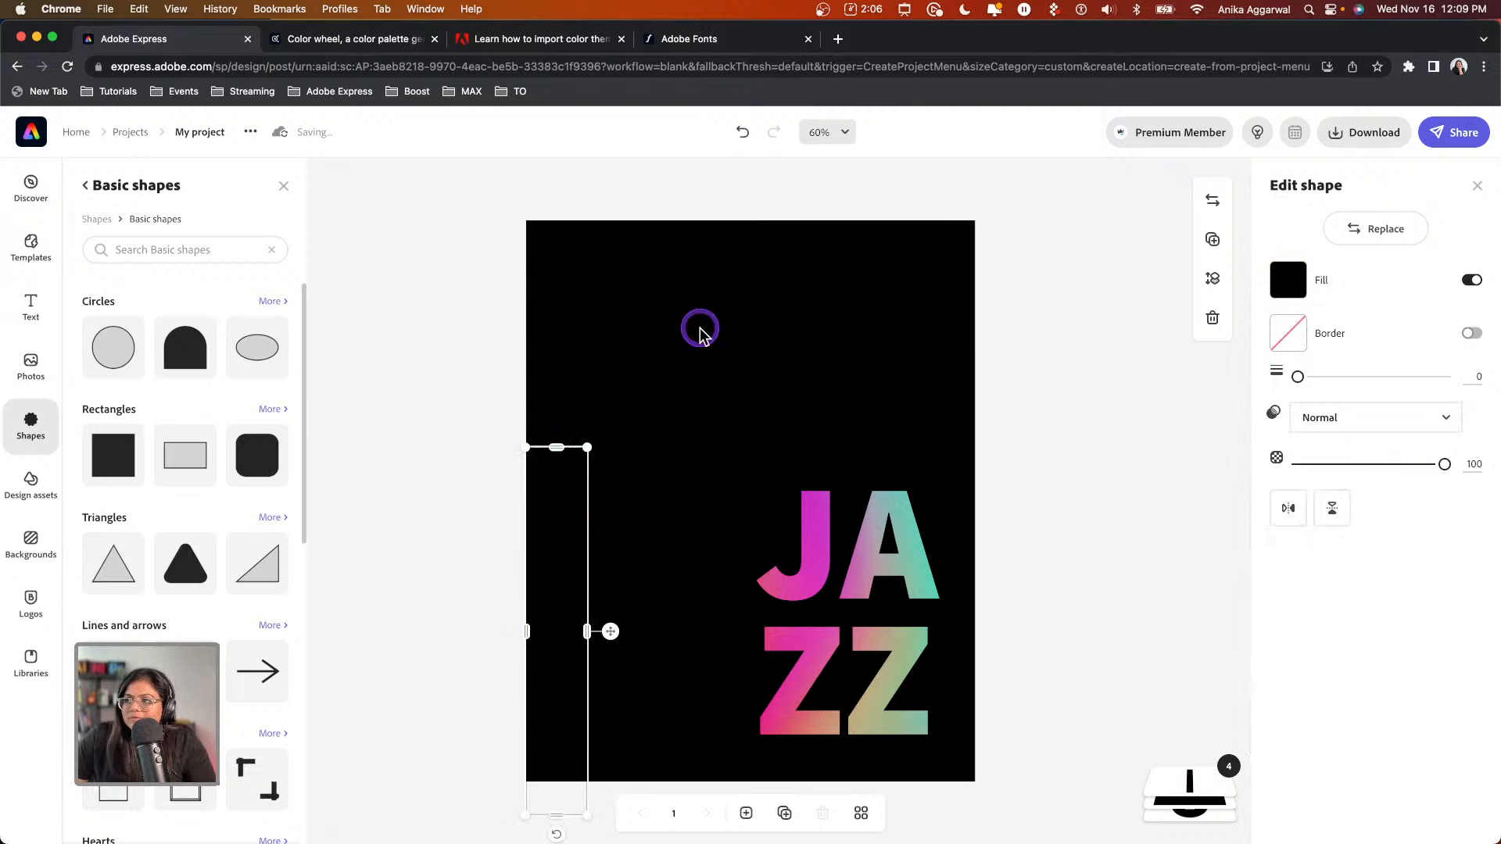
{"action": "left_click", "coordinate": [461, 249]}
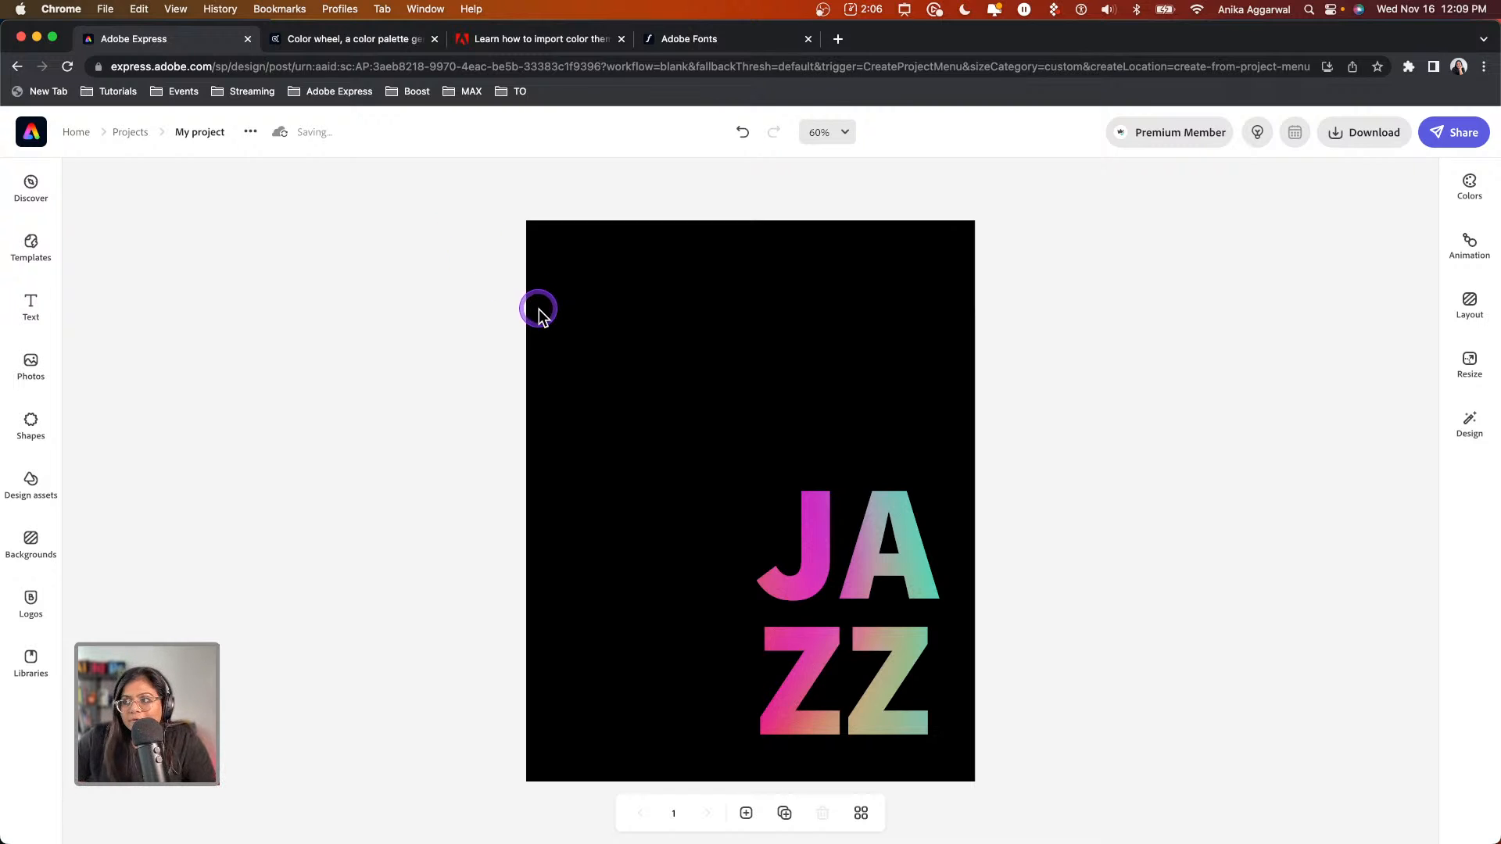
{"action": "left_click_drag", "start_coordinate": [907, 563], "coordinate": [899, 565]}
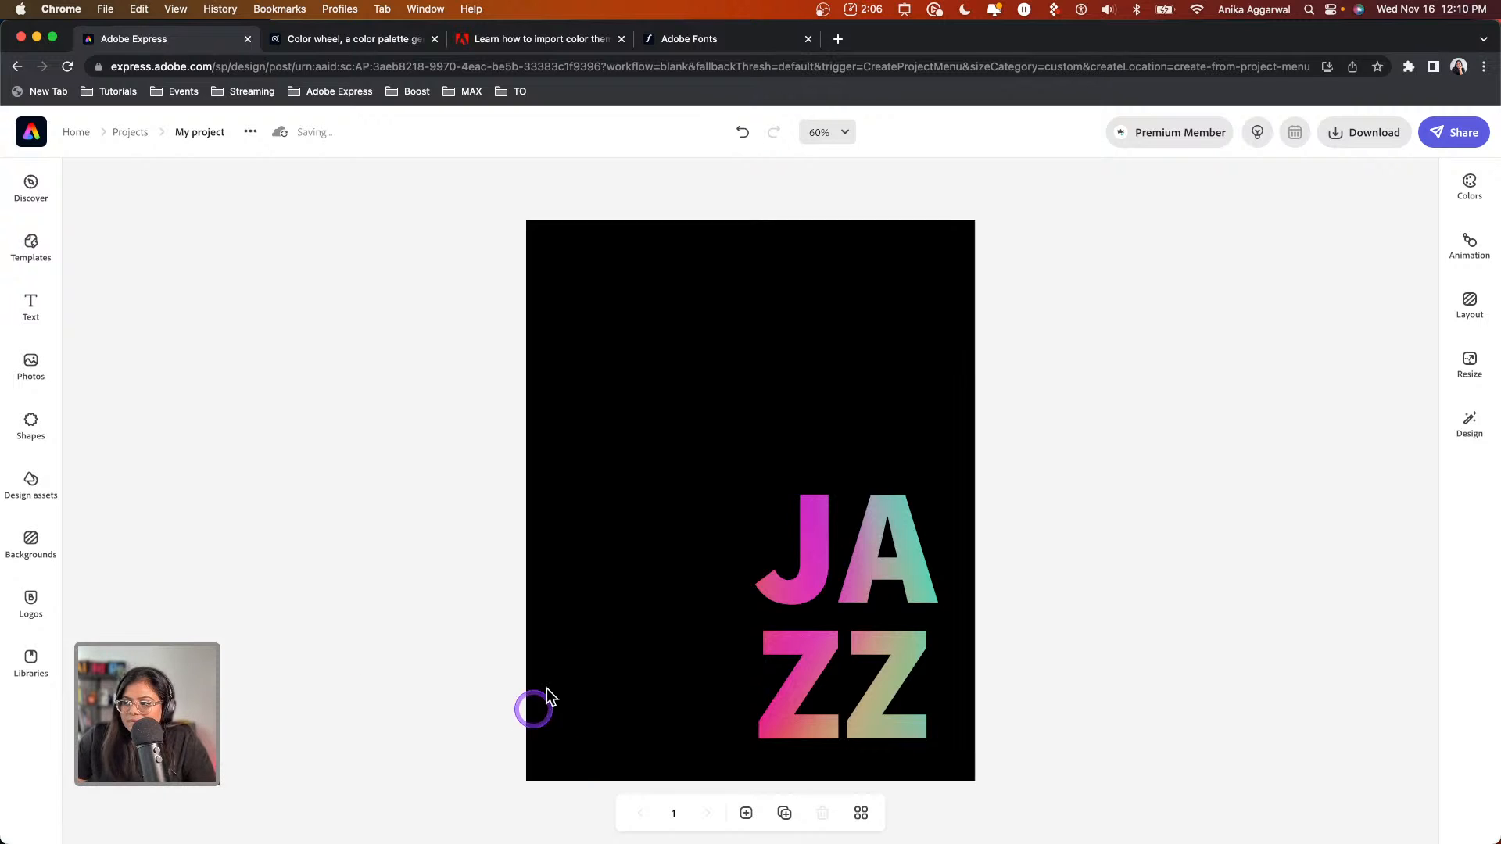
Add a new text element without the shape effect, reading "FESTIVAL"
{"action": "left_click", "coordinate": [31, 303]}
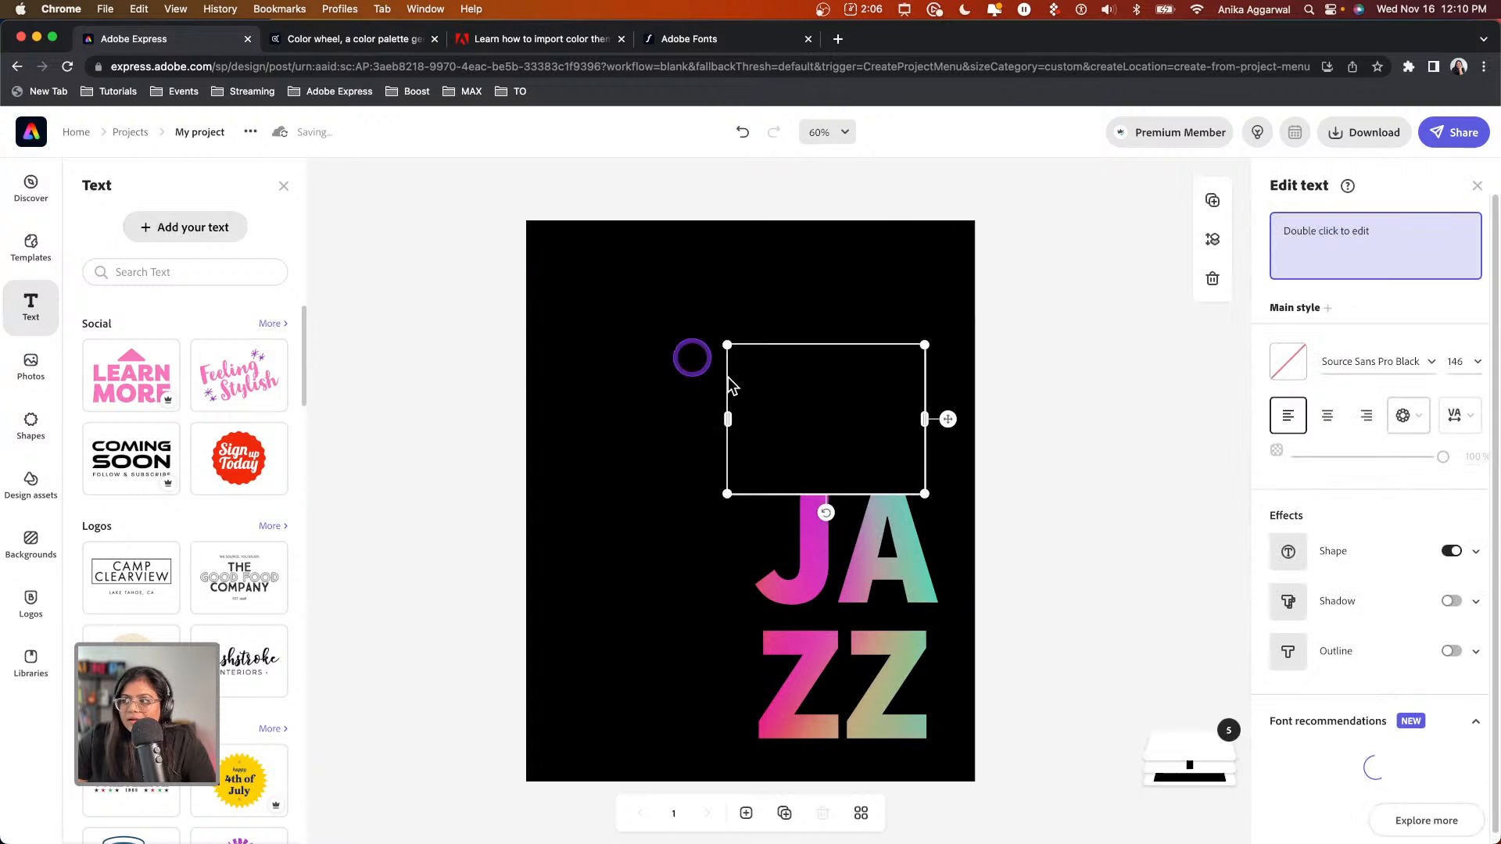
{"action": "left_click", "coordinate": [1452, 550]}
{"action": "left_click_drag", "start_coordinate": [1380, 232], "coordinate": [1259, 231]}
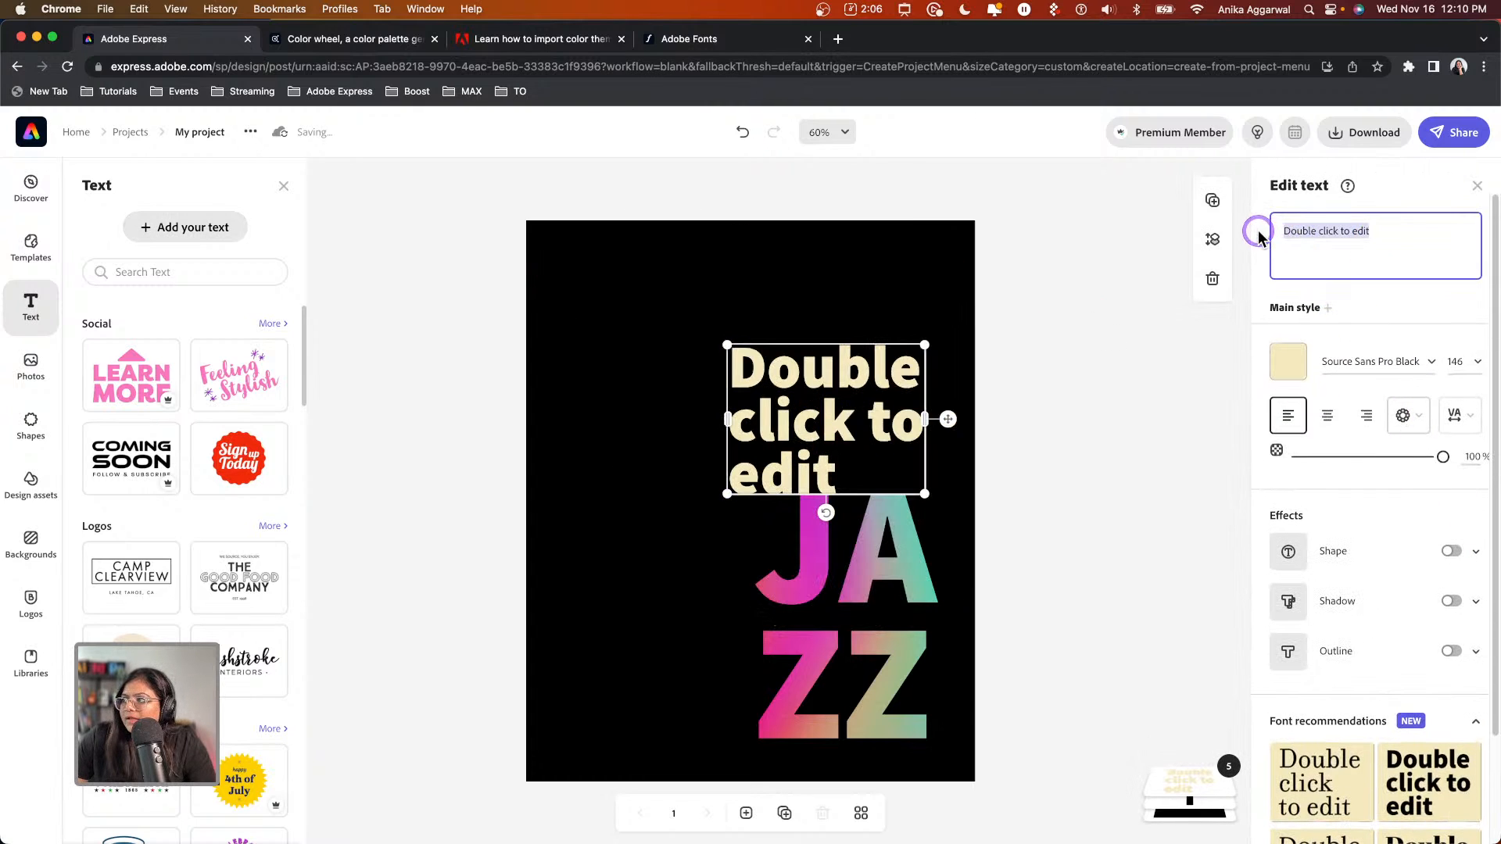
{"action": "type", "text": "FESTIVAL"}
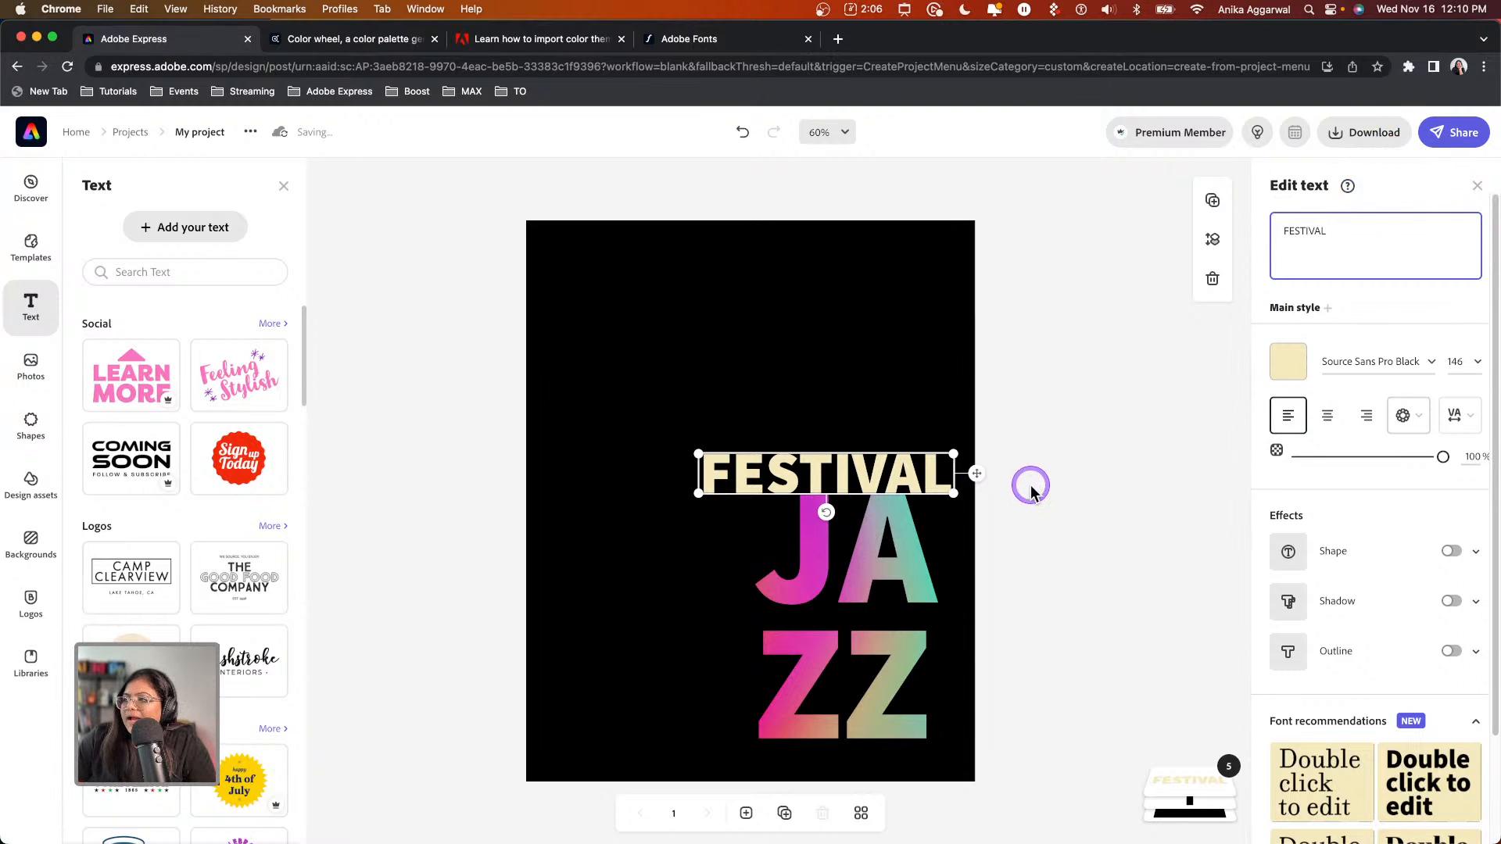
Scale the FESTIVAL text down to size 105 and color it white (#FFFFFF)
{"action": "left_click_drag", "start_coordinate": [952, 490], "coordinate": [883, 477]}
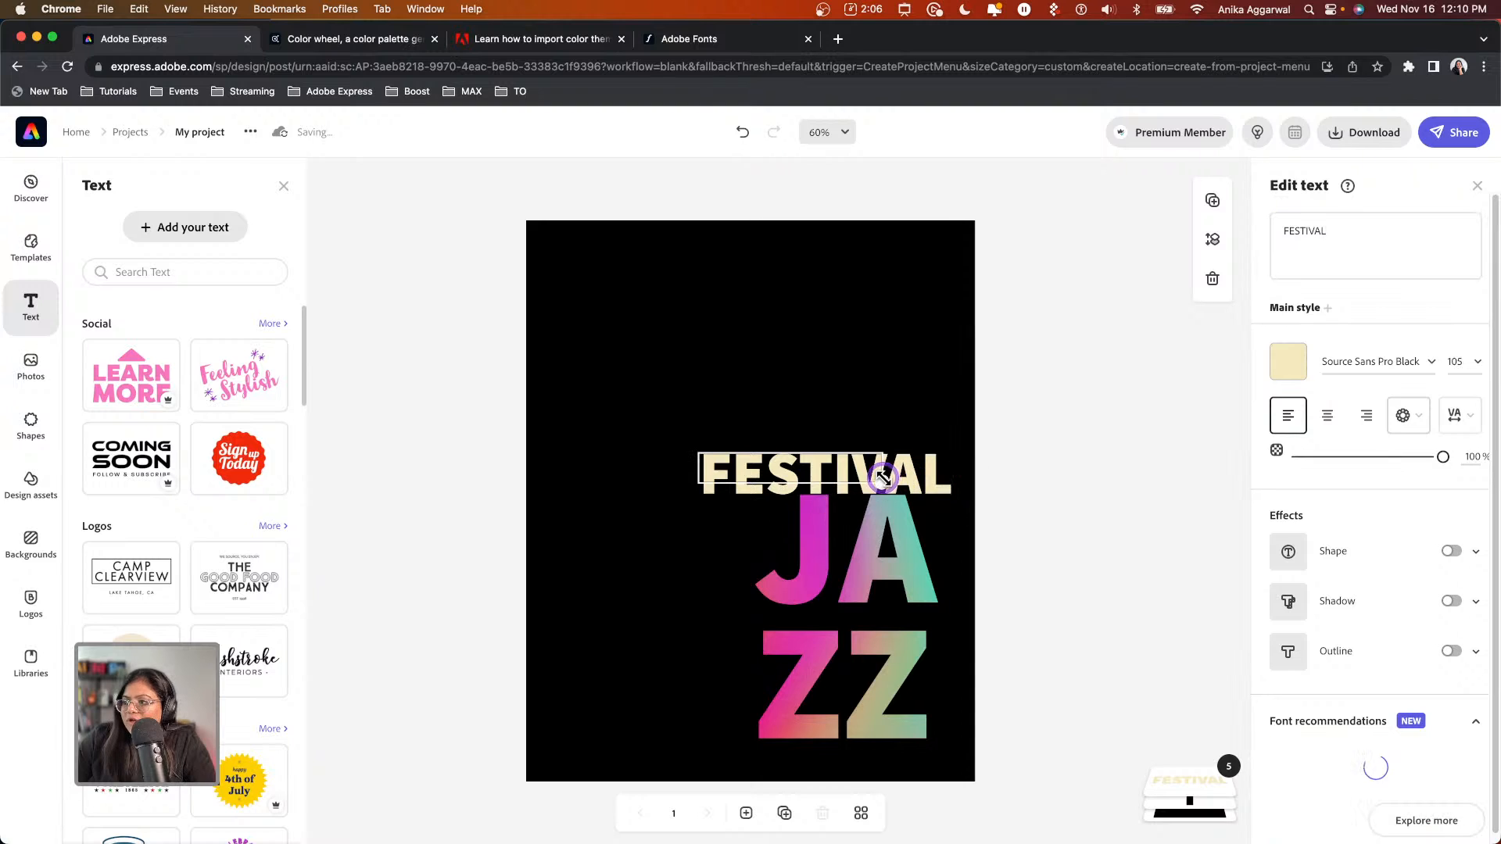
{"action": "left_click", "coordinate": [1288, 344]}
{"action": "left_click", "coordinate": [1340, 432]}
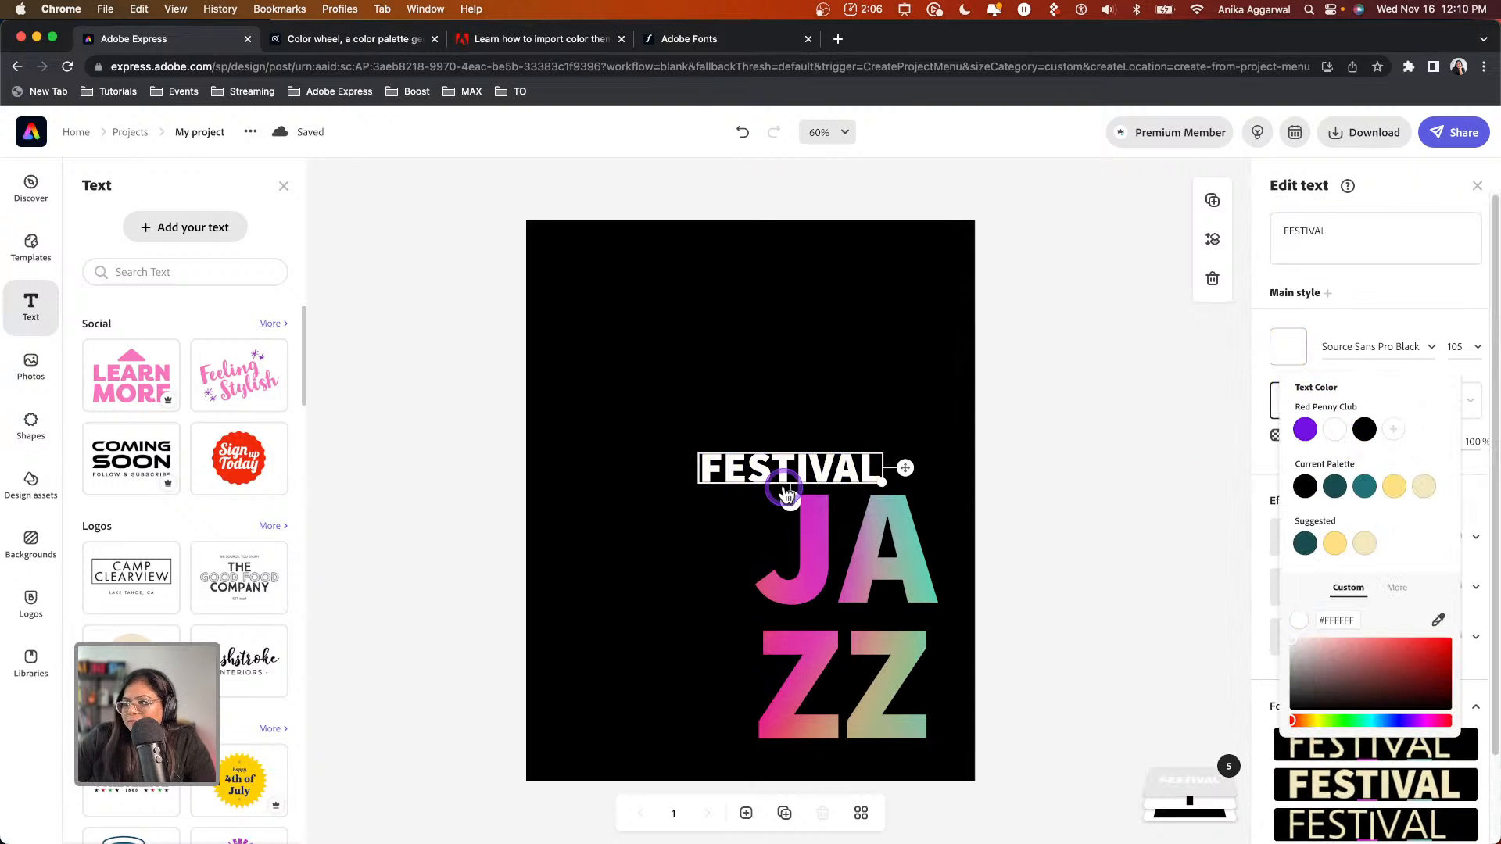
Place the FESTIVAL text directly beneath the JAZZ lettering, and shift both texts up together
{"action": "left_click_drag", "start_coordinate": [820, 471], "coordinate": [875, 763]}
{"action": "left_click", "coordinate": [879, 728], "text": "shift"}
{"action": "left_click_drag", "start_coordinate": [879, 710], "coordinate": [882, 686]}
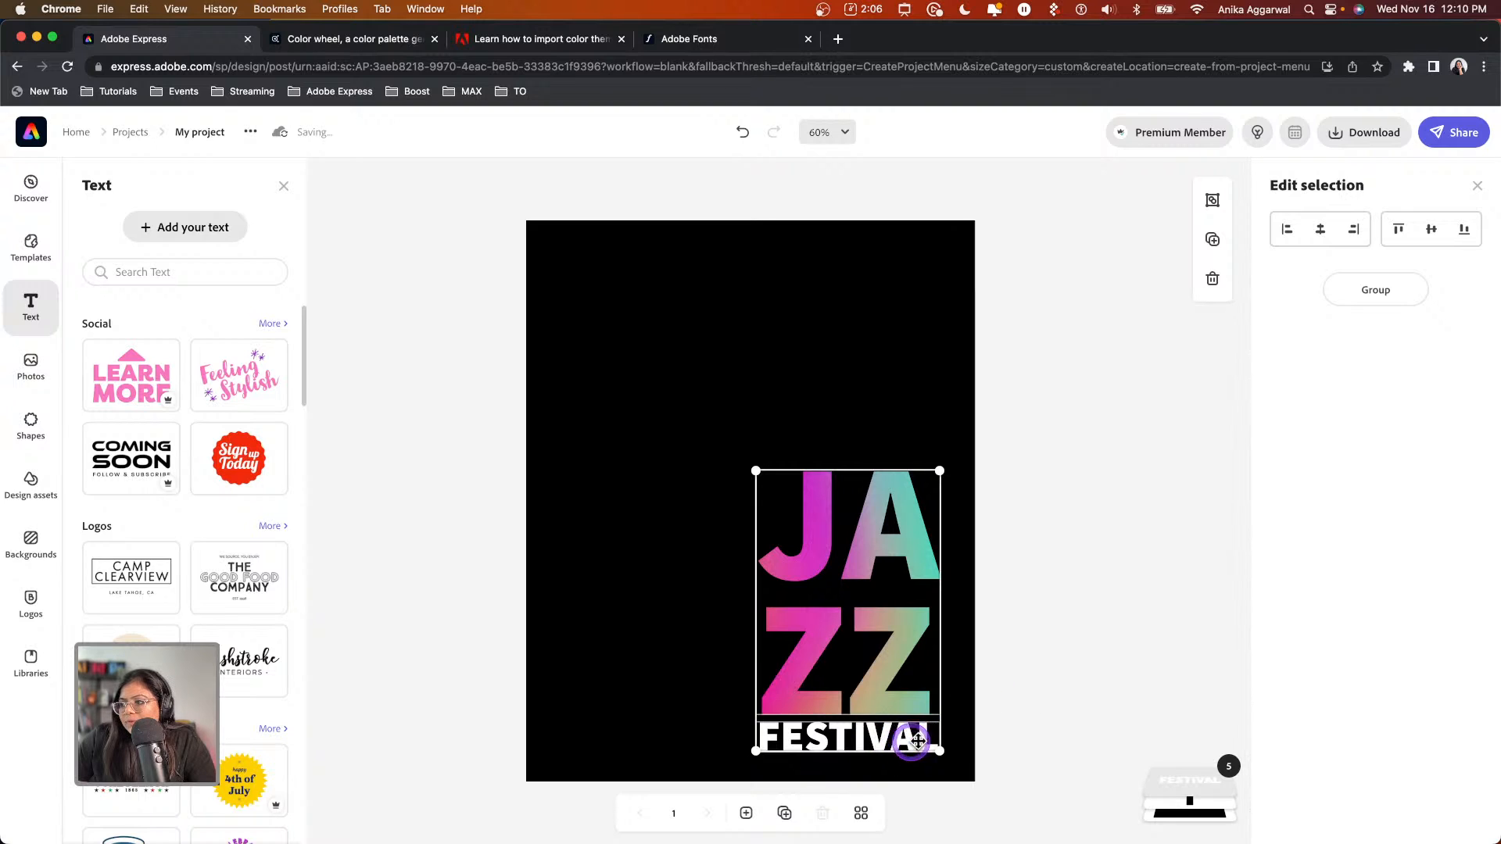
{"action": "left_click", "coordinate": [1088, 609]}
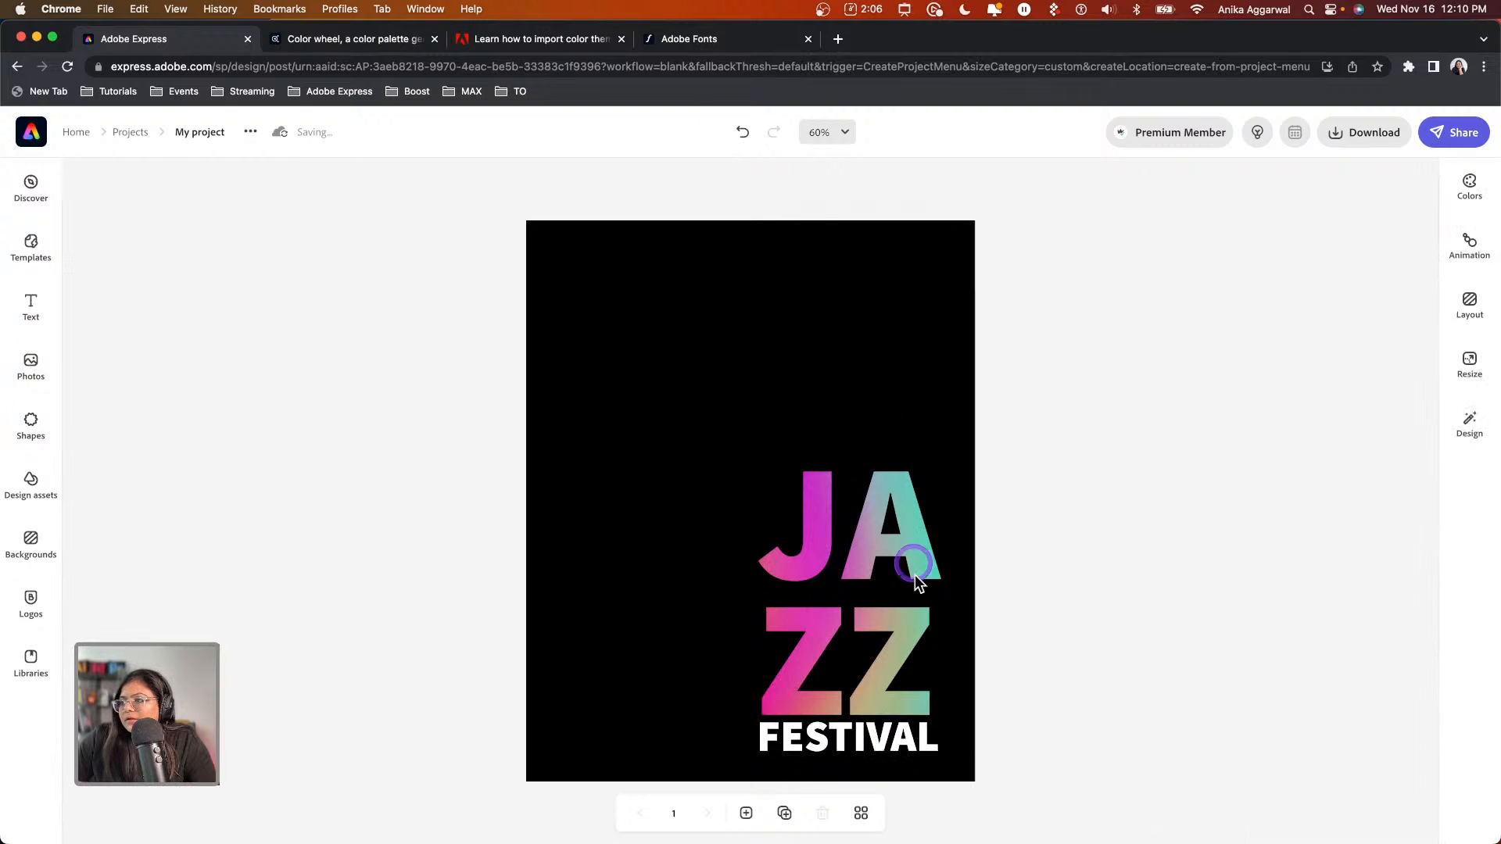
Lower FESTIVAL slightly to leave a gap under JAZZ, and move both texts up together a little
{"action": "left_click_drag", "start_coordinate": [862, 750], "coordinate": [864, 756]}
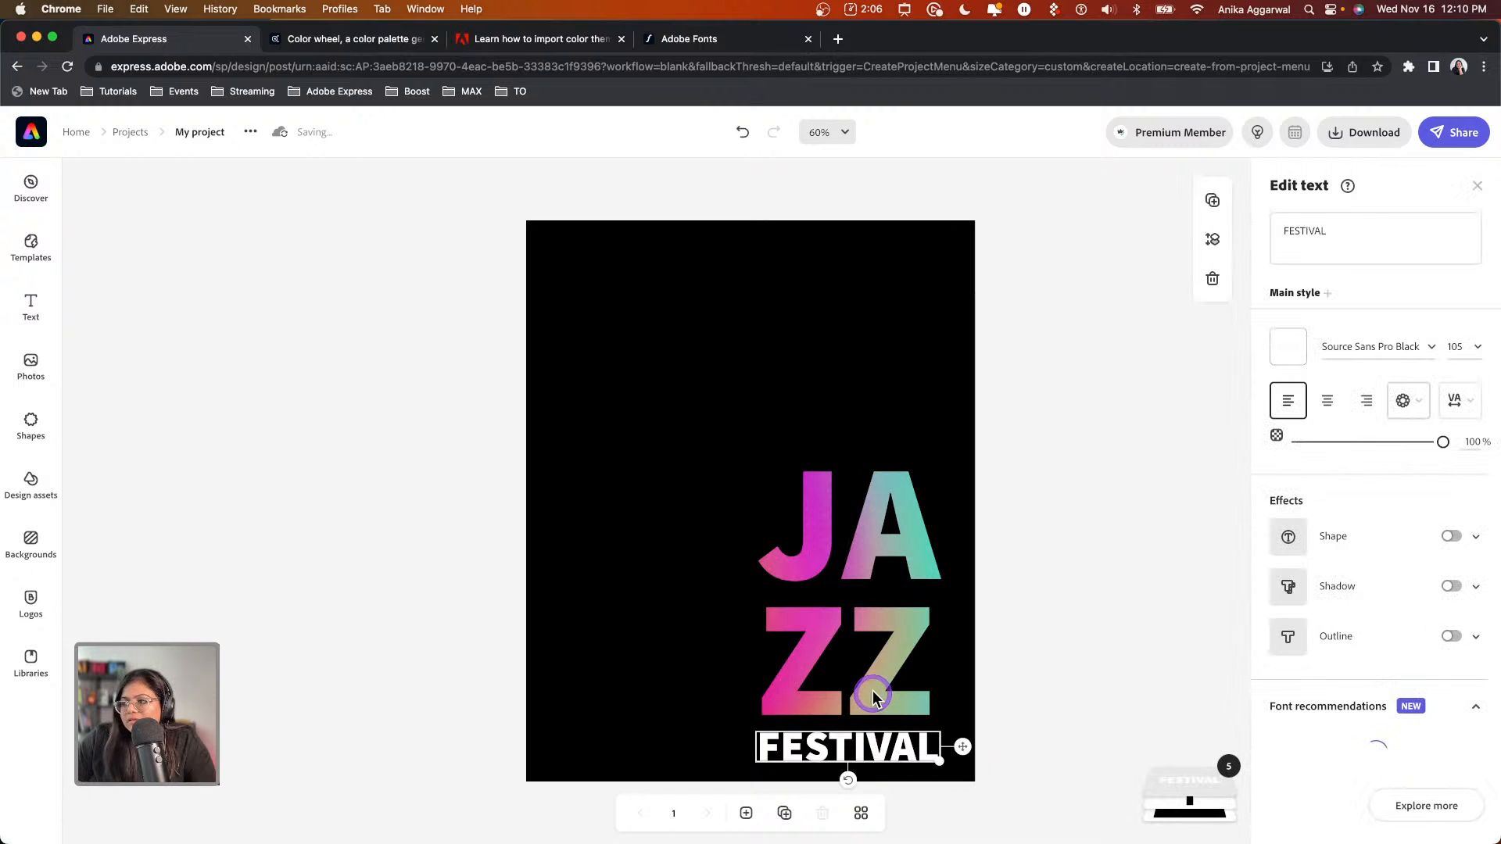
{"action": "left_click", "coordinate": [877, 709], "text": "shift"}
{"action": "left_click_drag", "start_coordinate": [877, 686], "coordinate": [880, 666]}
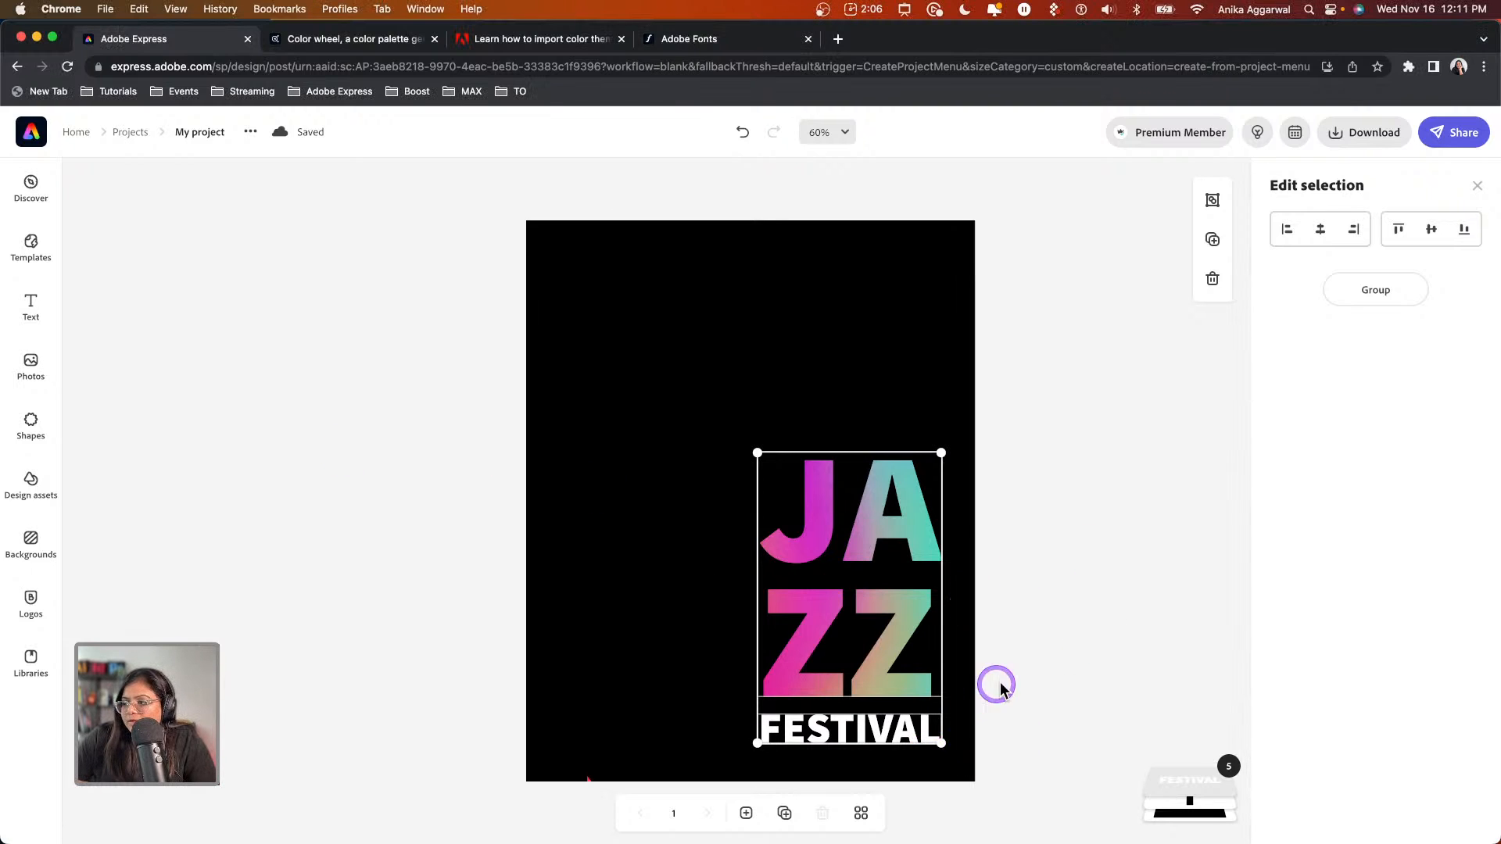
{"action": "left_click", "coordinate": [956, 213]}
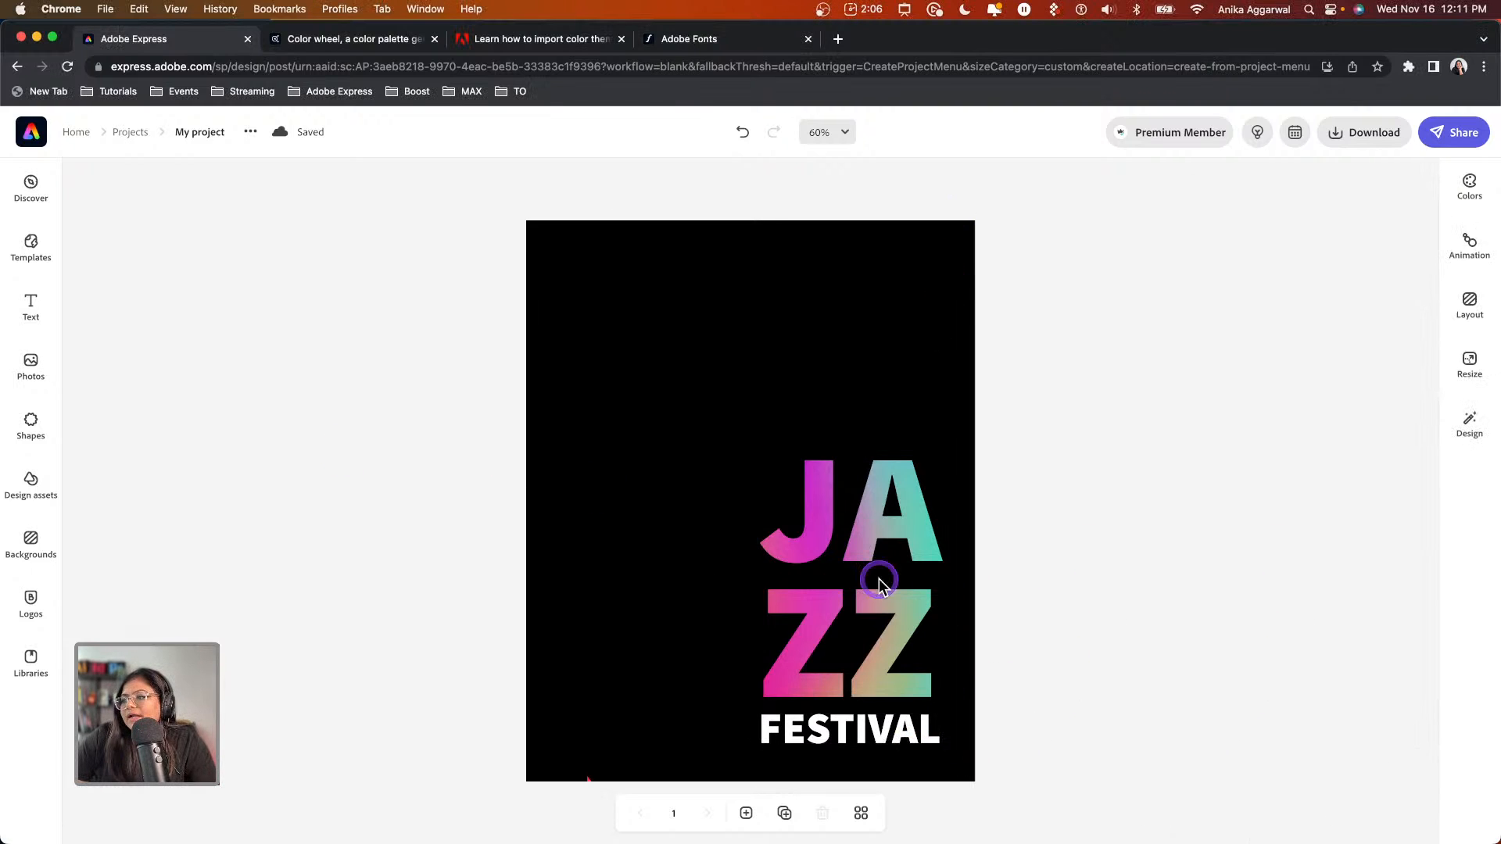
Change the FESTIVAL text to the recommended font Kinto Sans Black, and look through further font recommendations
{"action": "left_click", "coordinate": [860, 735]}
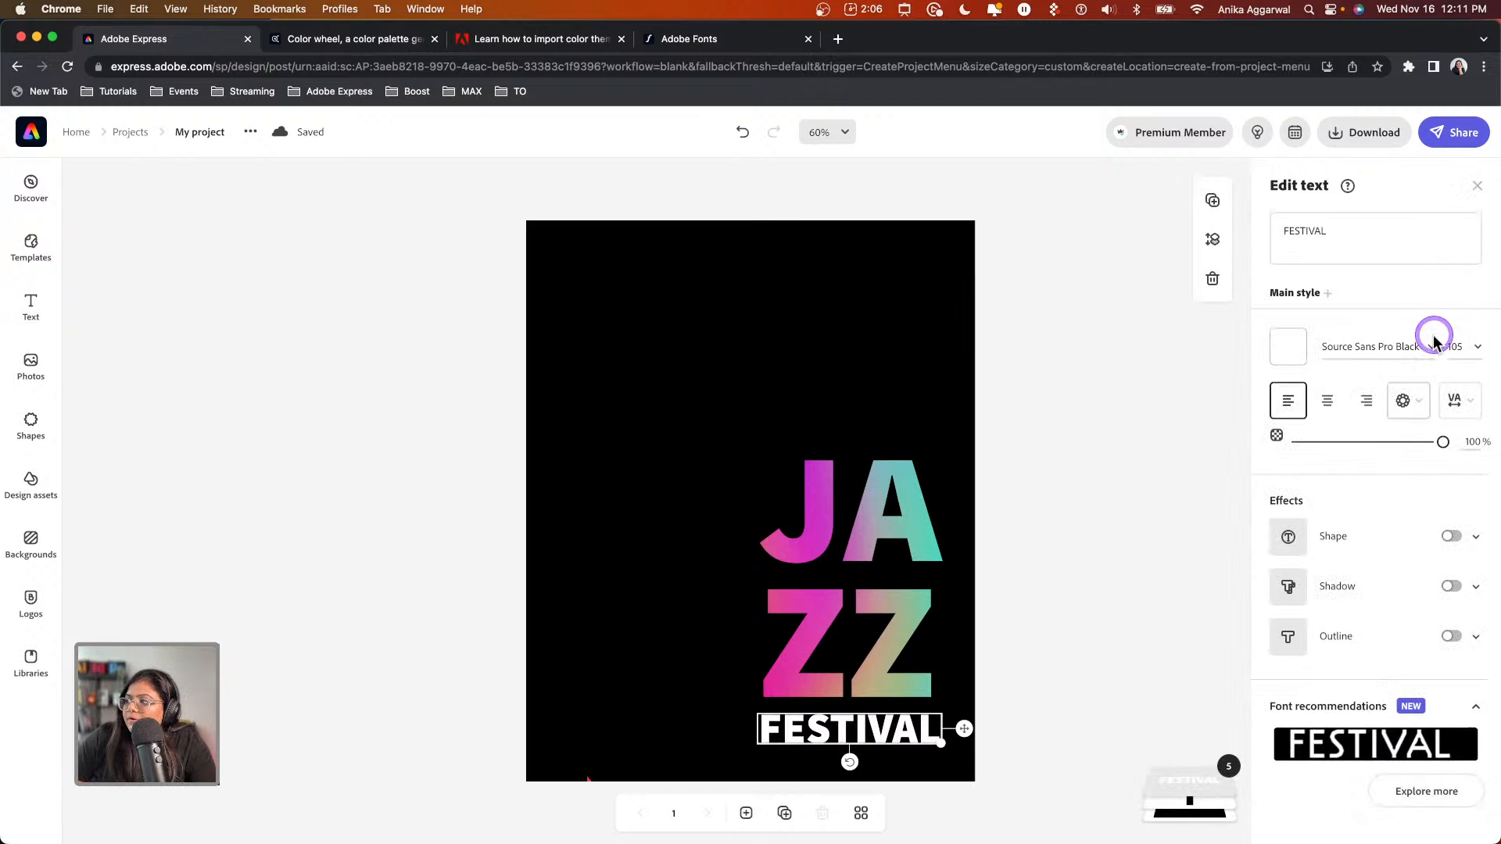
{"action": "scroll", "coordinate": [1399, 679], "scroll_direction": "down", "scroll_amount": 3}
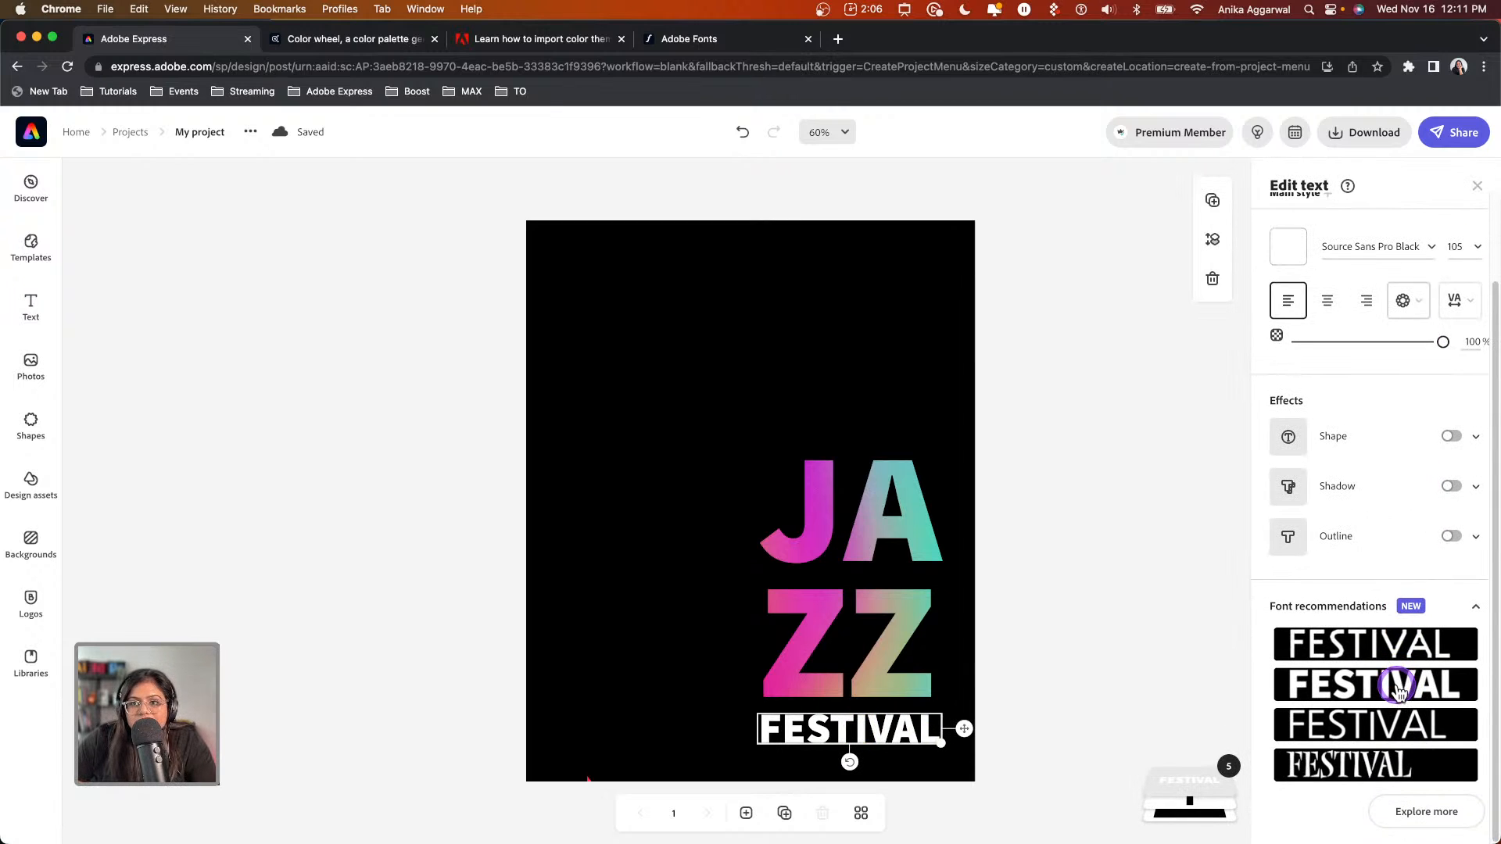
{"action": "left_click", "coordinate": [1419, 810]}
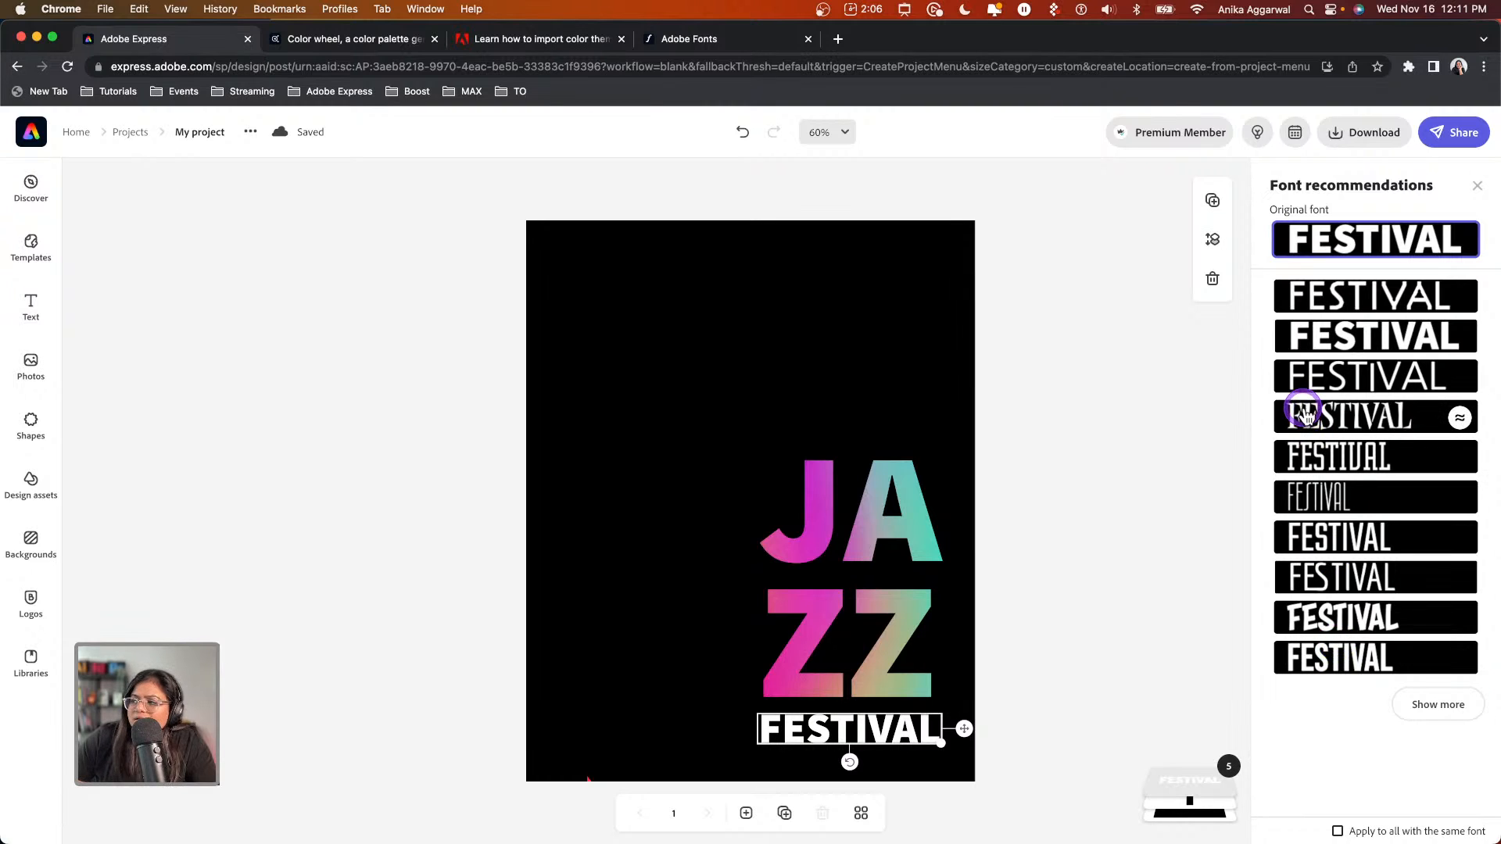
{"action": "left_click", "coordinate": [1327, 376]}
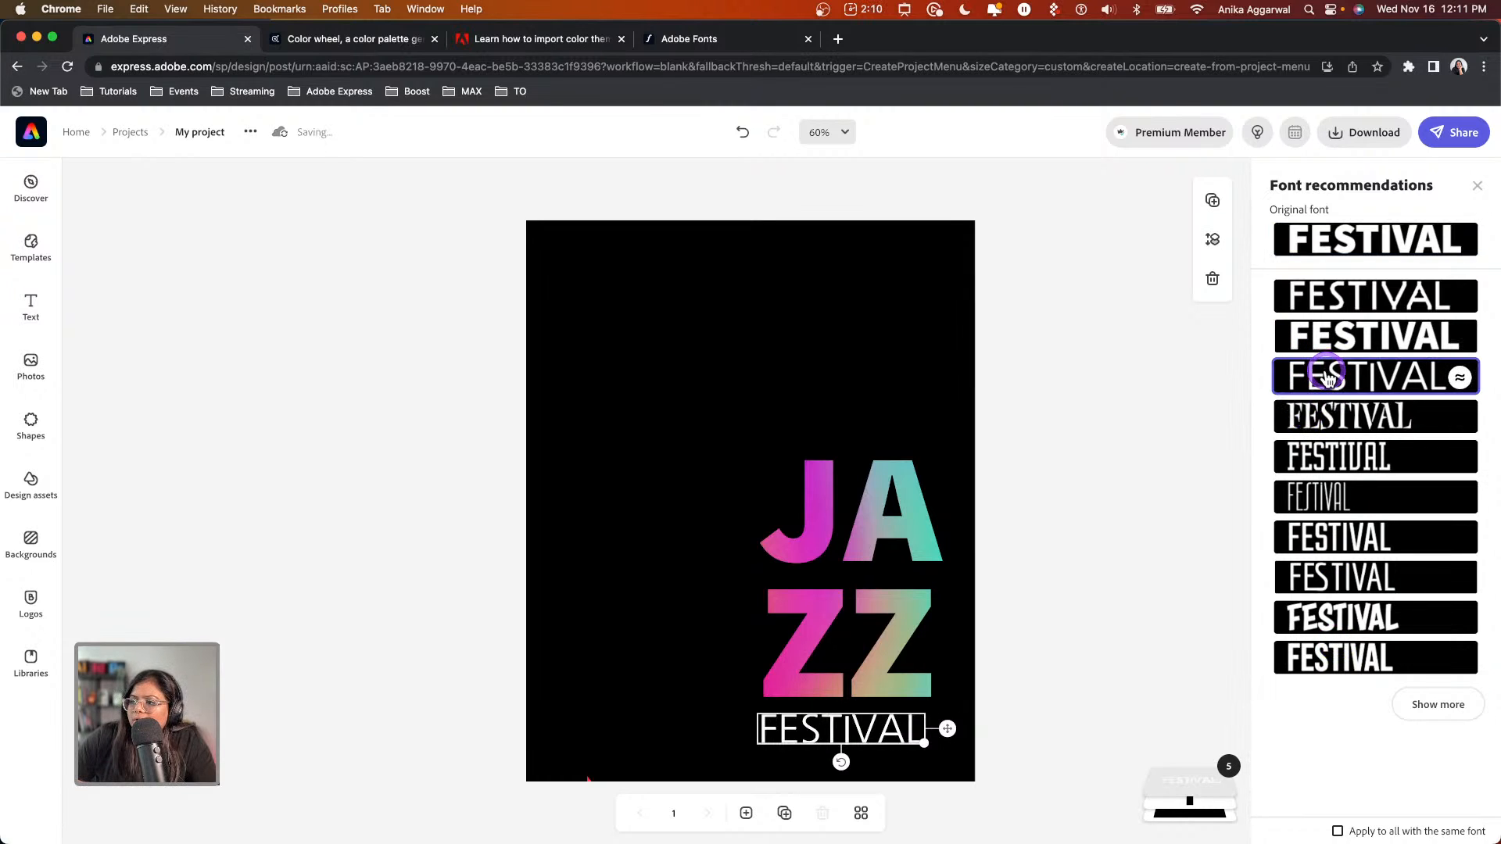
{"action": "left_click", "coordinate": [1396, 344]}
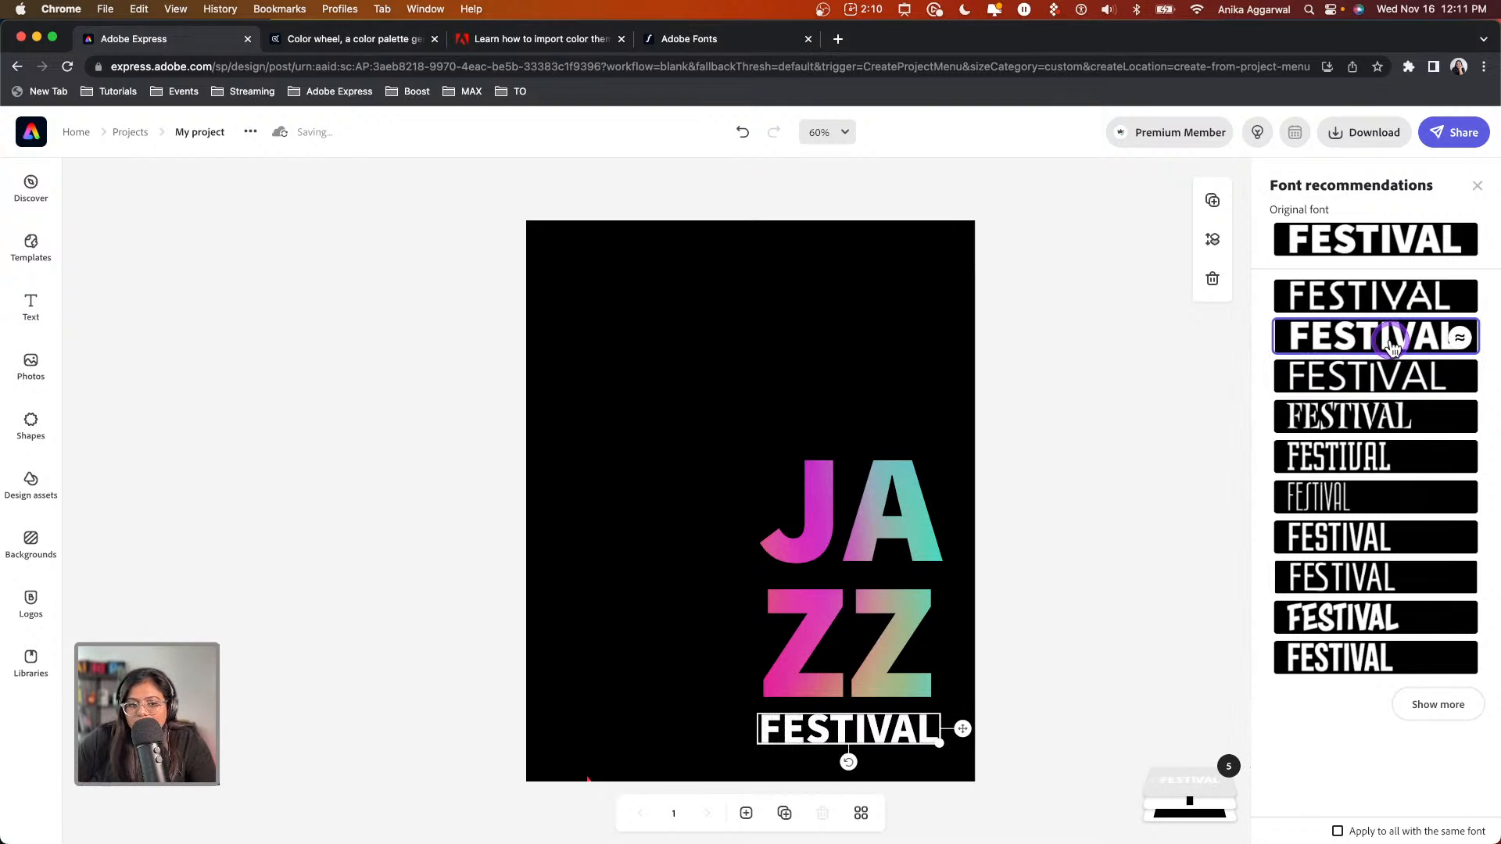
{"action": "left_click", "coordinate": [1438, 706]}
{"action": "scroll", "coordinate": [1384, 673], "scroll_direction": "down", "scroll_amount": 5}
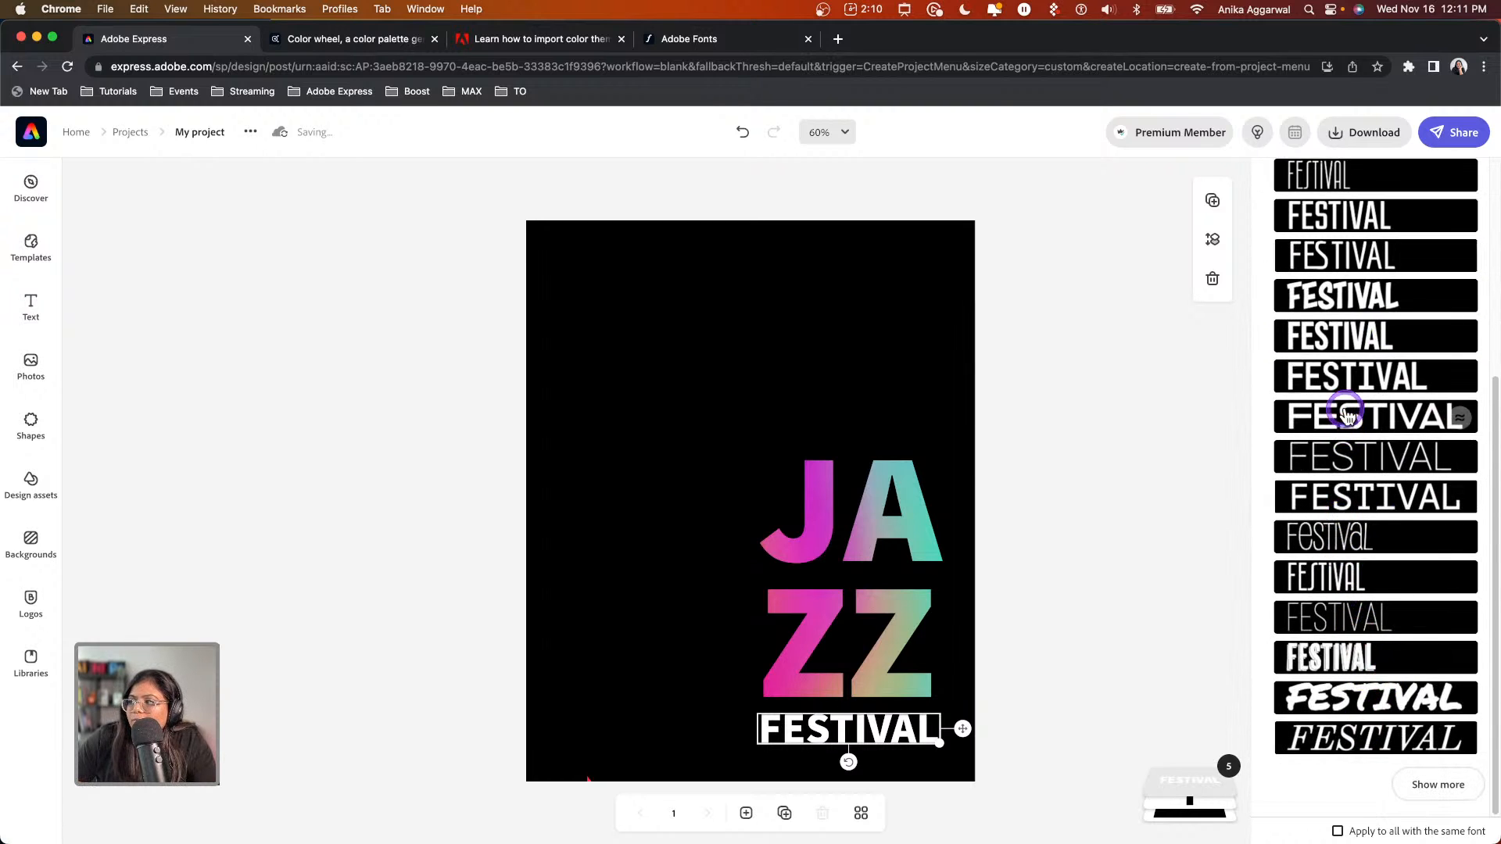
{"action": "scroll", "coordinate": [1341, 743], "scroll_direction": "up", "scroll_amount": 5}
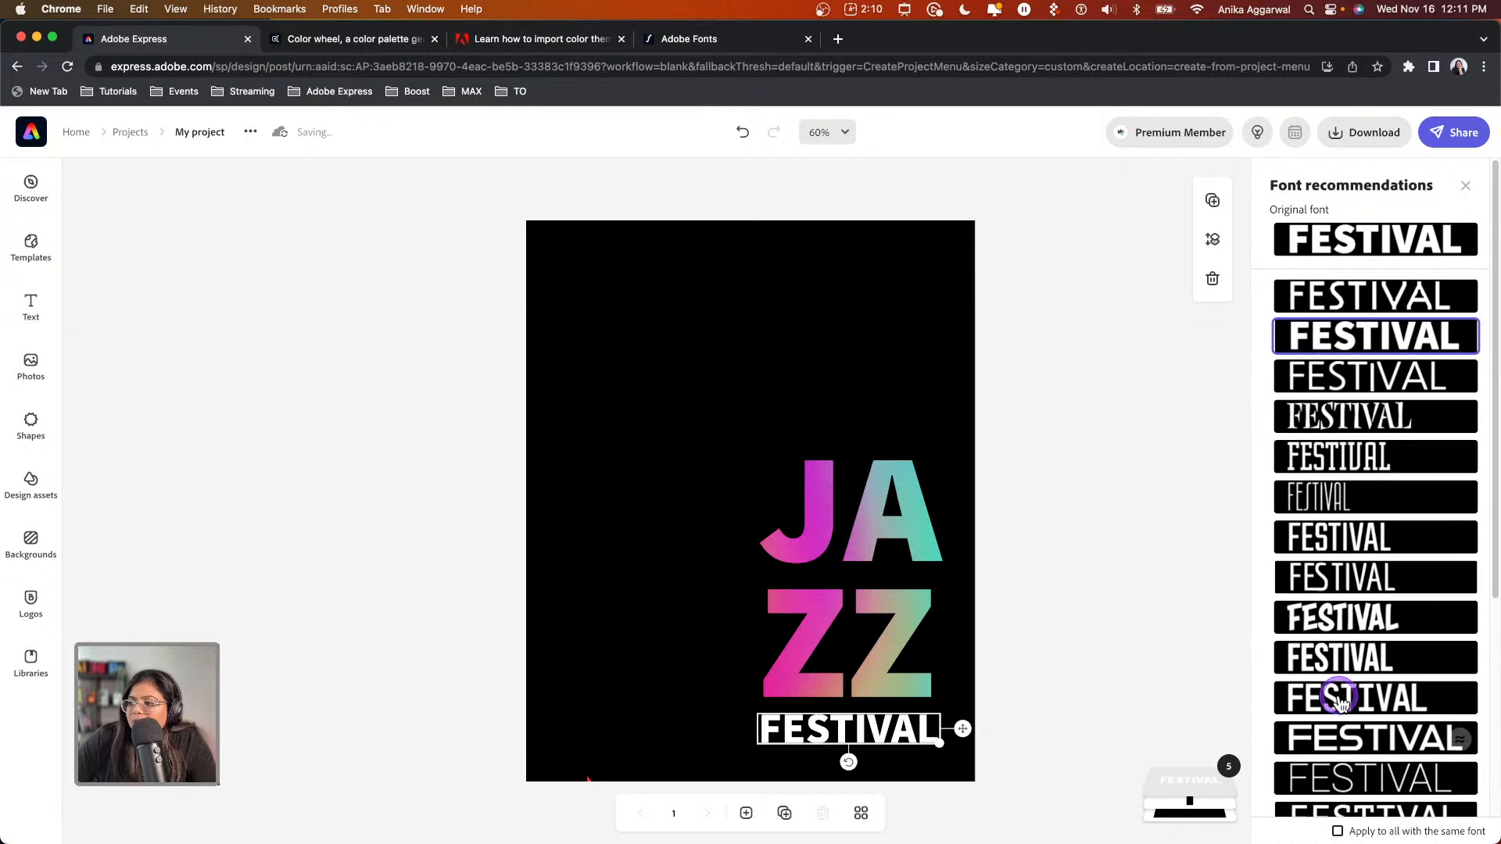
{"action": "left_click", "coordinate": [1466, 185]}
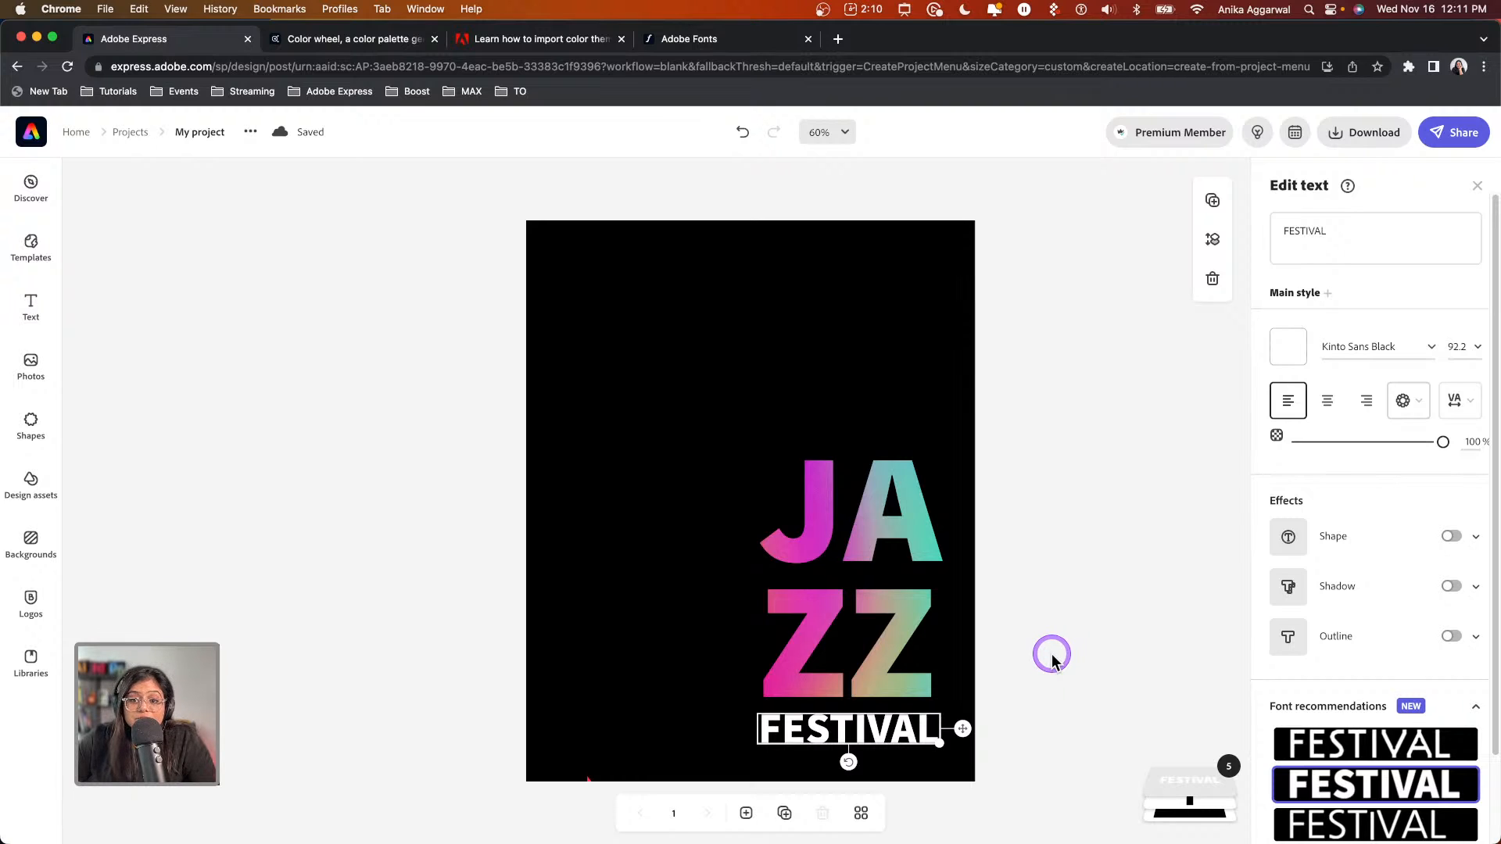
Scale the JAZZ text down to size 357.8 and center it just above FESTIVAL
{"action": "left_click", "coordinate": [708, 671]}
{"action": "left_click_drag", "start_coordinate": [707, 672], "coordinate": [714, 666]}
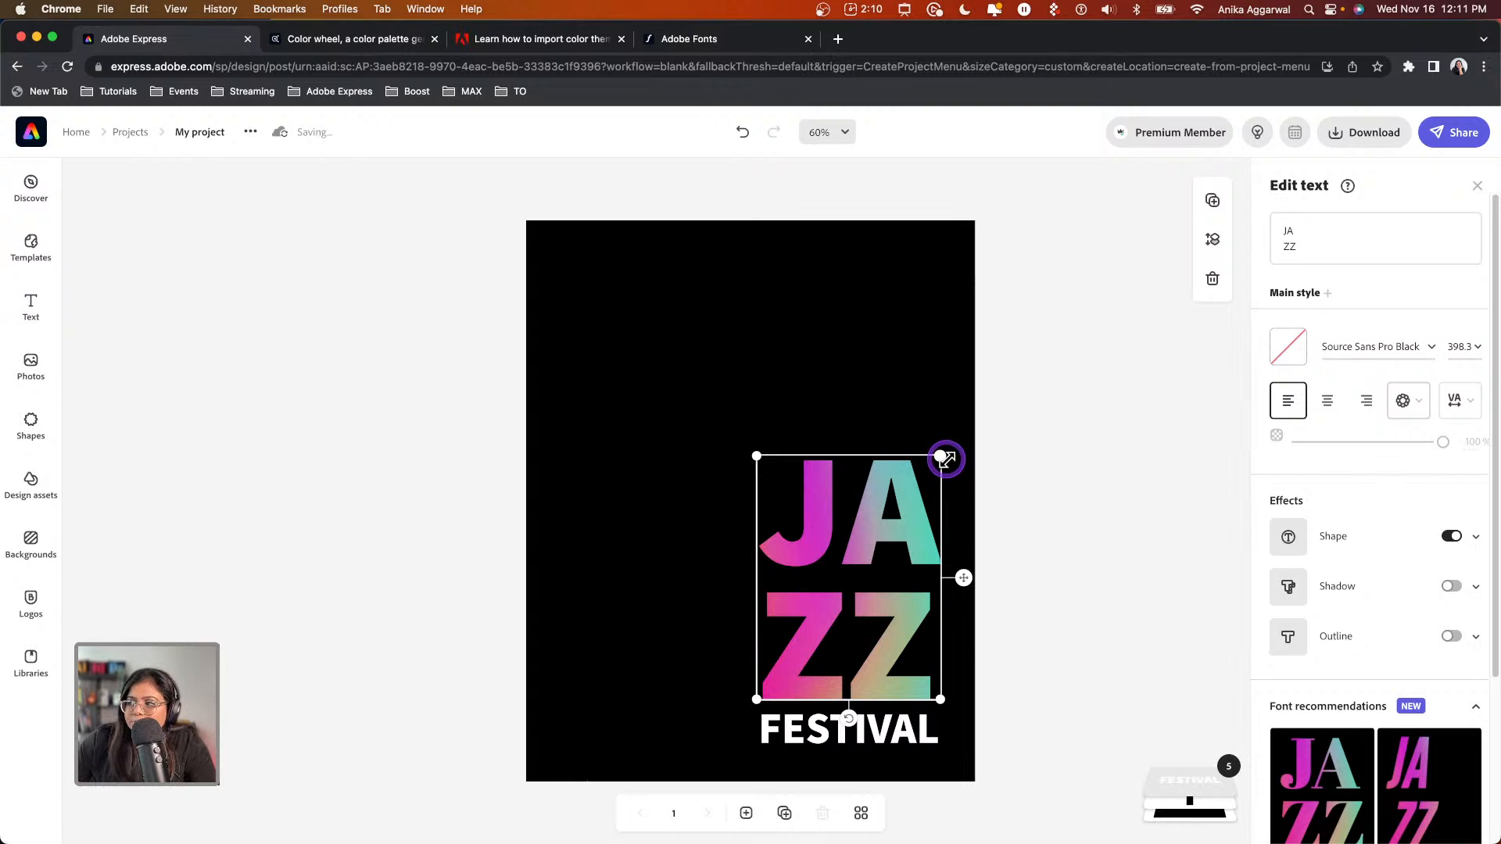
{"action": "left_click_drag", "start_coordinate": [942, 457], "coordinate": [929, 484]}
{"action": "left_click_drag", "start_coordinate": [900, 540], "coordinate": [907, 538]}
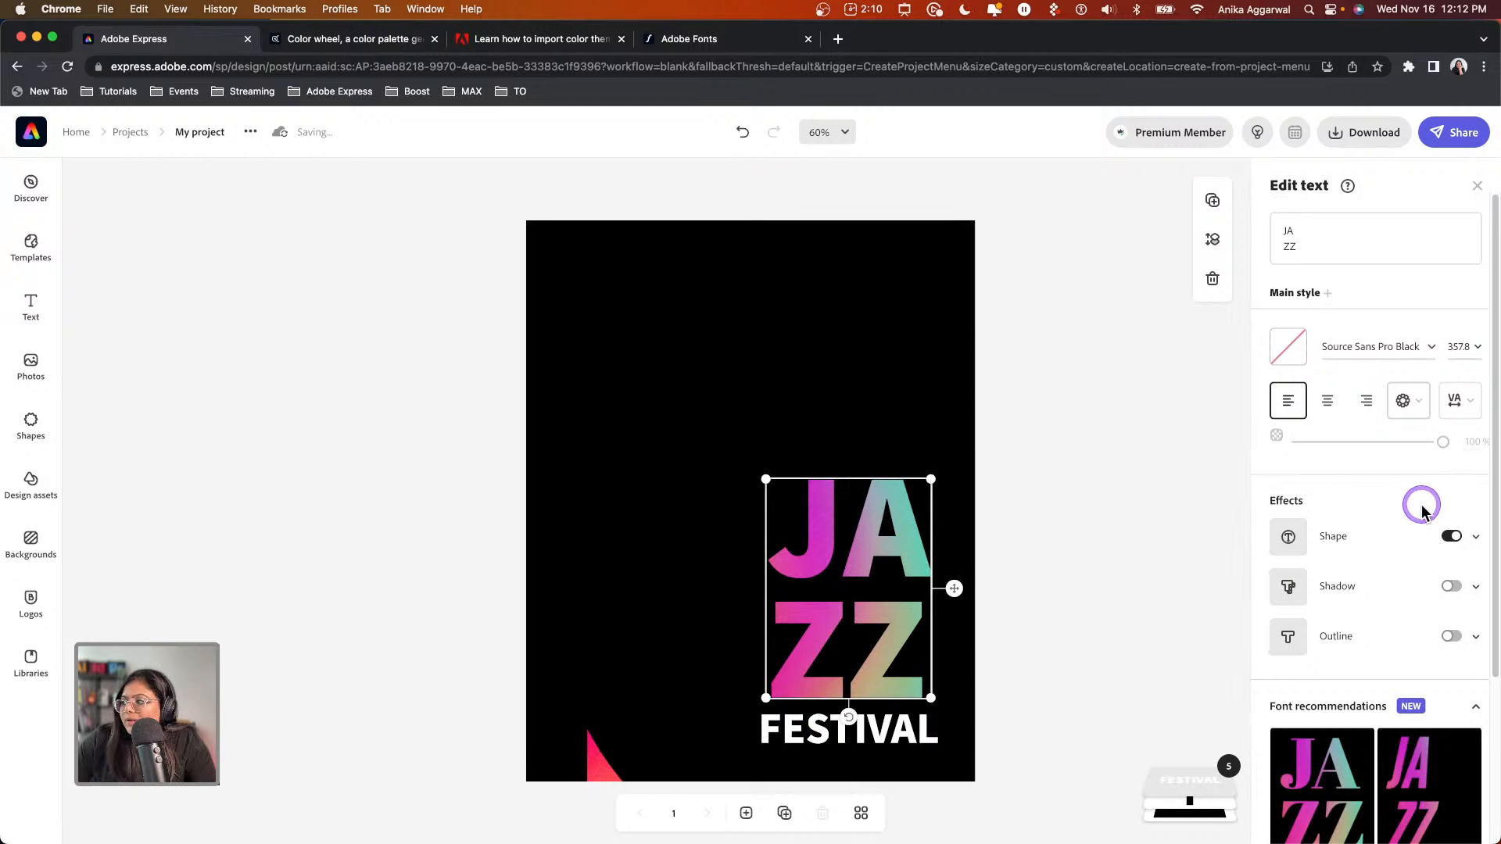
Check the JAZZ text's shape effect settings, and widen the black left strip to cover the exposed background in the corner
{"action": "left_click", "coordinate": [1476, 538]}
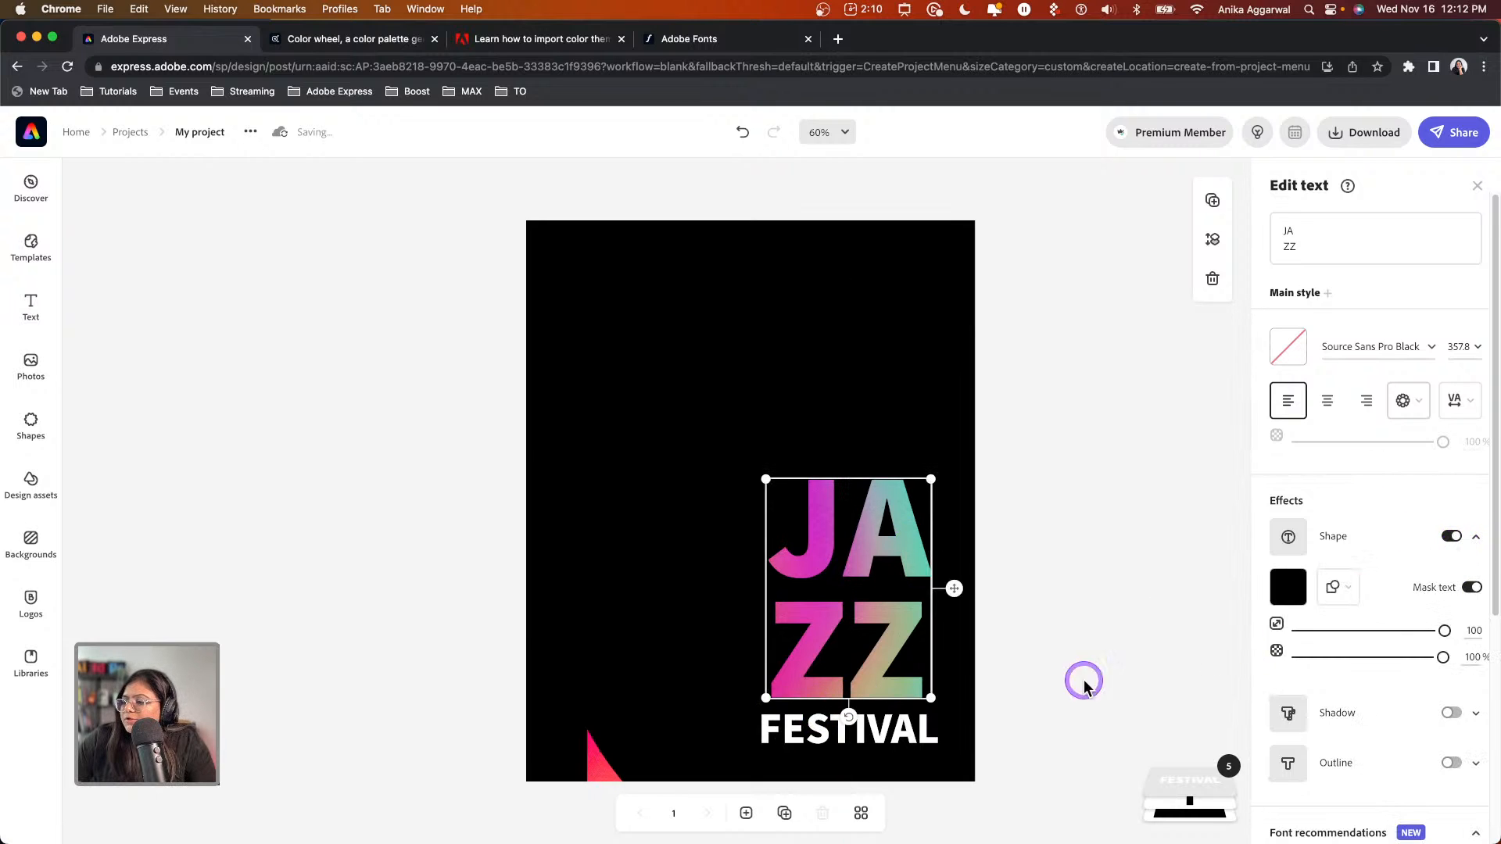
{"action": "left_click", "coordinate": [570, 749]}
{"action": "left_click_drag", "start_coordinate": [590, 635], "coordinate": [639, 635]}
Replace the background layer with the purple-and-magenta gradient image, trying the blue gradient first
{"action": "left_click", "coordinate": [1204, 808]}
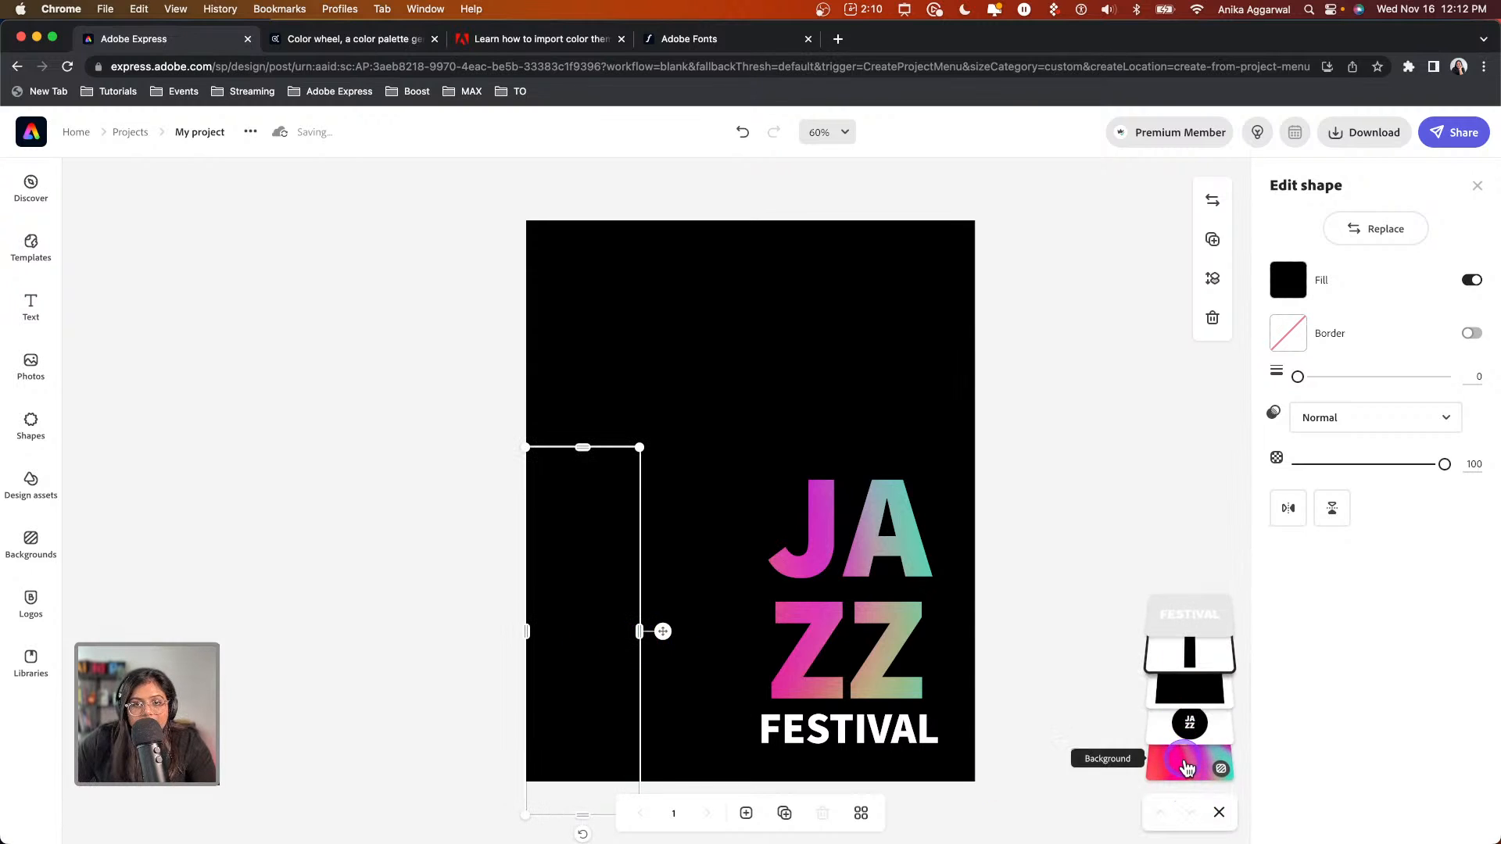
{"action": "left_click", "coordinate": [1188, 770]}
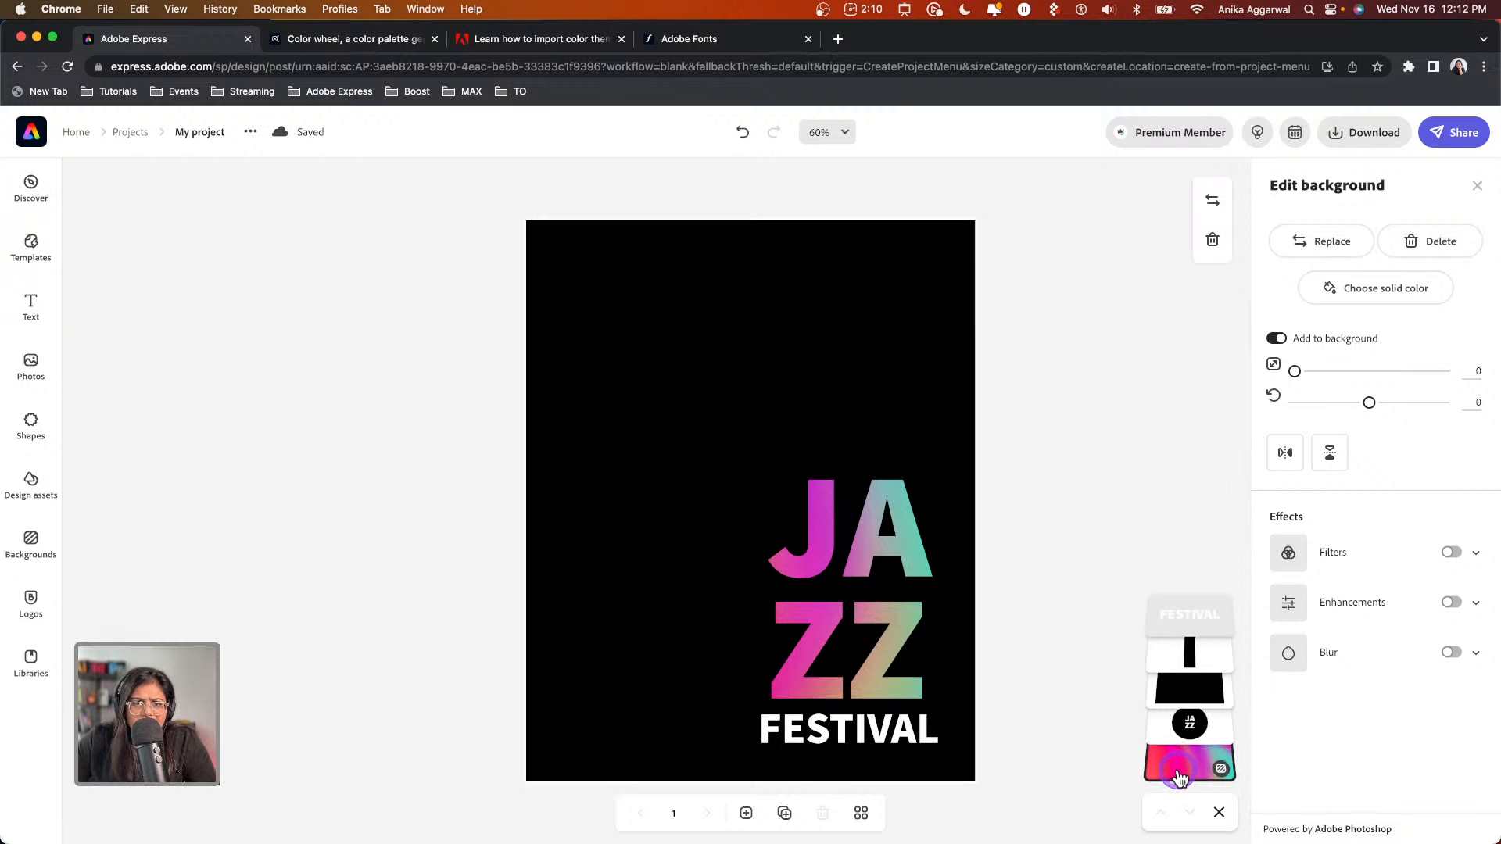
{"action": "left_click", "coordinate": [1320, 241]}
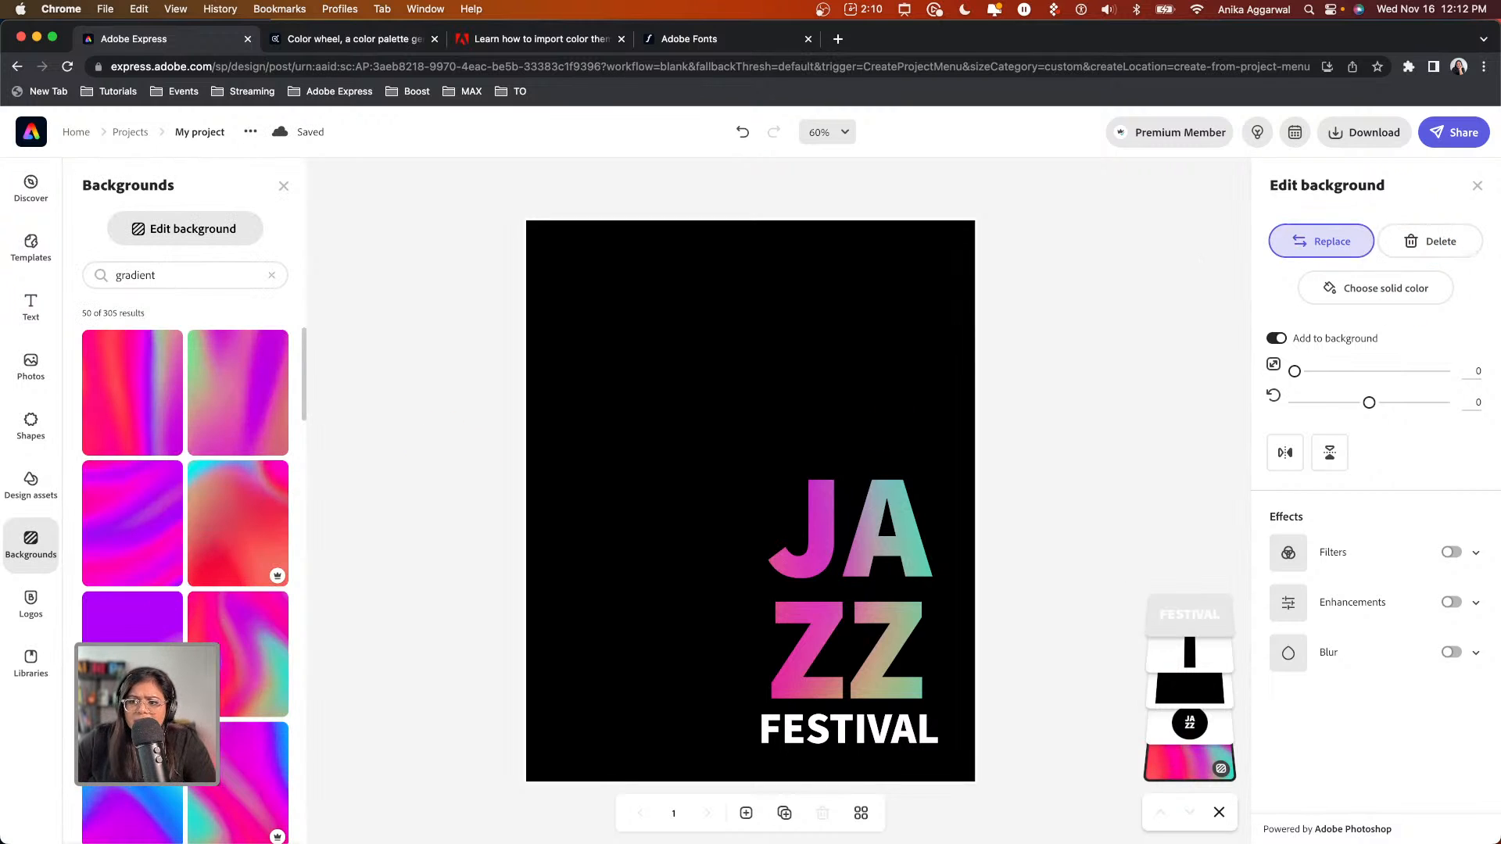
{"action": "scroll", "coordinate": [220, 658], "scroll_direction": "down", "scroll_amount": 10}
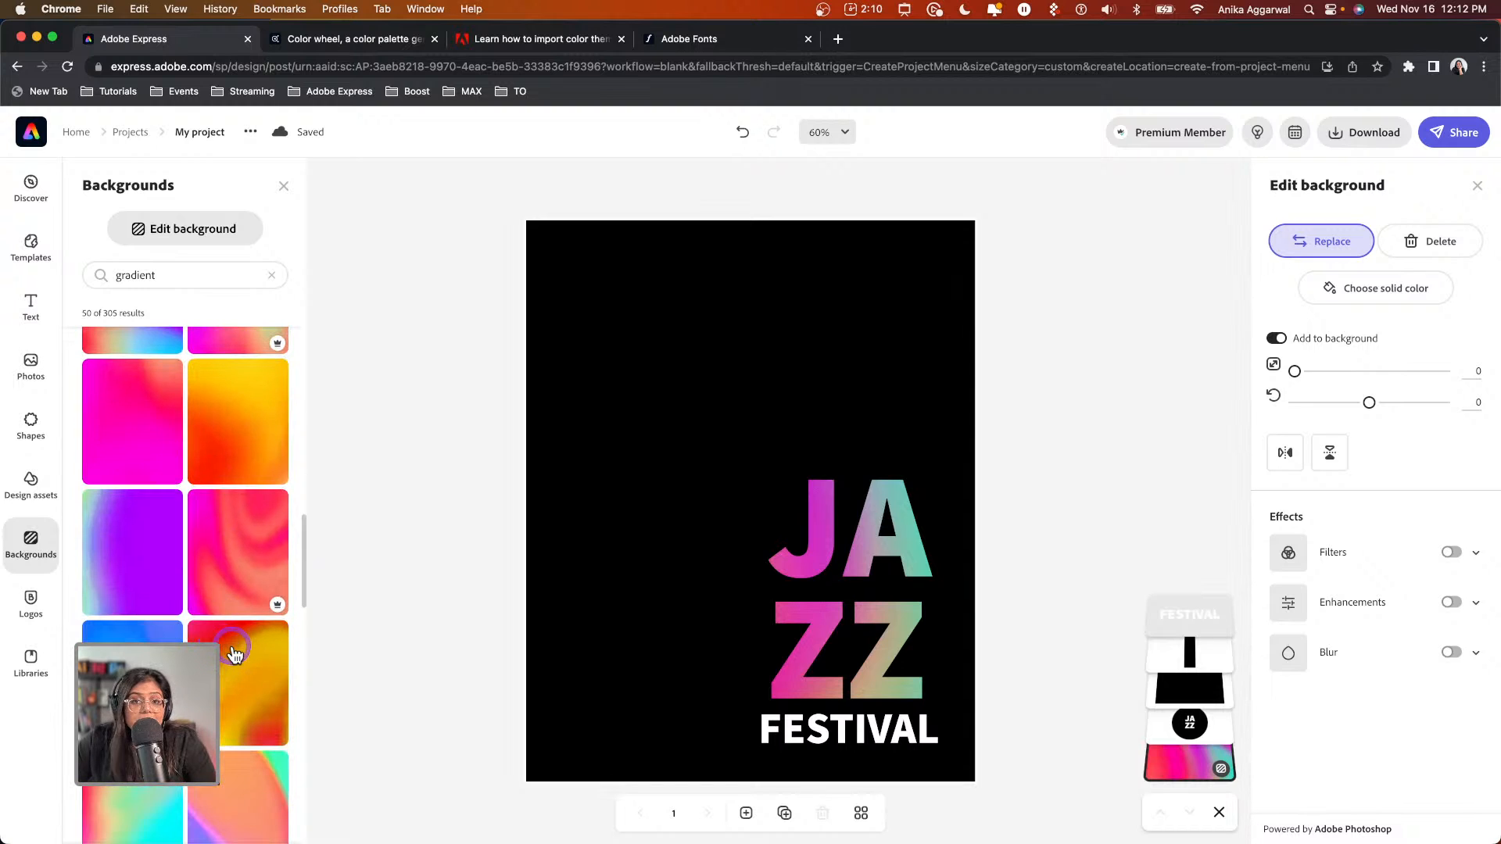
{"action": "scroll", "coordinate": [232, 652], "scroll_direction": "down", "scroll_amount": 3}
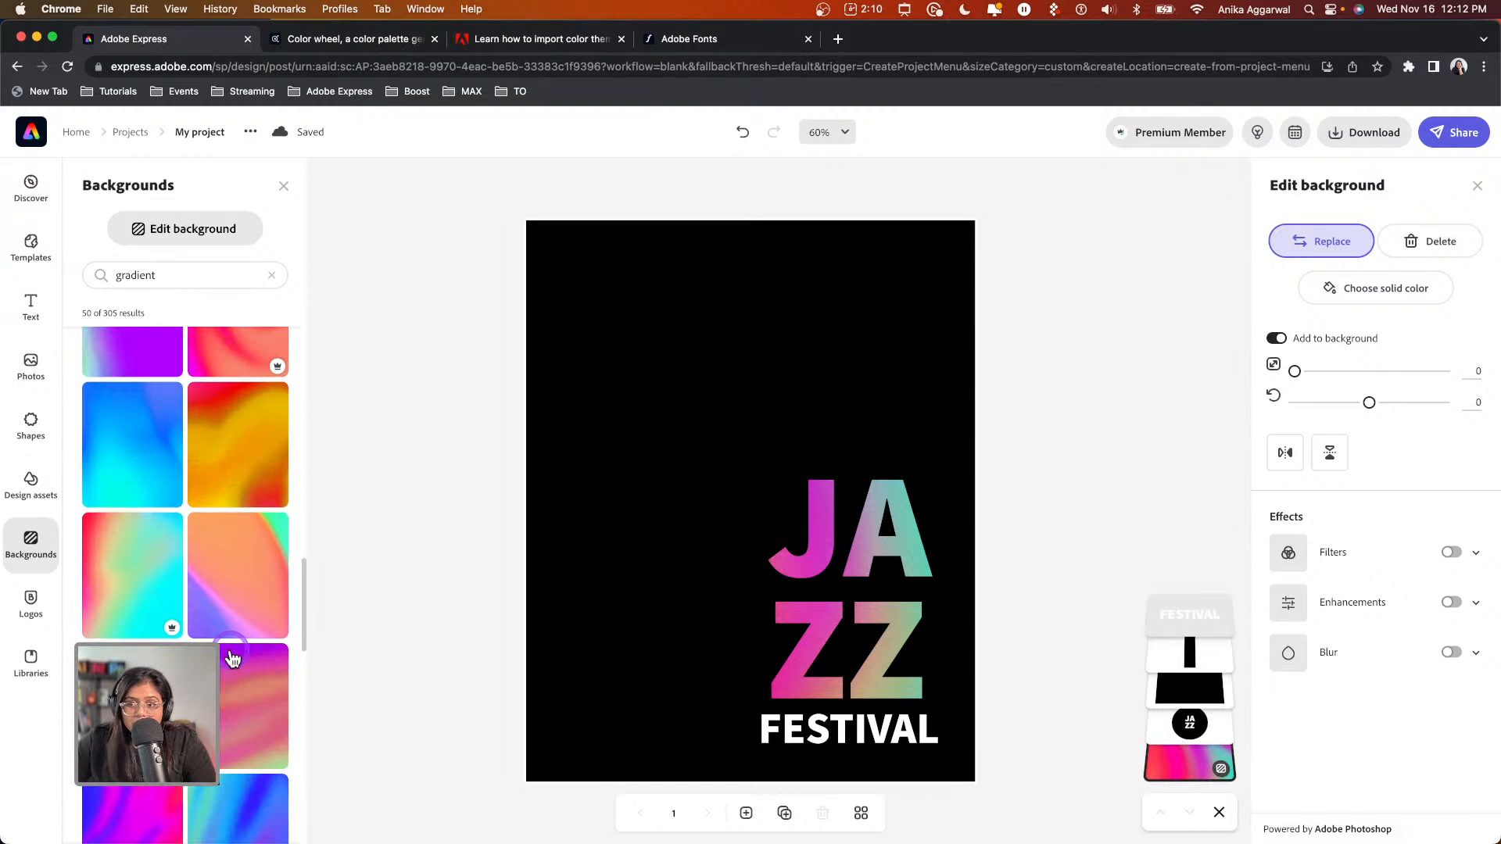
{"action": "left_click", "coordinate": [123, 442]}
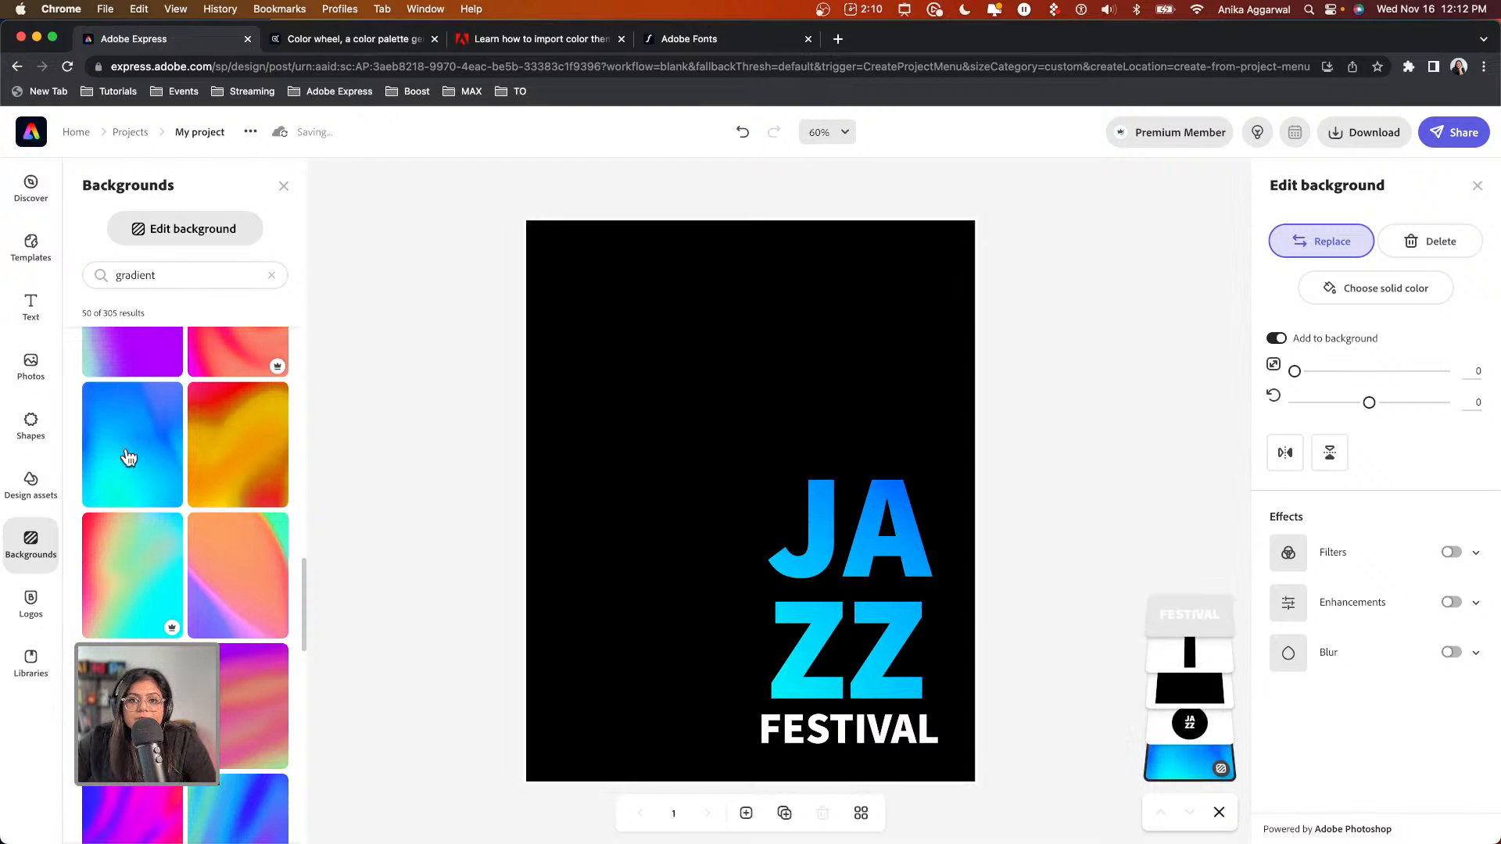
{"action": "left_click", "coordinate": [146, 794]}
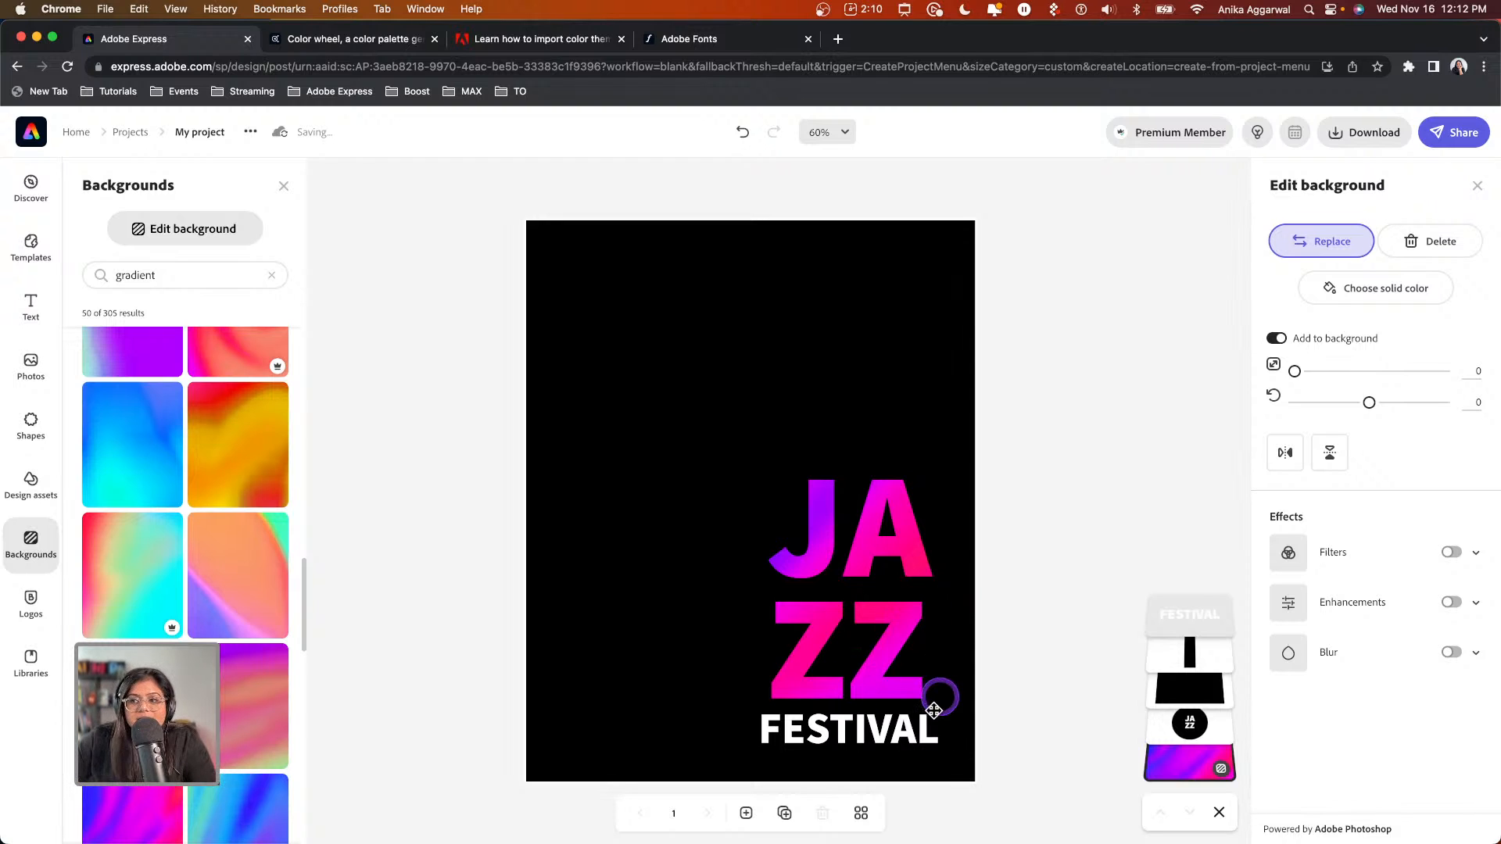
{"action": "left_click", "coordinate": [358, 335]}
Duplicate the FESTIVAL text and place the copy in the empty area above the JAZZ lettering
{"action": "left_click", "coordinate": [838, 741]}
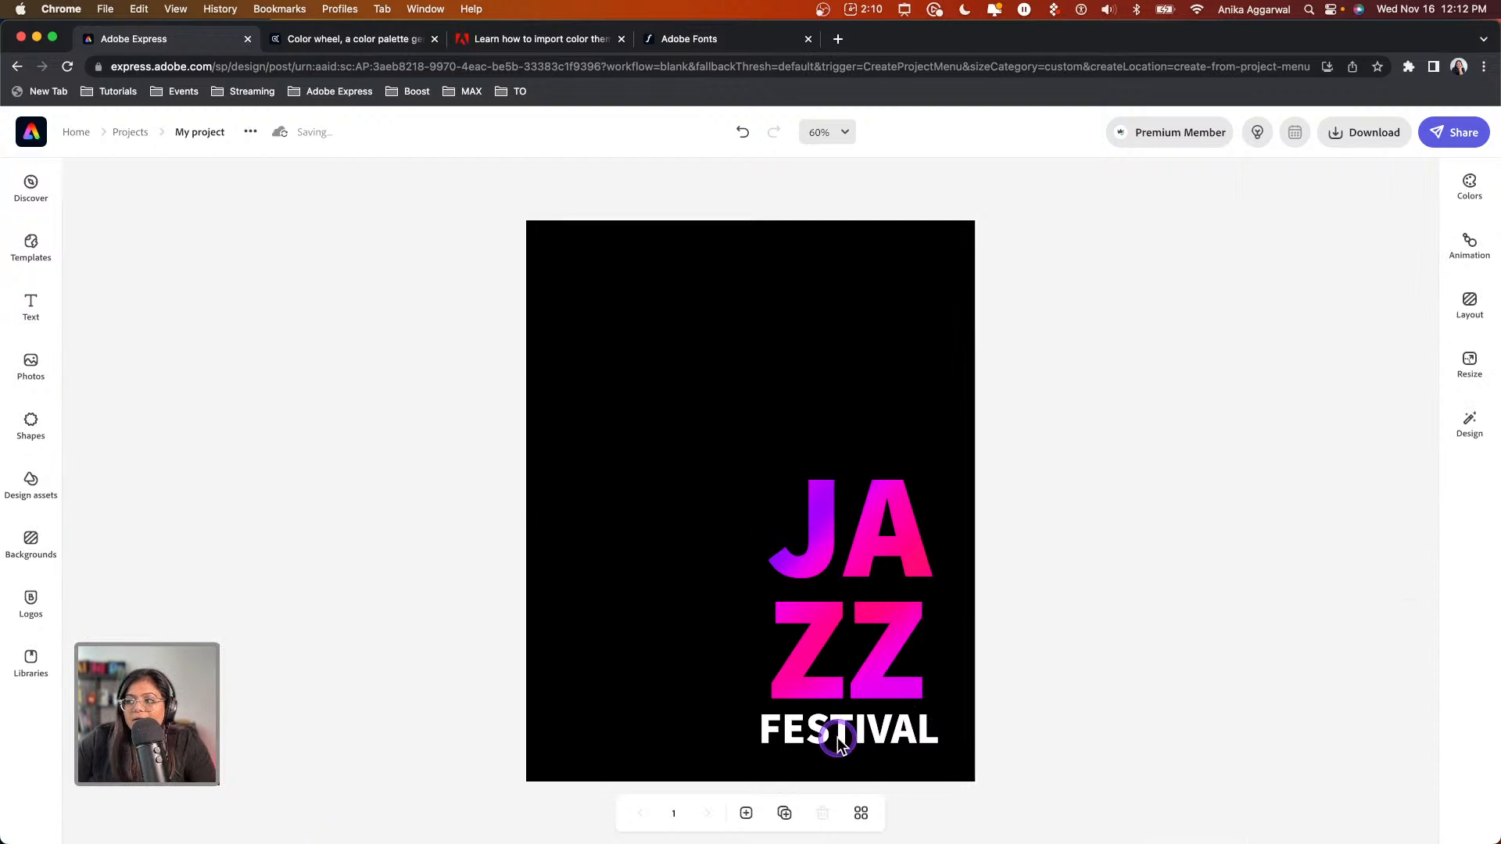
{"action": "left_click_drag", "start_coordinate": [838, 741], "coordinate": [761, 389], "text": "alt"}
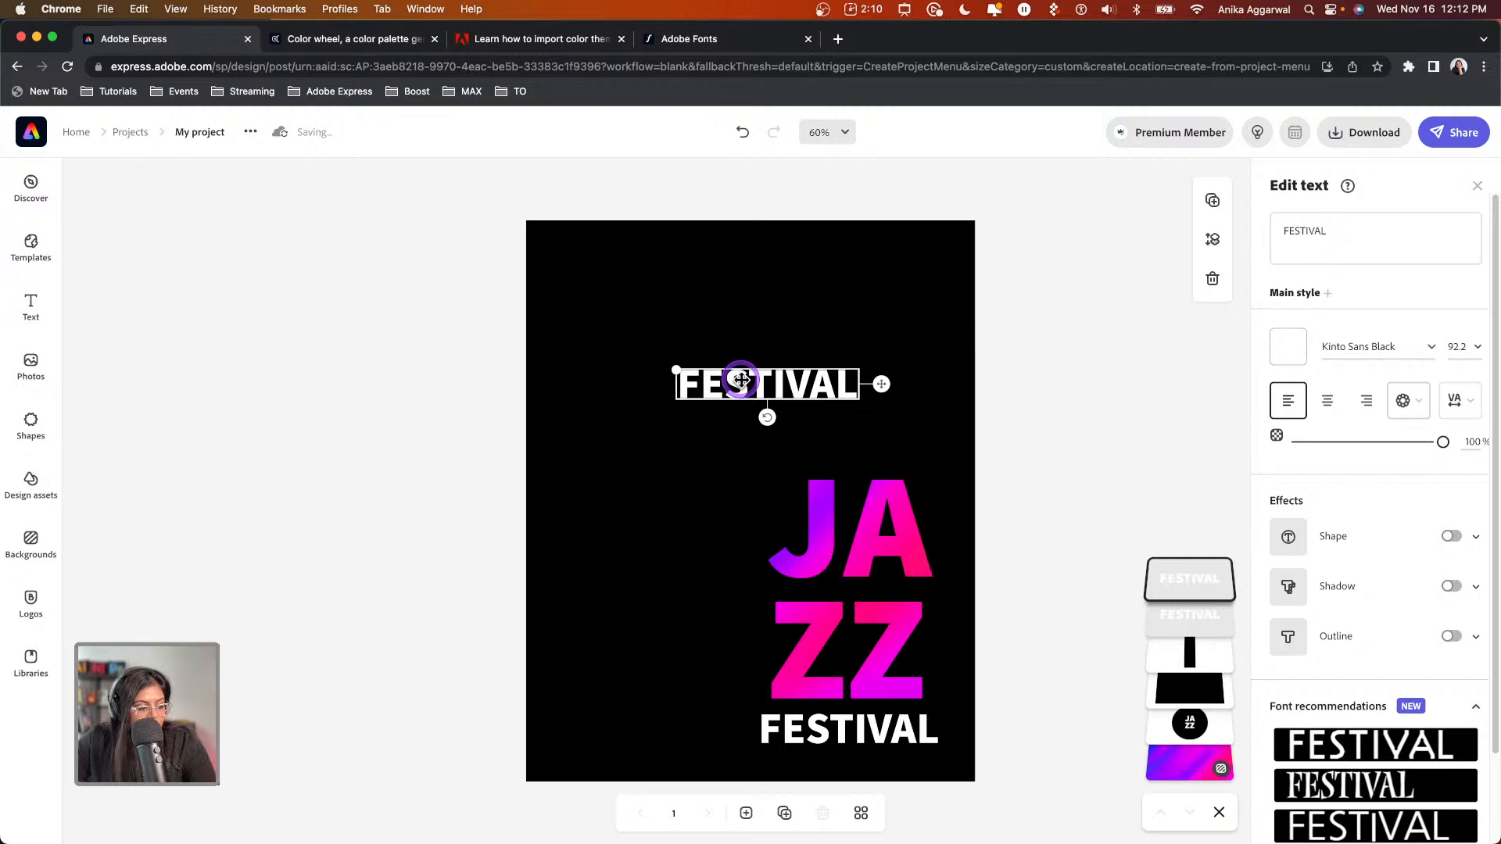
Replace the wording of the copied FESTIVAL text above the JAZZ lettering with 21-30
{"action": "left_click", "coordinate": [1334, 231]}
{"action": "left_click_drag", "start_coordinate": [1333, 231], "coordinate": [1272, 232]}
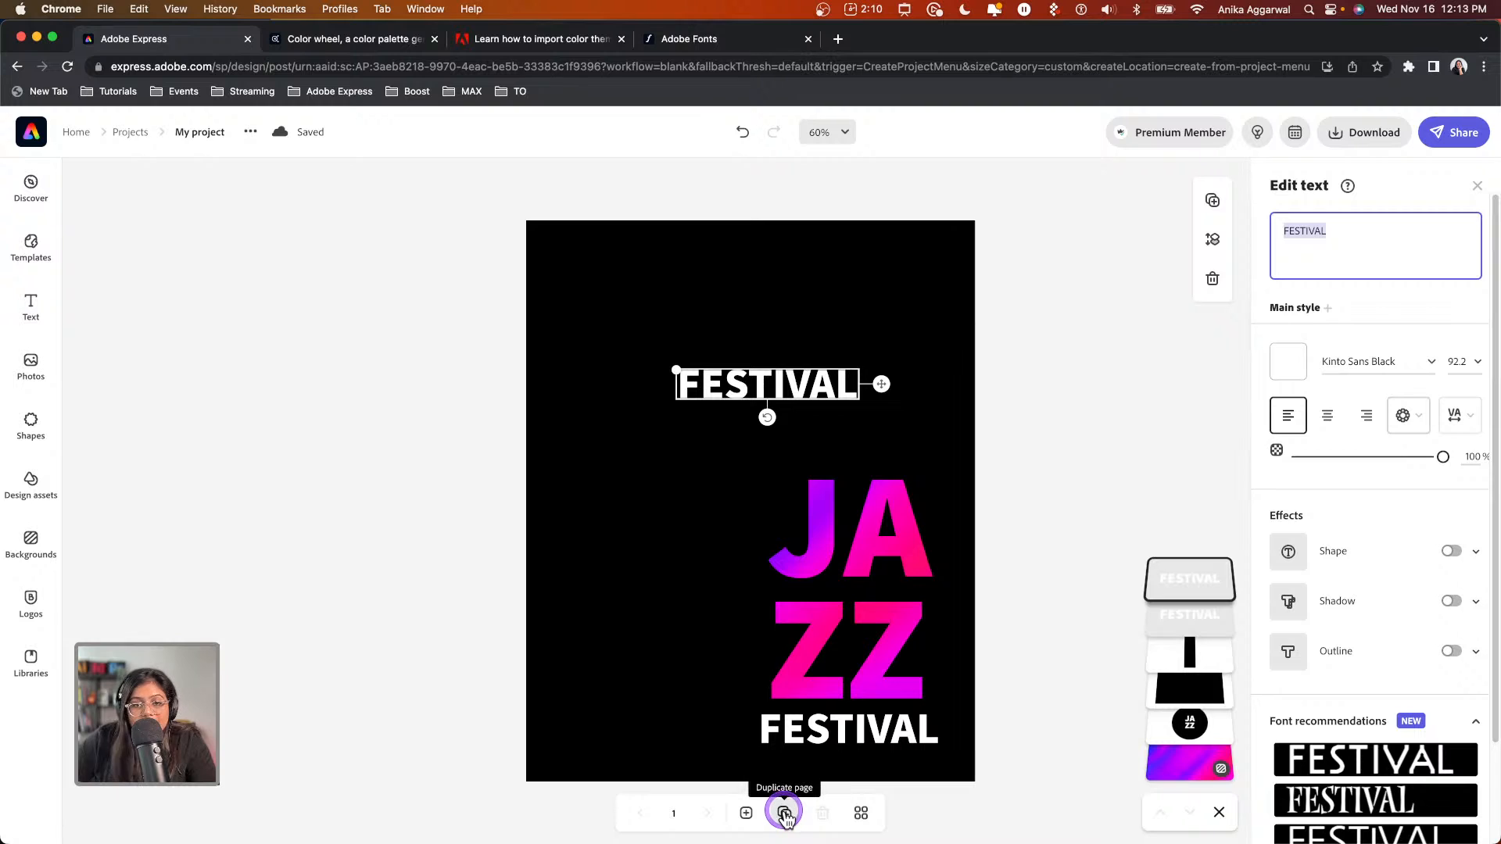
{"action": "left_click", "coordinate": [1384, 234]}
{"action": "left_click_drag", "start_coordinate": [1334, 227], "coordinate": [1270, 228]}
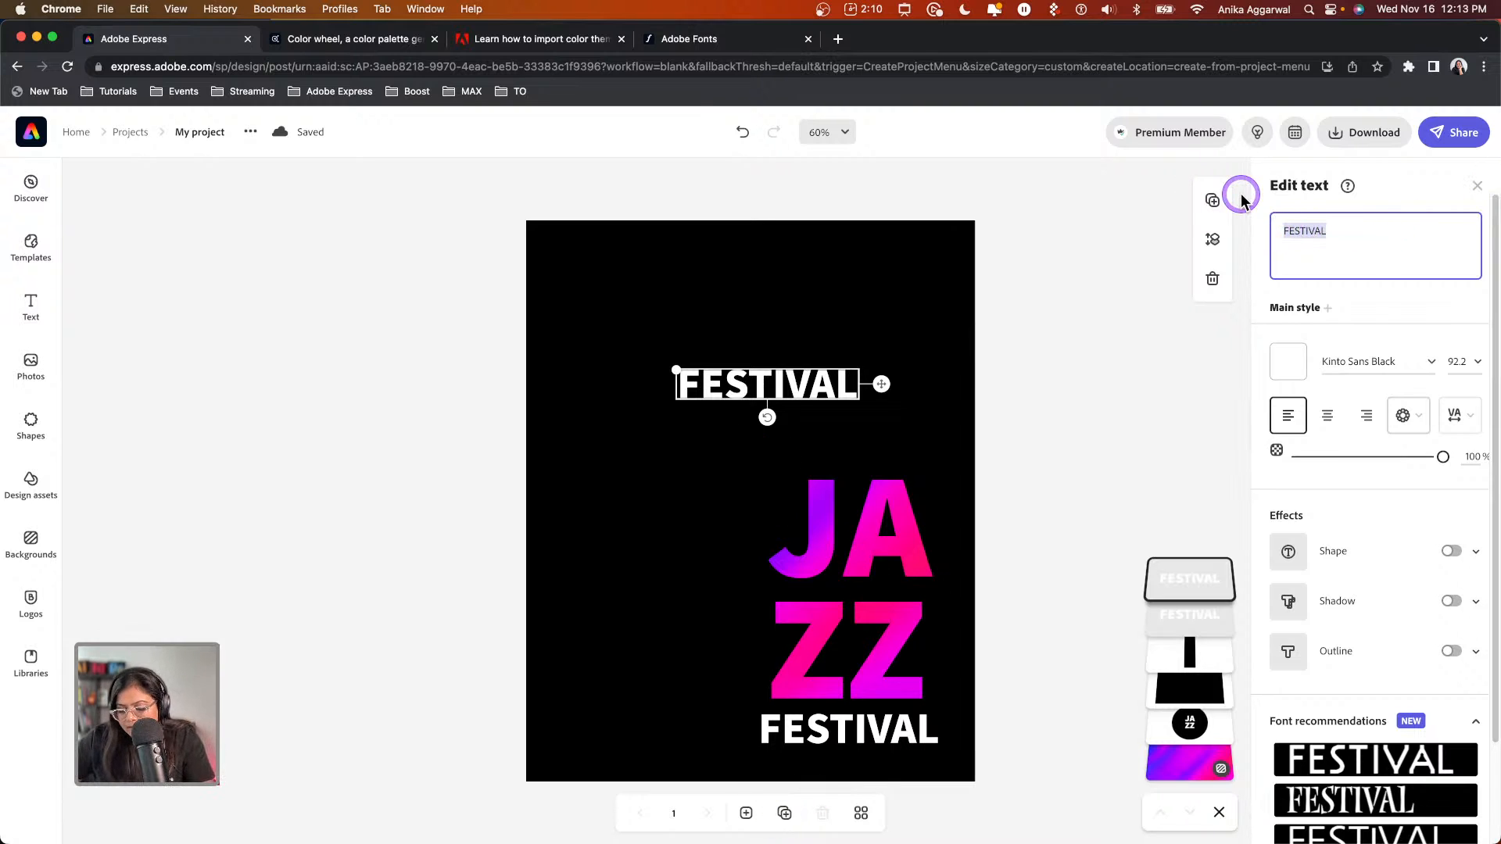
{"action": "type", "text": "21-"}
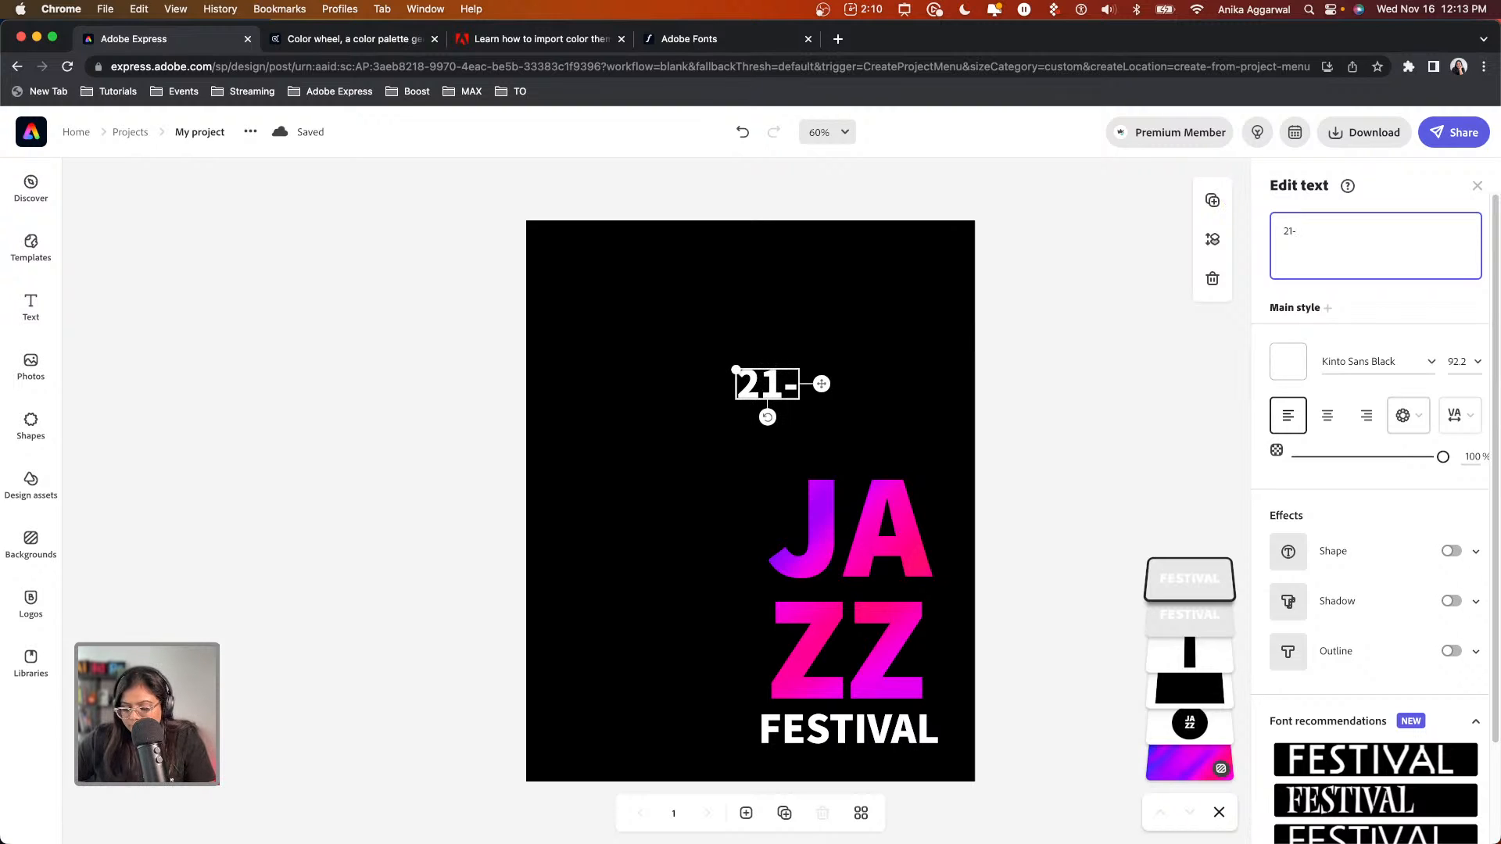
{"action": "type", "text": "30"}
Enlarge the 21-30 text to size 149.9 and duplicate it, stacking both copies in the poster's upper-left area
{"action": "left_click_drag", "start_coordinate": [712, 362], "coordinate": [643, 332]}
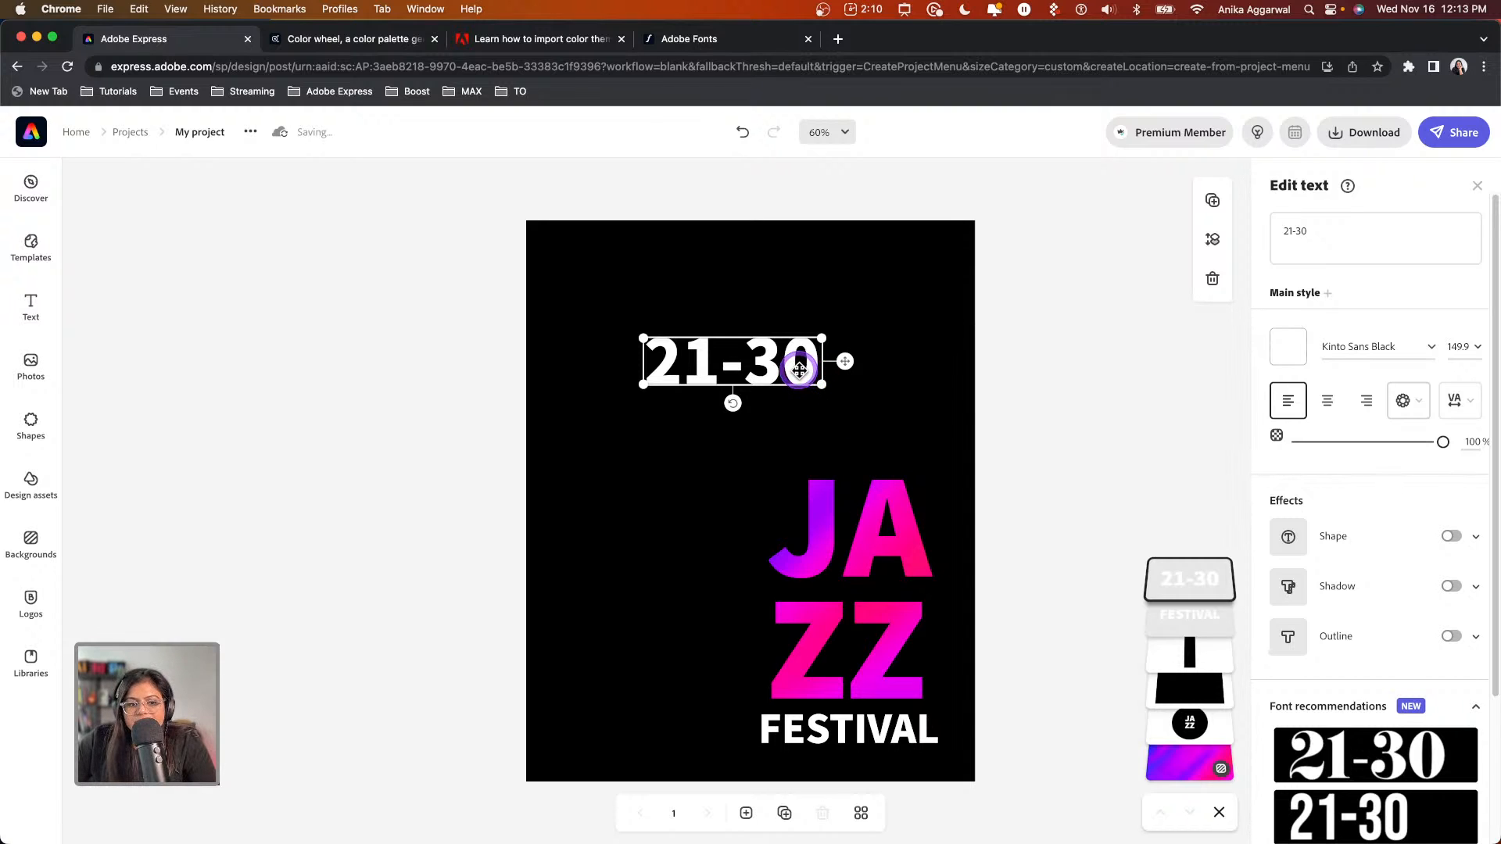
{"action": "left_click_drag", "start_coordinate": [799, 369], "coordinate": [898, 384]}
{"action": "left_click_drag", "start_coordinate": [899, 448], "coordinate": [728, 376]}
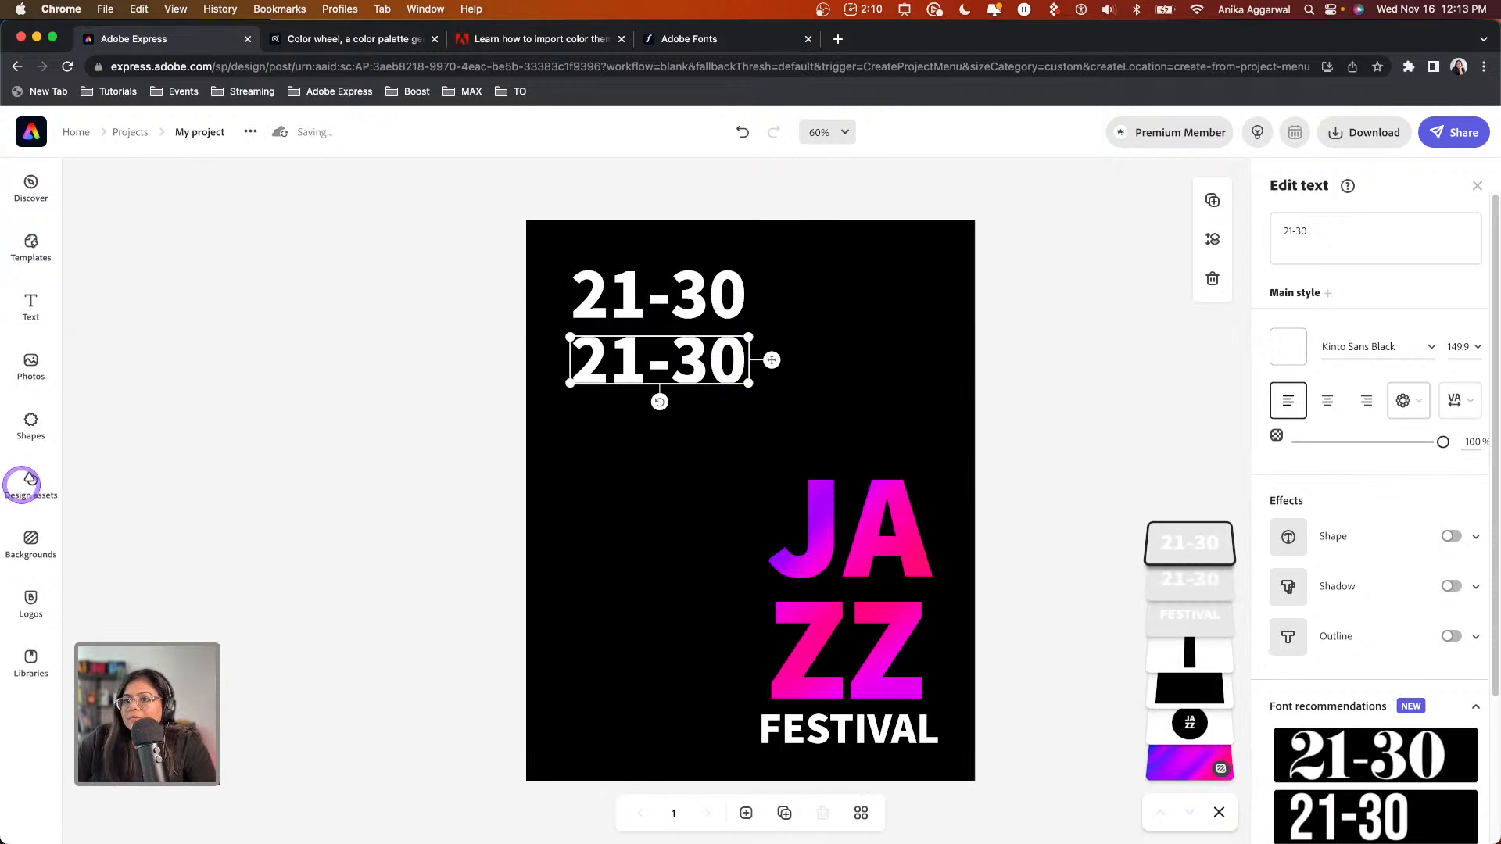
Search the shape library for jazz and add the solid trumpet shape to the poster
{"action": "left_click", "coordinate": [28, 478]}
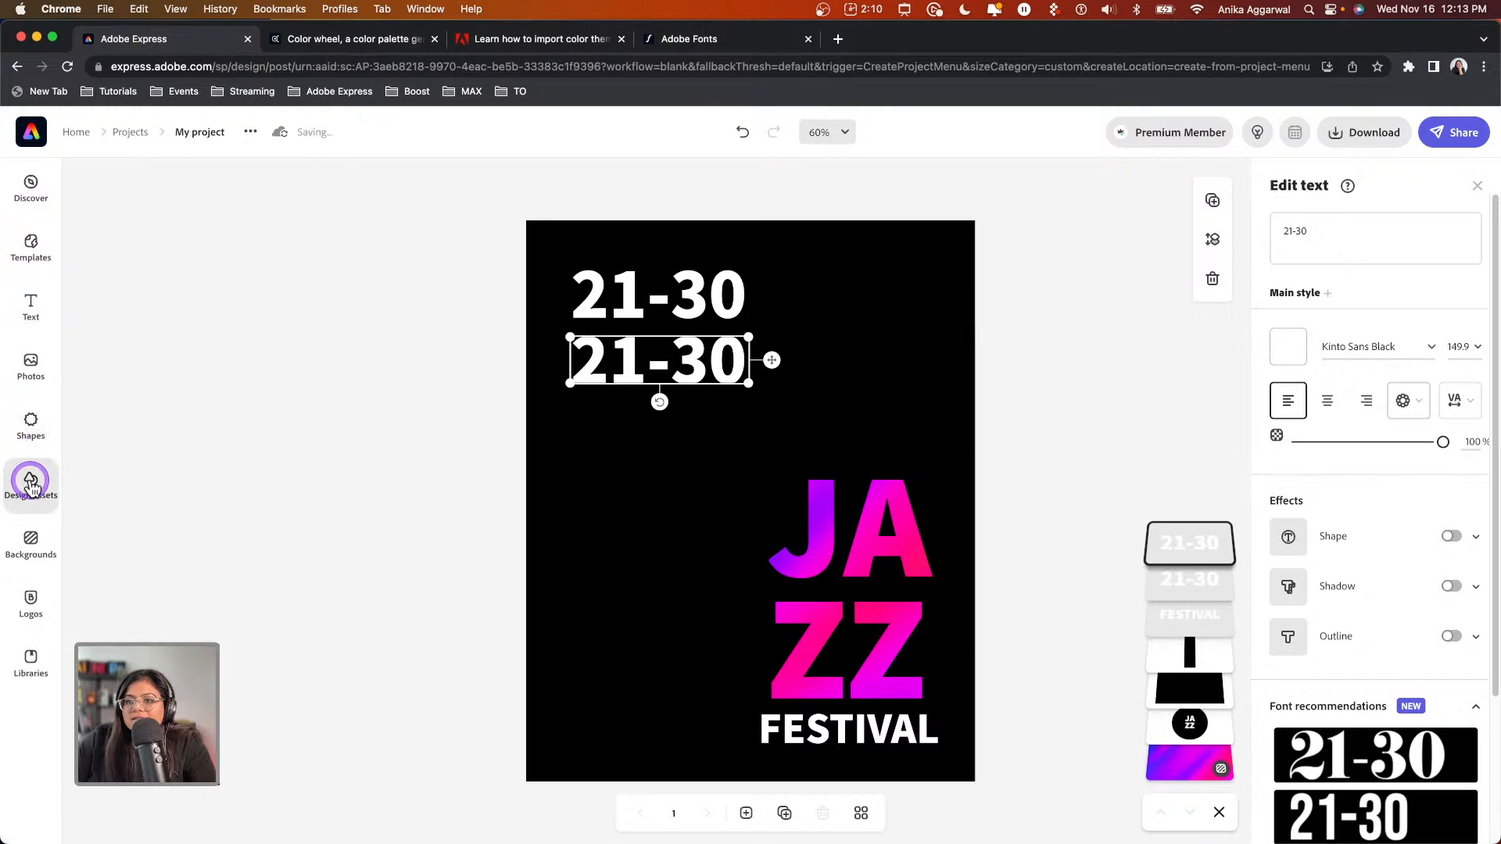
{"action": "left_click", "coordinate": [31, 426]}
{"action": "left_click", "coordinate": [162, 247]}
{"action": "left_click", "coordinate": [97, 219]}
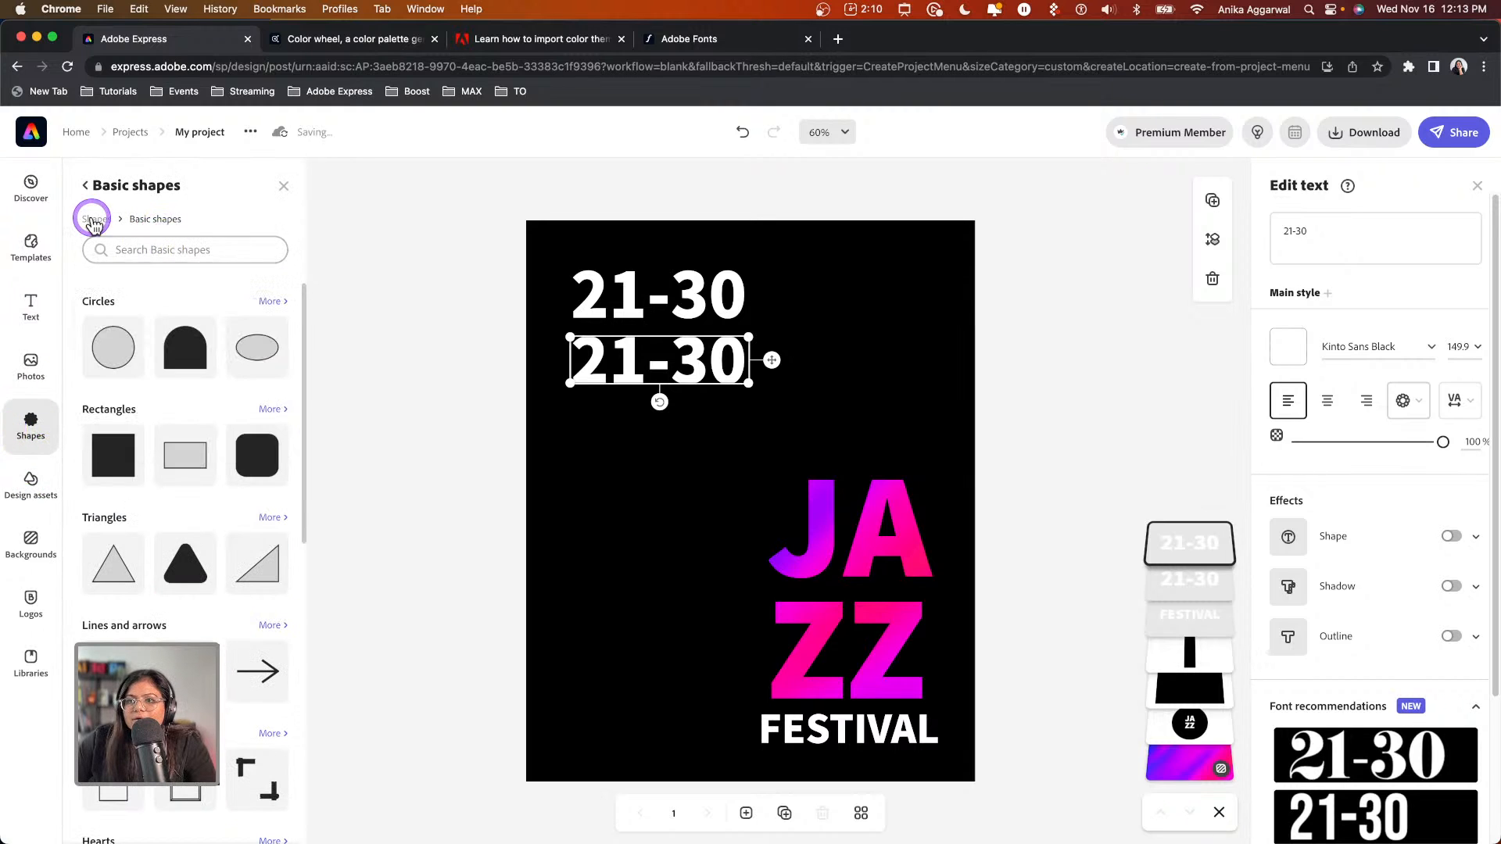
{"action": "left_click", "coordinate": [157, 216]}
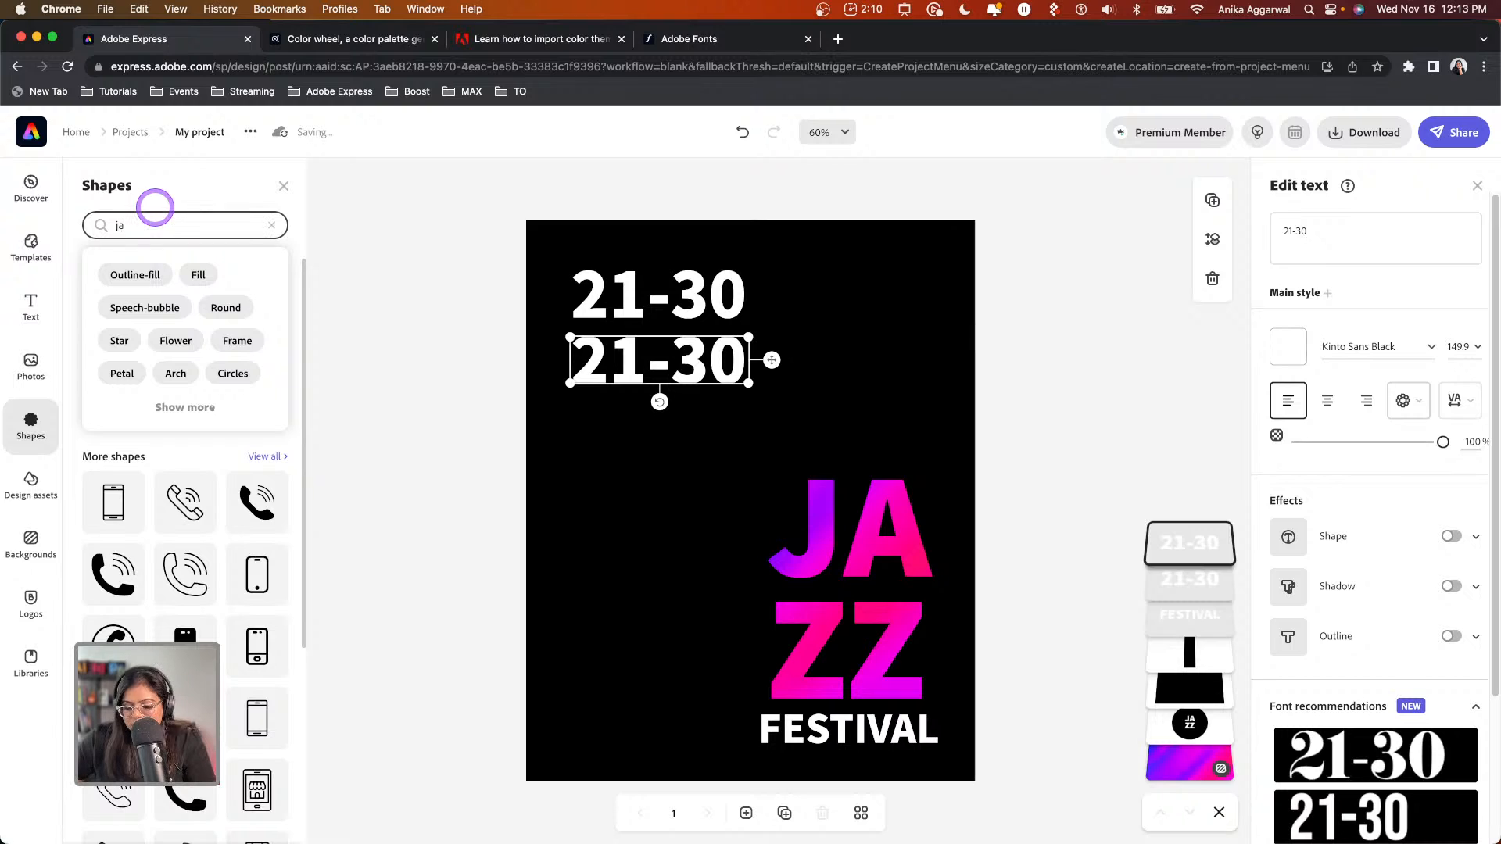
{"action": "type", "text": "jazz"}
{"action": "key", "text": "Return"}
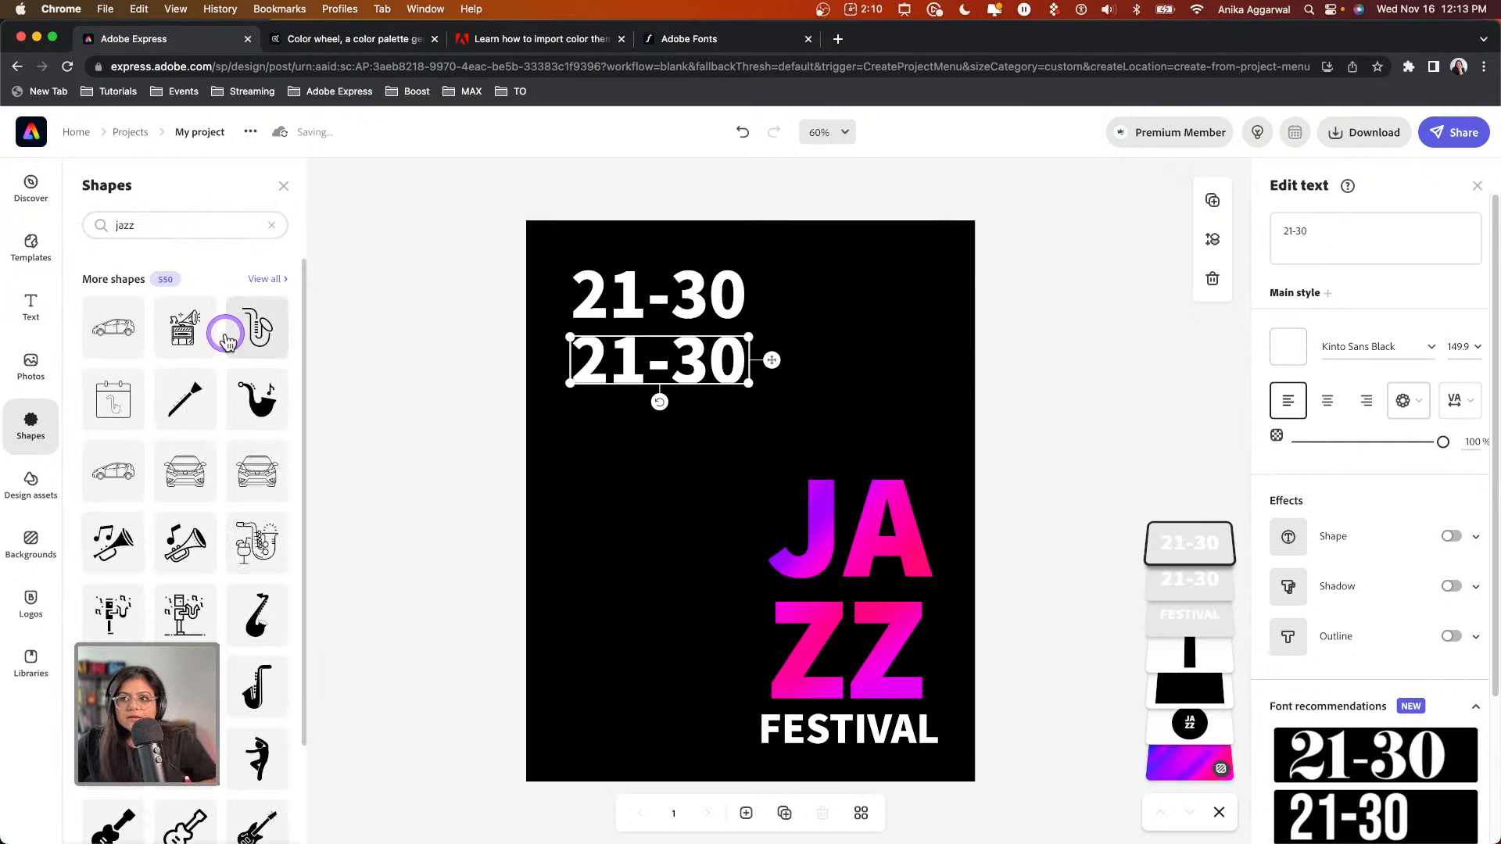
{"action": "scroll", "coordinate": [280, 522], "scroll_direction": "down", "scroll_amount": 1}
{"action": "scroll", "coordinate": [280, 522], "scroll_direction": "down", "scroll_amount": 5}
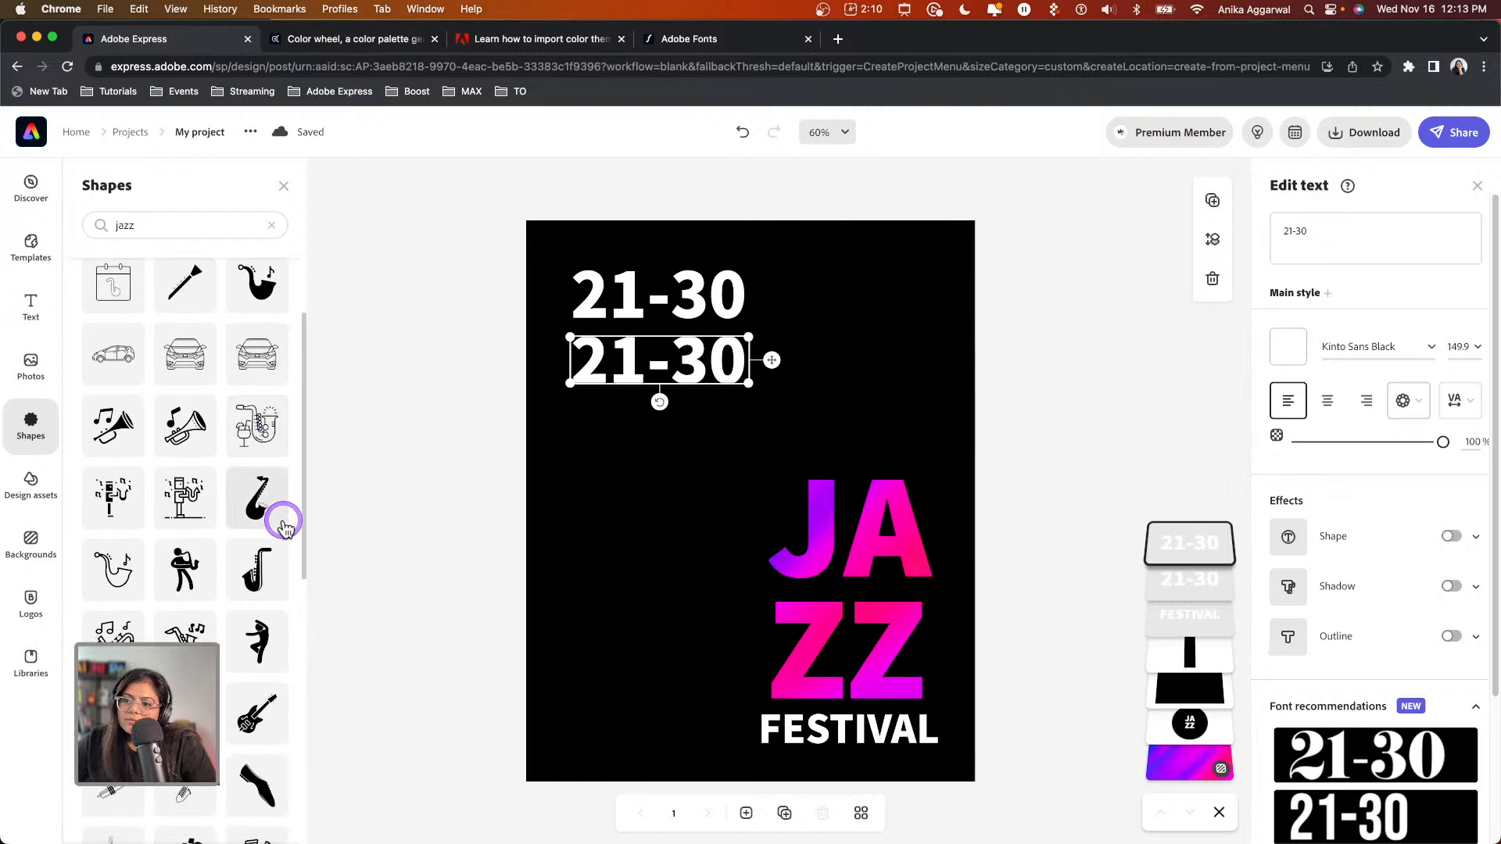
{"action": "scroll", "coordinate": [260, 485], "scroll_direction": "down", "scroll_amount": 10}
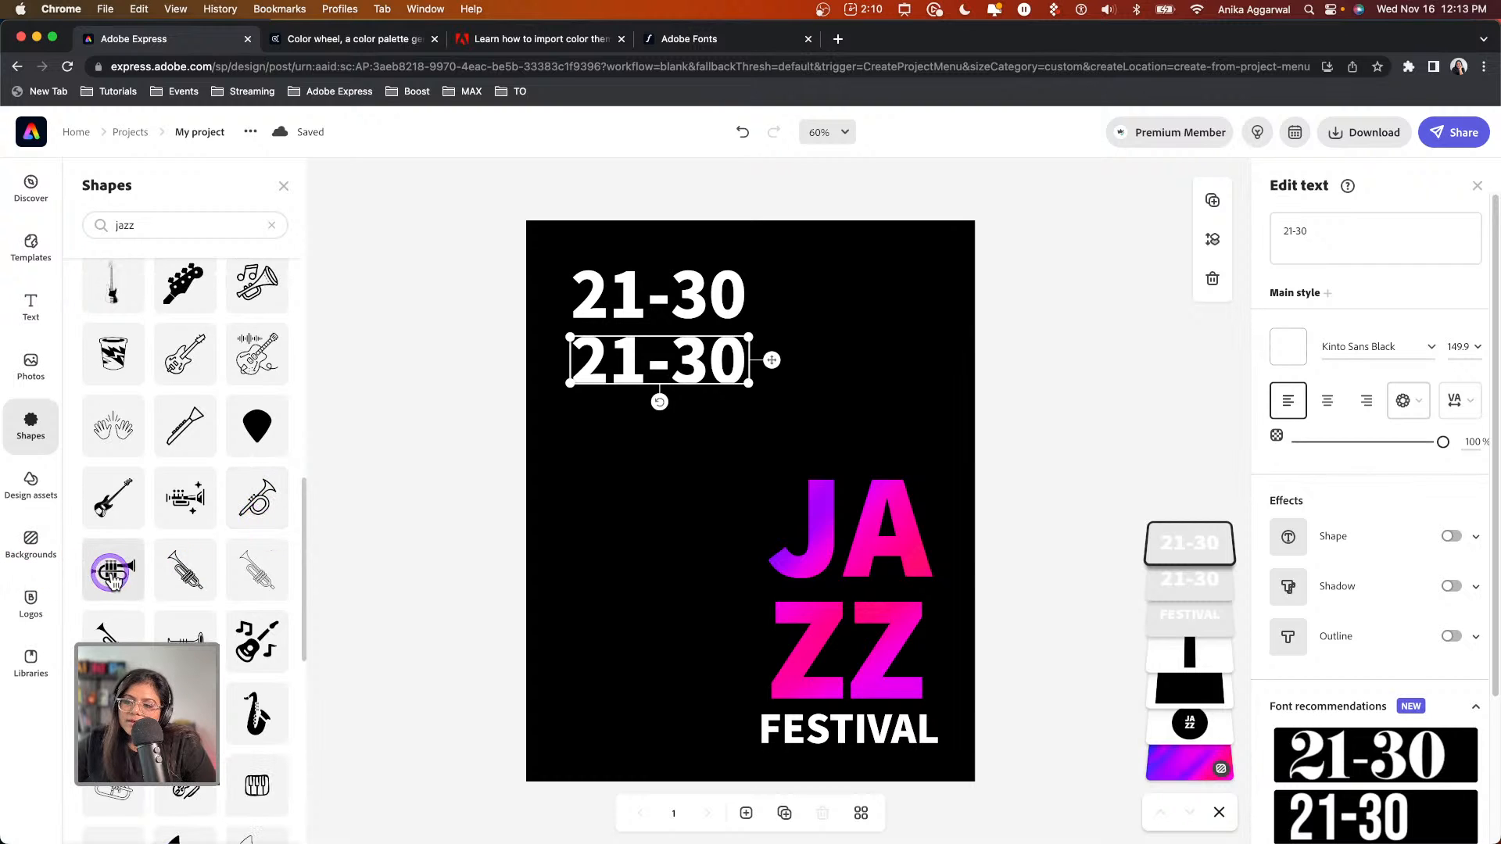
{"action": "left_click", "coordinate": [110, 575]}
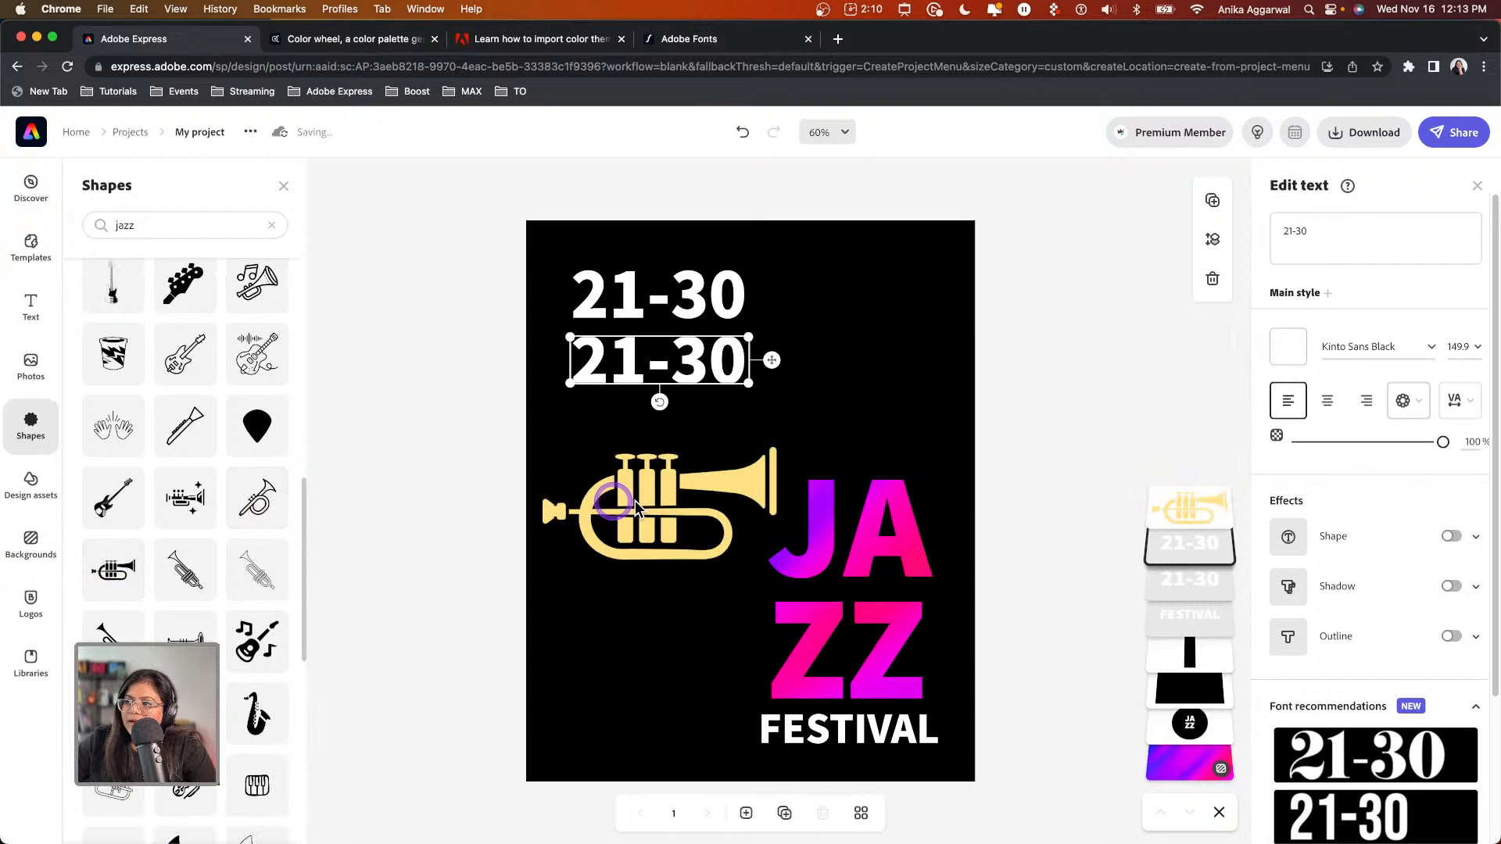
Rotate the trumpet upright with its bell facing down, enlarge it and shift it toward the poster's upper-left corner
{"action": "left_click_drag", "start_coordinate": [660, 579], "coordinate": [492, 513]}
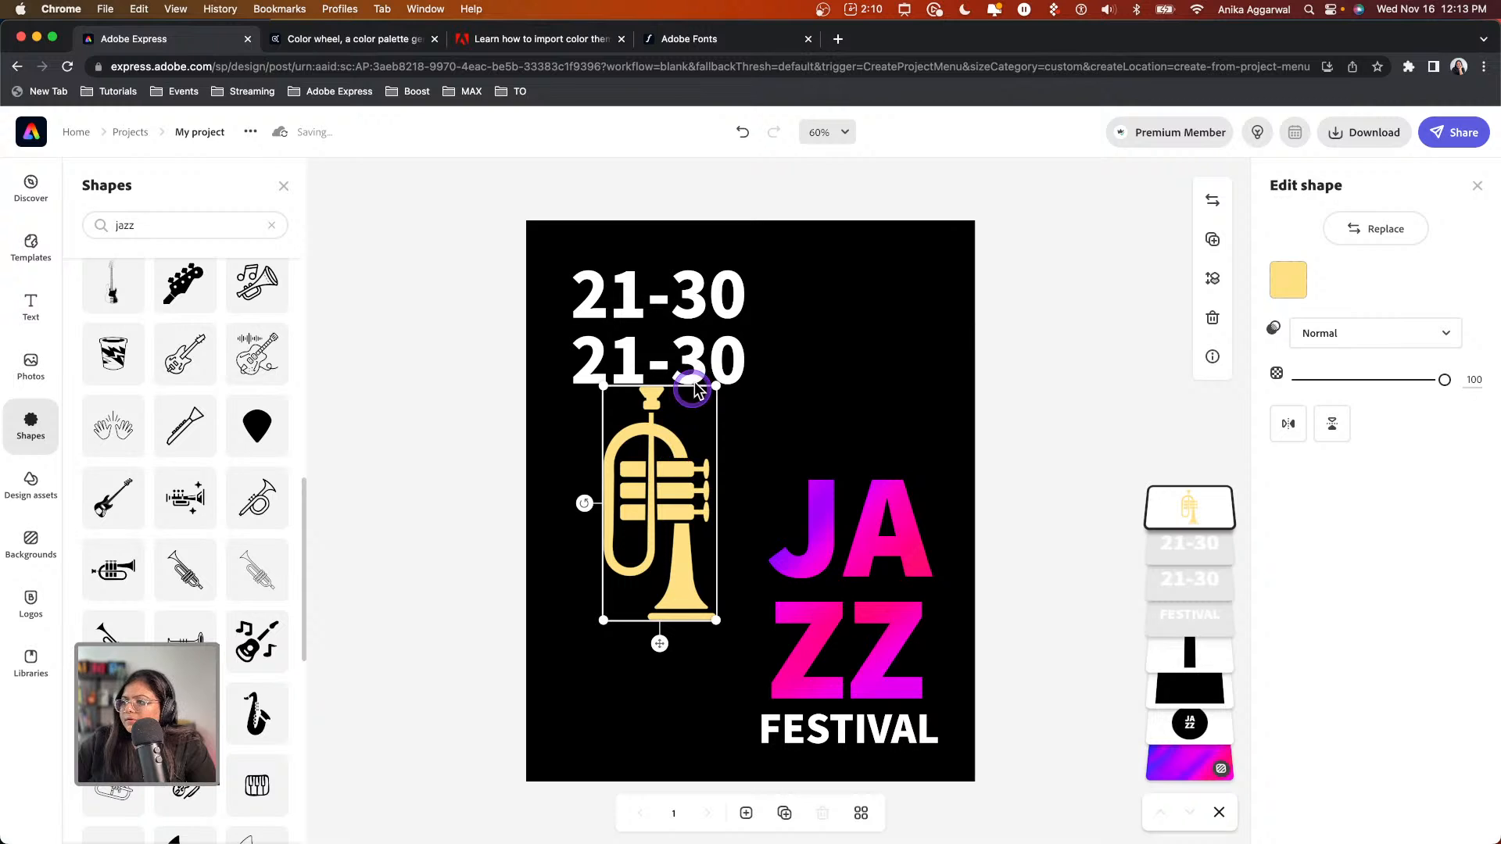
{"action": "left_click_drag", "start_coordinate": [715, 386], "coordinate": [816, 277]}
{"action": "left_click_drag", "start_coordinate": [699, 431], "coordinate": [562, 360]}
Move both 21-30 texts together to the poster's lower-left area, beside the FESTIVAL text
{"action": "left_click", "coordinate": [719, 353]}
{"action": "left_click", "coordinate": [719, 354], "text": "shift"}
{"action": "left_click_drag", "start_coordinate": [728, 355], "coordinate": [690, 743]}
Scale the trumpet down and place it in the poster's upper-left area with its mouthpiece reaching the top edge
{"action": "left_click_drag", "start_coordinate": [600, 432], "coordinate": [675, 463]}
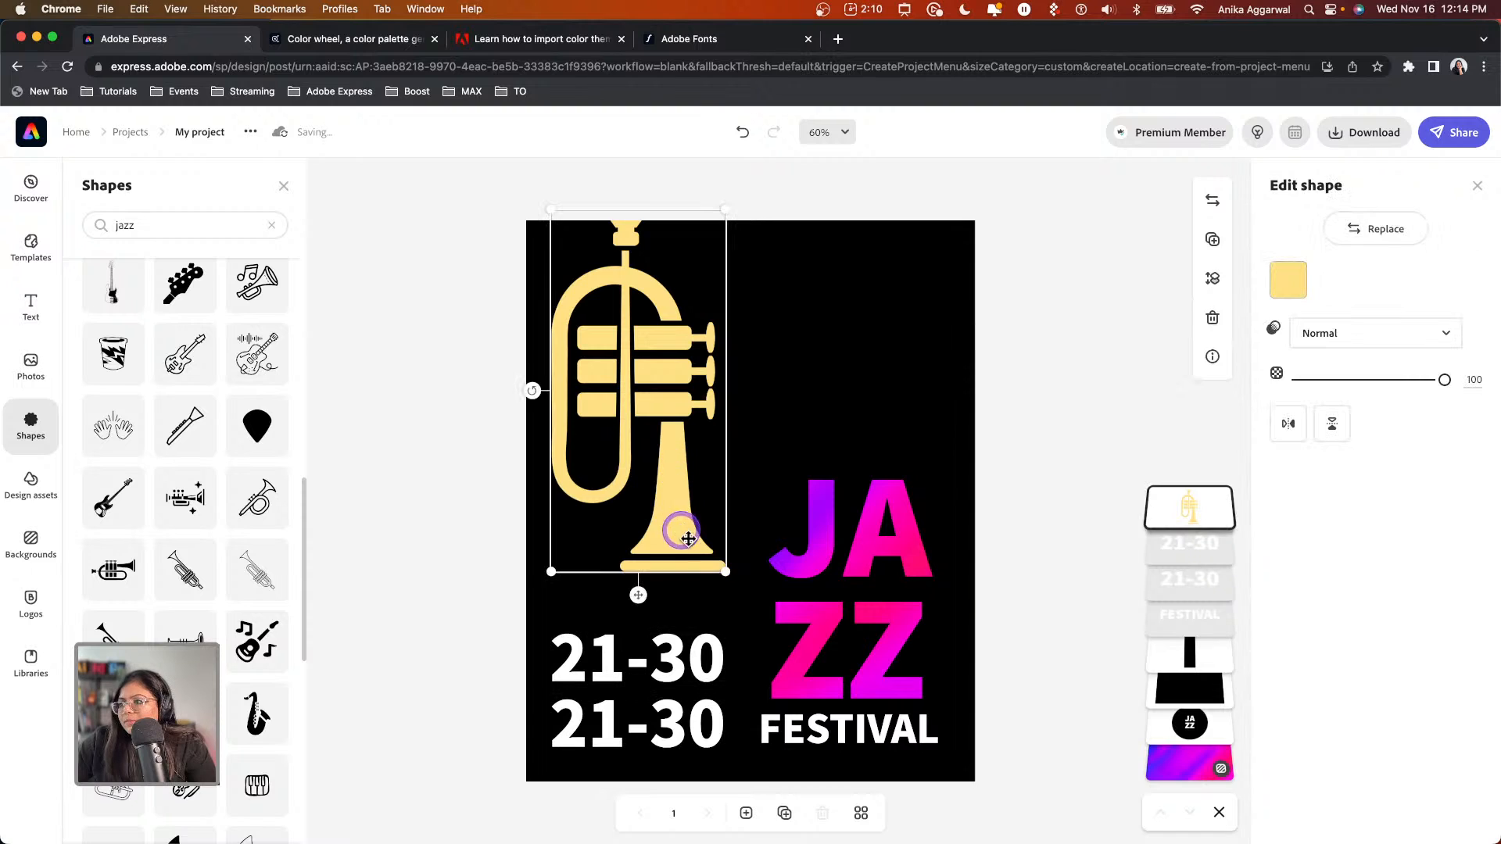
{"action": "left_click_drag", "start_coordinate": [724, 569], "coordinate": [680, 471]}
{"action": "mouse_move", "coordinate": [634, 341]}
{"action": "left_mouse_down"}
{"action": "mouse_move", "coordinate": [663, 347]}
{"action": "mouse_move", "coordinate": [648, 319]}
{"action": "mouse_move", "coordinate": [651, 331]}
{"action": "left_mouse_up"}
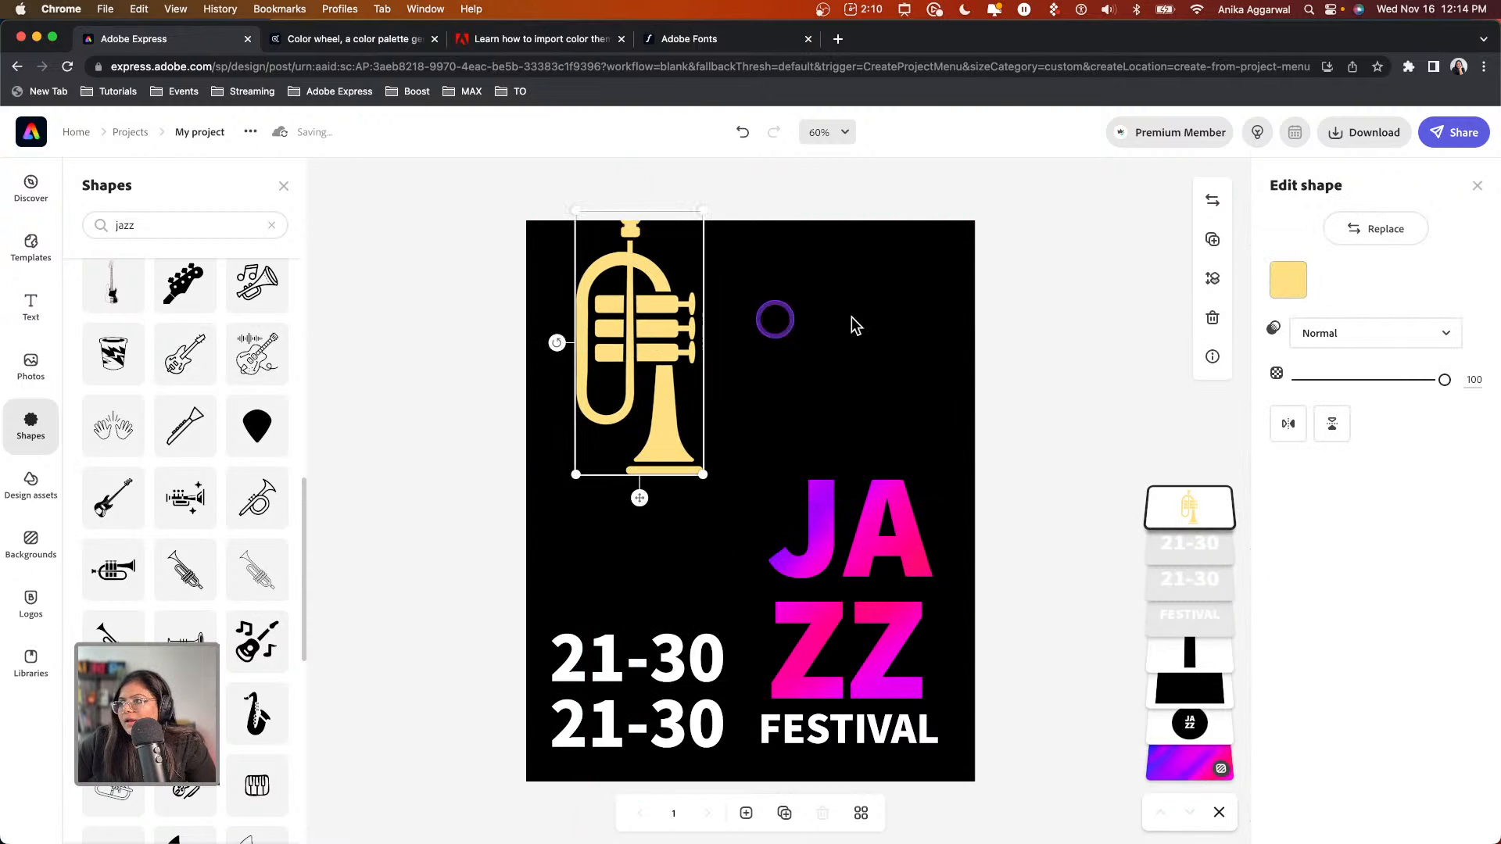
Recolor the trumpet shape white
{"action": "left_click", "coordinate": [1289, 280]}
{"action": "left_click", "coordinate": [1335, 362]}
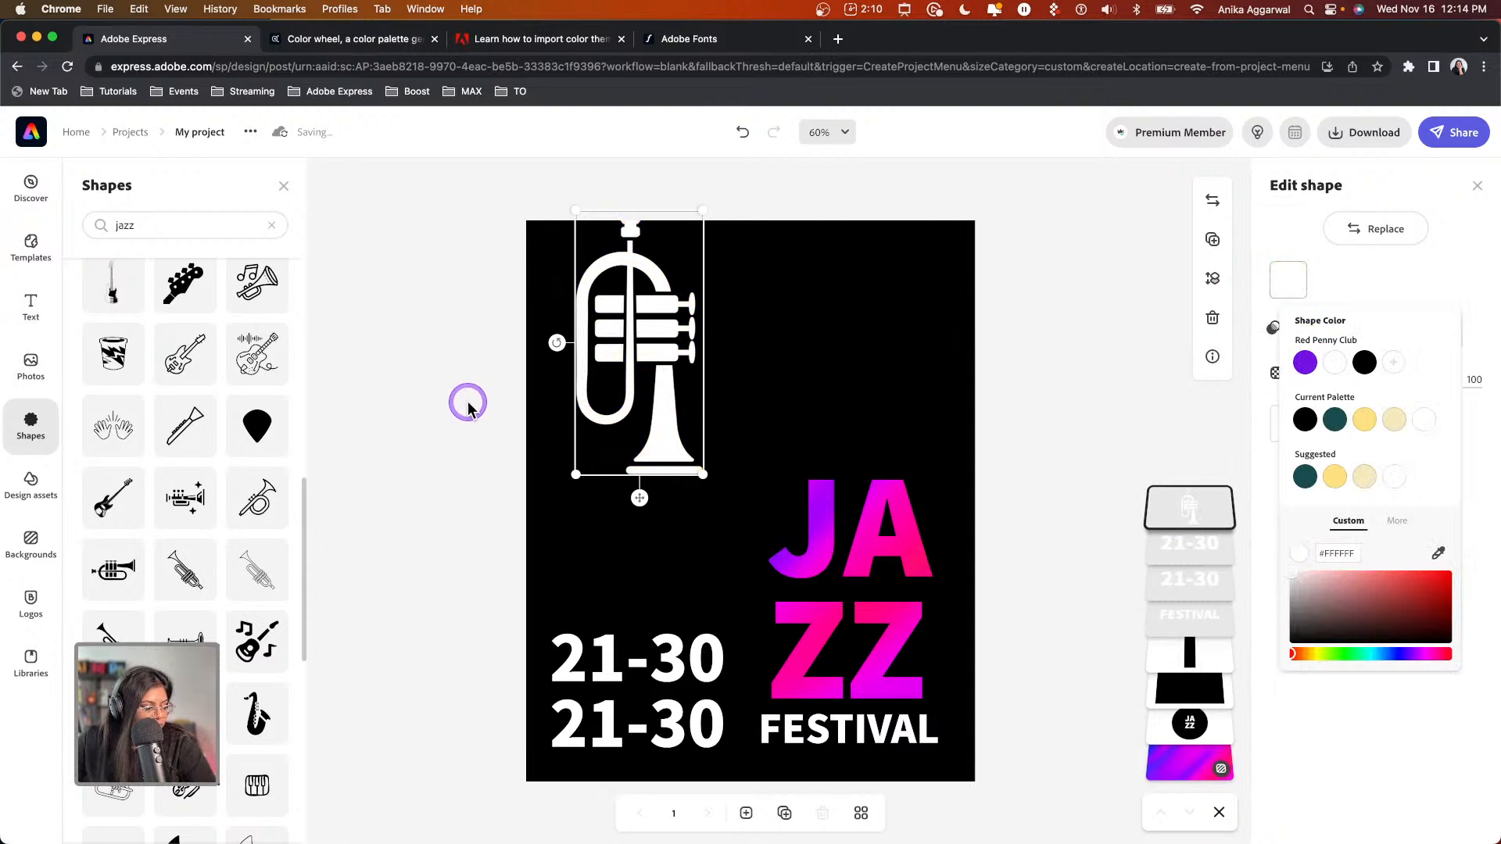
{"action": "left_click", "coordinate": [459, 199]}
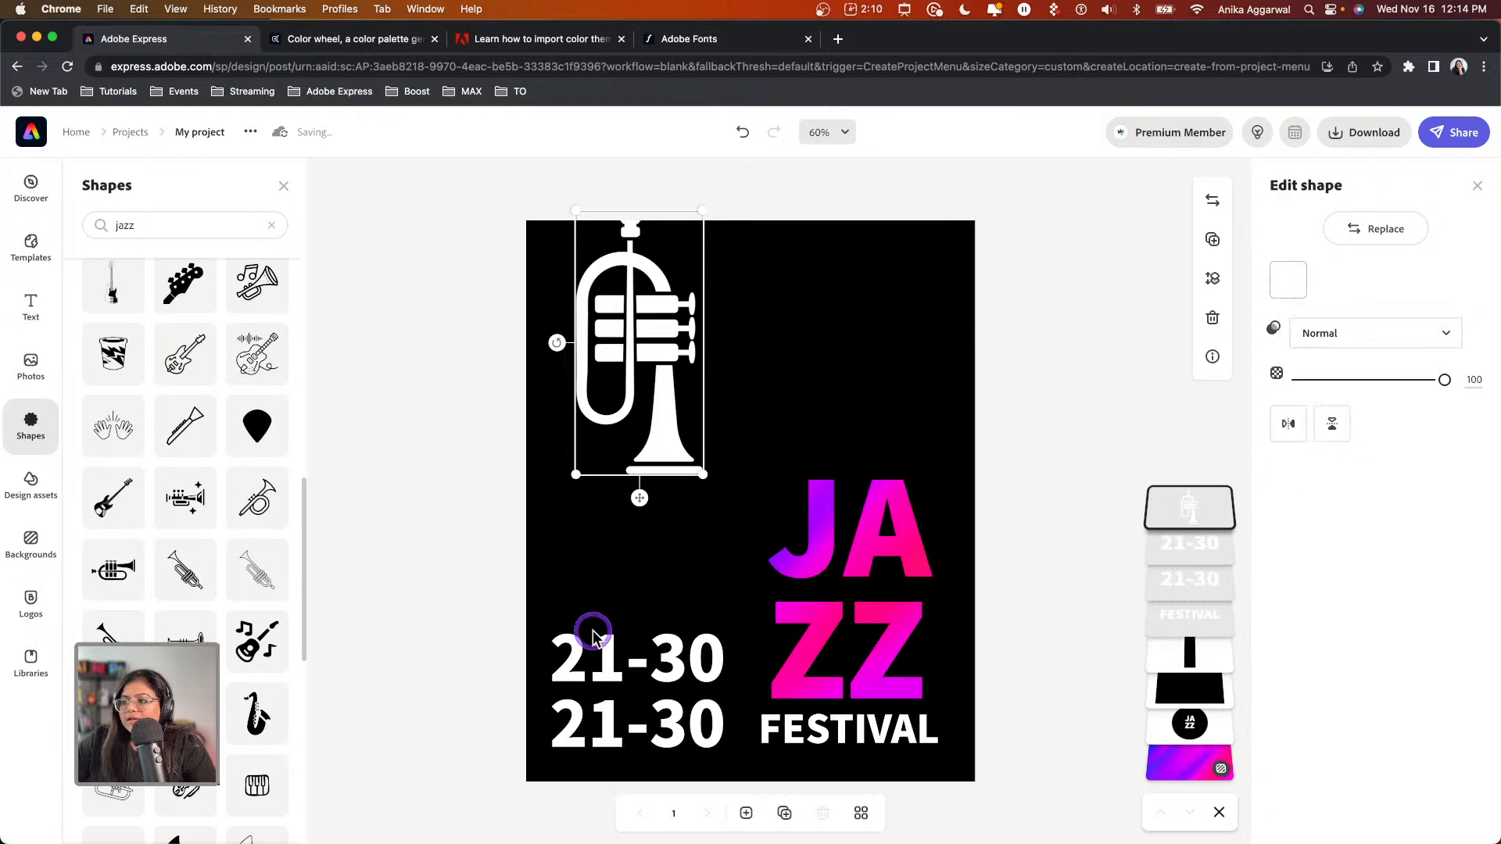
Place one 21-30 text in the poster's upper-right corner at size 110.8, and delete the other copy
{"action": "left_click_drag", "start_coordinate": [599, 648], "coordinate": [897, 298]}
{"action": "left_click", "coordinate": [665, 717]}
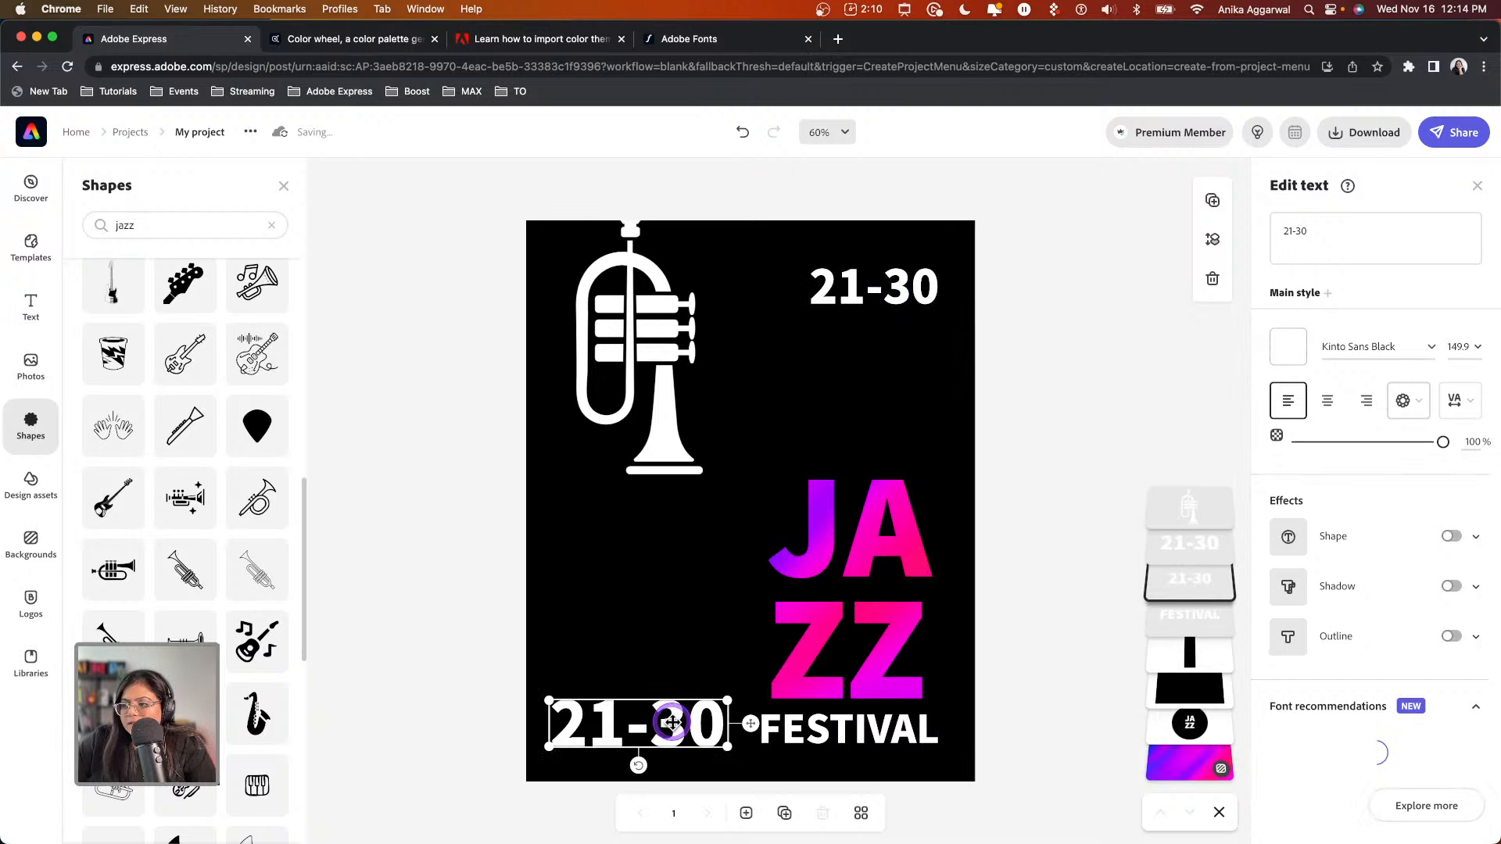
{"action": "key", "text": "Delete"}
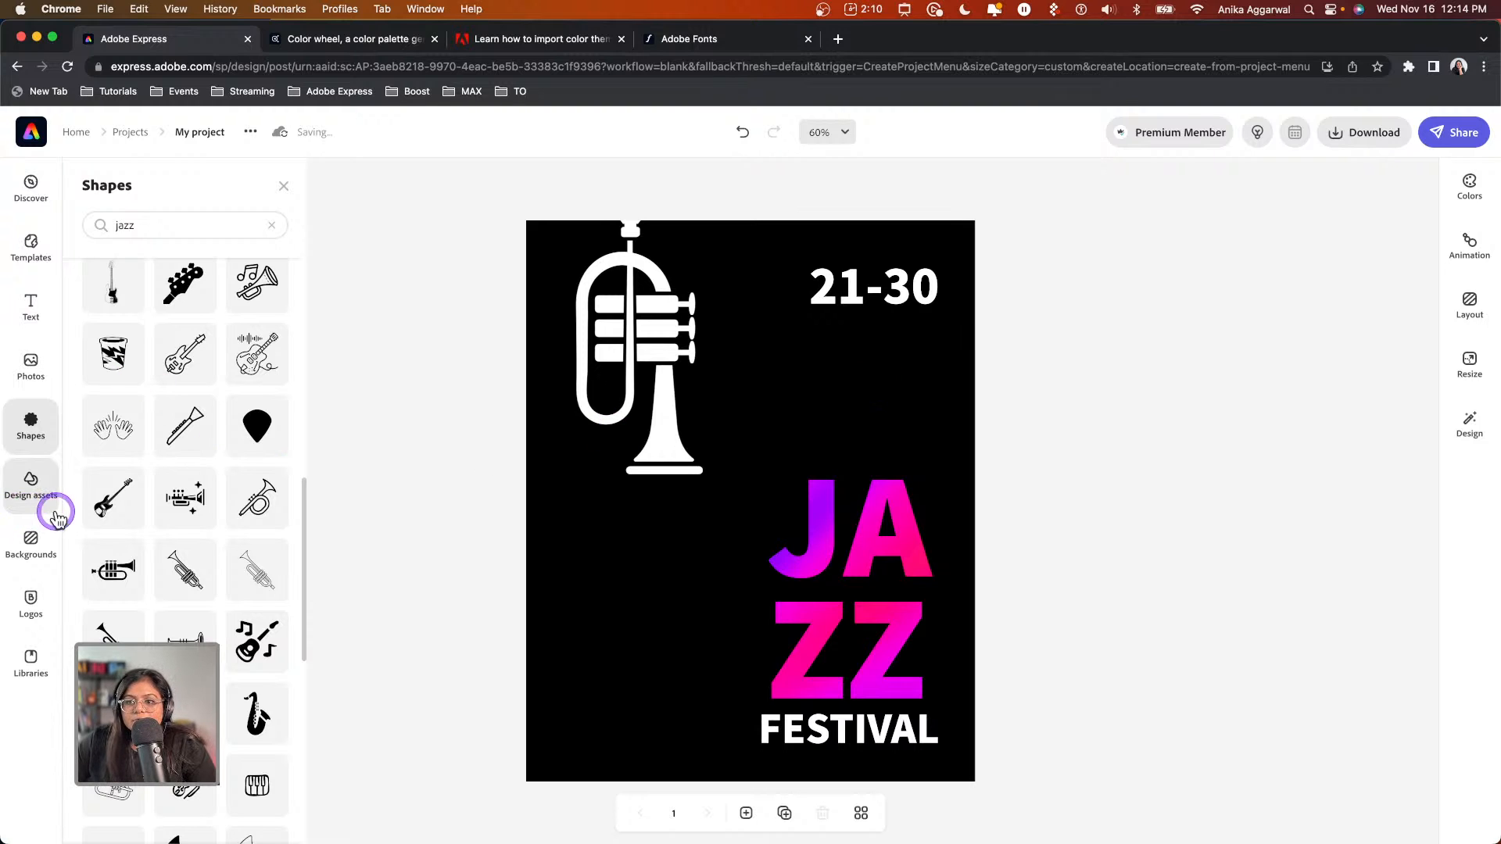
{"action": "left_click", "coordinate": [31, 539]}
{"action": "scroll", "coordinate": [255, 582], "scroll_direction": "down", "scroll_amount": 15}
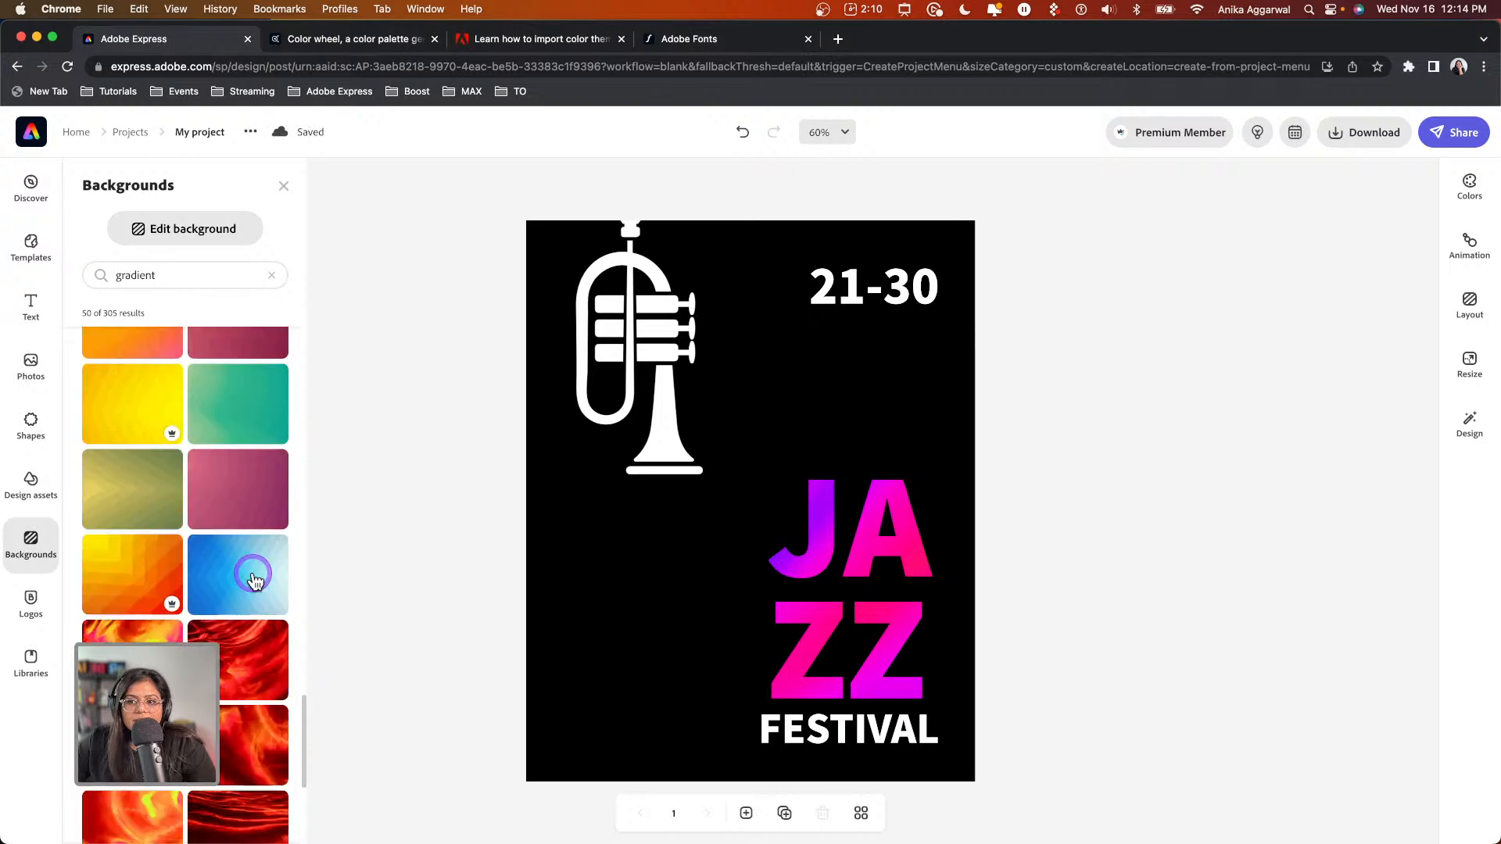
{"action": "scroll", "coordinate": [254, 580], "scroll_direction": "up", "scroll_amount": 15}
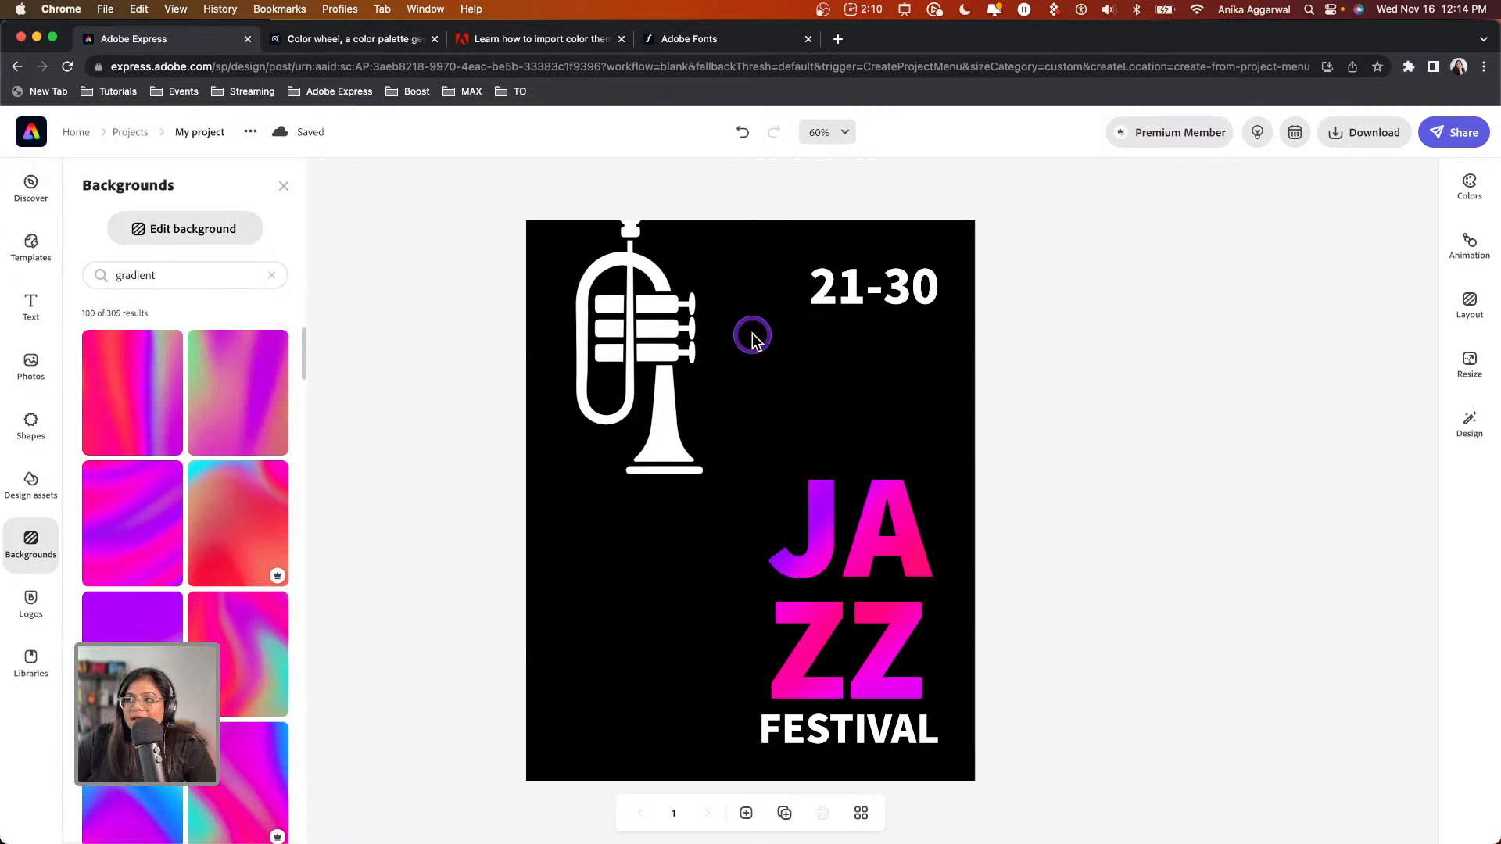
Try the suggested magenta and pink colors on the 21-30 text, and return it to white
{"action": "left_click", "coordinate": [927, 299]}
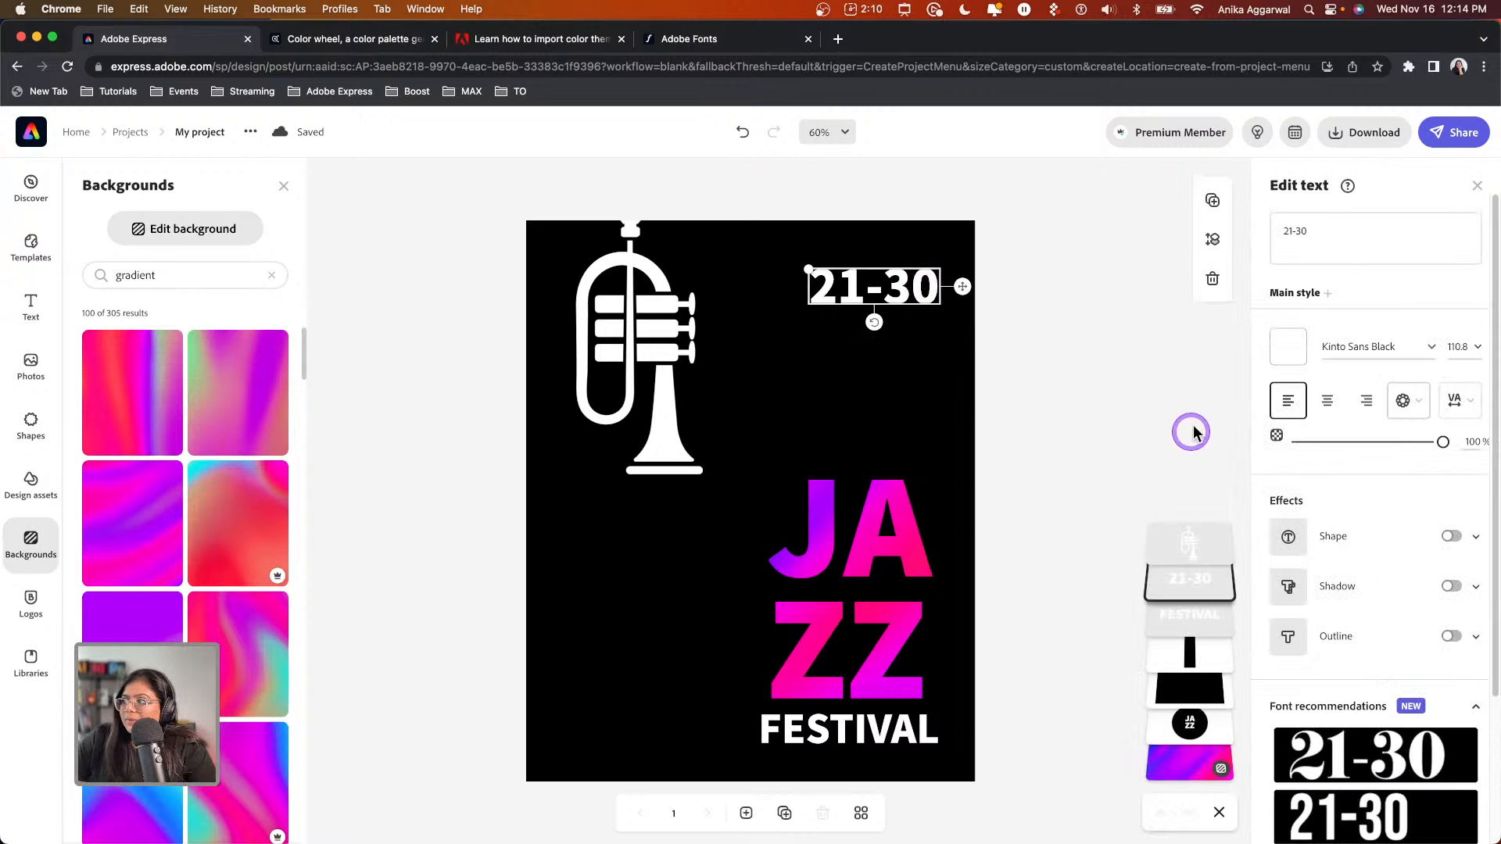
{"action": "left_click", "coordinate": [1289, 350]}
{"action": "left_click", "coordinate": [1346, 555]}
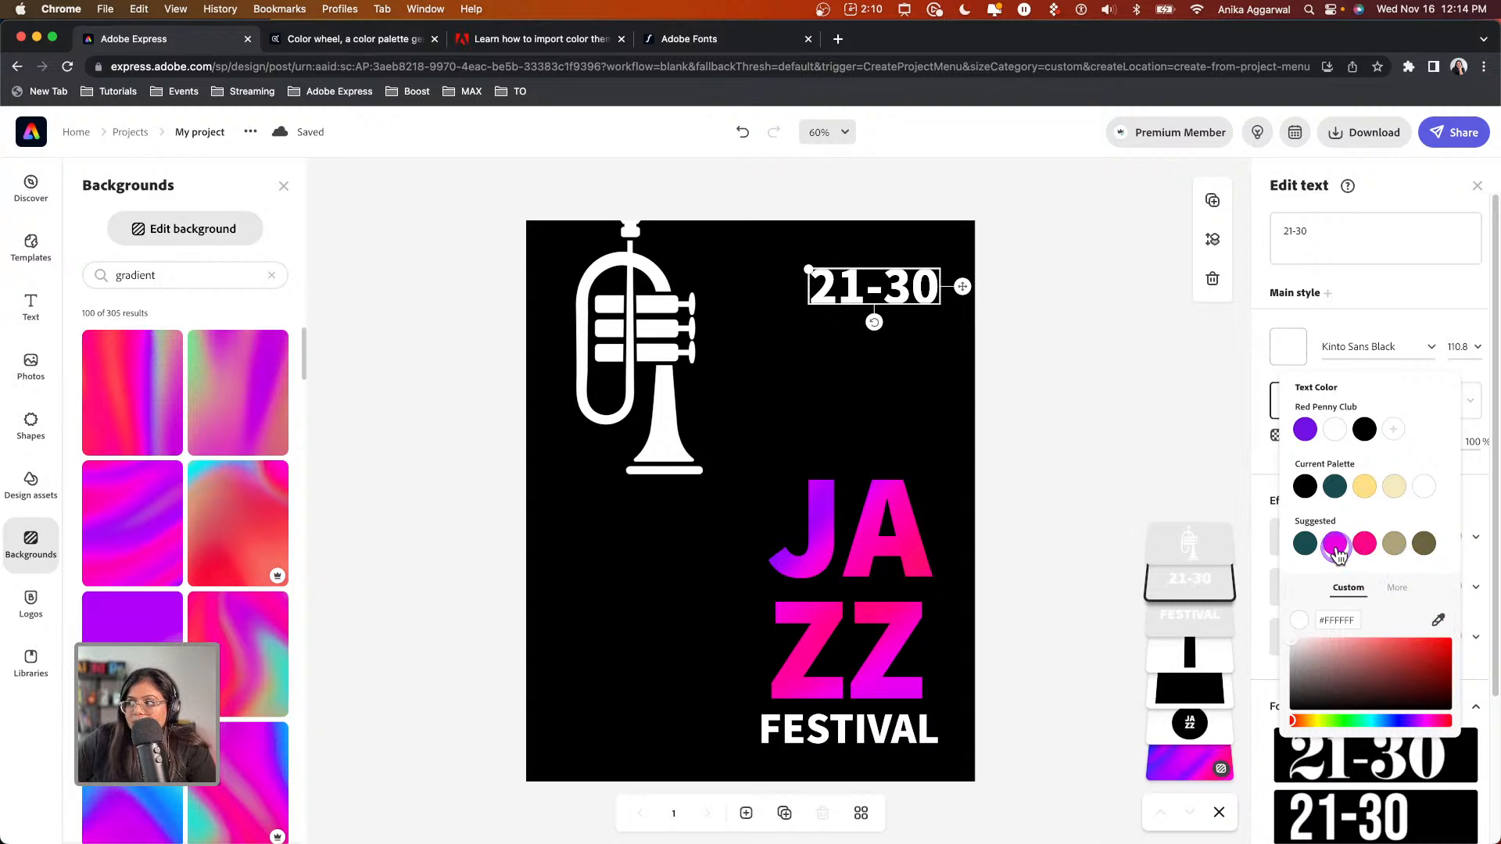
{"action": "left_click", "coordinate": [1338, 547]}
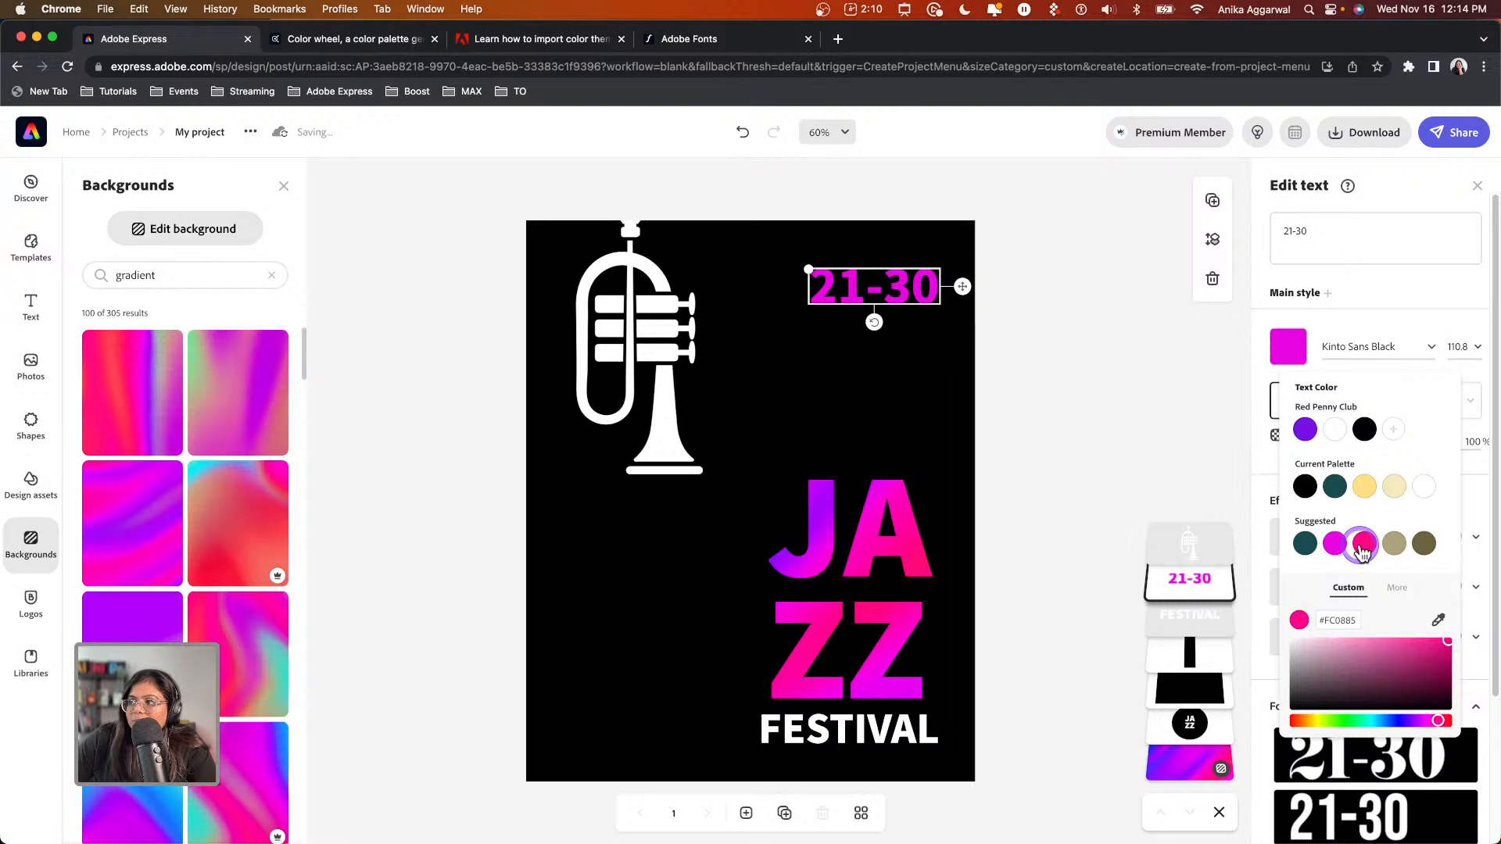
{"action": "left_click", "coordinate": [911, 306]}
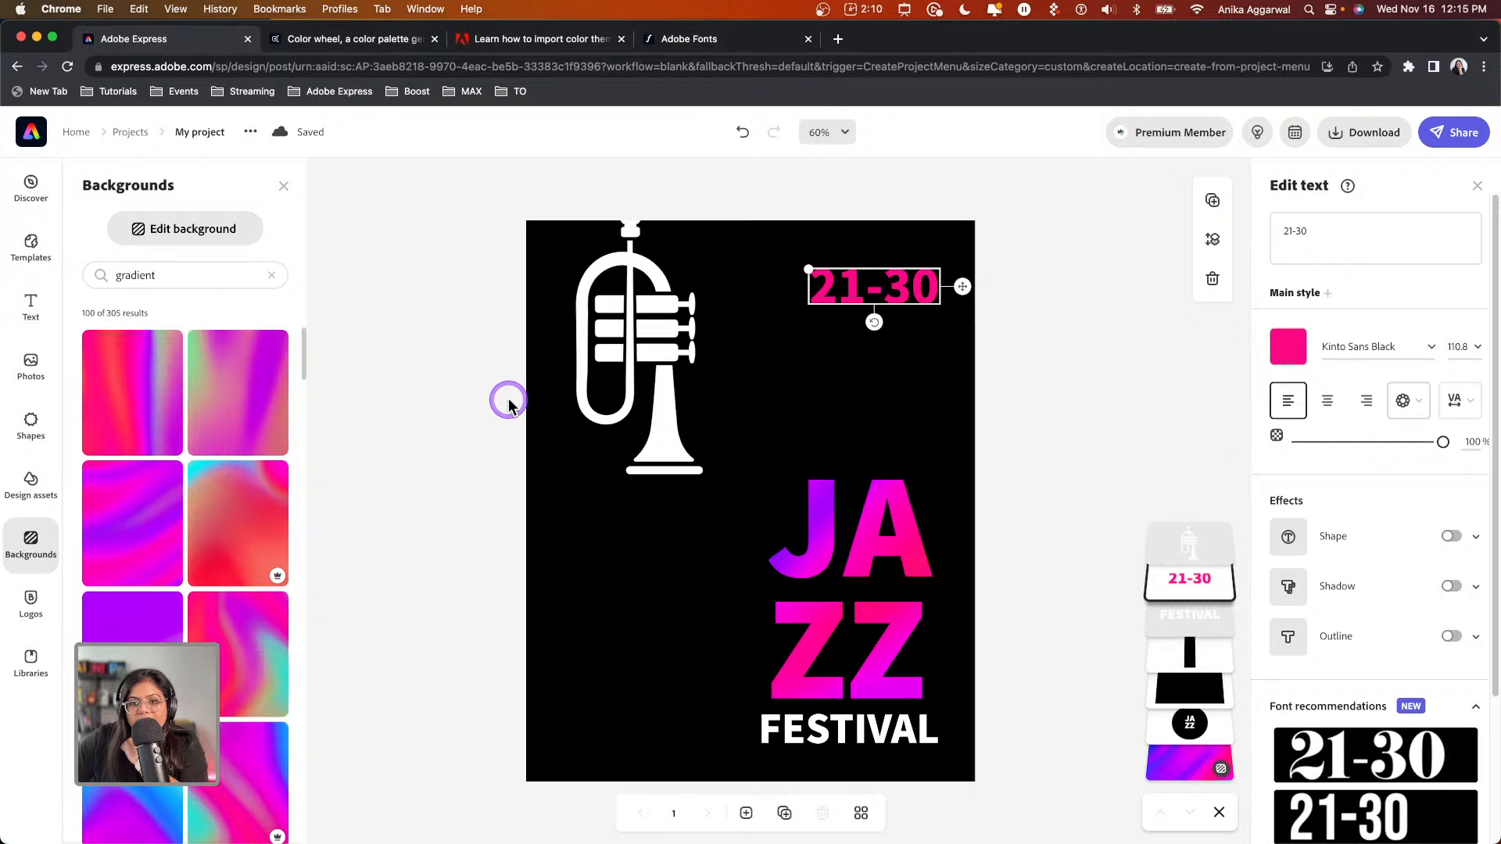
{"action": "left_click", "coordinate": [1294, 344]}
{"action": "left_click", "coordinate": [1335, 429]}
Enlarge the 21-30 text to size 141.7 and move it beside the ZZ letters, below the trumpet
{"action": "left_click_drag", "start_coordinate": [925, 291], "coordinate": [842, 422]}
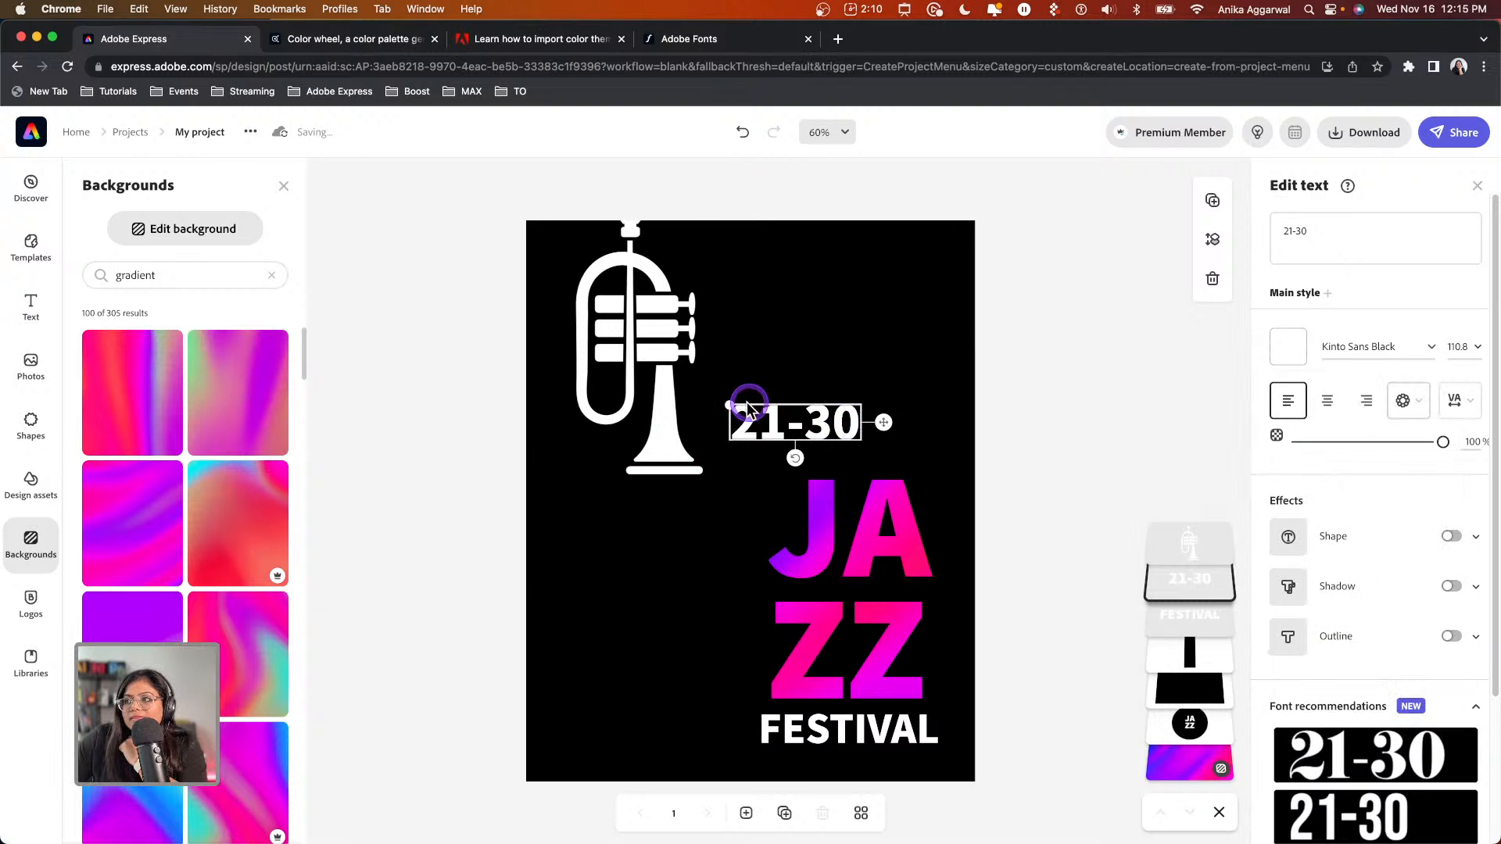
{"action": "left_click_drag", "start_coordinate": [730, 406], "coordinate": [697, 312]}
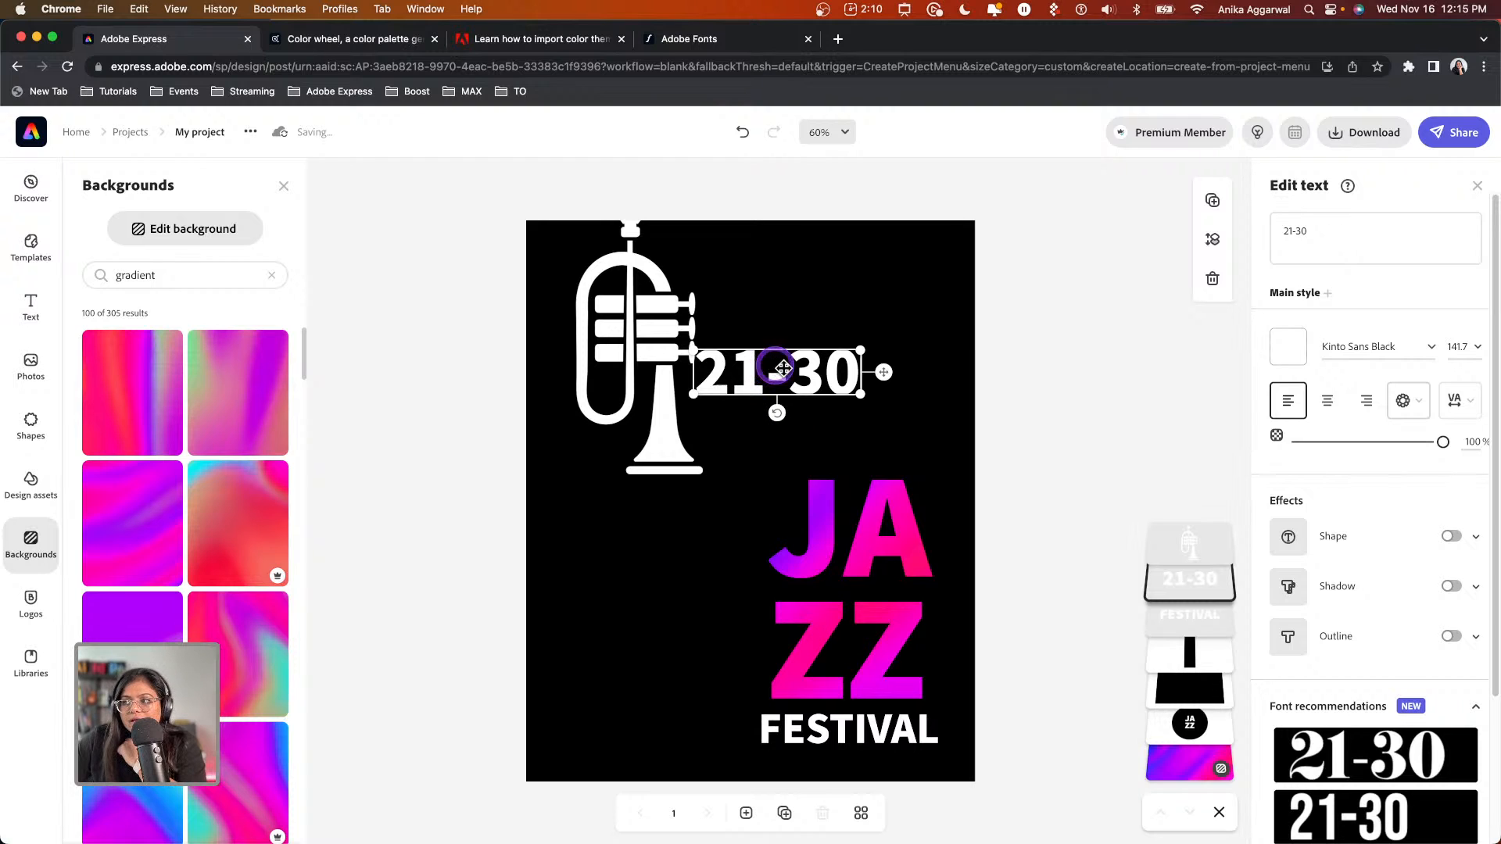
{"action": "left_click_drag", "start_coordinate": [803, 375], "coordinate": [674, 610]}
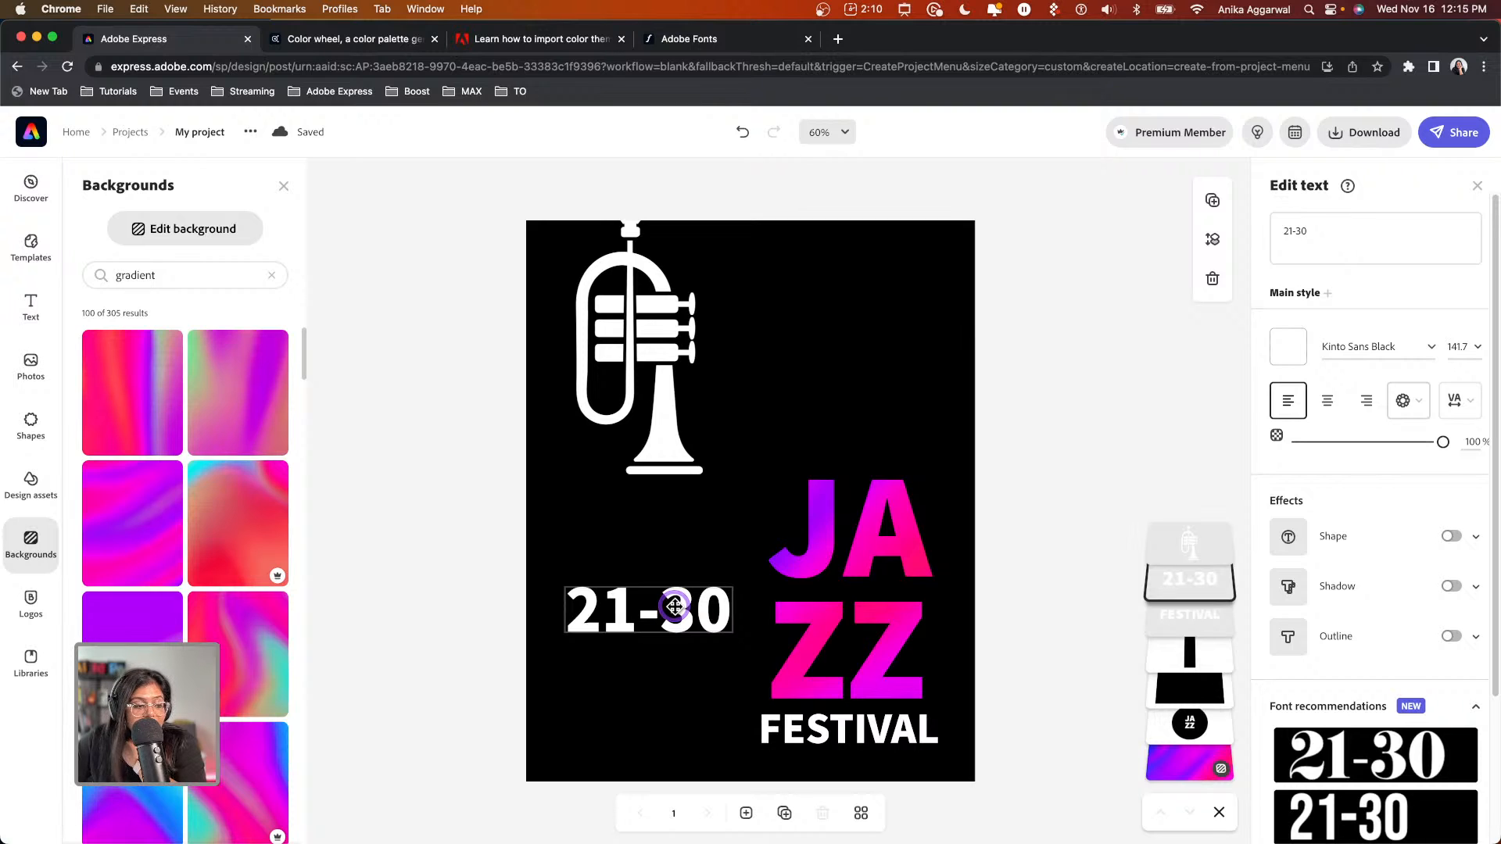
{"action": "left_click", "coordinate": [675, 607]}
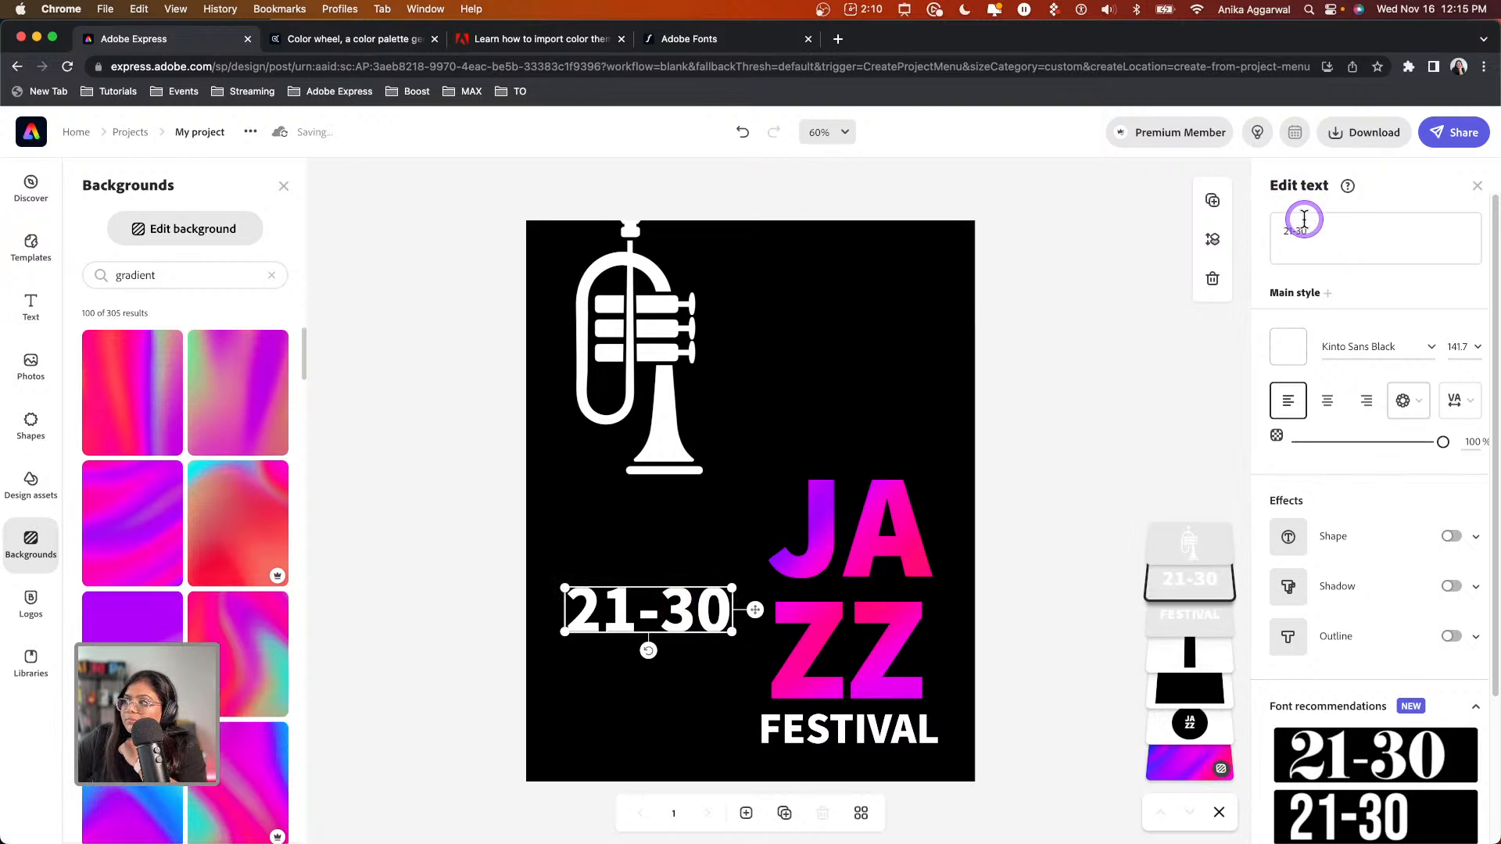
Break the date text into two lines, with 21- on the first and 30 on the second
{"action": "left_click", "coordinate": [1325, 235]}
{"action": "key", "text": "Return"}
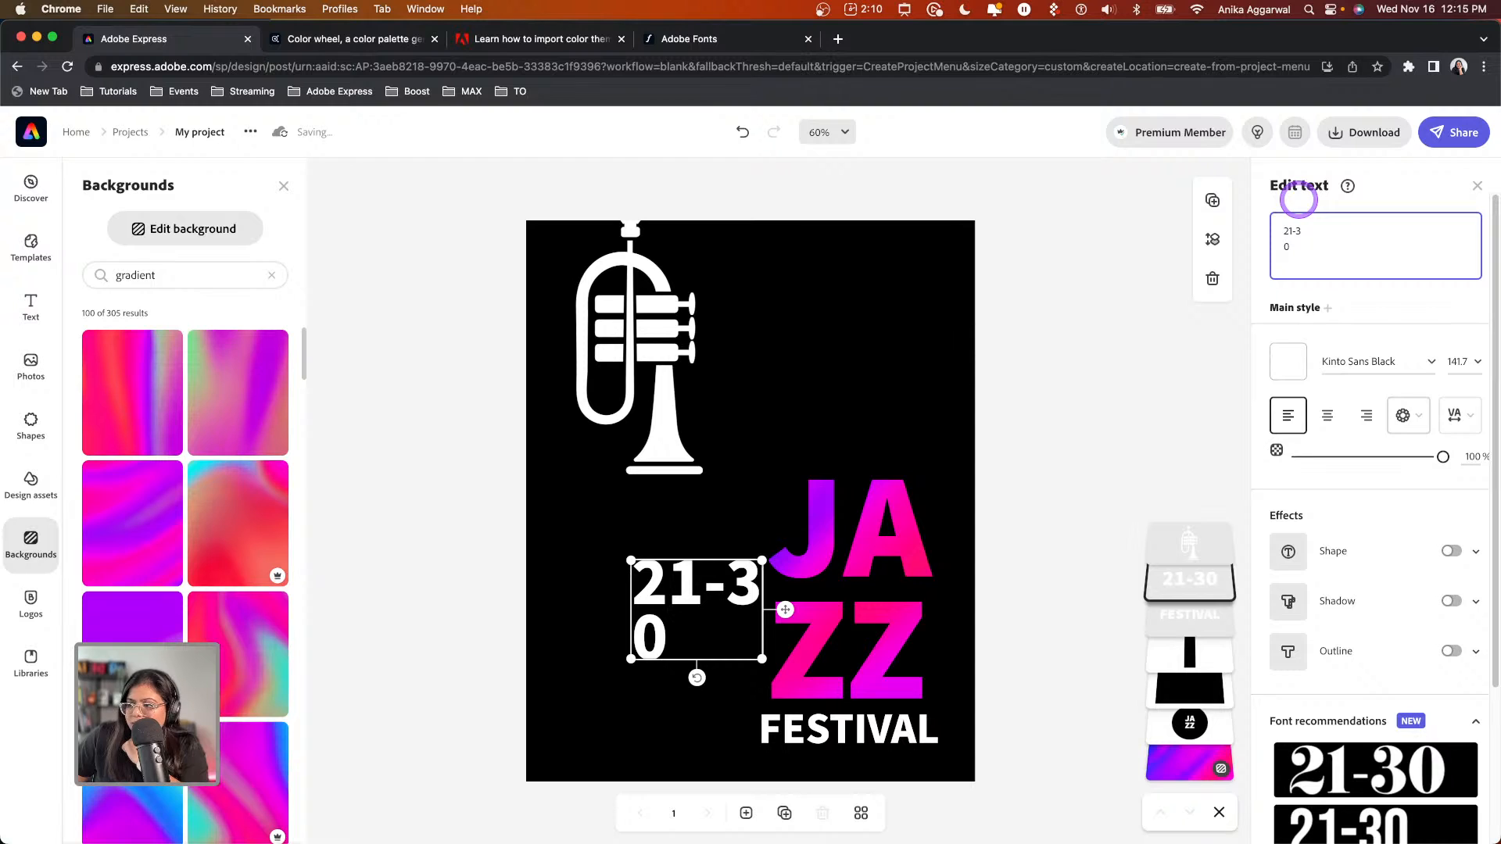
{"action": "key", "text": "BackSpace"}
{"action": "key", "text": "Return"}
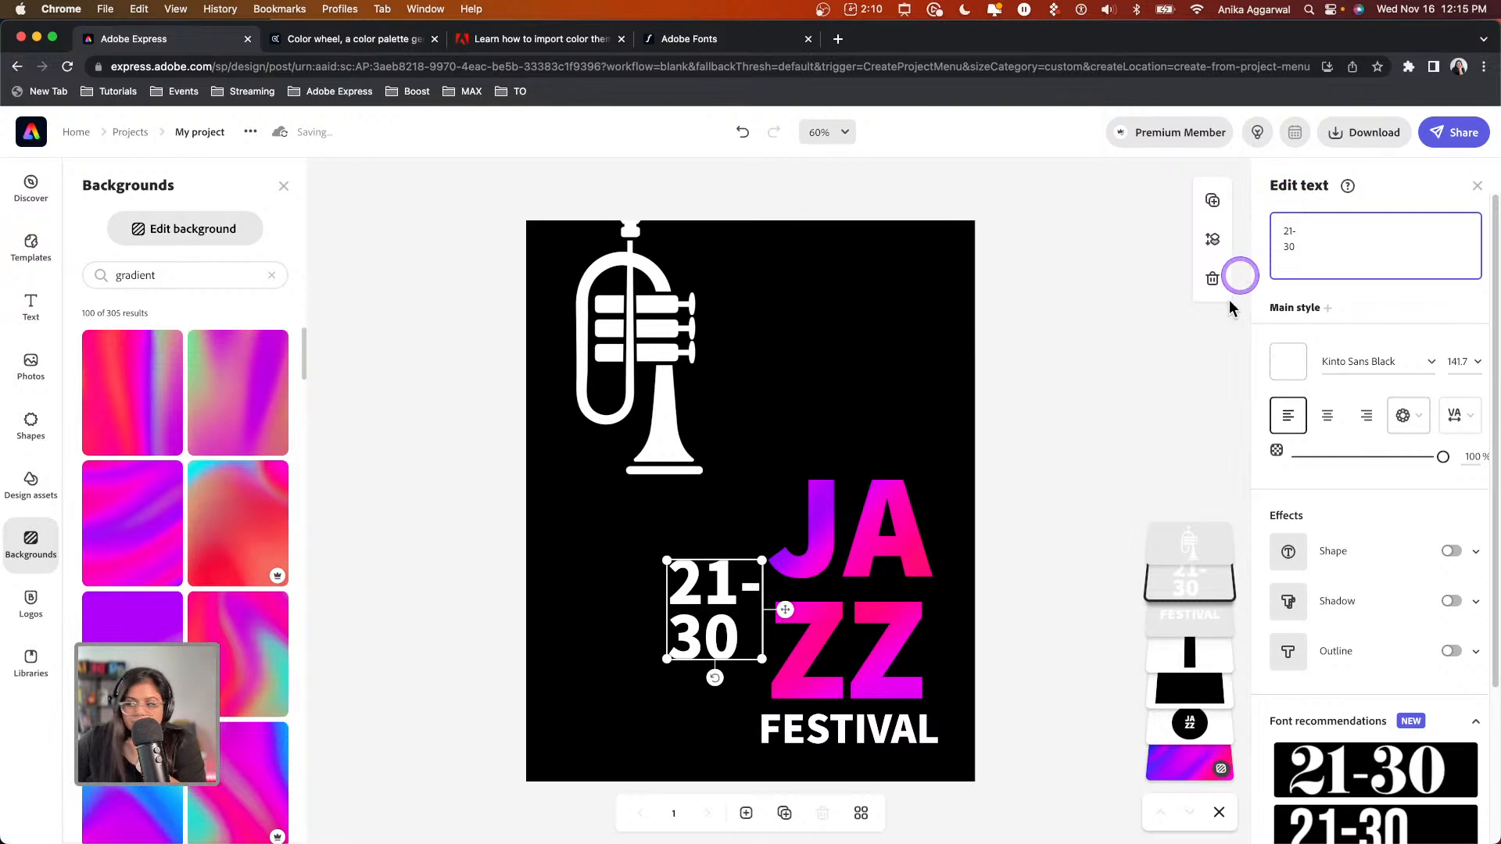
Enlarge the two-line date to size 159.5 and place it in the poster's lower-left corner, bottom-aligned with FESTIVAL
{"action": "left_click_drag", "start_coordinate": [704, 597], "coordinate": [667, 545]}
{"action": "left_click_drag", "start_coordinate": [621, 617], "coordinate": [604, 699]}
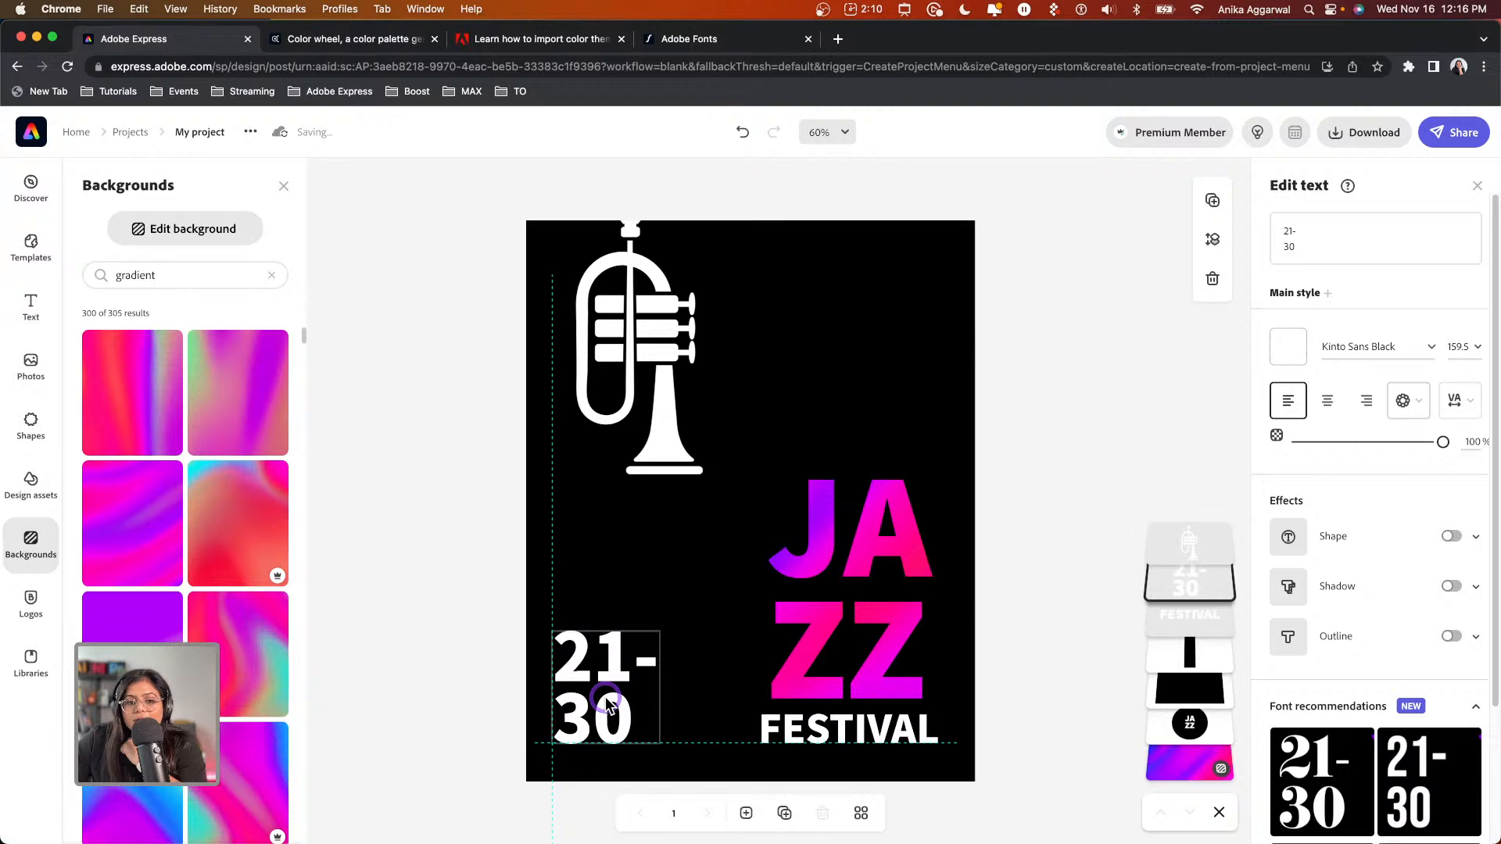
{"action": "left_click_drag", "start_coordinate": [607, 703], "coordinate": [607, 703]}
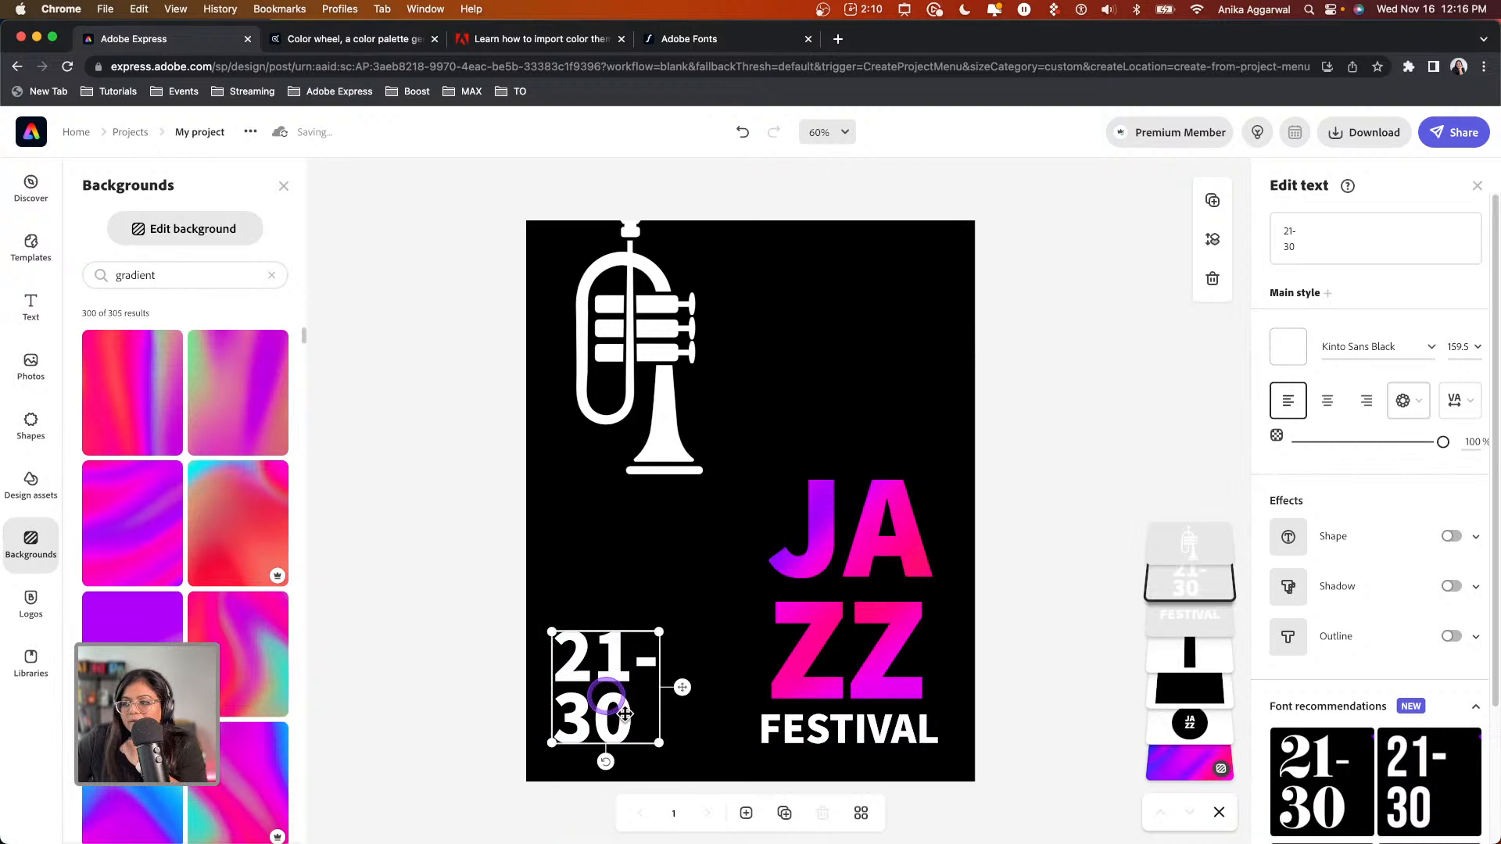
{"action": "left_click", "coordinate": [1072, 491]}
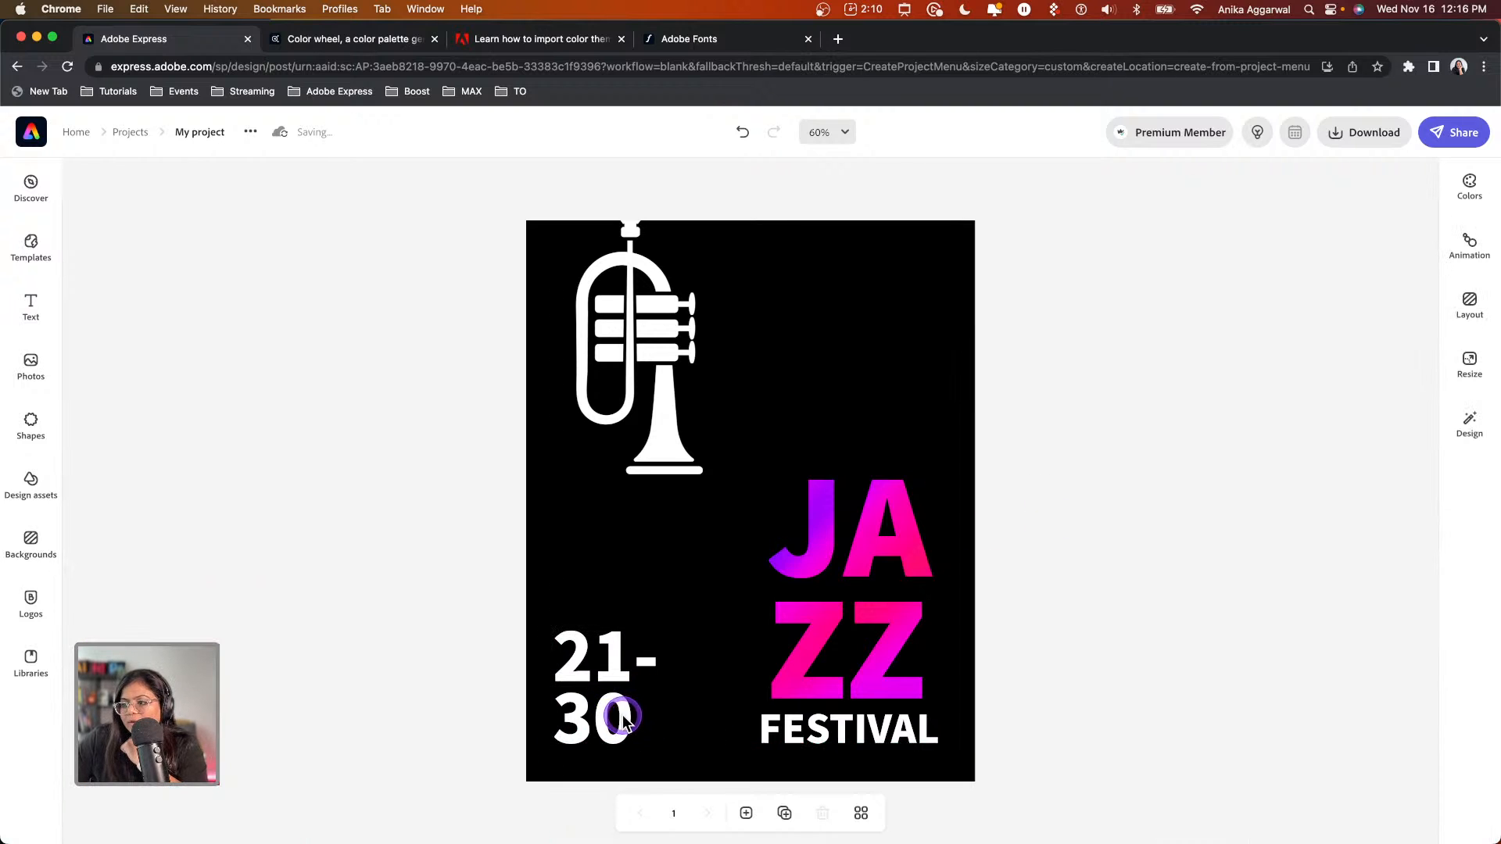
Change the date's first line to 20- and move the date back to the poster's lower-left corner, bottom-aligned with FESTIVAL
{"action": "left_click", "coordinate": [623, 720]}
{"action": "left_click", "coordinate": [1292, 231]}
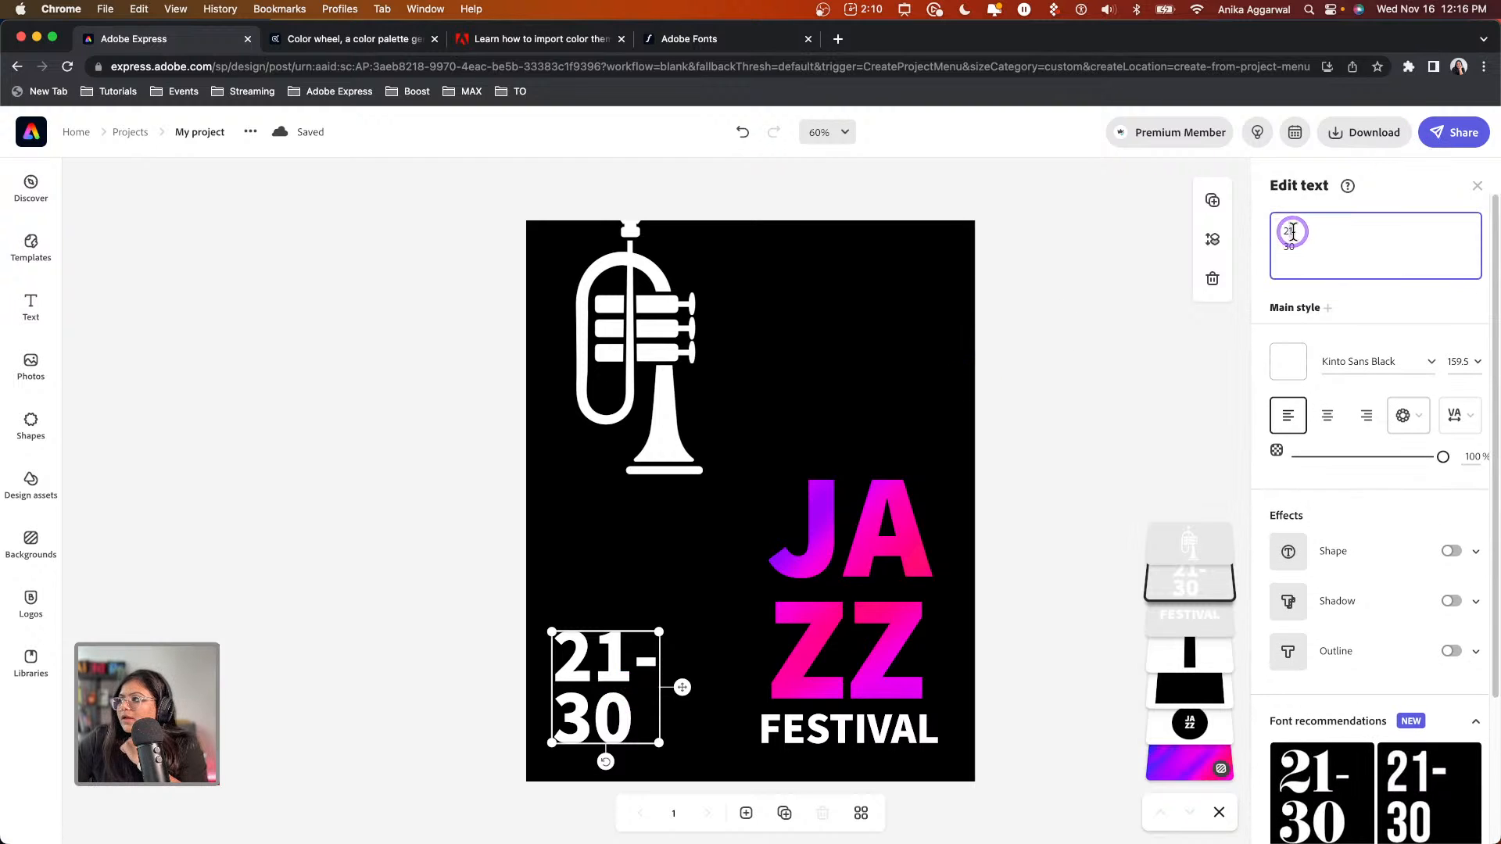
{"action": "key", "text": "BackSpace"}
{"action": "type", "text": "0"}
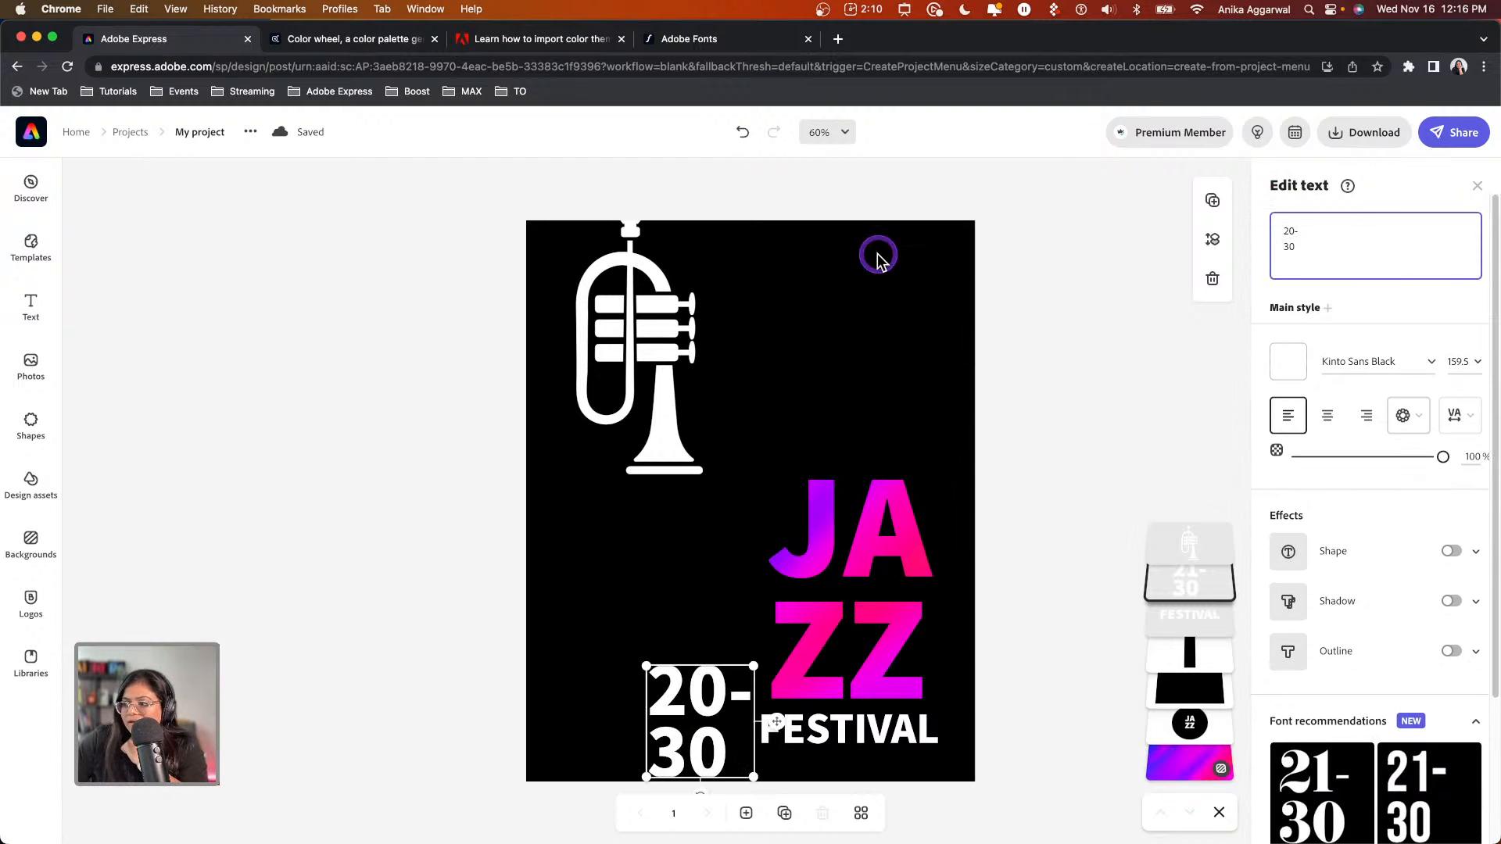
{"action": "left_click_drag", "start_coordinate": [702, 698], "coordinate": [614, 670]}
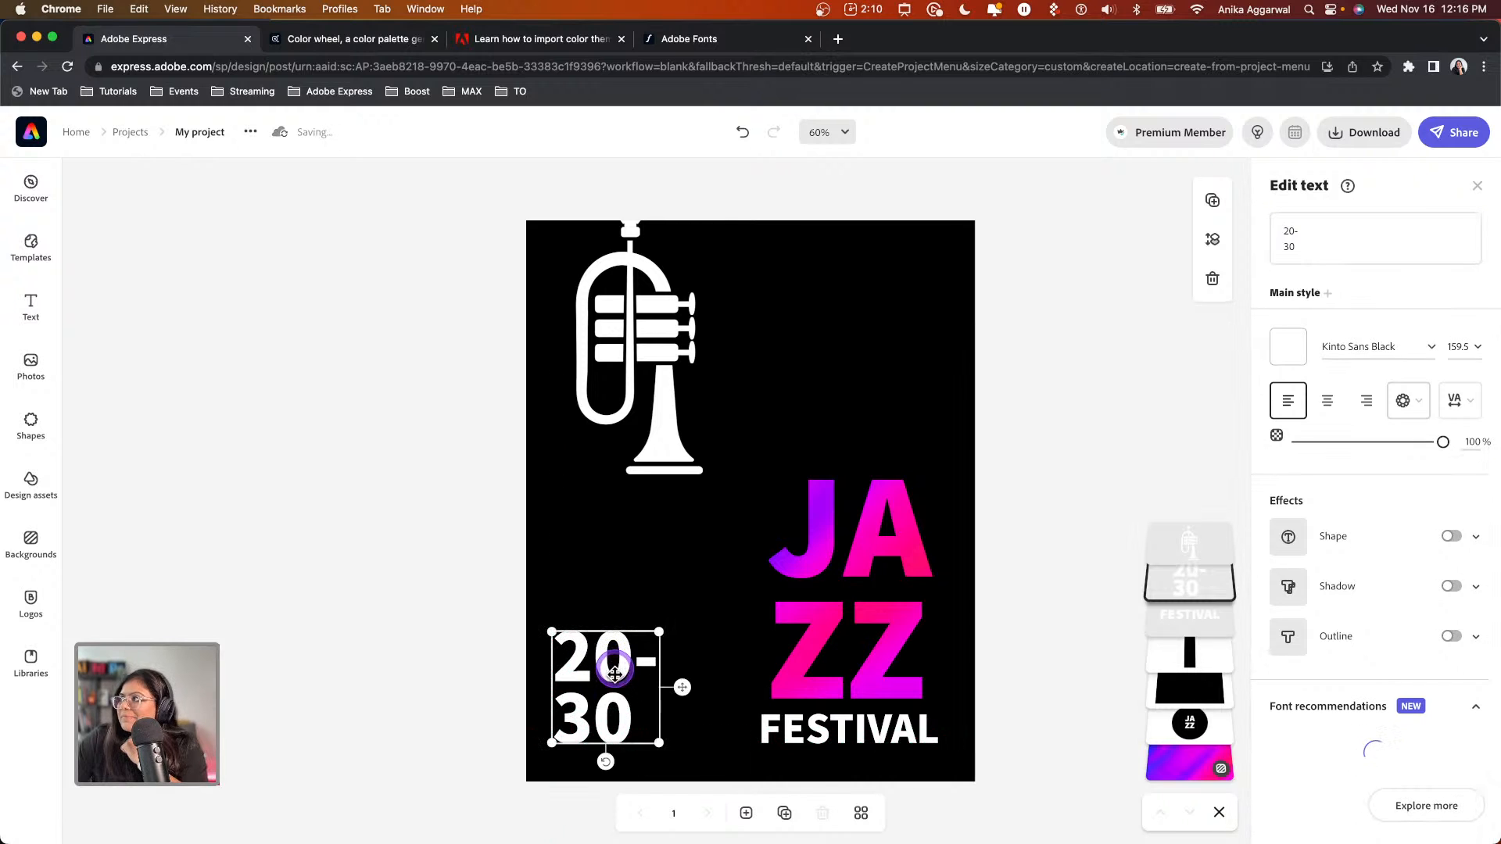
{"action": "left_click", "coordinate": [1077, 383]}
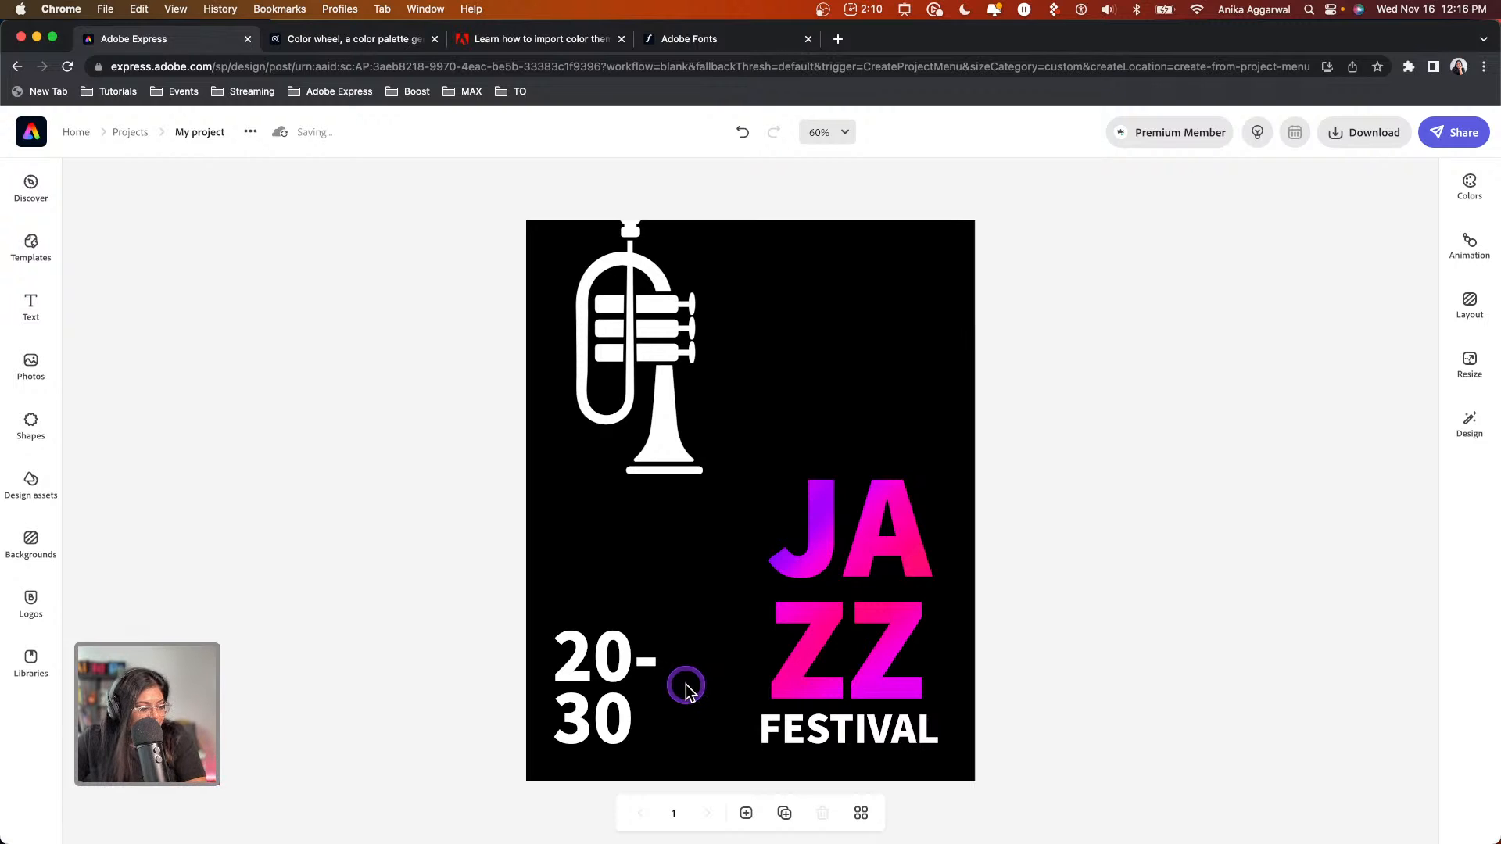
Duplicate the 20-30 date text, replace the copy's wording with JUNE, and shrink it to size 85.4
{"action": "left_click", "coordinate": [619, 721]}
{"action": "left_click_drag", "start_coordinate": [613, 697], "coordinate": [606, 736]}
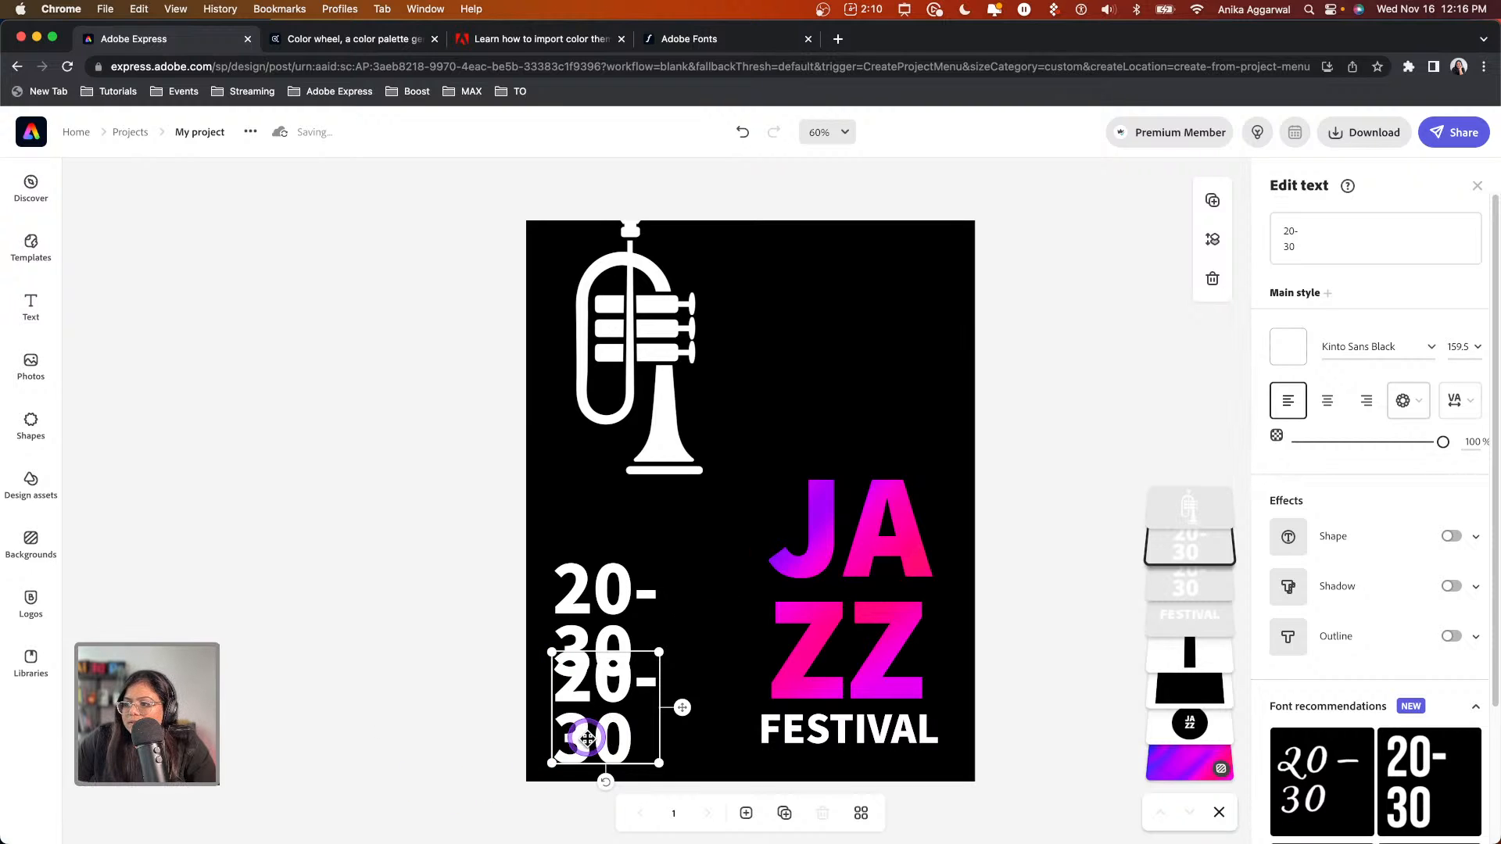
{"action": "double_click", "coordinate": [586, 738]}
{"action": "left_click", "coordinate": [1296, 234]}
{"action": "type", "text": "JUNE"}
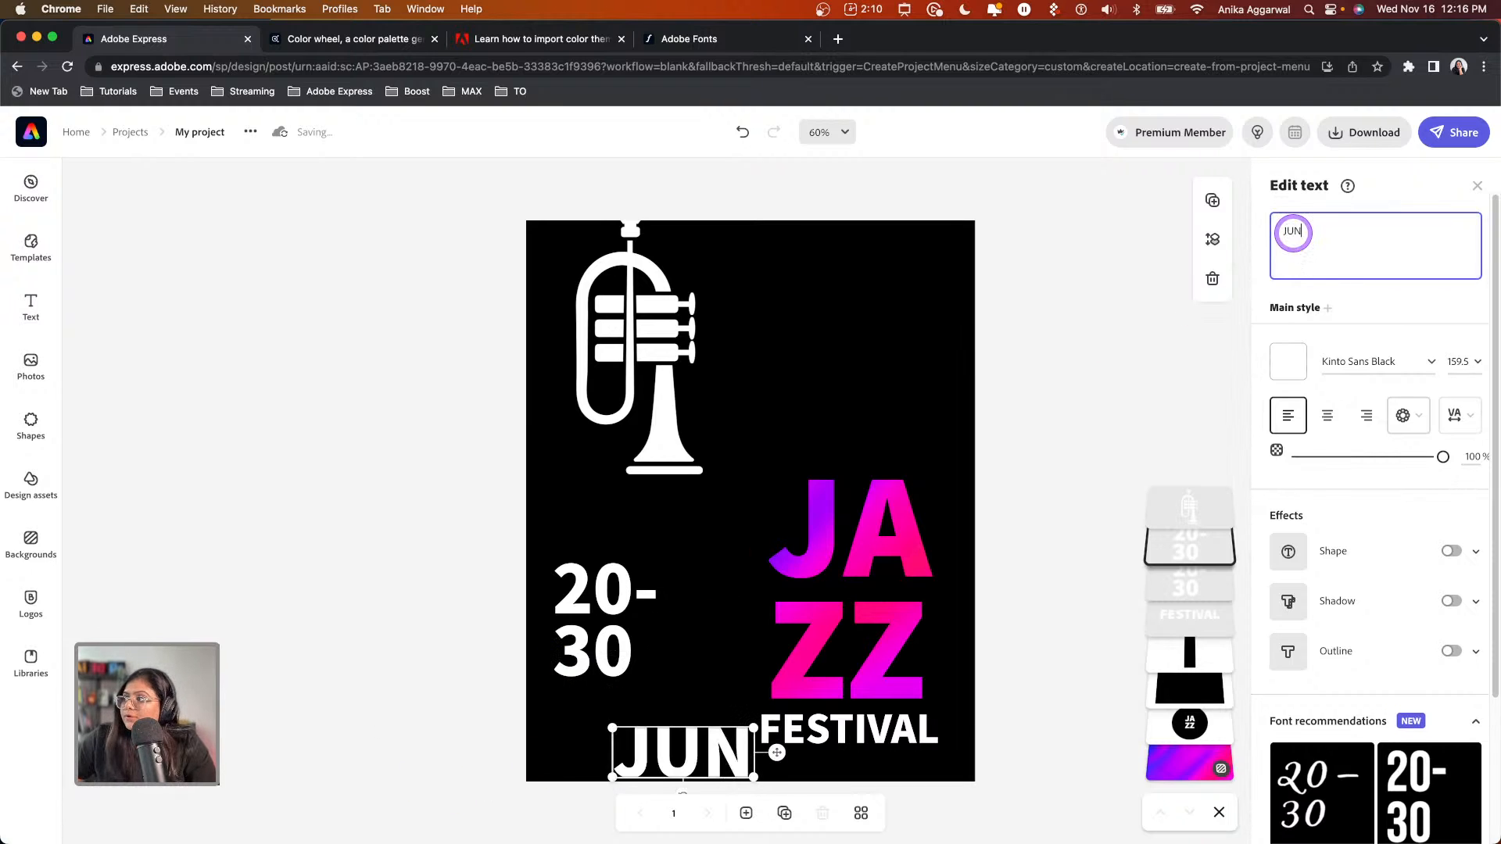
{"action": "left_click", "coordinate": [763, 775]}
{"action": "left_click_drag", "start_coordinate": [764, 775], "coordinate": [670, 754]}
Color the JUNE text with the suggested magenta #E704E1 and place it directly beneath 30, left-aligned with the date
{"action": "left_click", "coordinate": [1324, 346]}
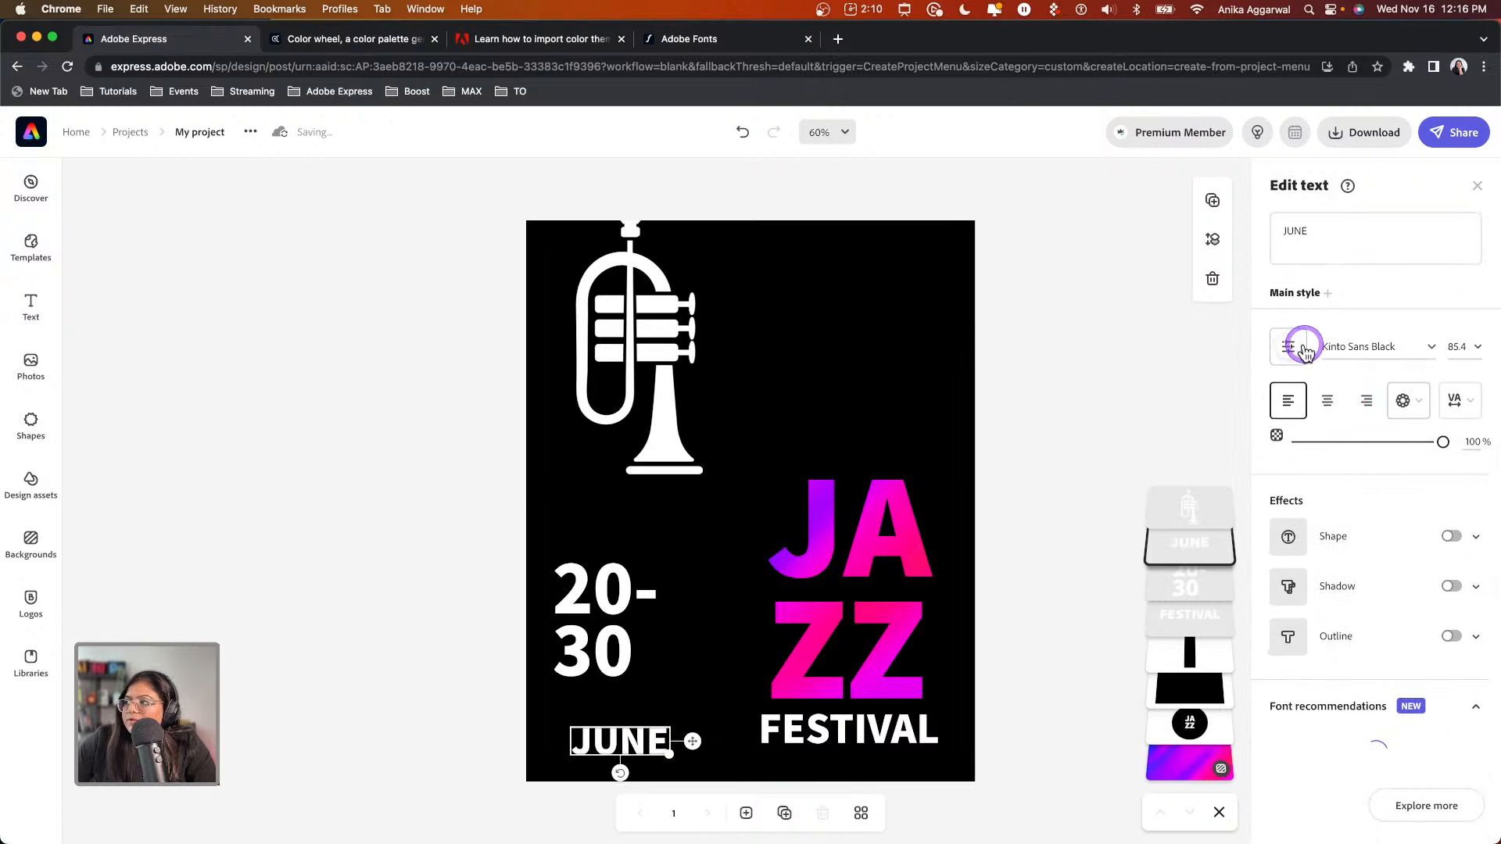
{"action": "left_click", "coordinate": [1292, 346]}
{"action": "left_click", "coordinate": [1337, 543]}
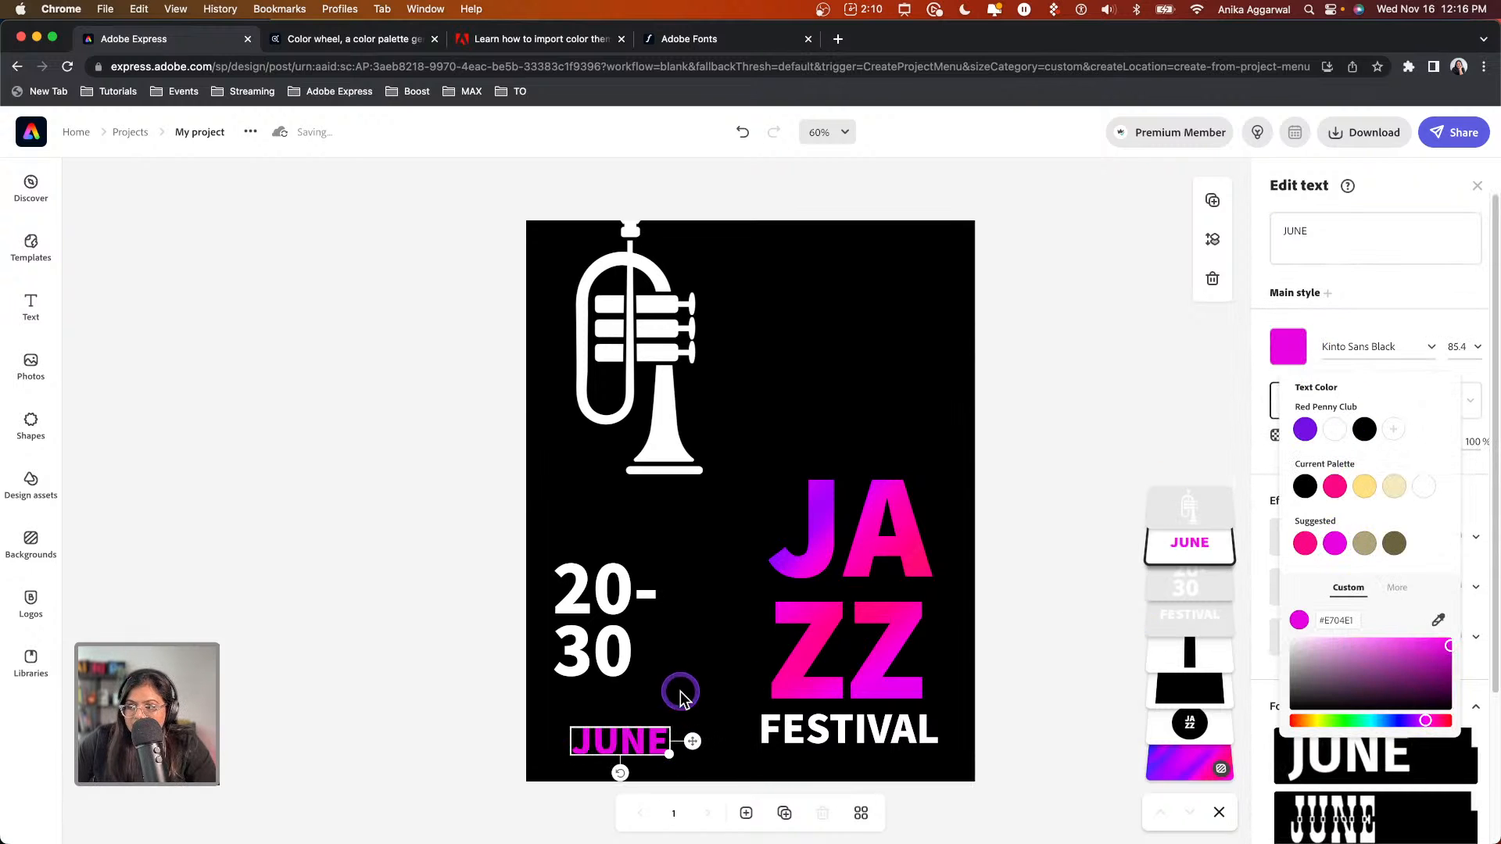
{"action": "left_click_drag", "start_coordinate": [630, 737], "coordinate": [633, 706]}
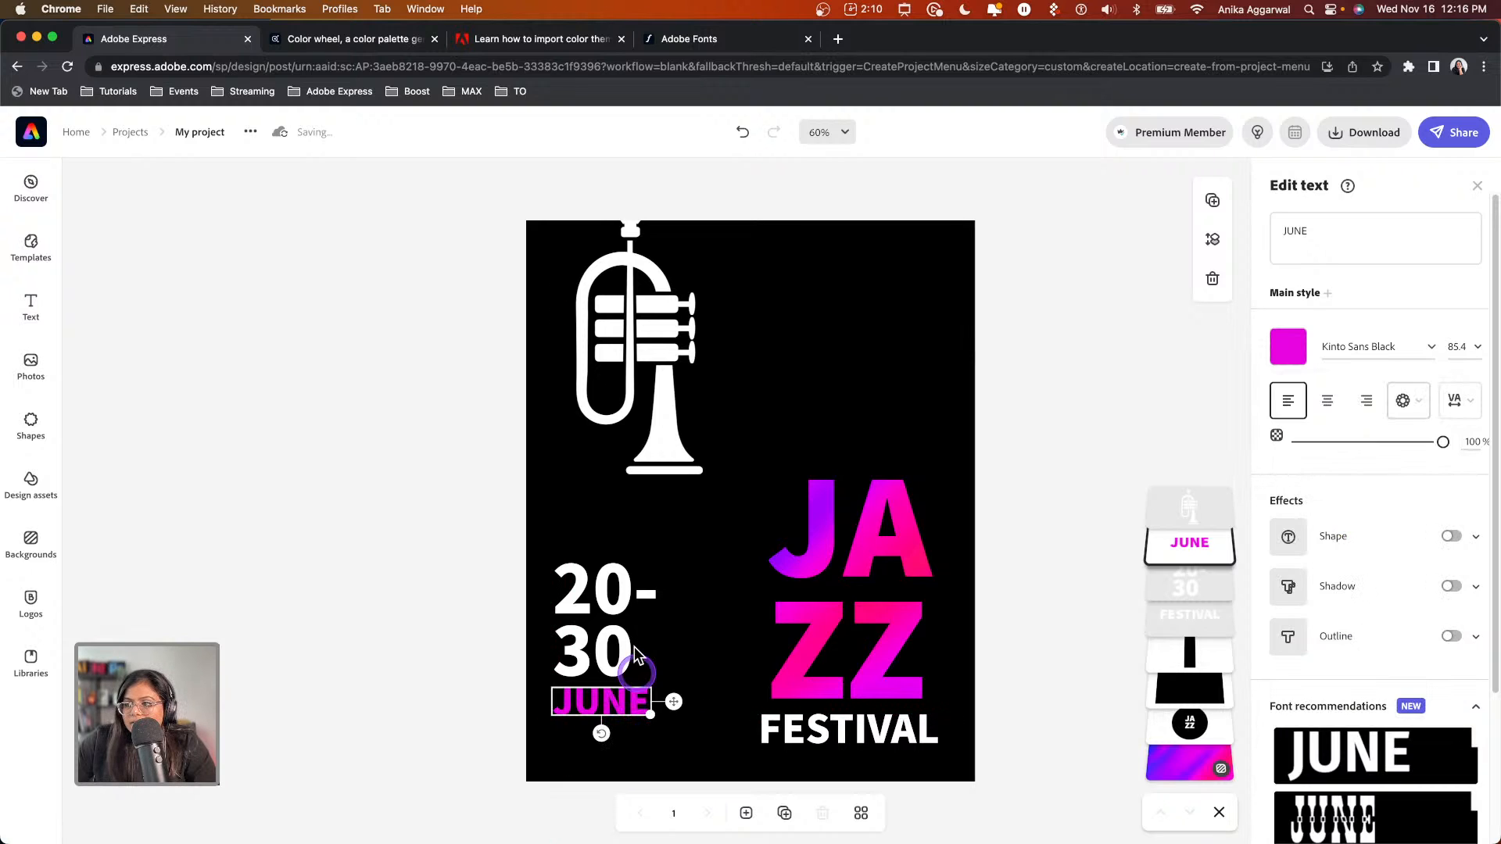
{"action": "left_click", "coordinate": [632, 649]}
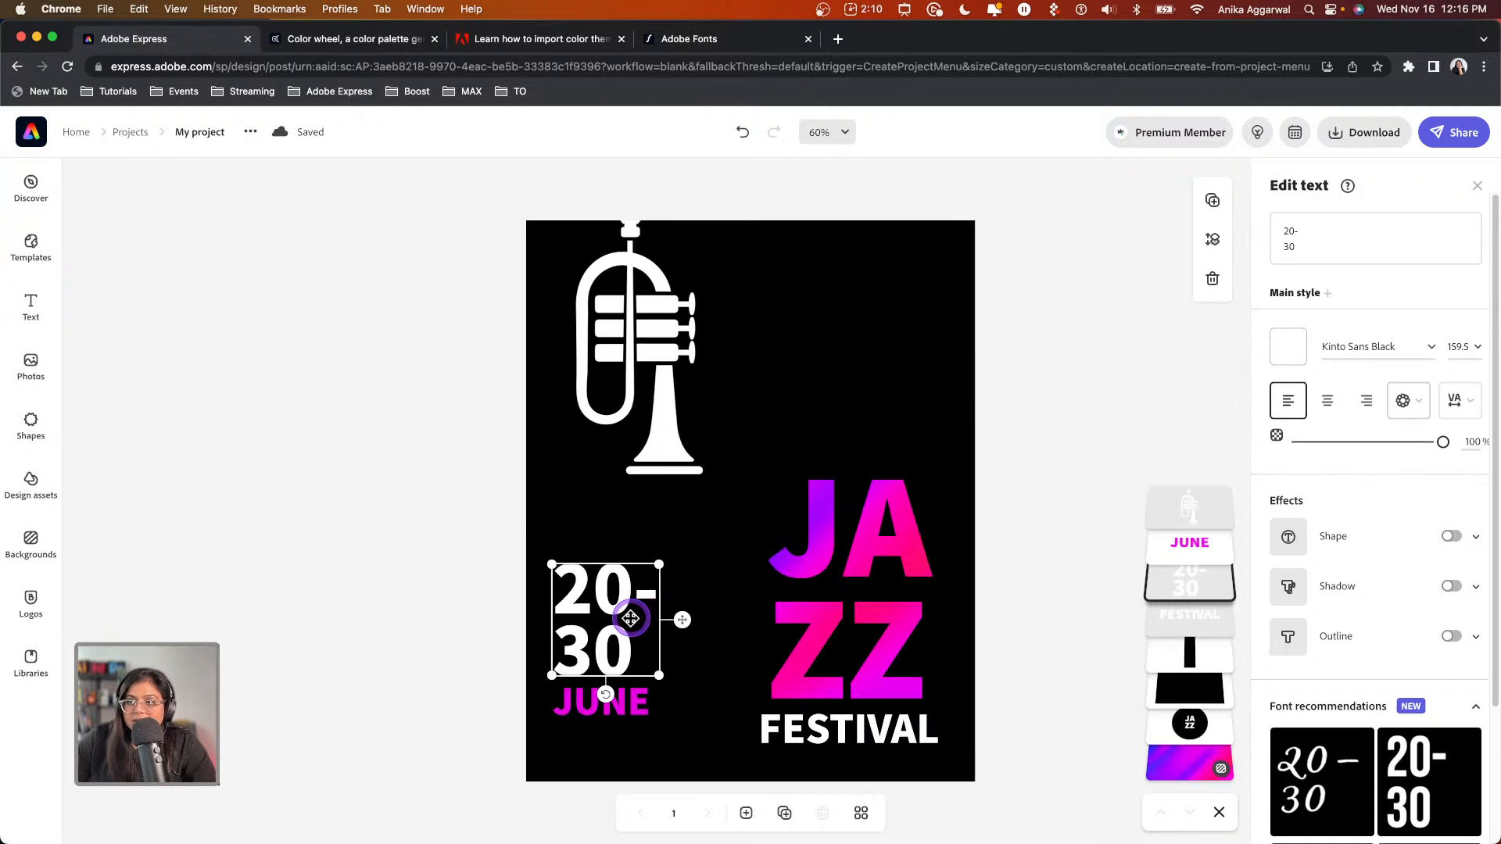
Duplicate the poster page and check both pages in the all-pages overview
{"action": "left_click", "coordinate": [860, 814]}
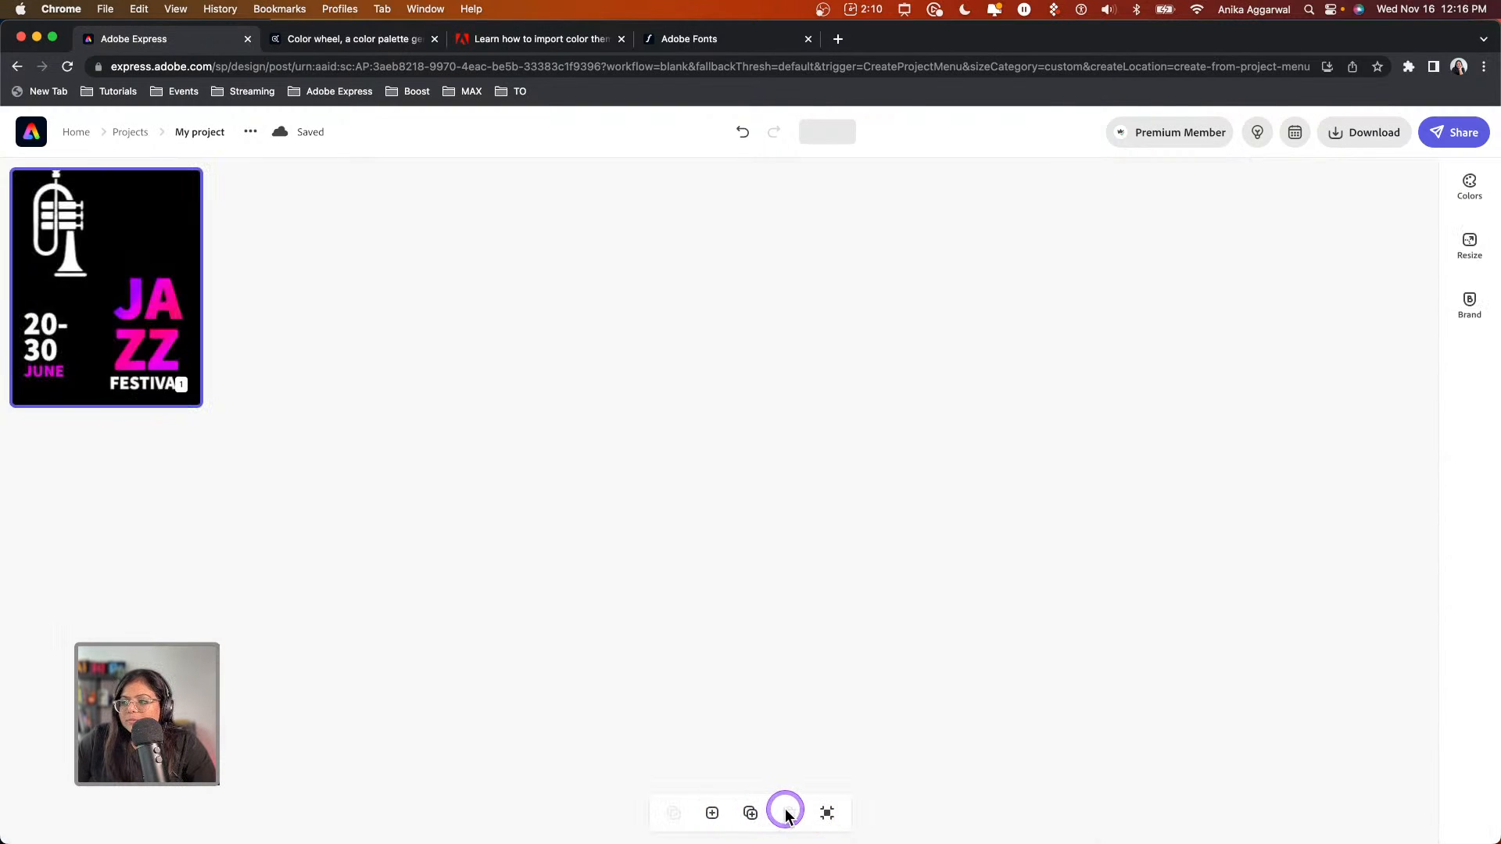
{"action": "left_click", "coordinate": [825, 814]}
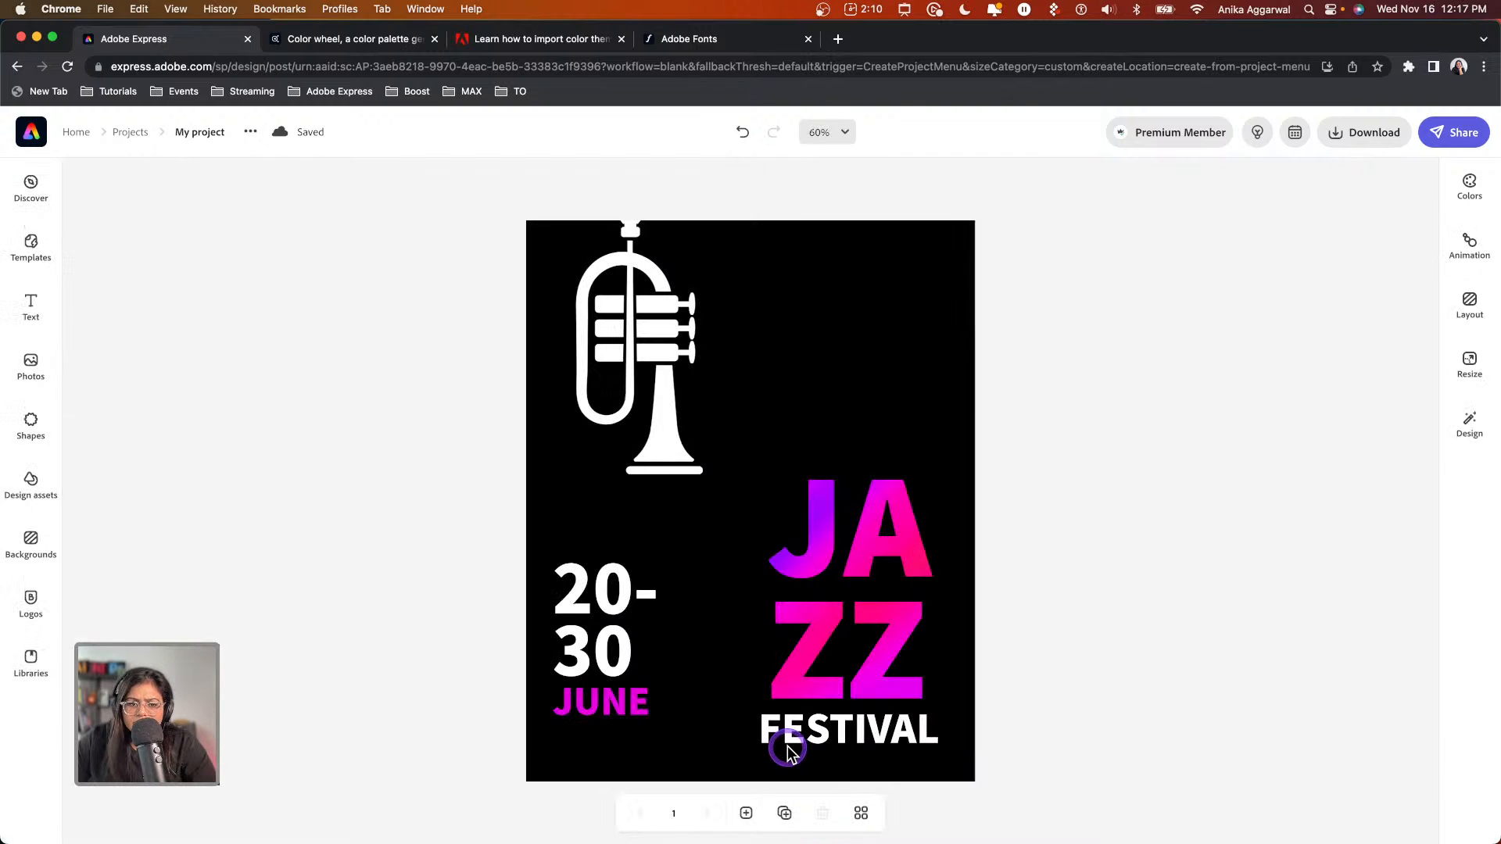
{"action": "left_click", "coordinate": [785, 813]}
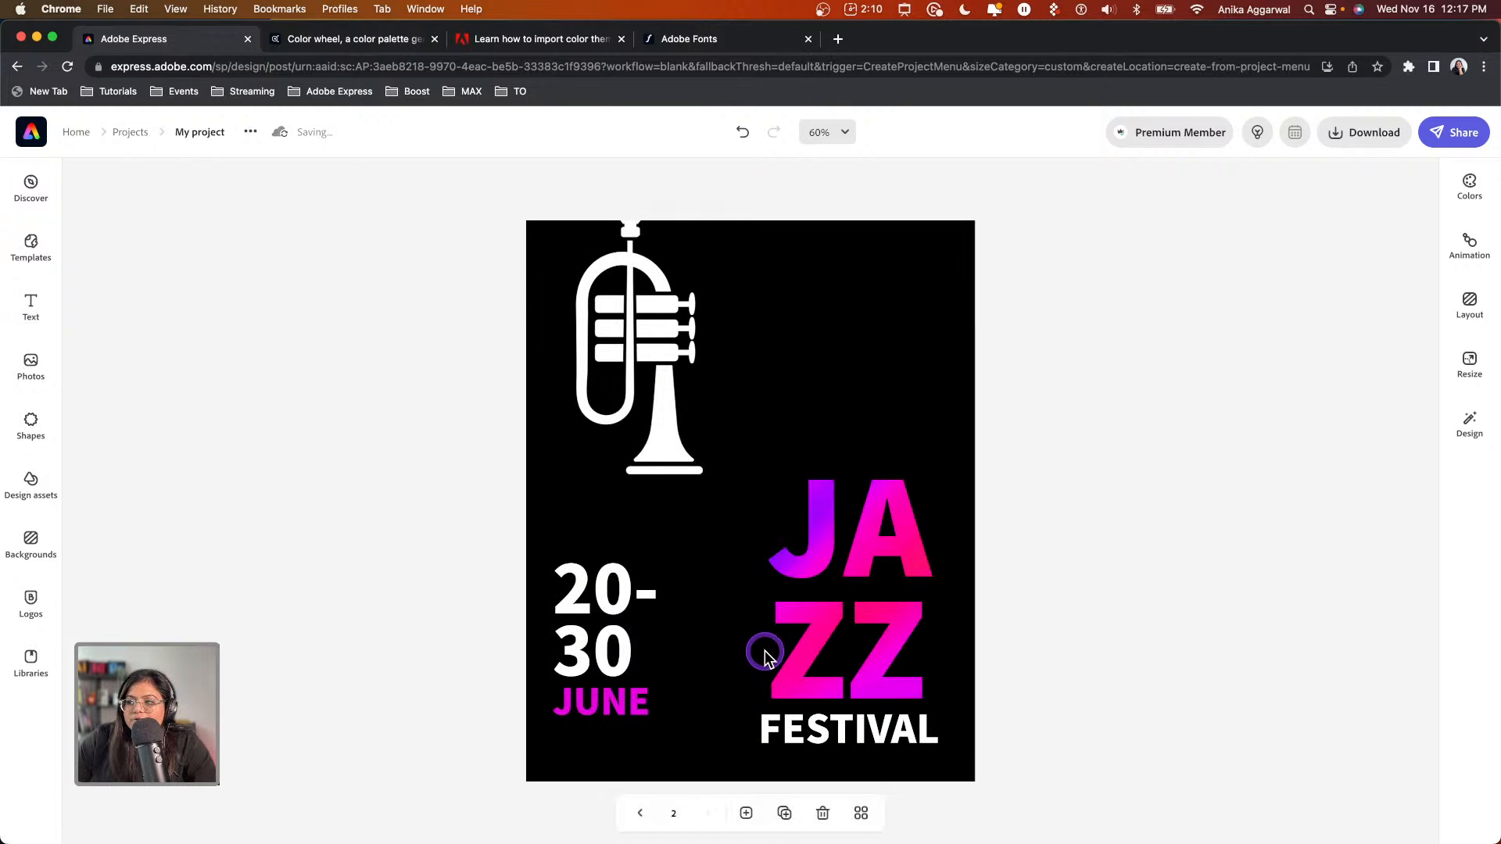
{"action": "left_click", "coordinate": [862, 814]}
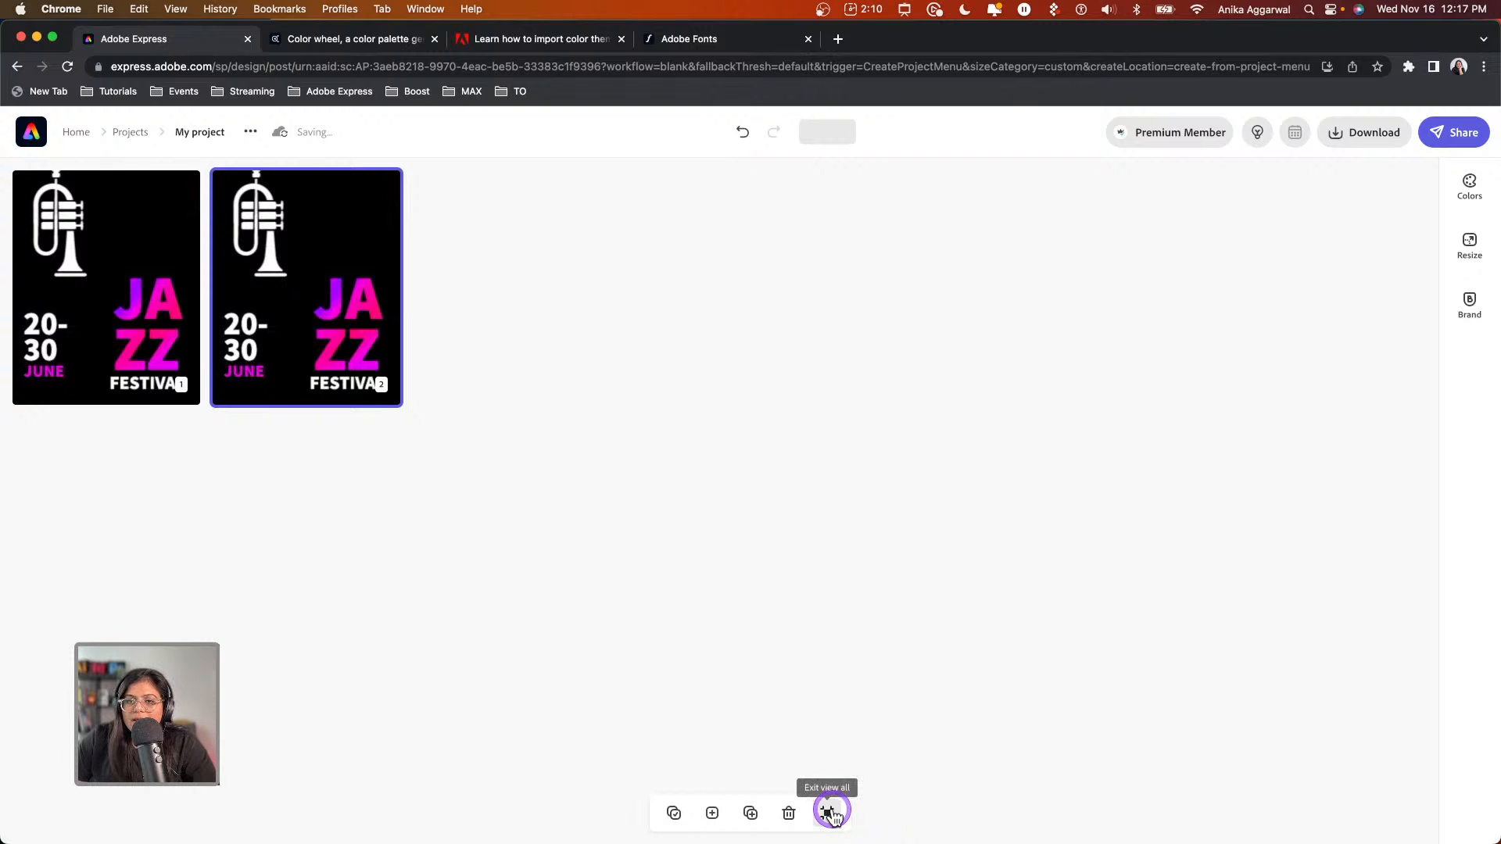
{"action": "left_click", "coordinate": [829, 813]}
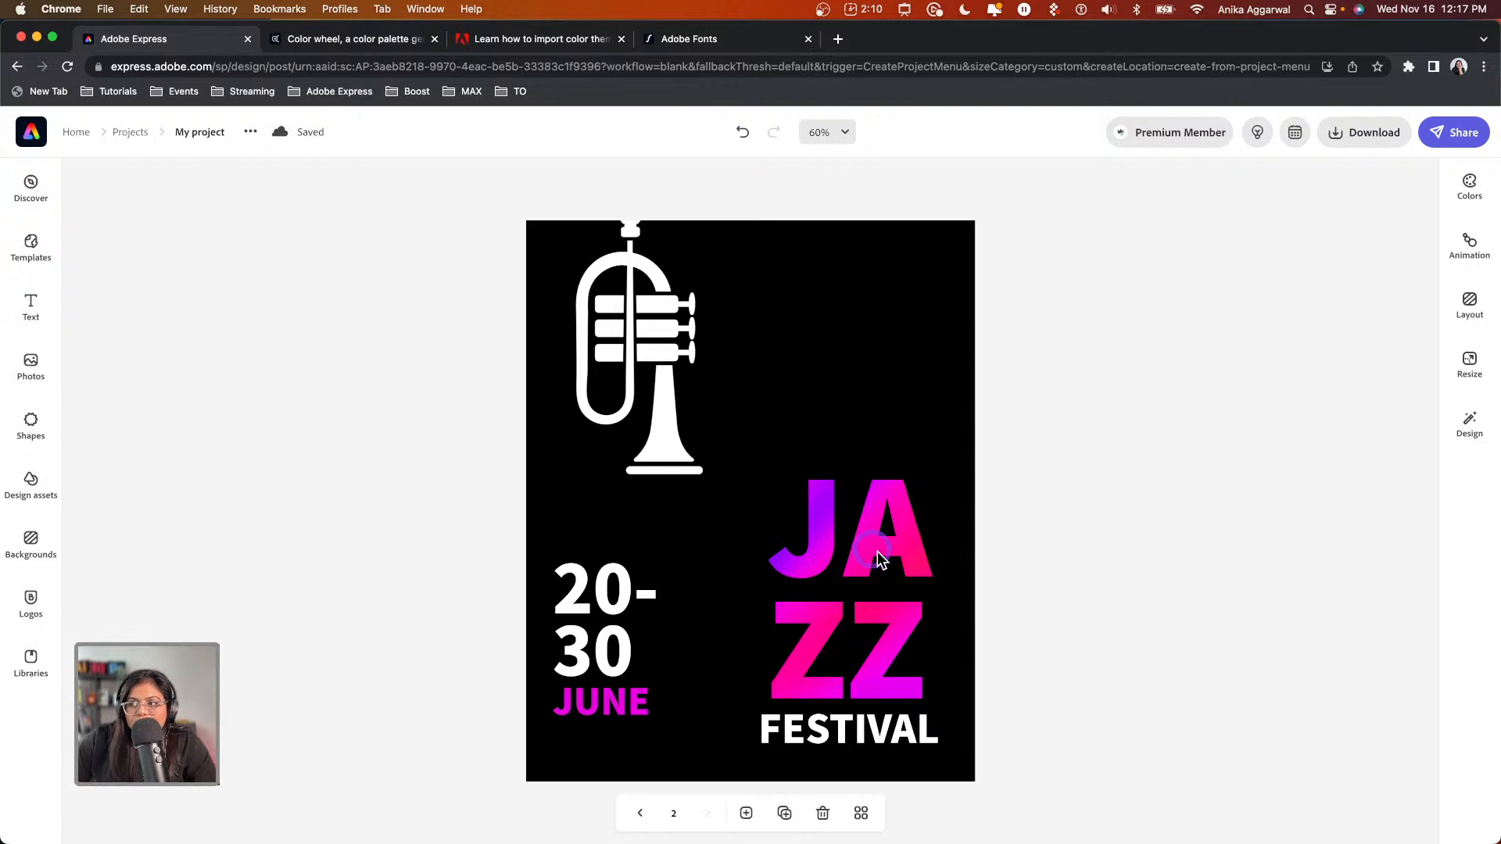
On page 2, group the 20-30 date with JUNE and move the group down, bottom-aligned with FESTIVAL
{"action": "left_click", "coordinate": [622, 696]}
{"action": "left_click", "coordinate": [607, 681], "text": "shift"}
{"action": "left_click_drag", "start_coordinate": [607, 680], "coordinate": [604, 700]}
{"action": "left_click", "coordinate": [481, 638]}
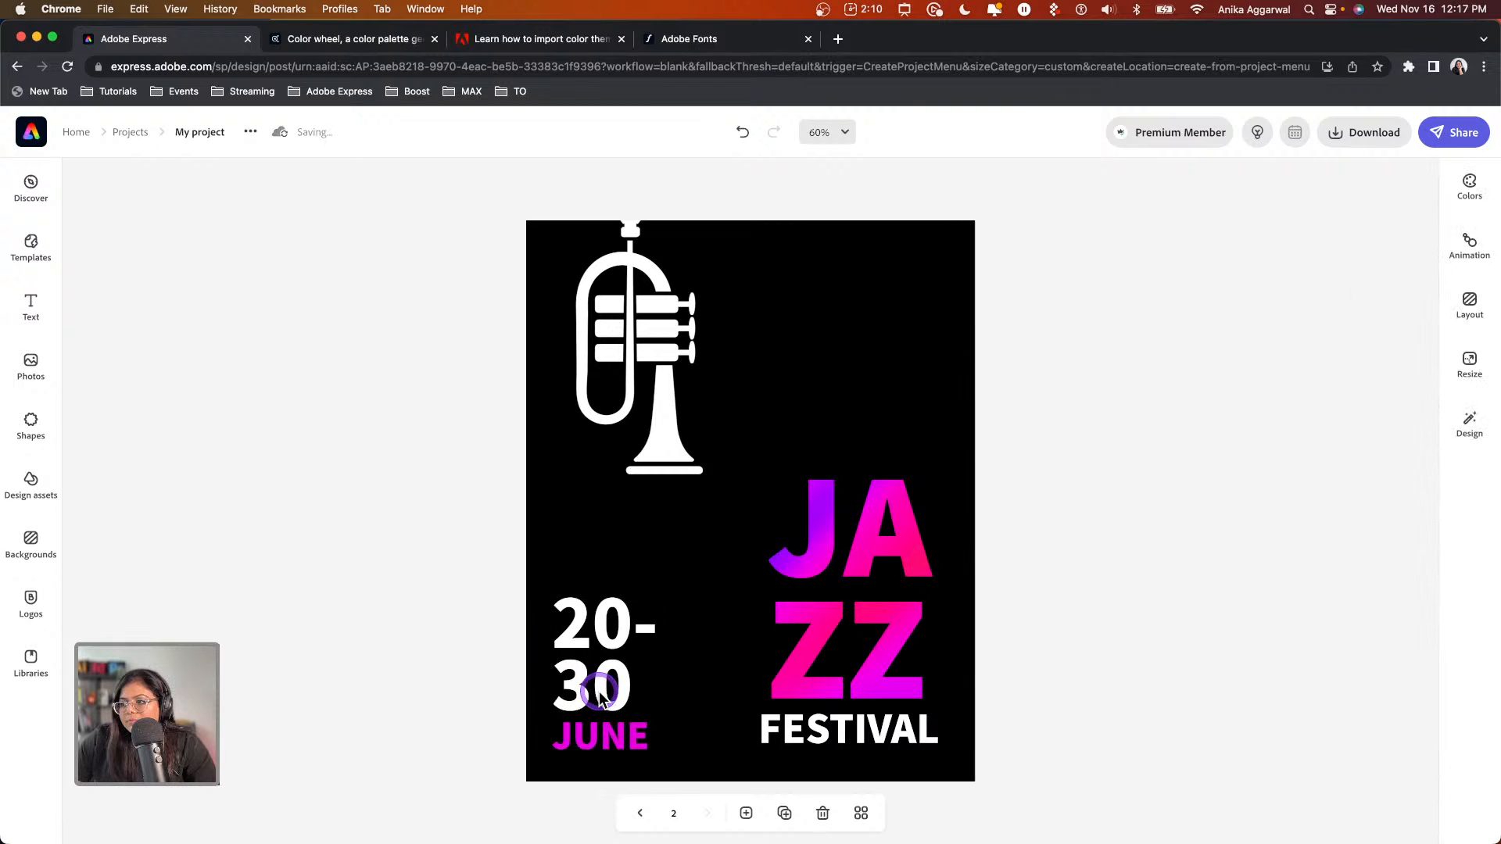
{"action": "left_click", "coordinate": [598, 688]}
{"action": "left_click", "coordinate": [618, 736], "text": "shift"}
{"action": "left_click", "coordinate": [1334, 291]}
{"action": "left_click_drag", "start_coordinate": [586, 701], "coordinate": [585, 688]}
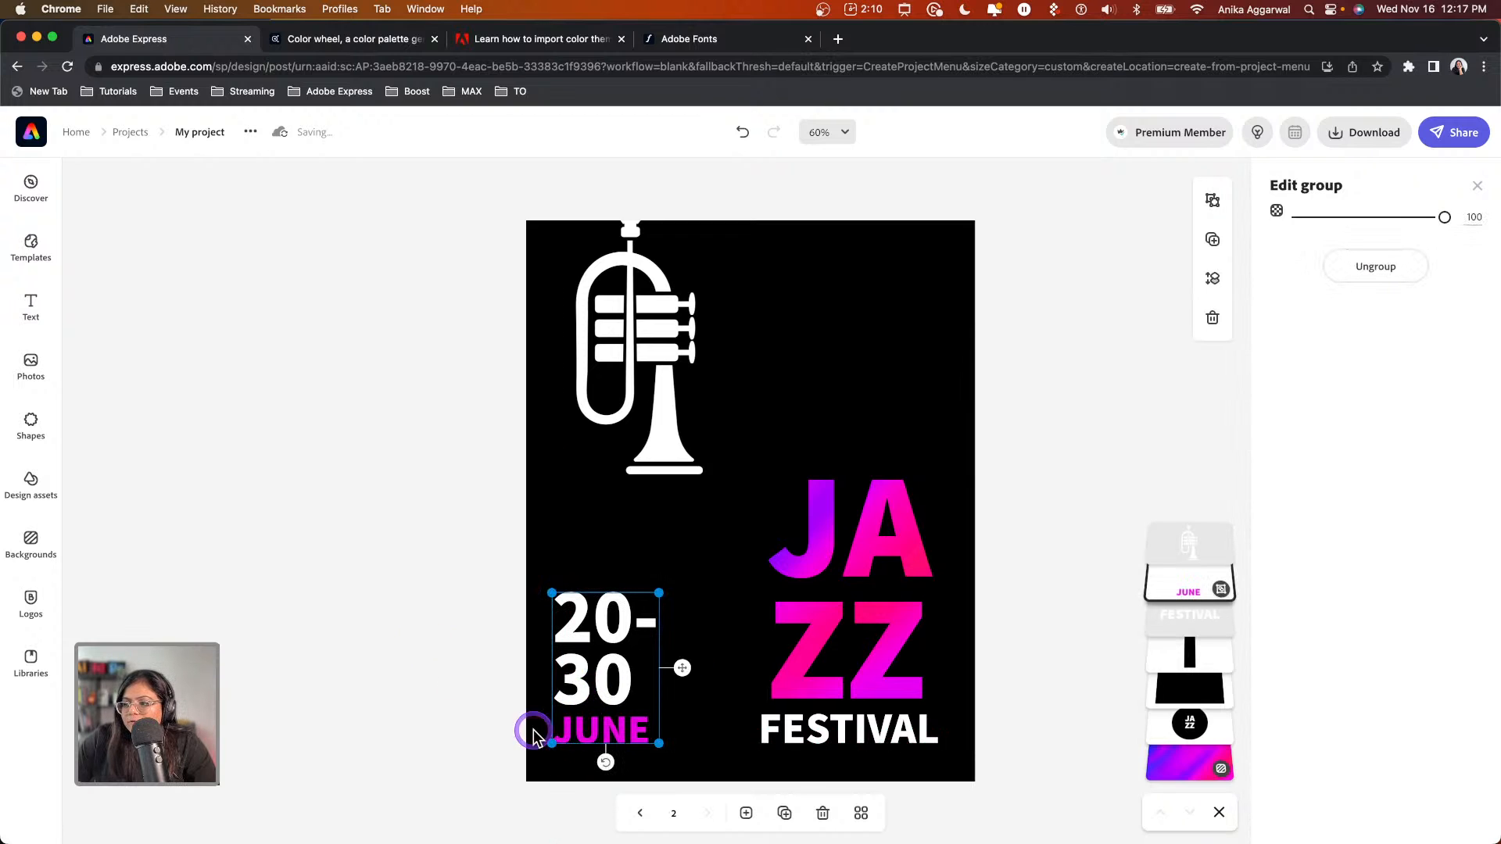
On page 1, group the 20-30 date with JUNE and lower the group until its bottom aligns with FESTIVAL
{"action": "left_click", "coordinate": [643, 813]}
{"action": "left_click", "coordinate": [601, 703]}
{"action": "left_click", "coordinate": [605, 657], "text": "shift"}
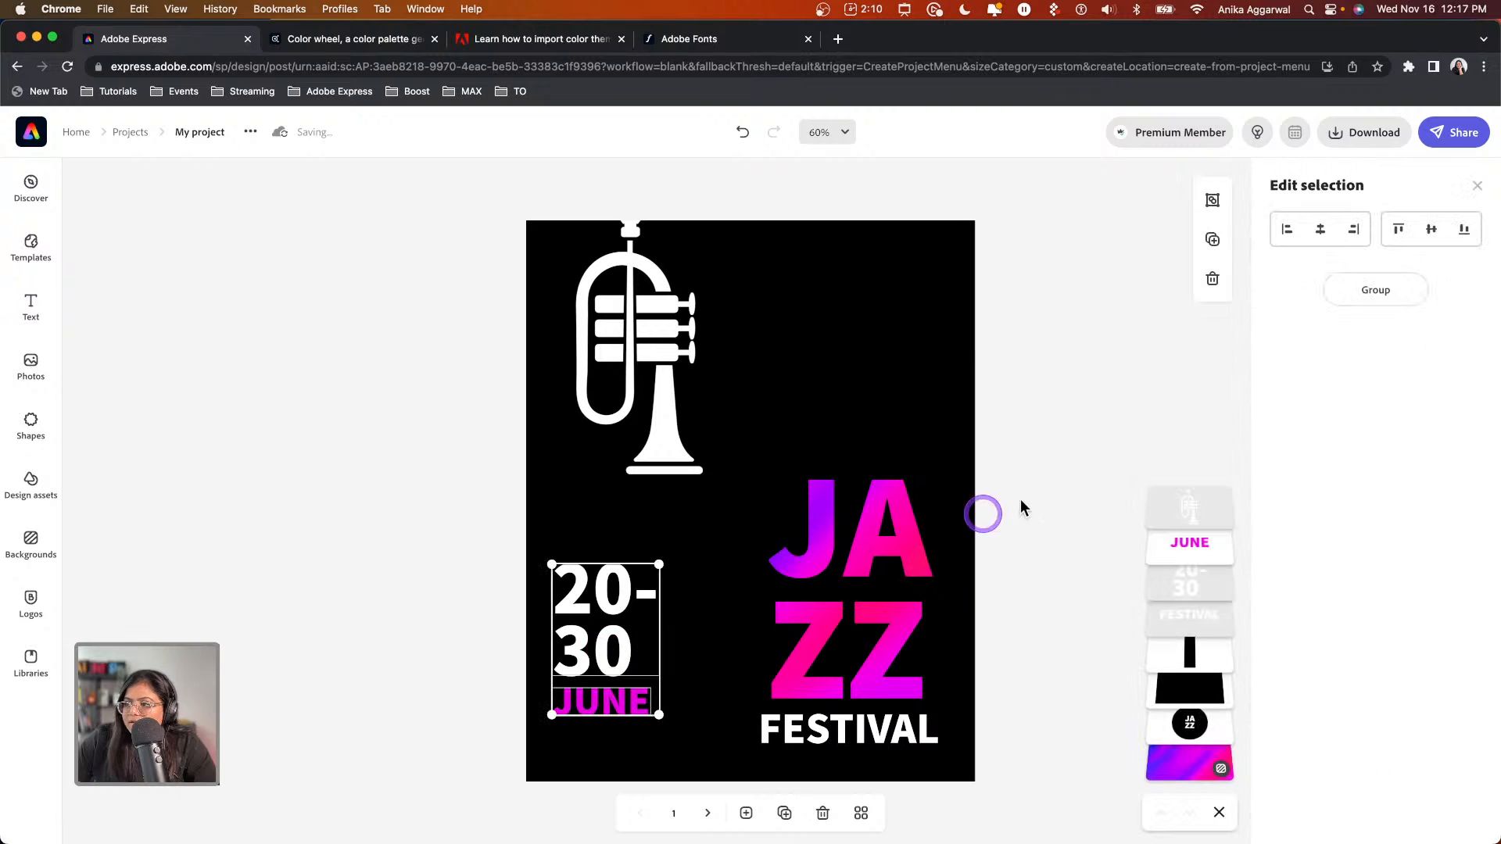
{"action": "left_click", "coordinate": [1340, 294]}
{"action": "left_click_drag", "start_coordinate": [586, 703], "coordinate": [587, 732]}
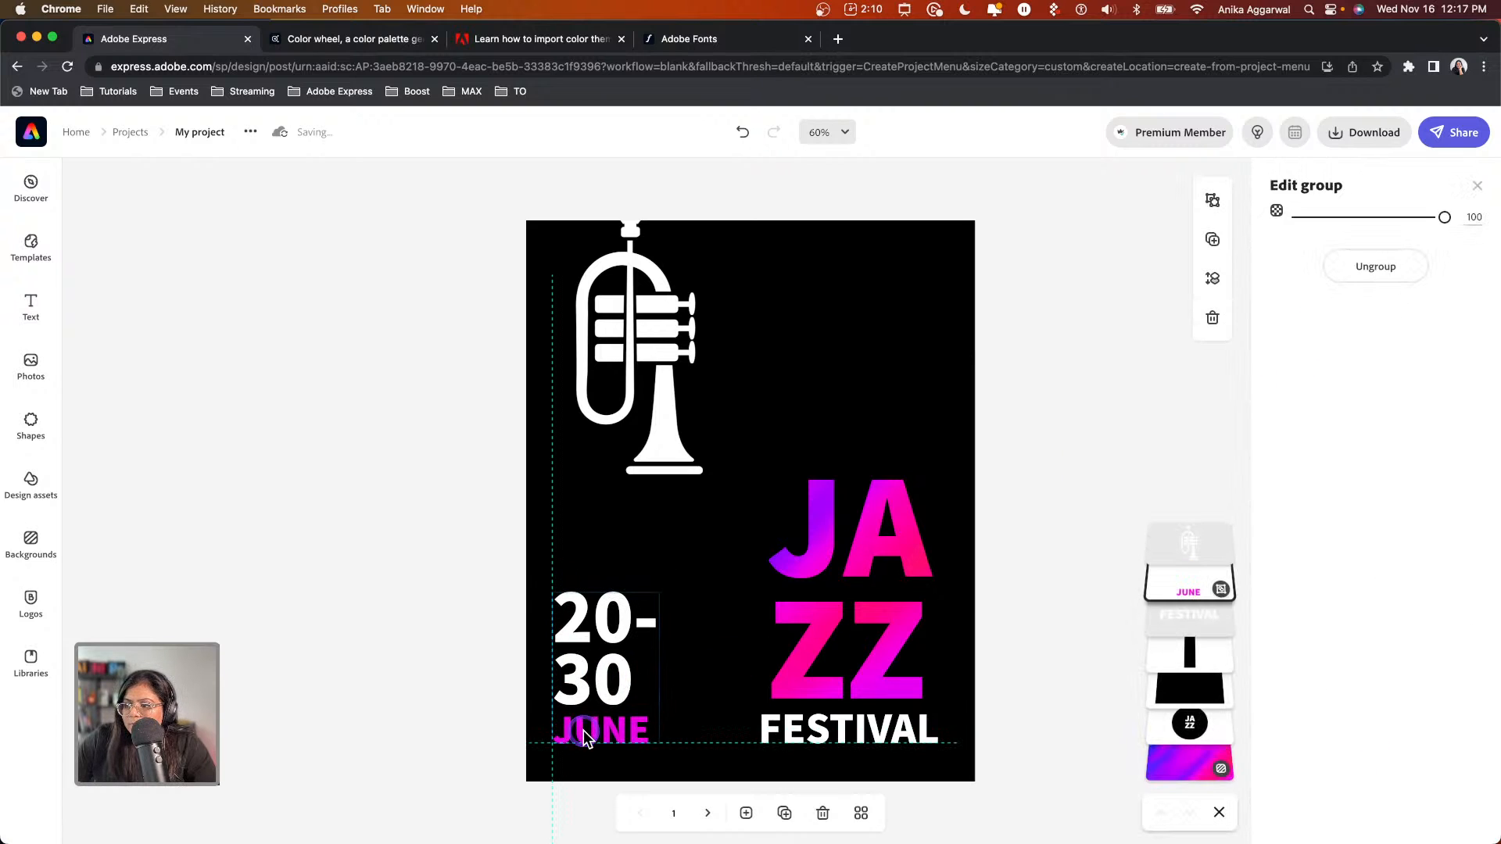
{"action": "left_click", "coordinate": [392, 555]}
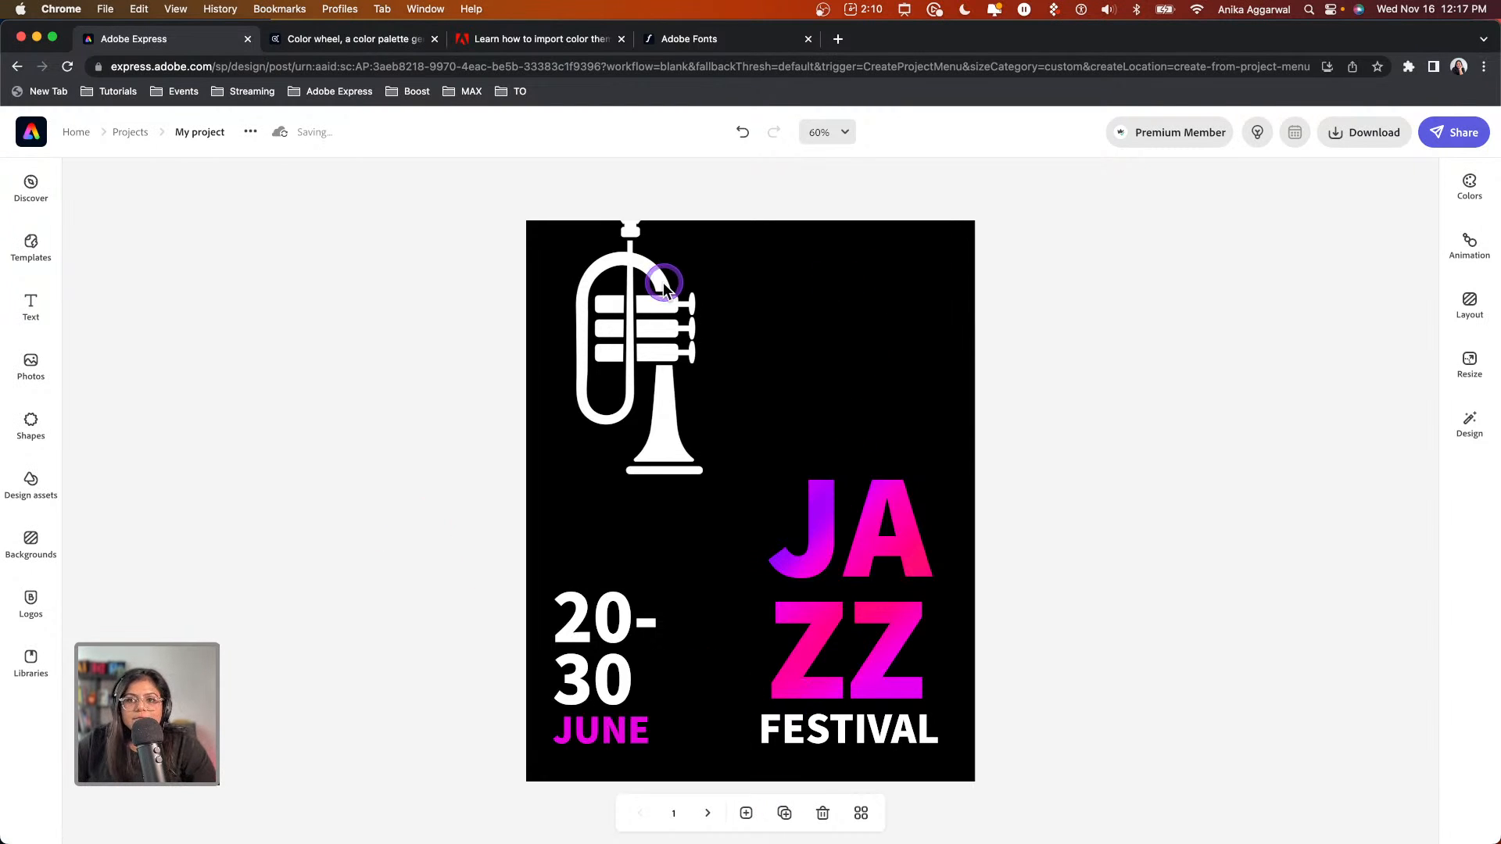
Resize page 2 to the Instagram story format
{"action": "left_click", "coordinate": [712, 811]}
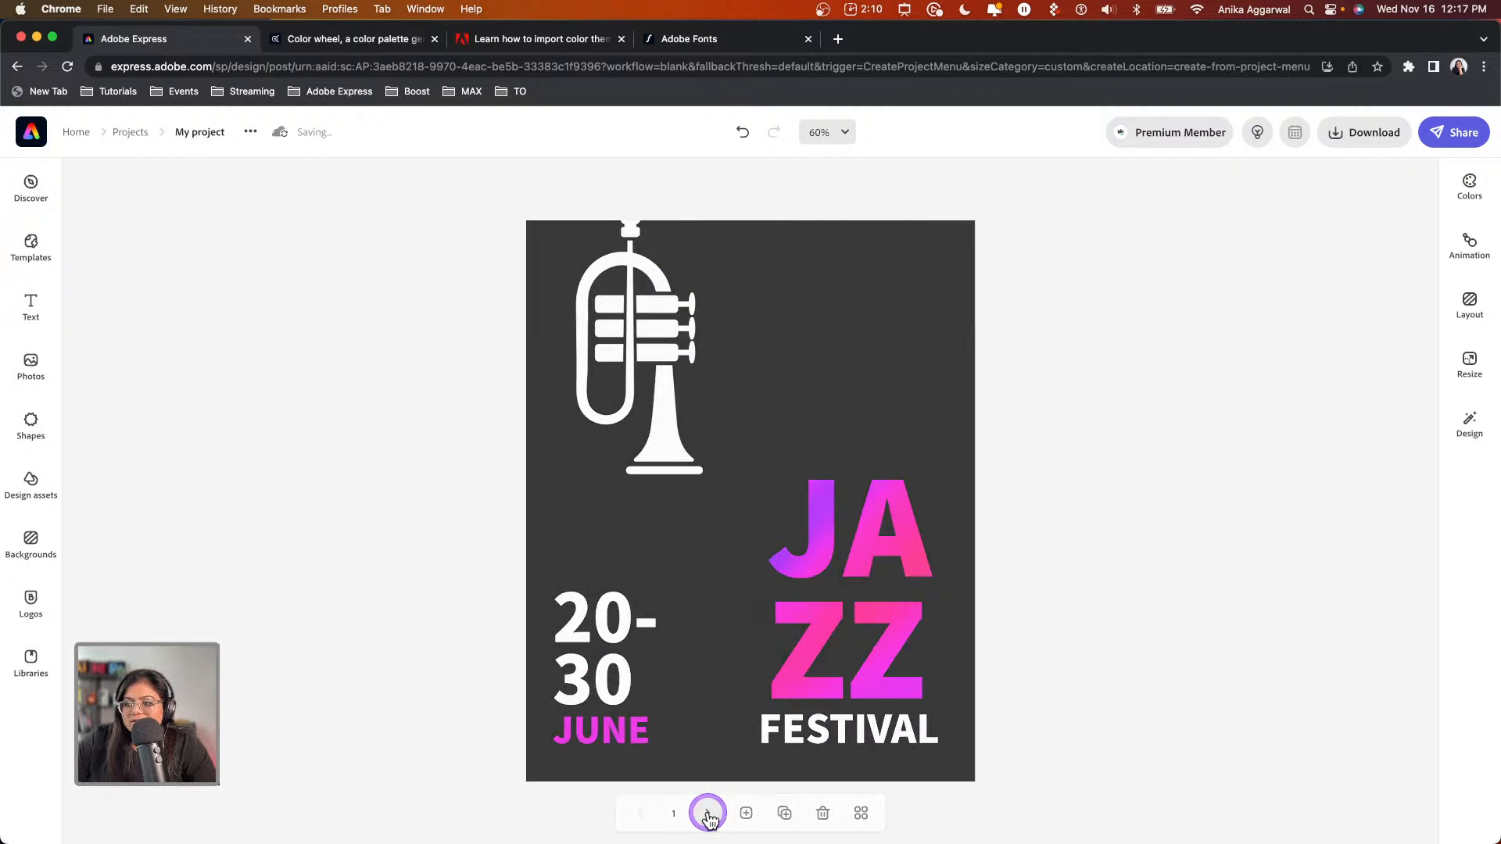
{"action": "left_click", "coordinate": [1474, 365]}
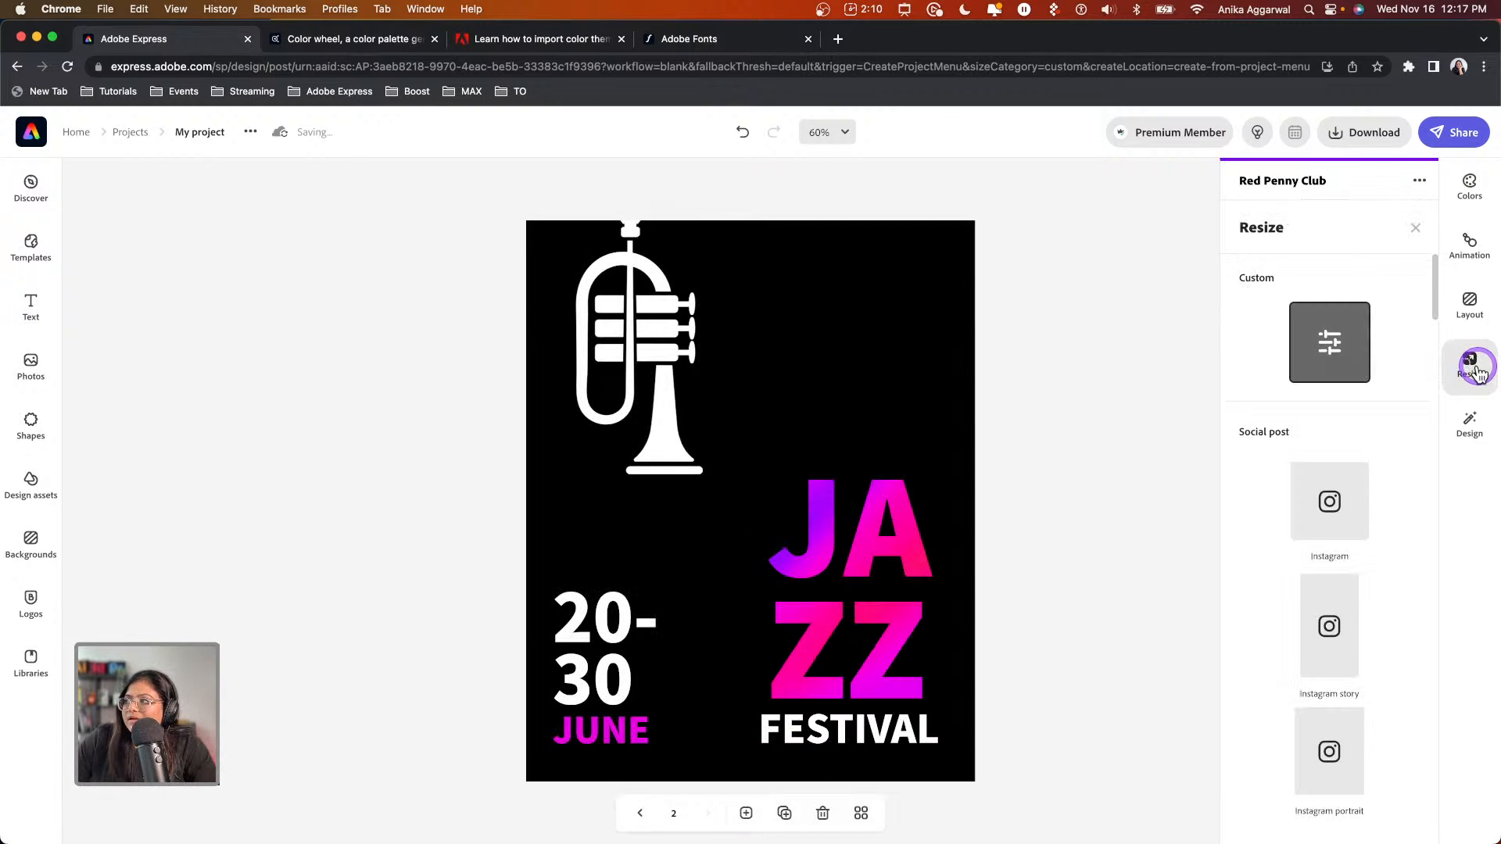
{"action": "scroll", "coordinate": [1357, 585], "scroll_direction": "down", "scroll_amount": 1}
{"action": "left_click", "coordinate": [1356, 576]}
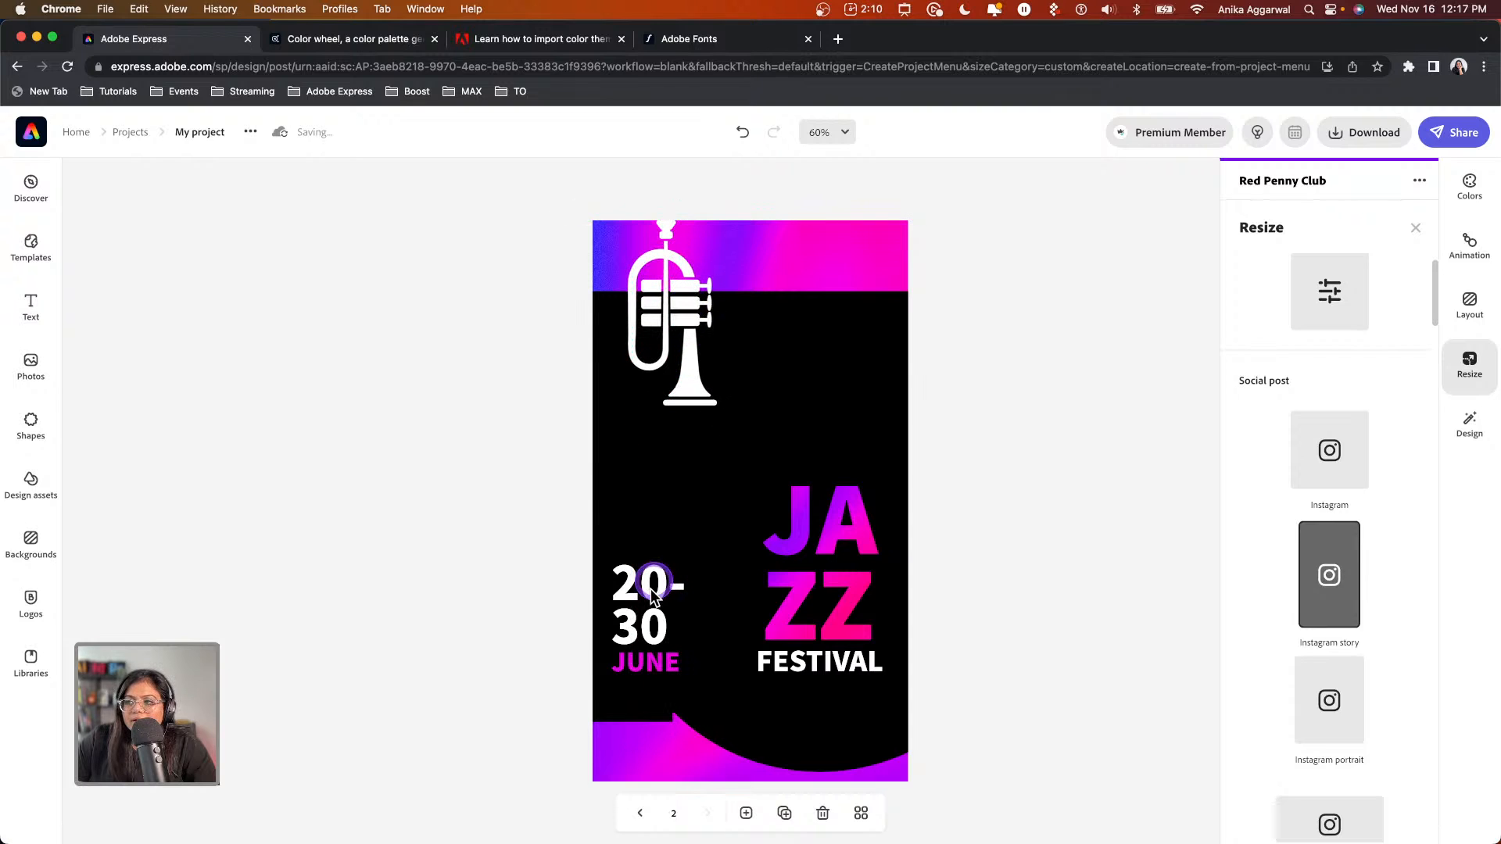
Extend the black shapes on the story page to cover the gradient exposed along its upper and lower edges
{"action": "left_click", "coordinate": [642, 655]}
{"action": "left_click_drag", "start_coordinate": [632, 727], "coordinate": [626, 791]}
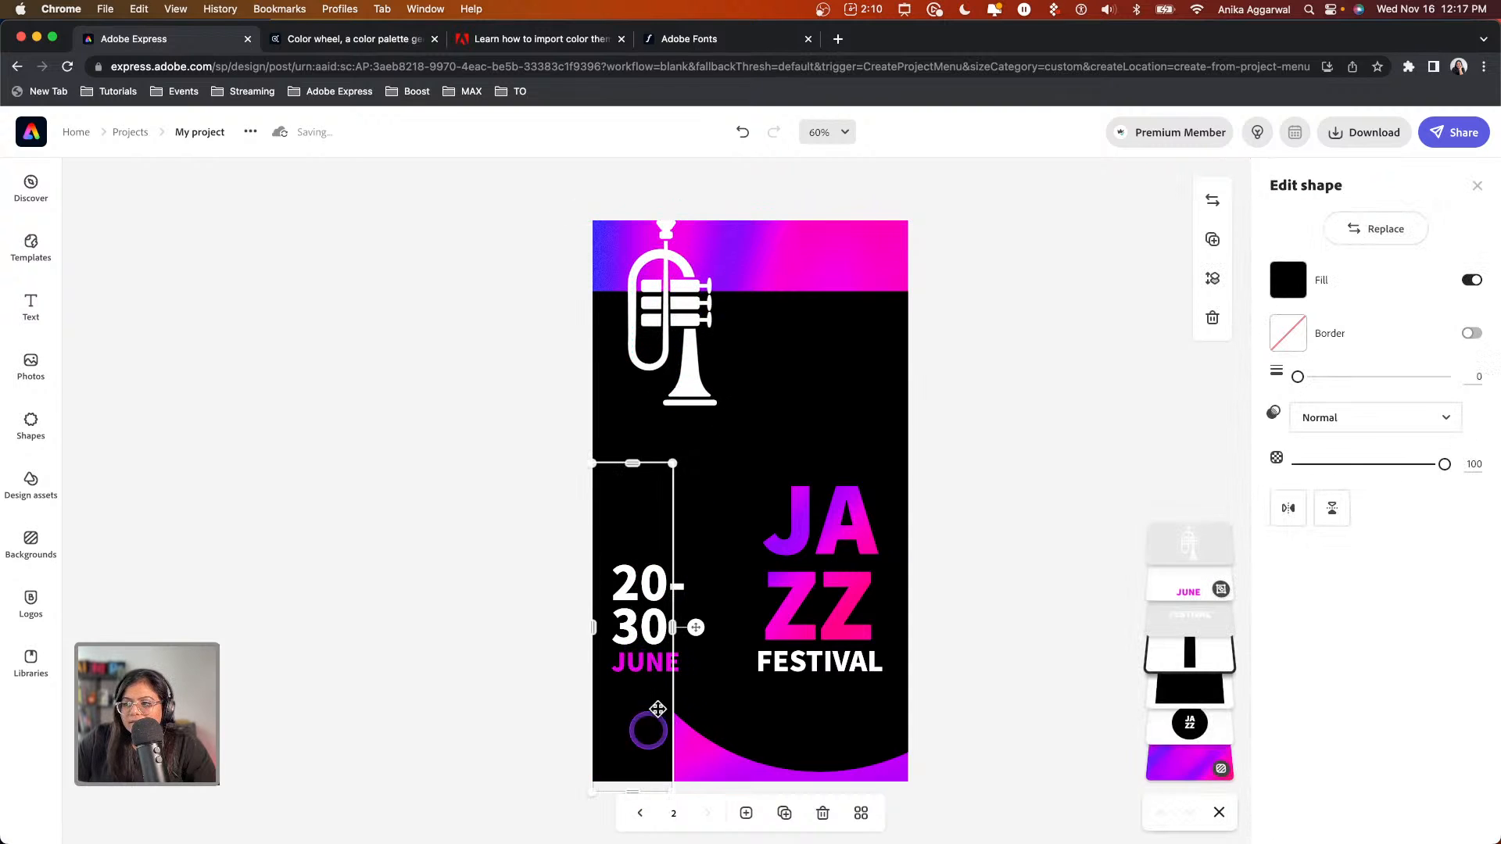
{"action": "left_click", "coordinate": [872, 305]}
{"action": "left_click_drag", "start_coordinate": [739, 293], "coordinate": [740, 202]}
{"action": "left_click_drag", "start_coordinate": [801, 723], "coordinate": [812, 780]}
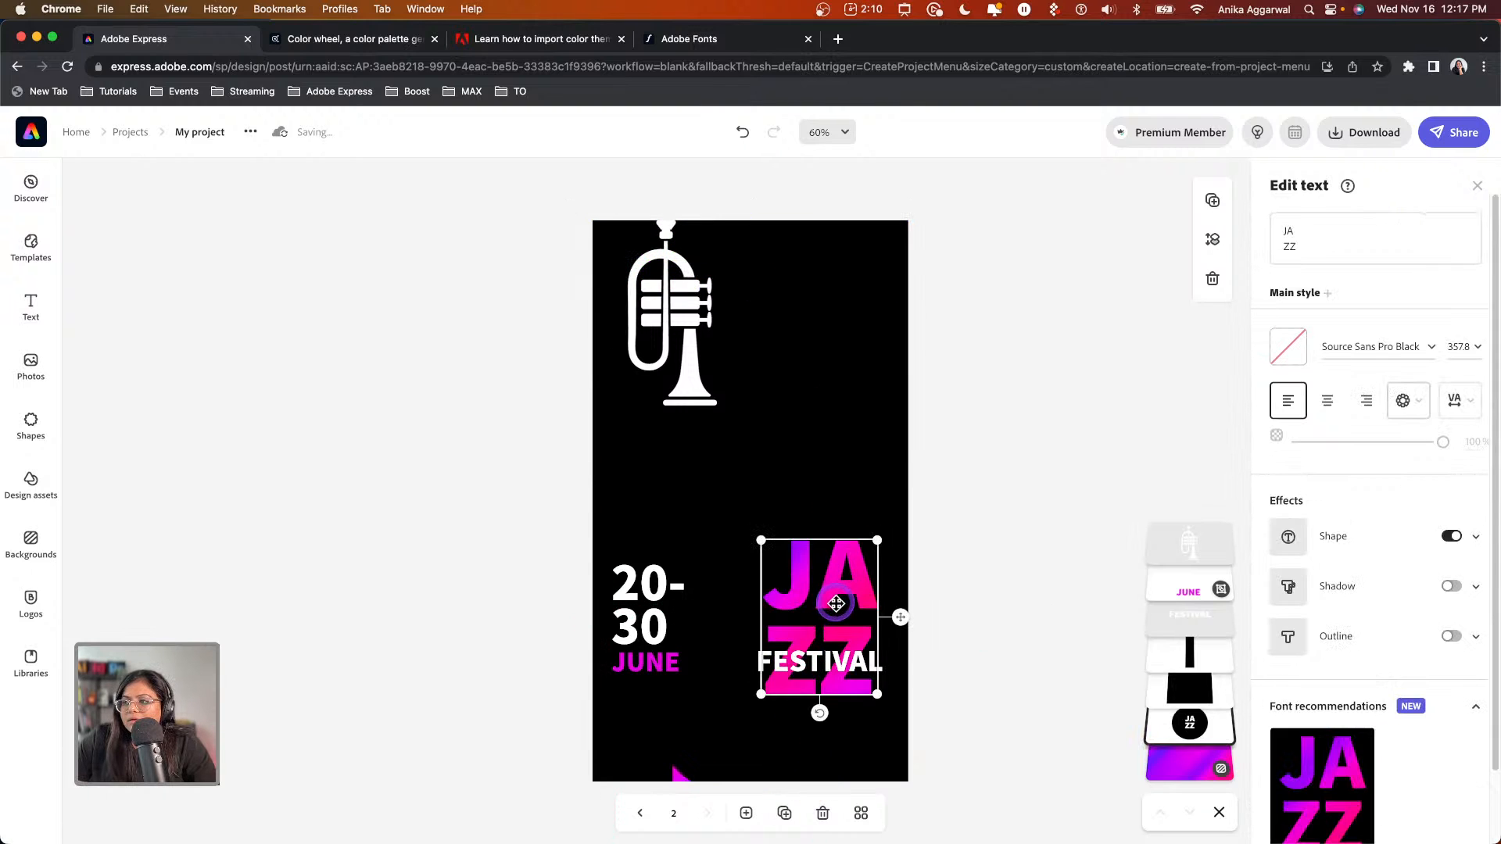
Undo the JAZZ-only move, then shift JAZZ and FESTIVAL down together and enlarge them in the story's lower-right area
{"action": "key", "text": "super+z"}
{"action": "left_click", "coordinate": [845, 671], "text": "shift"}
{"action": "left_click_drag", "start_coordinate": [844, 671], "coordinate": [842, 727]}
{"action": "left_click_drag", "start_coordinate": [749, 554], "coordinate": [734, 532]}
{"action": "left_click_drag", "start_coordinate": [827, 569], "coordinate": [822, 568]}
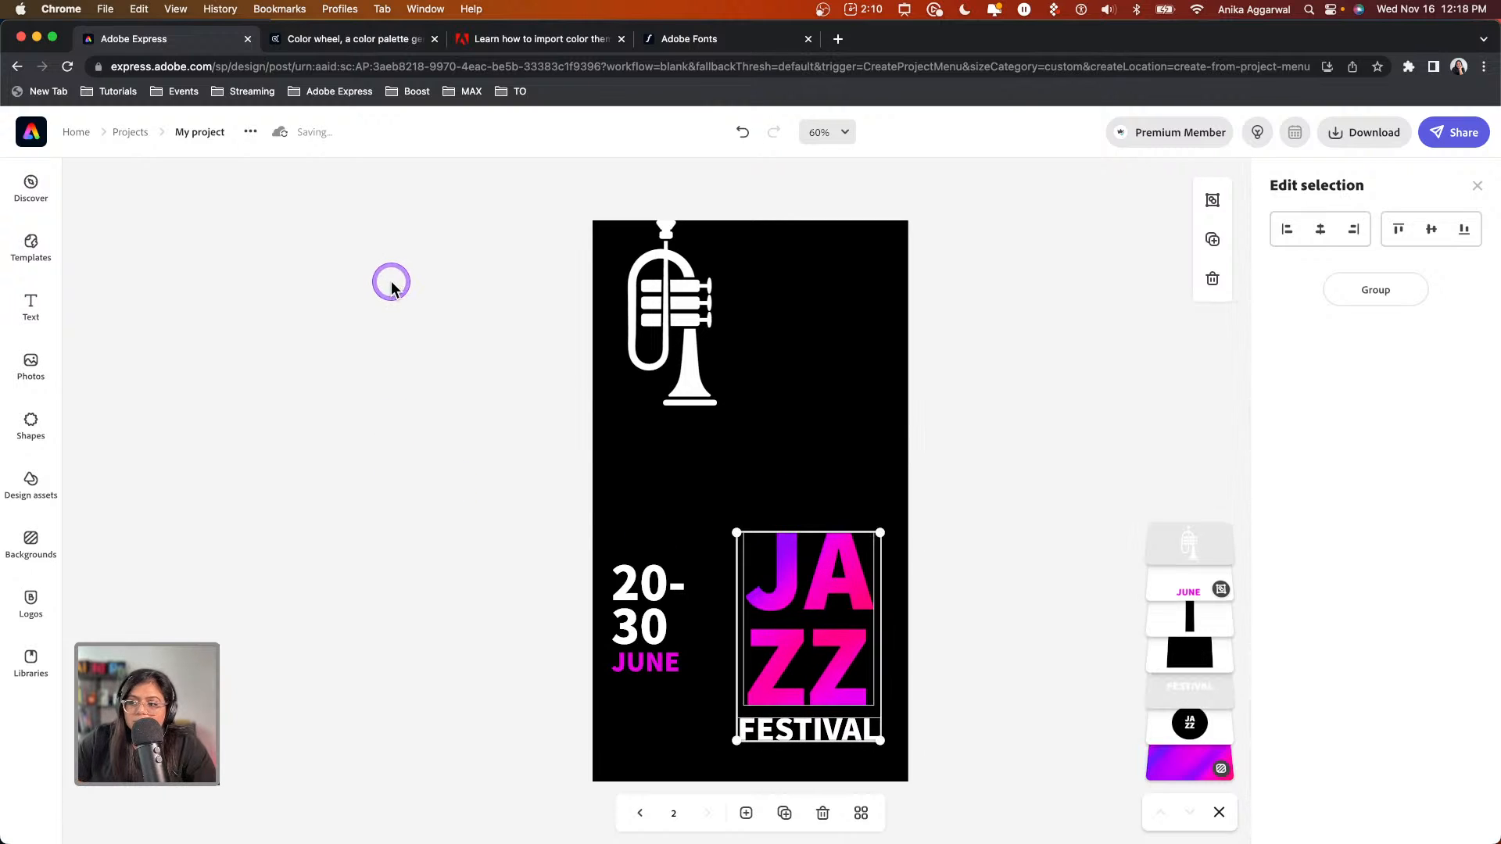
Move the 20-30 JUNE group to the story's upper-right corner, right-aligned with FESTIVAL
{"action": "left_click", "coordinate": [623, 506]}
{"action": "left_click", "coordinate": [671, 635]}
{"action": "left_click_drag", "start_coordinate": [671, 635], "coordinate": [857, 352]}
Try turning the trumpet upside down and placing it in the story's lower-left corner beside JAZZ
{"action": "left_click", "coordinate": [718, 323]}
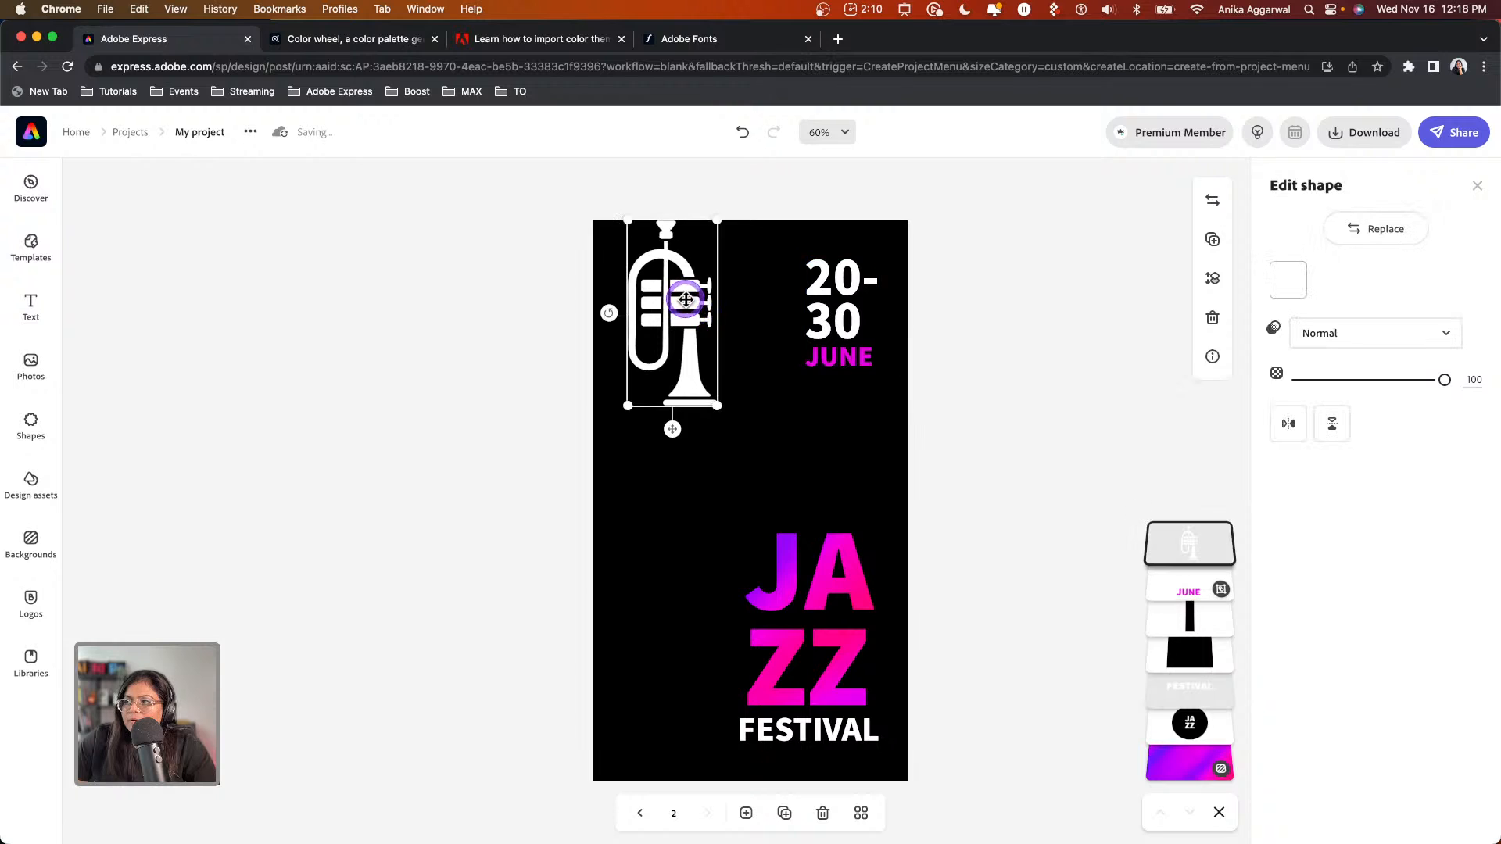
{"action": "left_click_drag", "start_coordinate": [610, 312], "coordinate": [807, 315]}
{"action": "left_click_drag", "start_coordinate": [690, 403], "coordinate": [686, 704]}
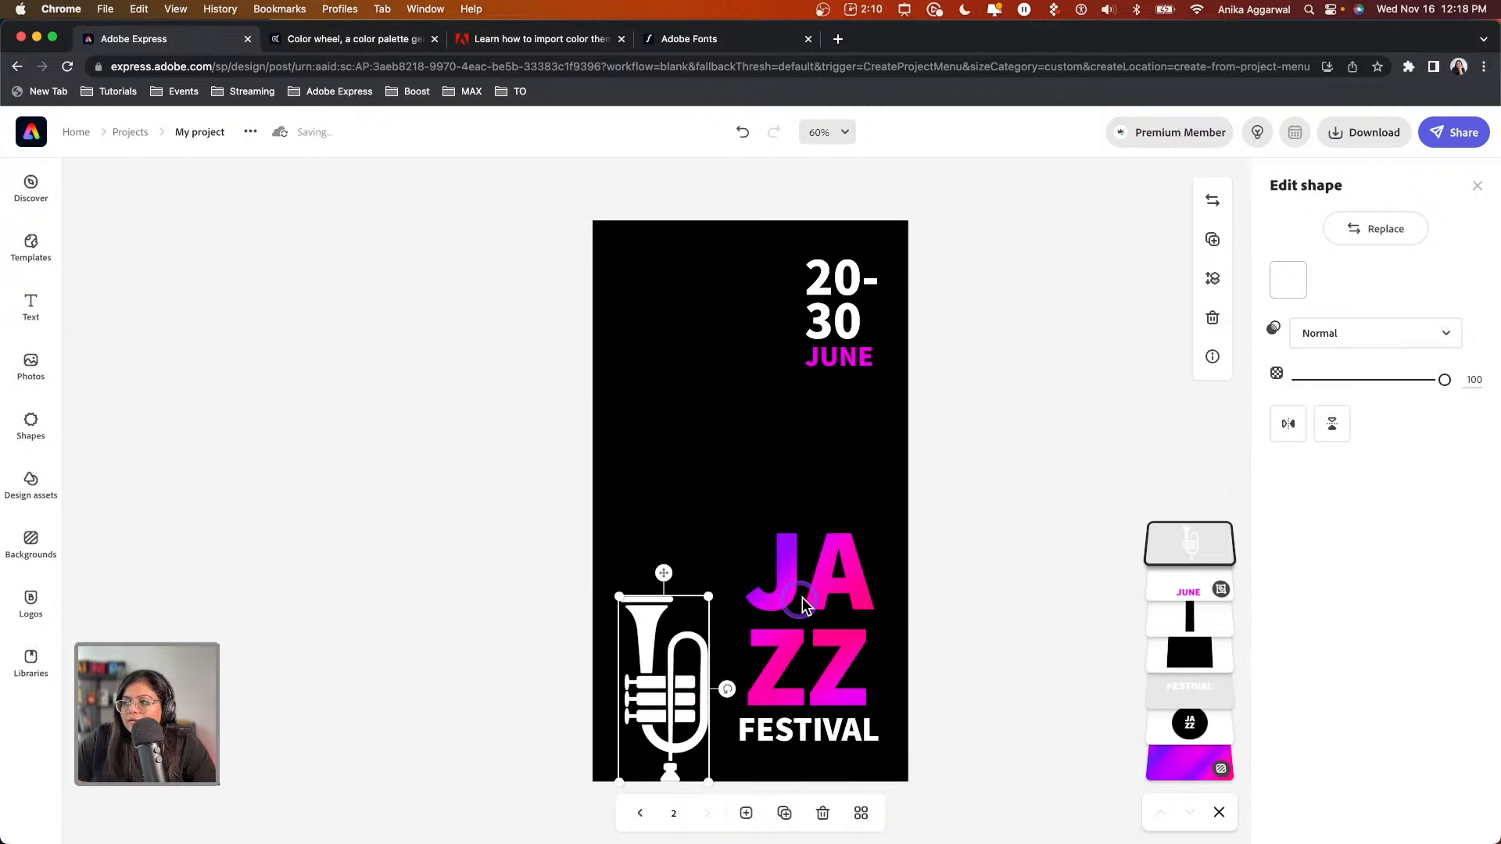
Try moving JAZZ and FESTIVAL up toward the middle of the story, and undo the move
{"action": "left_click", "coordinate": [805, 670]}
{"action": "left_click", "coordinate": [841, 730], "text": "shift"}
{"action": "left_click_drag", "start_coordinate": [841, 730], "coordinate": [837, 491]}
{"action": "key", "text": "super+z"}
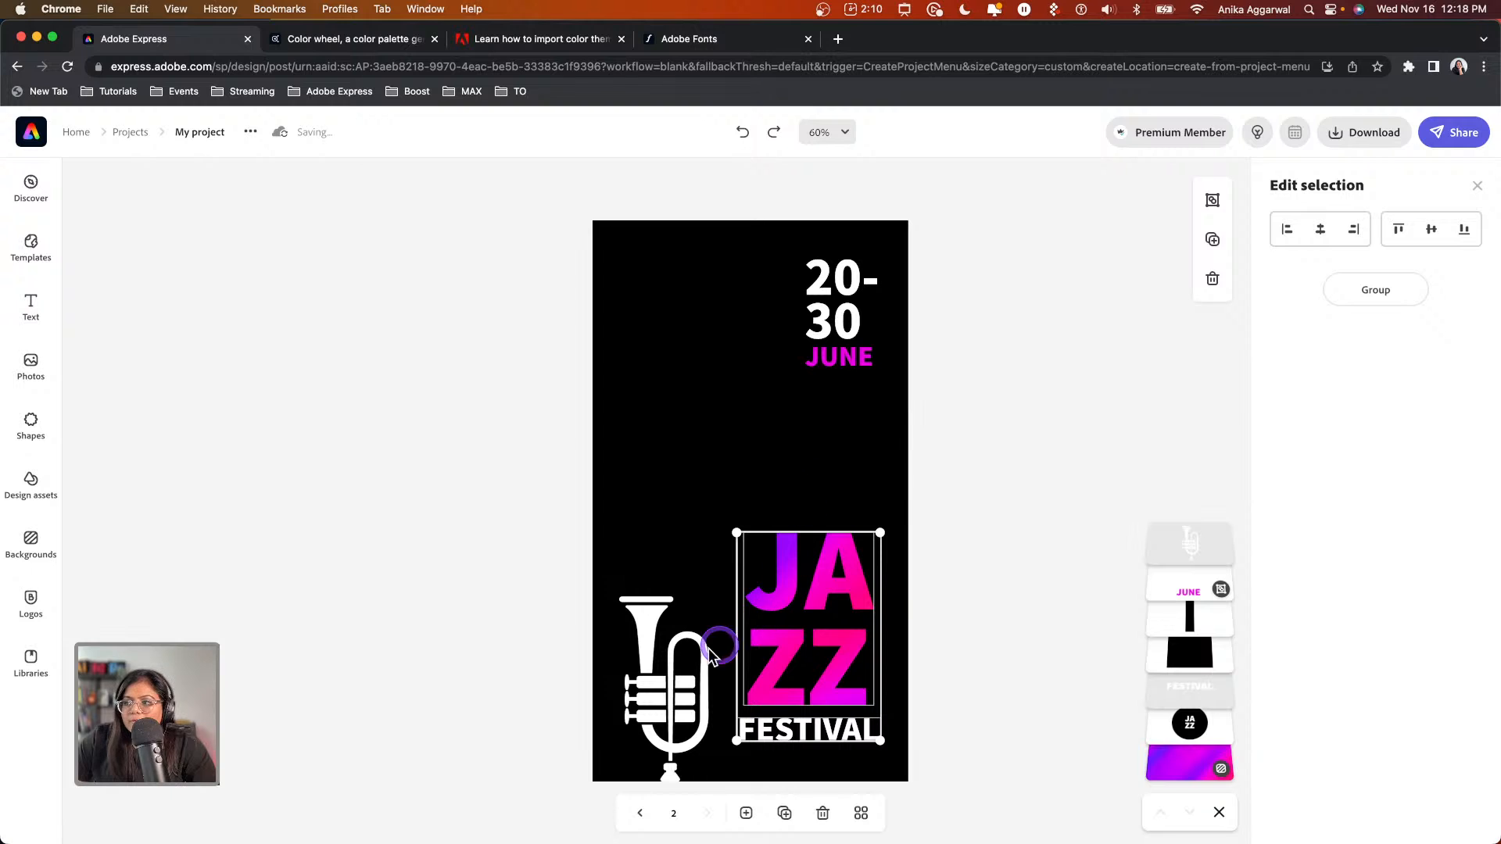
Move the trumpet back to the story's upper-left area, rotate it to its original orientation, and align it with the upper edge
{"action": "left_click_drag", "start_coordinate": [675, 701], "coordinate": [688, 399]}
{"action": "left_click", "coordinate": [688, 398]}
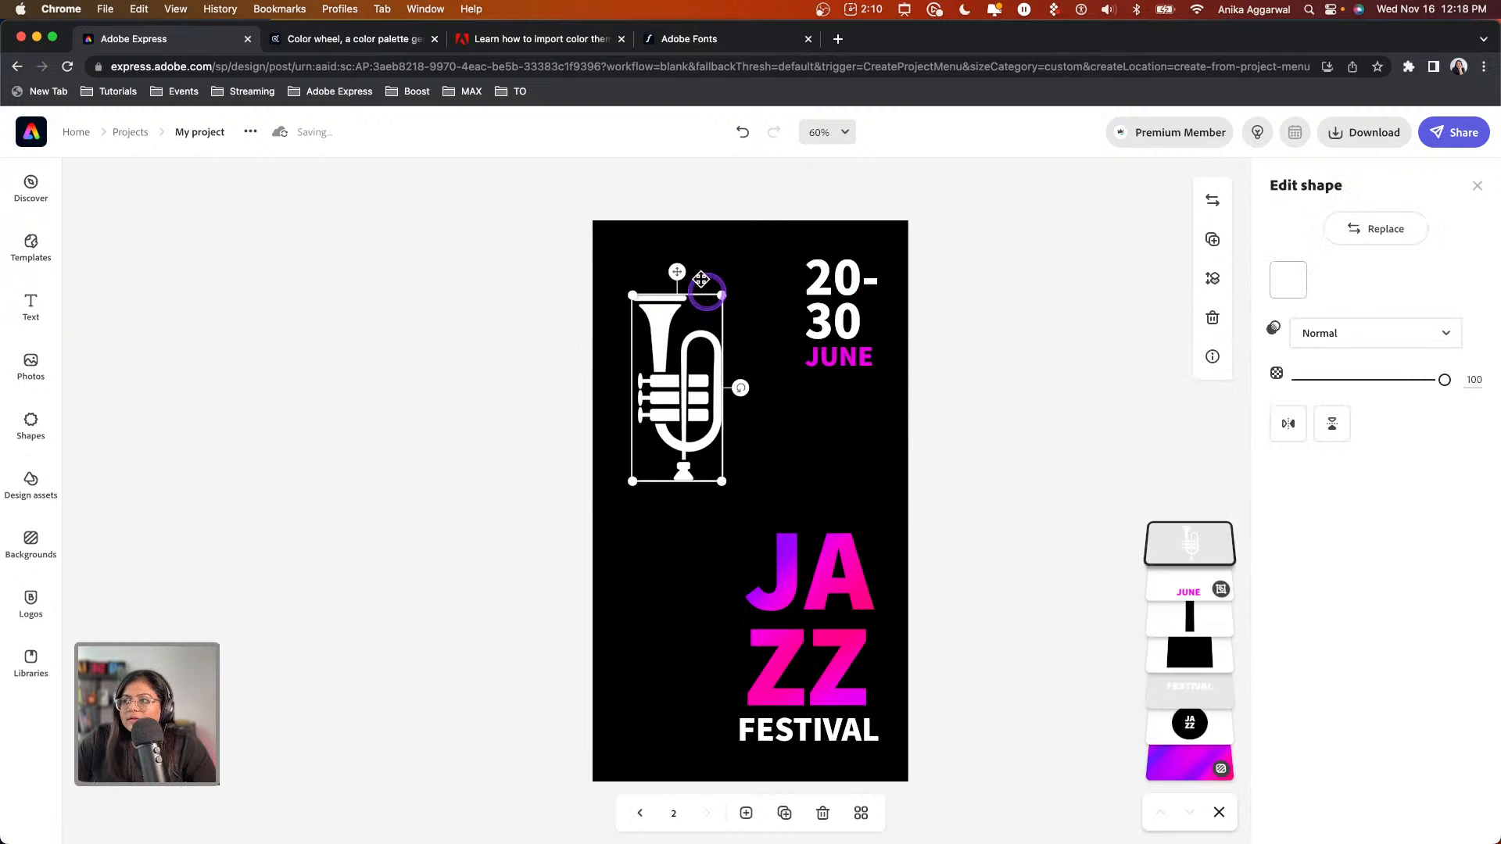
{"action": "left_click_drag", "start_coordinate": [688, 274], "coordinate": [617, 388]}
{"action": "left_click_drag", "start_coordinate": [693, 302], "coordinate": [688, 226]}
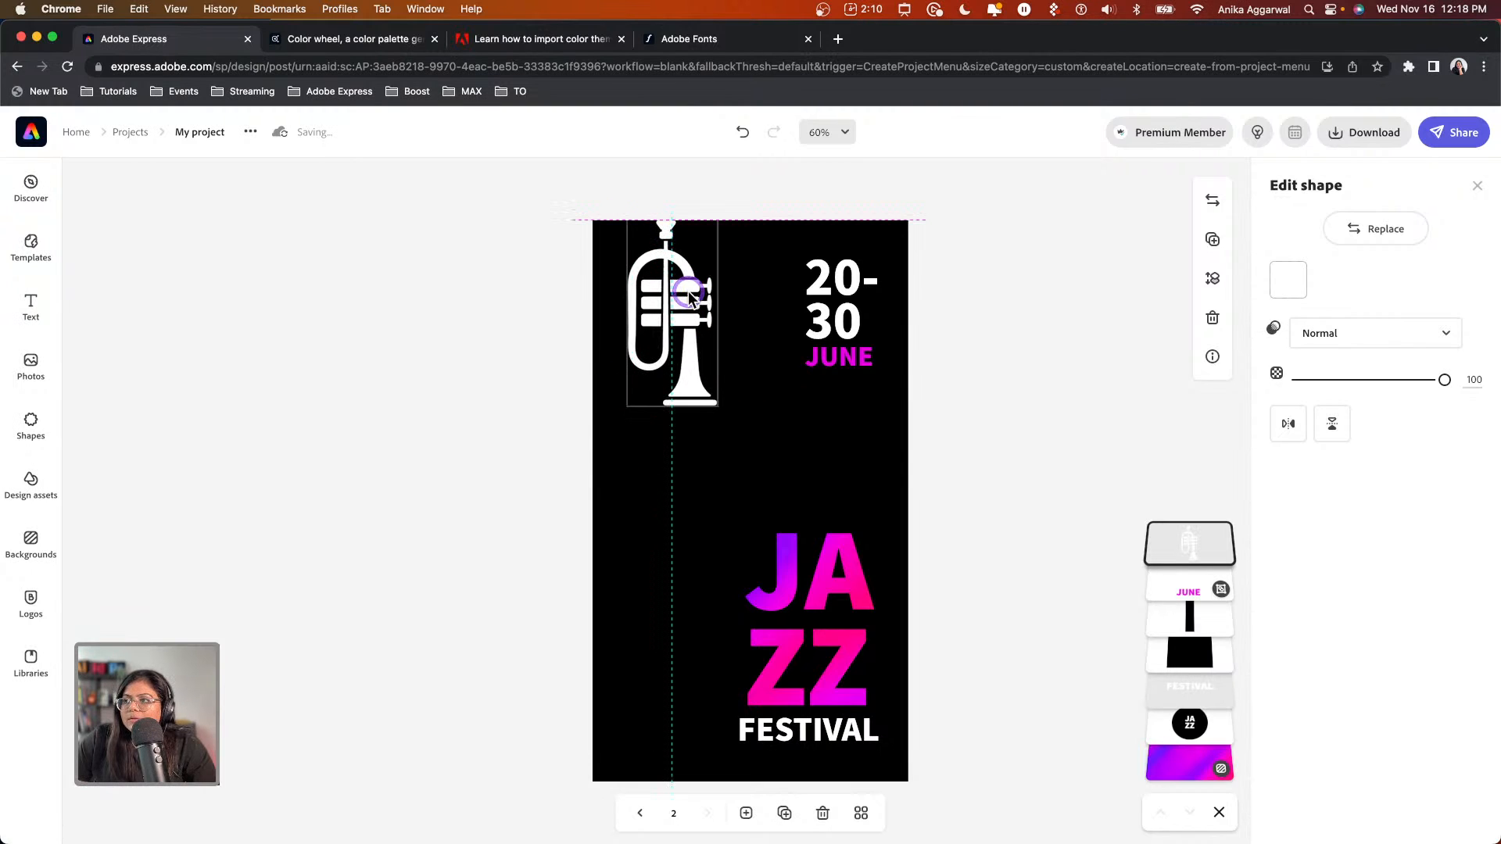
{"action": "left_click", "coordinate": [792, 192]}
Compare the portrait poster on page 1 with the Instagram story layout on page 2
{"action": "left_click", "coordinate": [831, 323]}
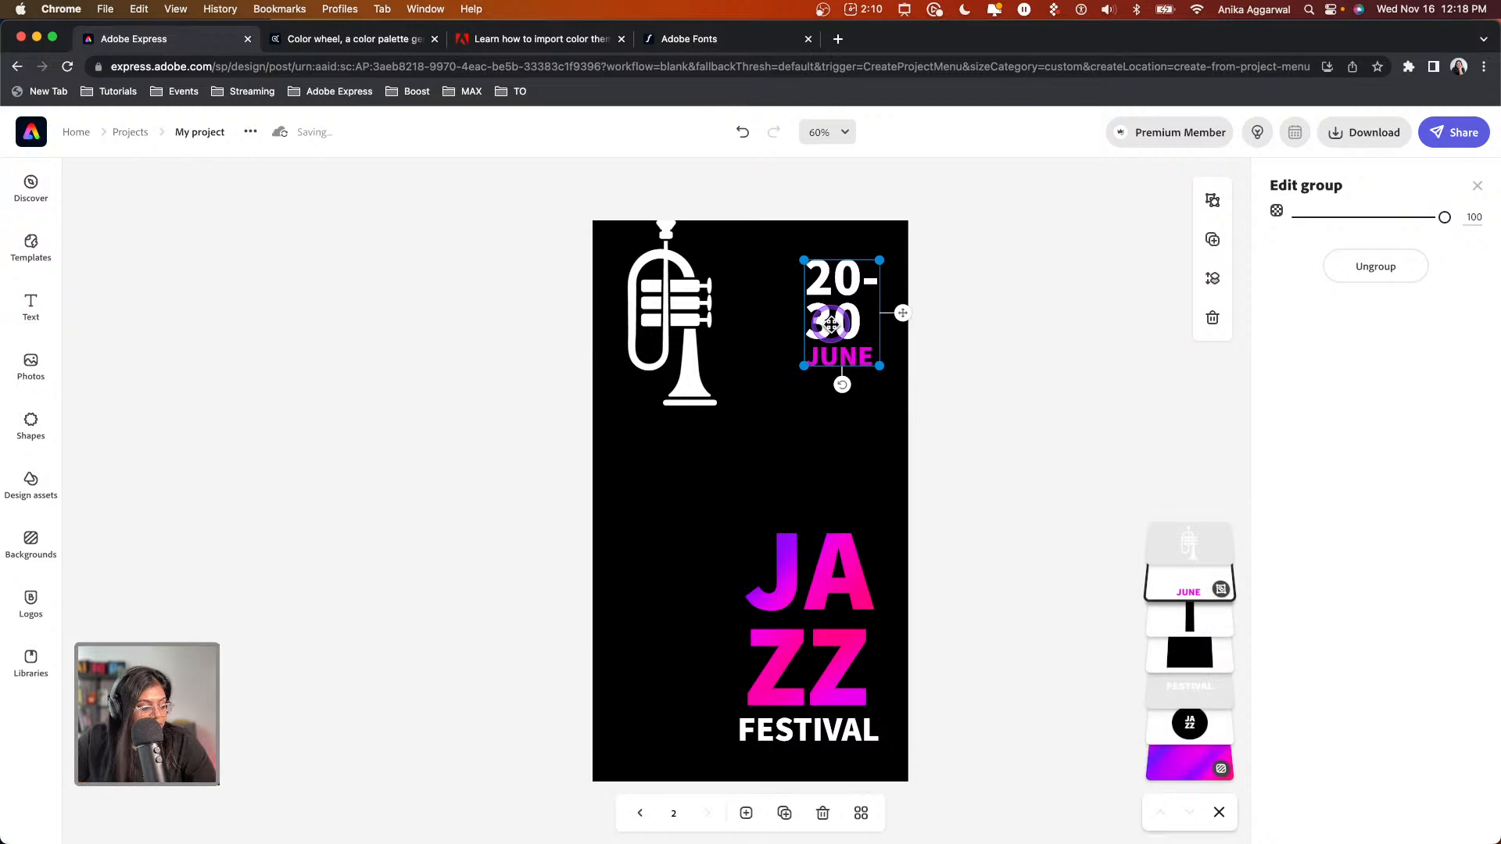
{"action": "left_click", "coordinate": [645, 816]}
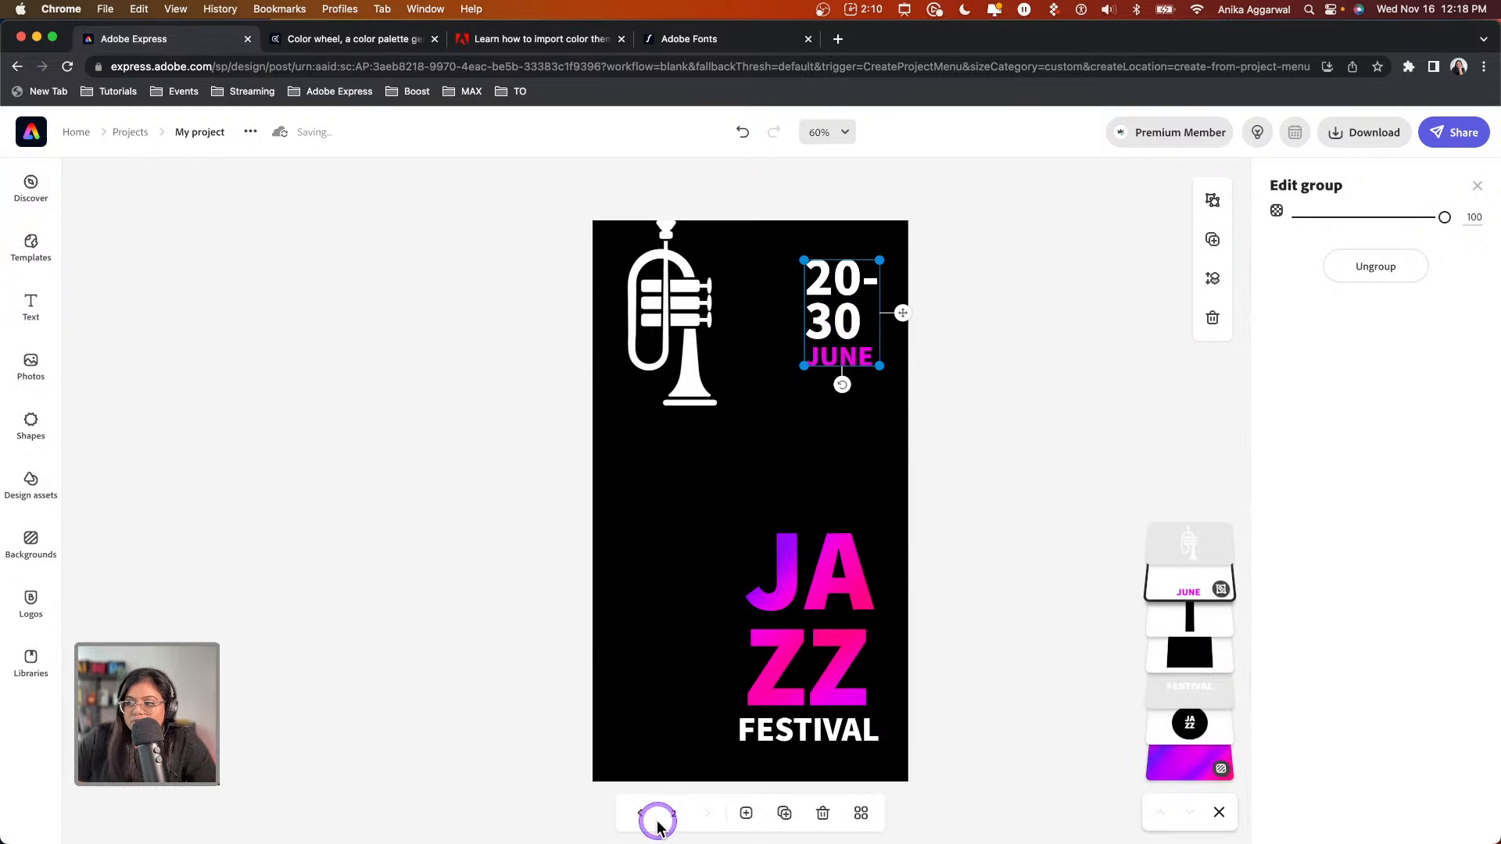
{"action": "left_click", "coordinate": [700, 814]}
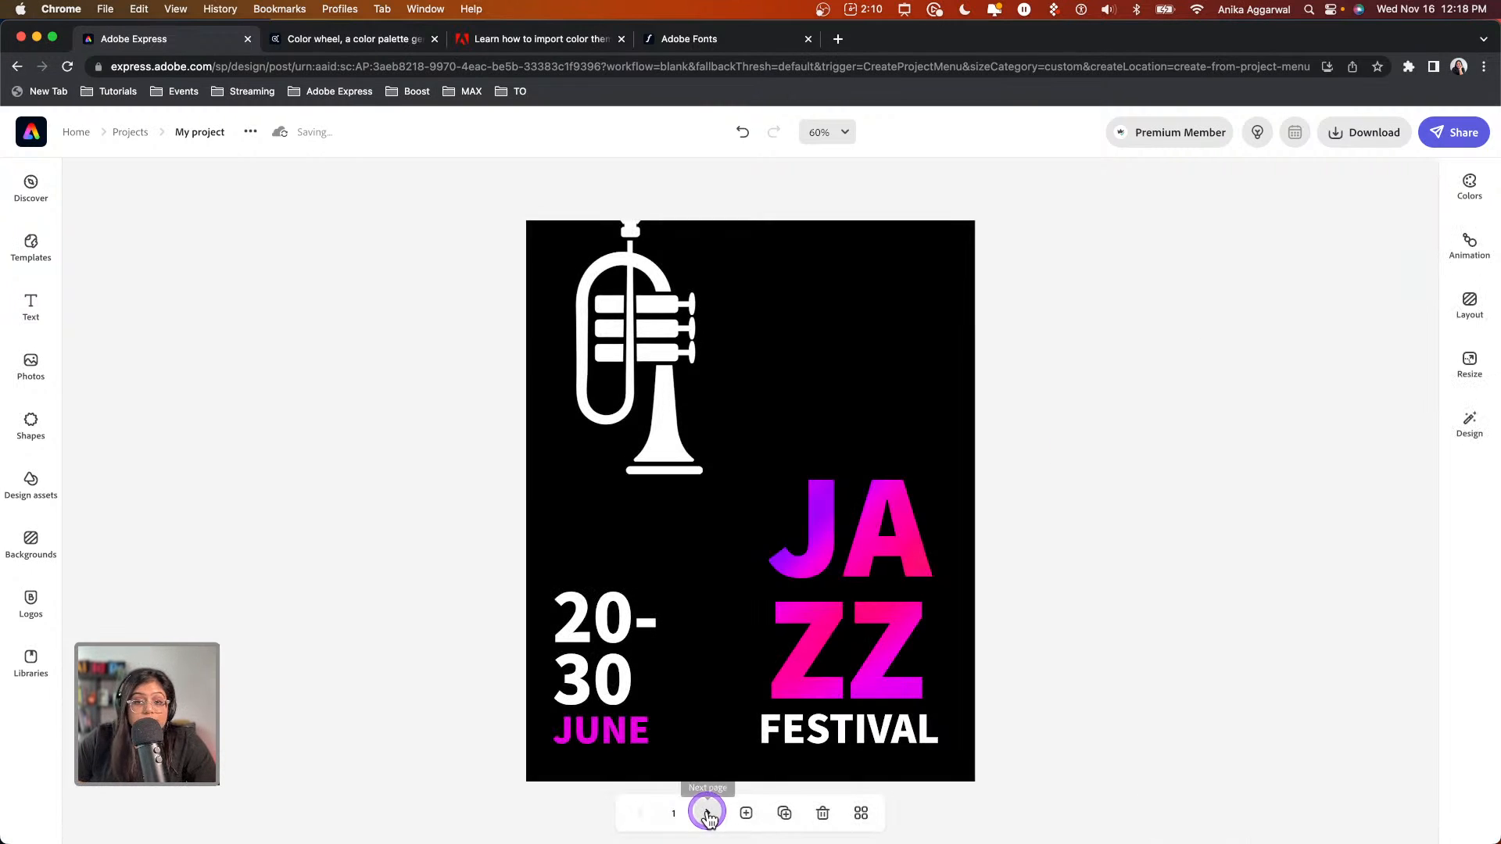
{"action": "left_click", "coordinate": [708, 815]}
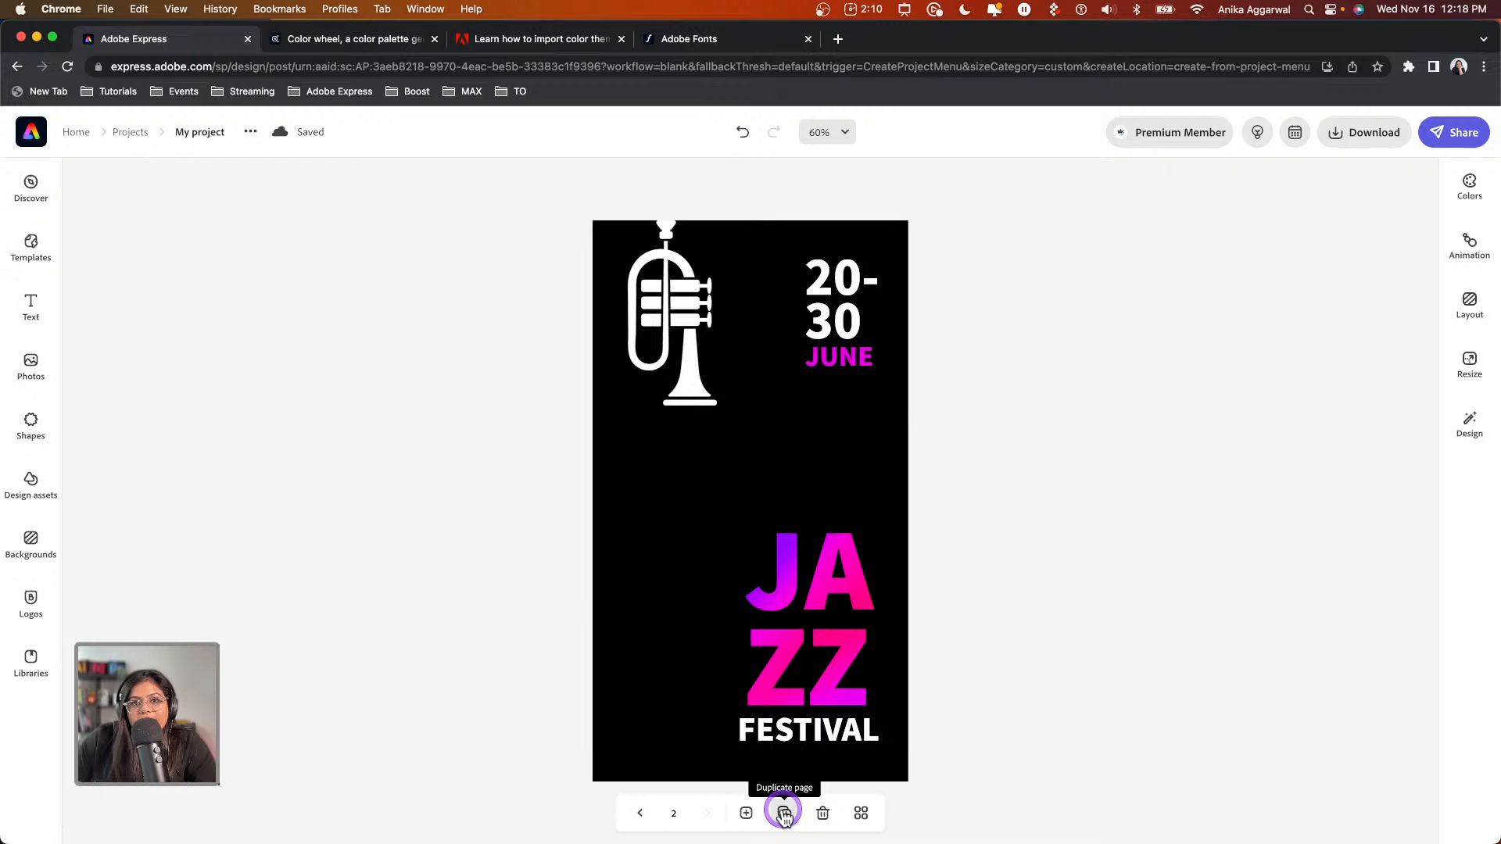
Duplicate the Instagram story page and resize the copy to the Facebook social post format
{"action": "left_click", "coordinate": [784, 816]}
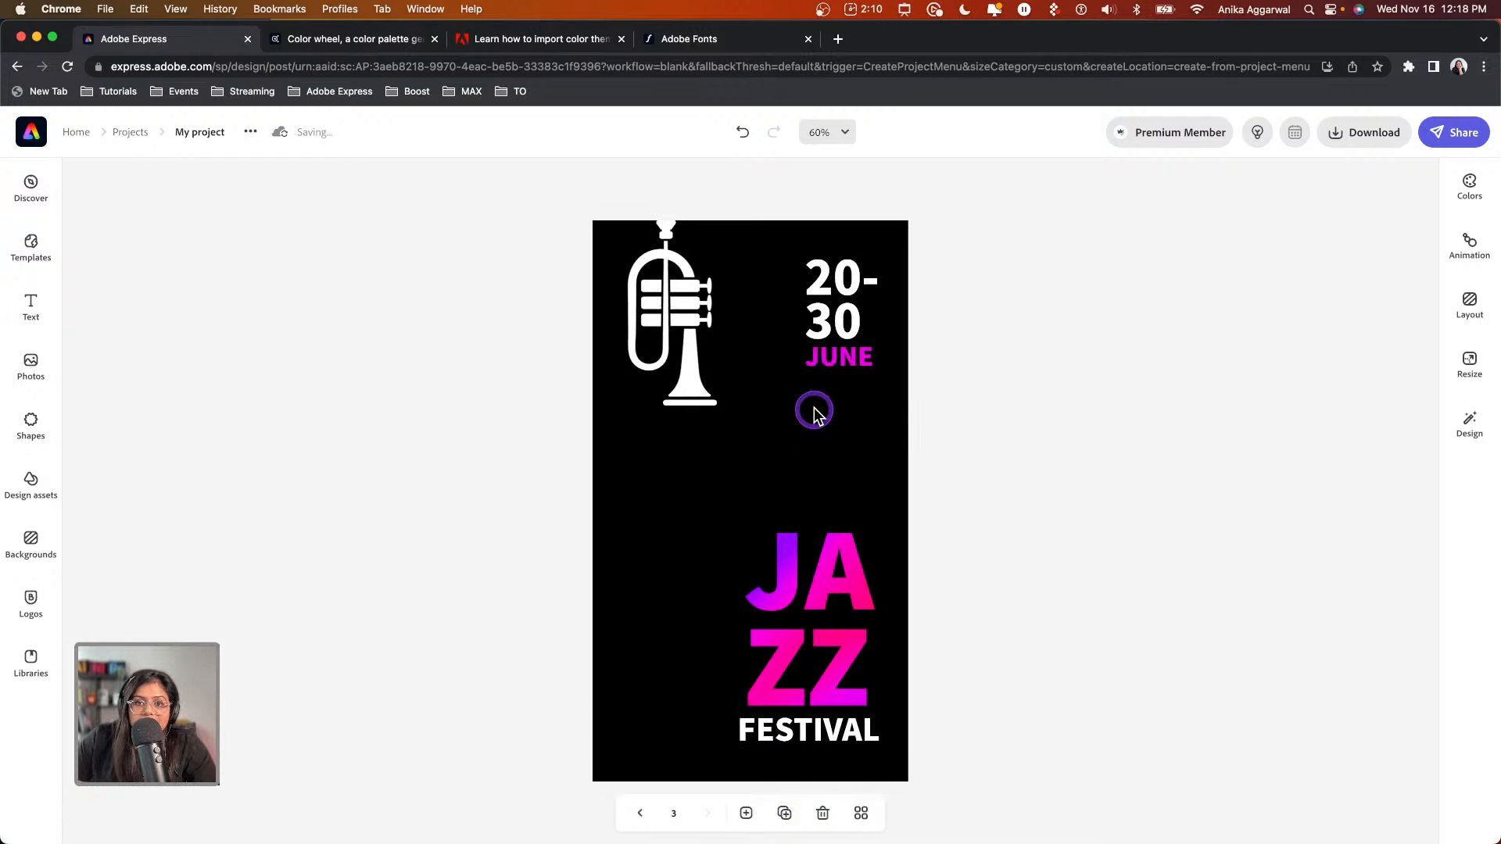
{"action": "left_click", "coordinate": [1468, 364]}
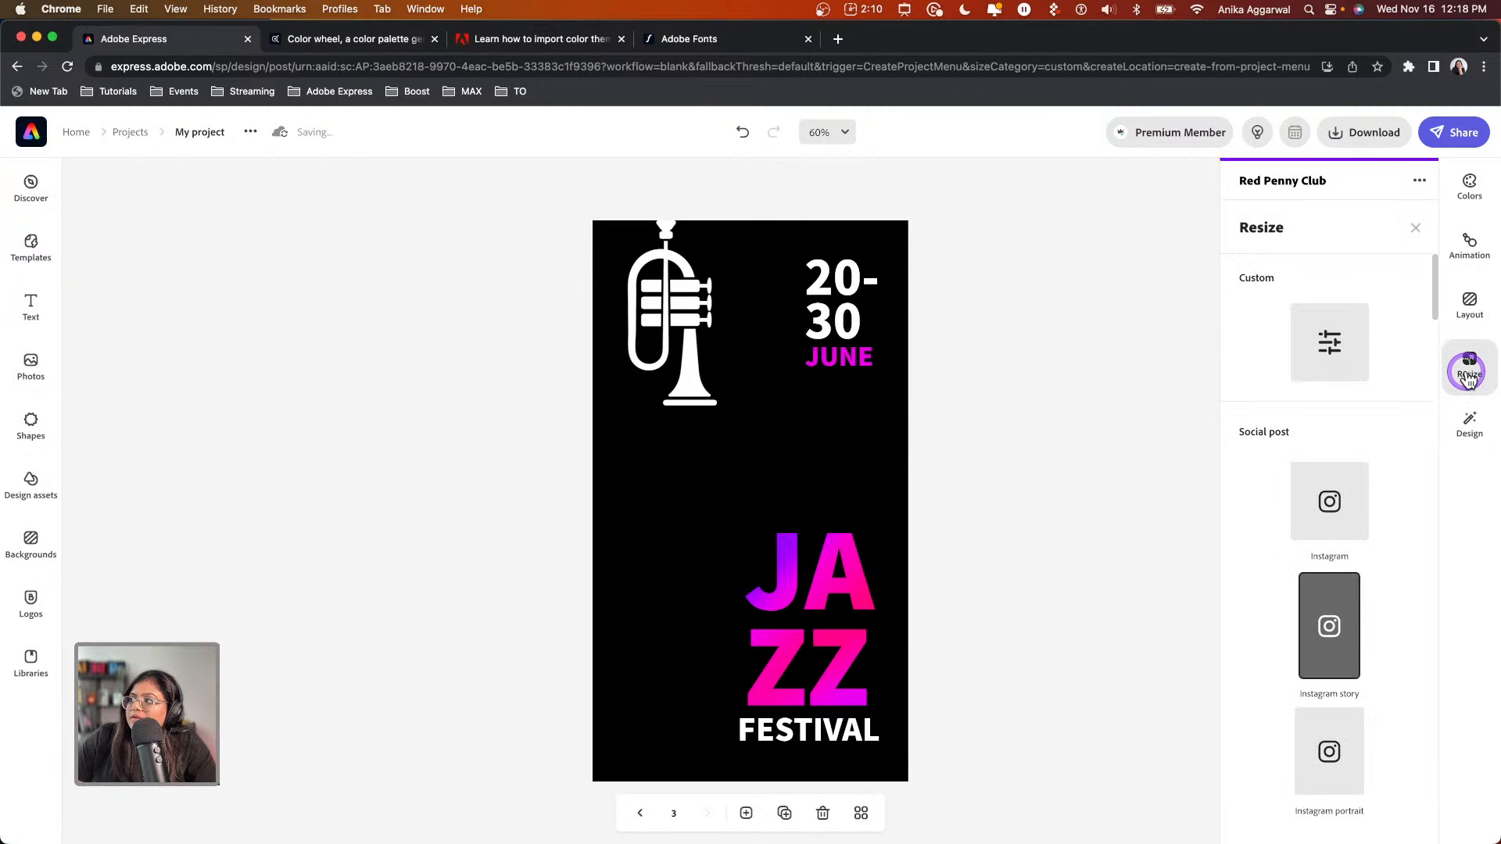
{"action": "scroll", "coordinate": [1404, 614], "scroll_direction": "down", "scroll_amount": 5}
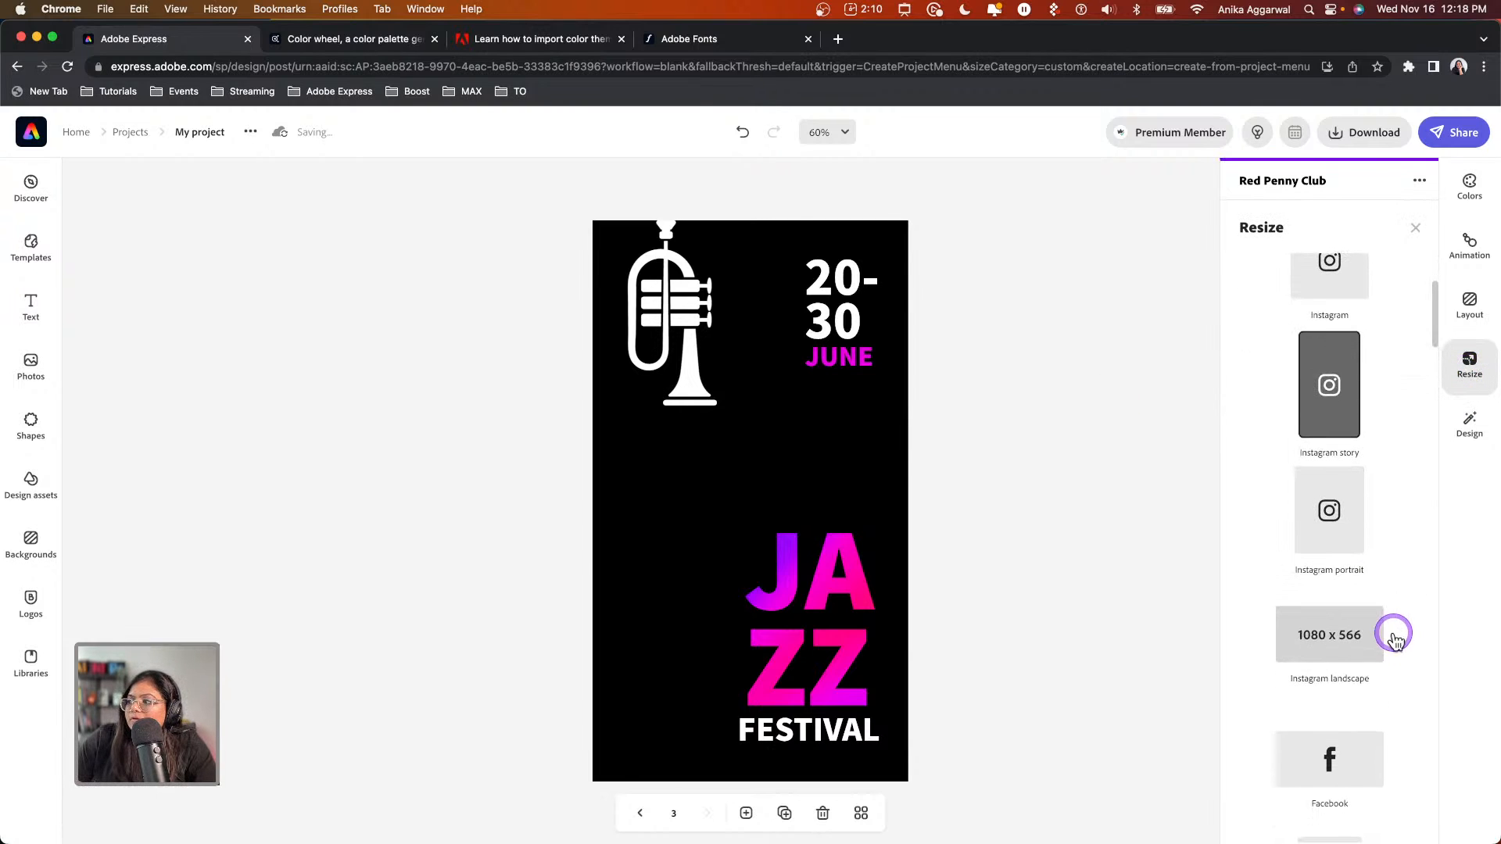
{"action": "left_click", "coordinate": [1346, 772]}
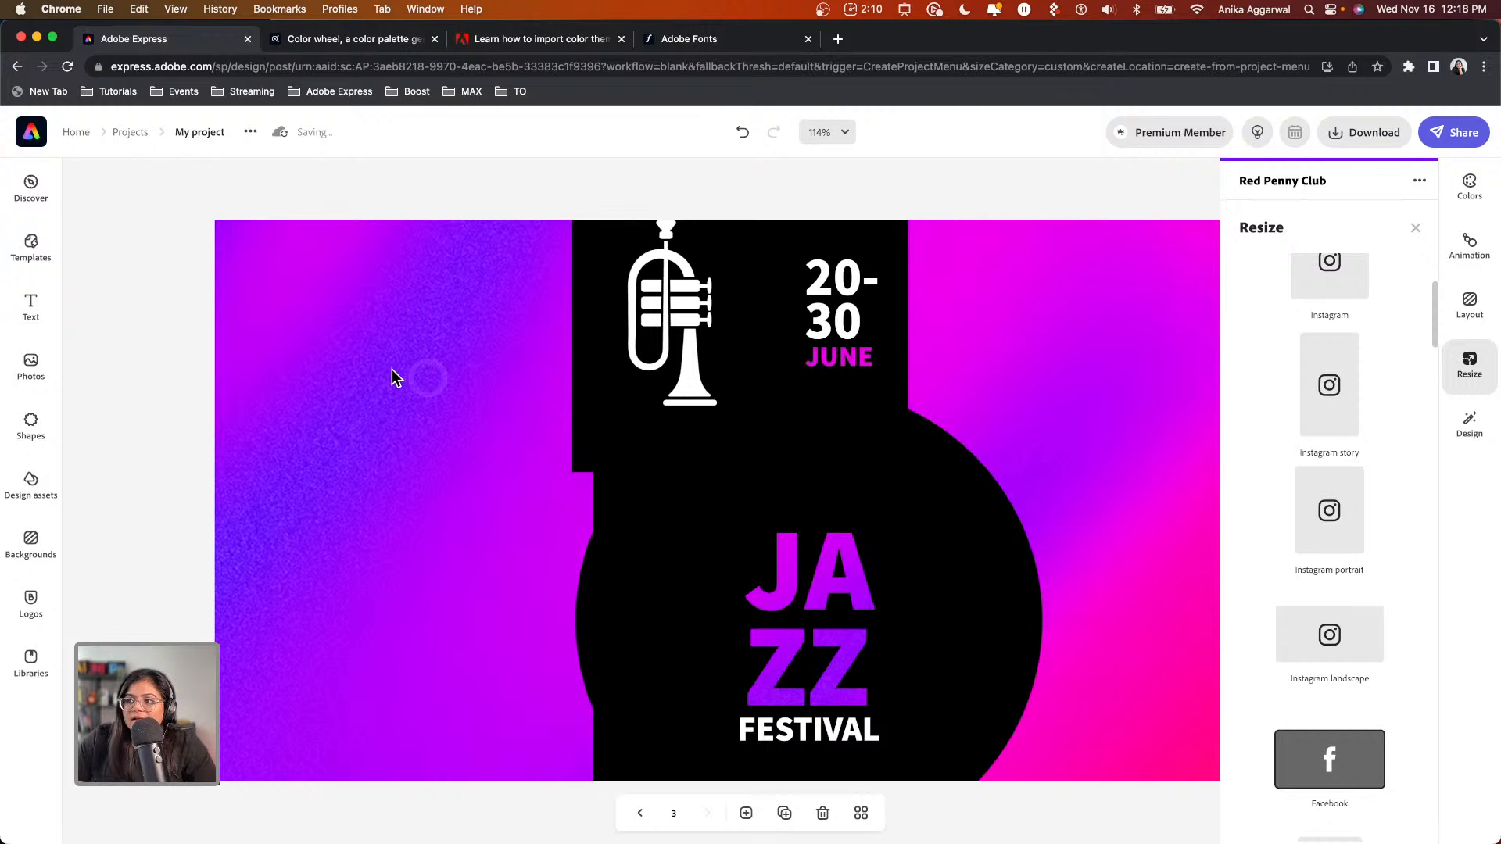
Stretch the upper black rectangle to span the full width of the Facebook post
{"action": "left_click", "coordinate": [614, 381]}
{"action": "left_click_drag", "start_coordinate": [914, 335], "coordinate": [1301, 337]}
{"action": "left_click_drag", "start_coordinate": [573, 335], "coordinate": [213, 328]}
Move the JAZZ circle cut-out near the post's right edge and center FESTIVAL directly beneath it
{"action": "left_click_drag", "start_coordinate": [860, 590], "coordinate": [1157, 597]}
{"action": "left_click", "coordinate": [102, 317]}
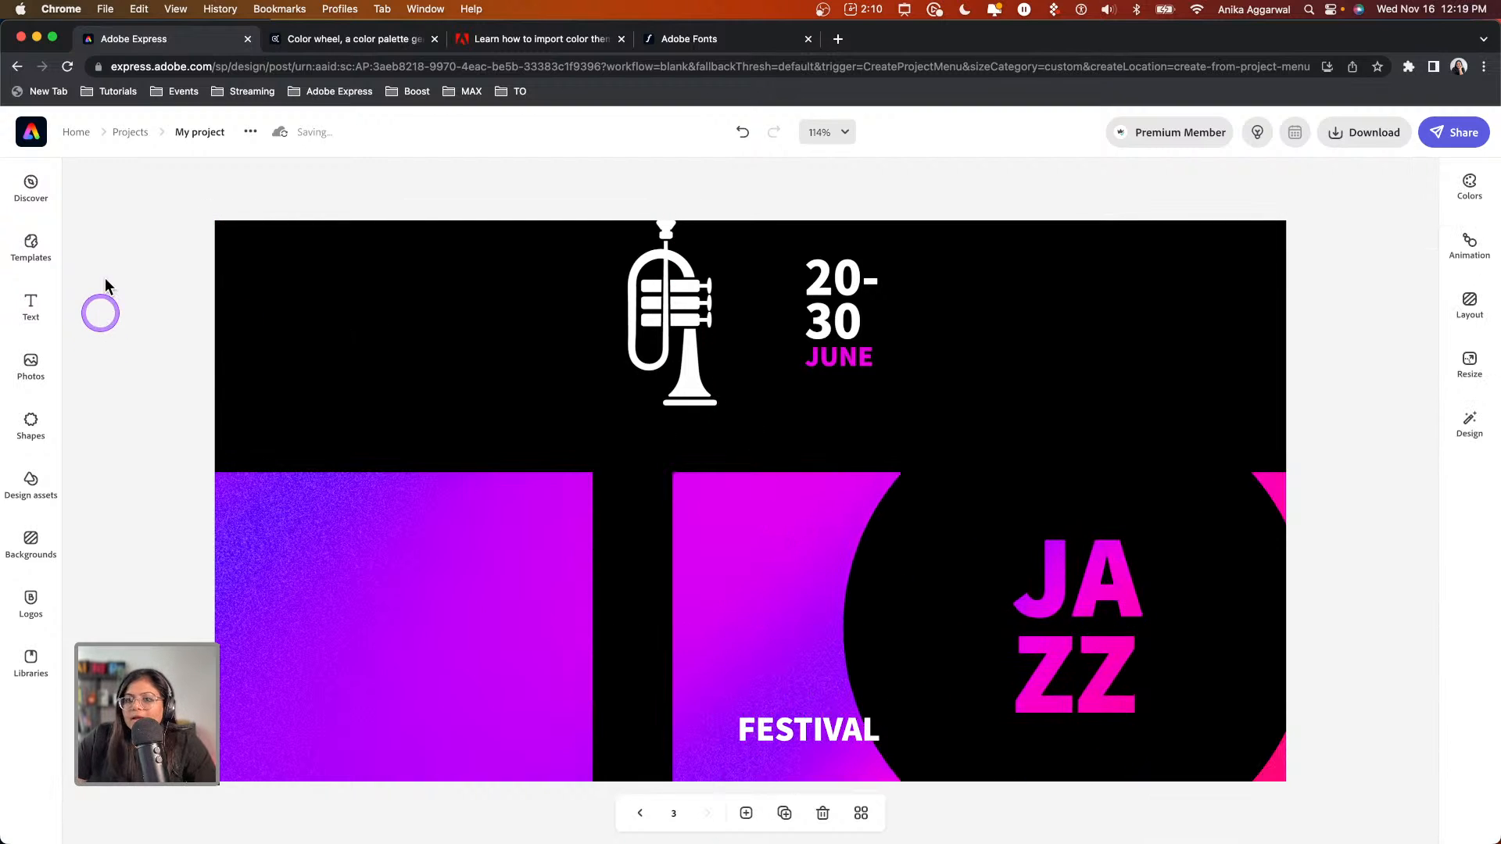
{"action": "scroll", "coordinate": [104, 279], "scroll_direction": "right", "scroll_amount": 2}
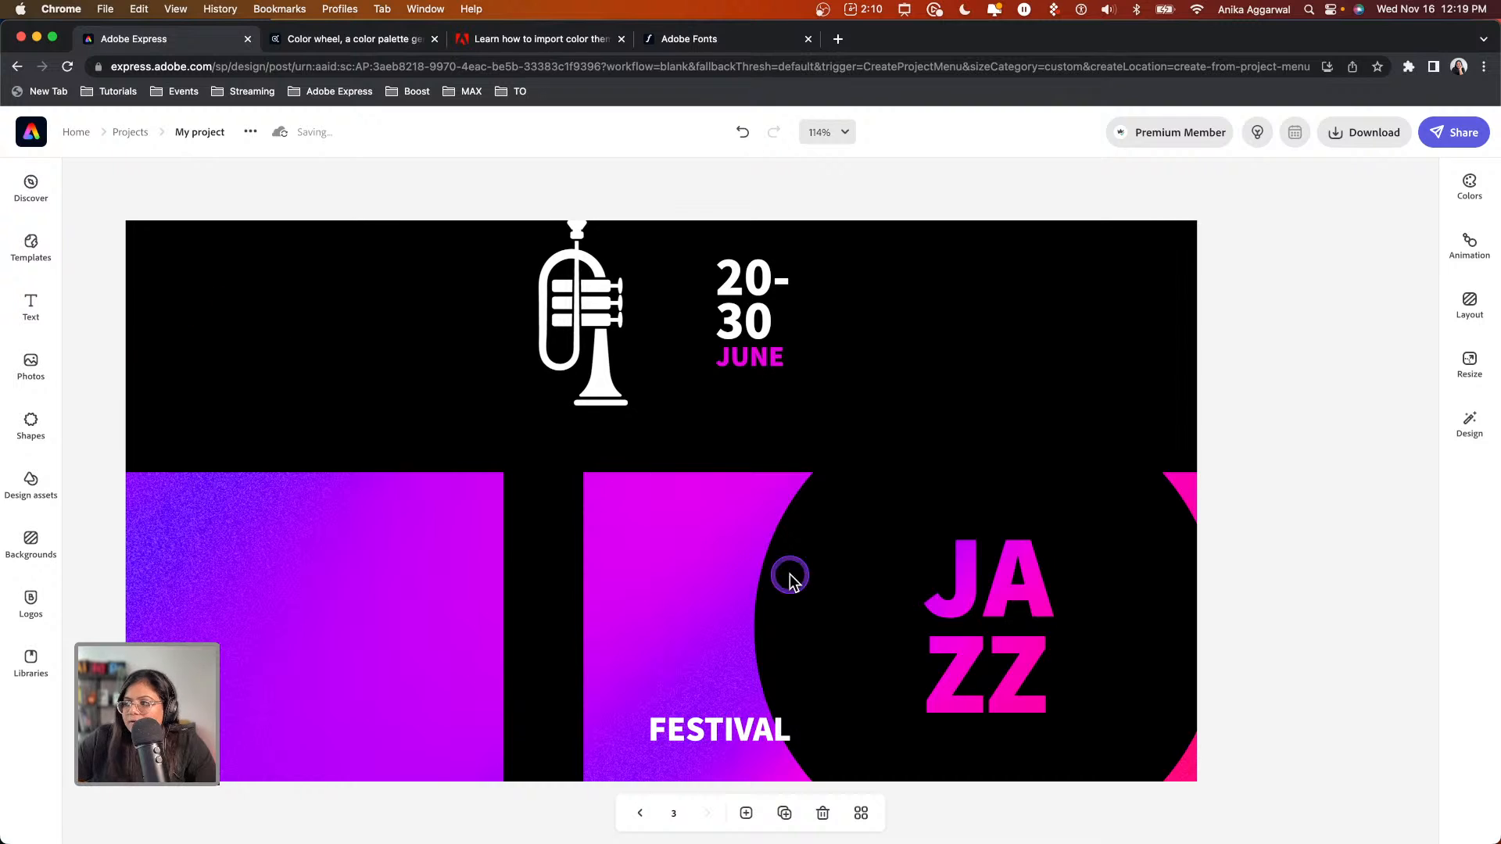
{"action": "left_click_drag", "start_coordinate": [960, 583], "coordinate": [1003, 575]}
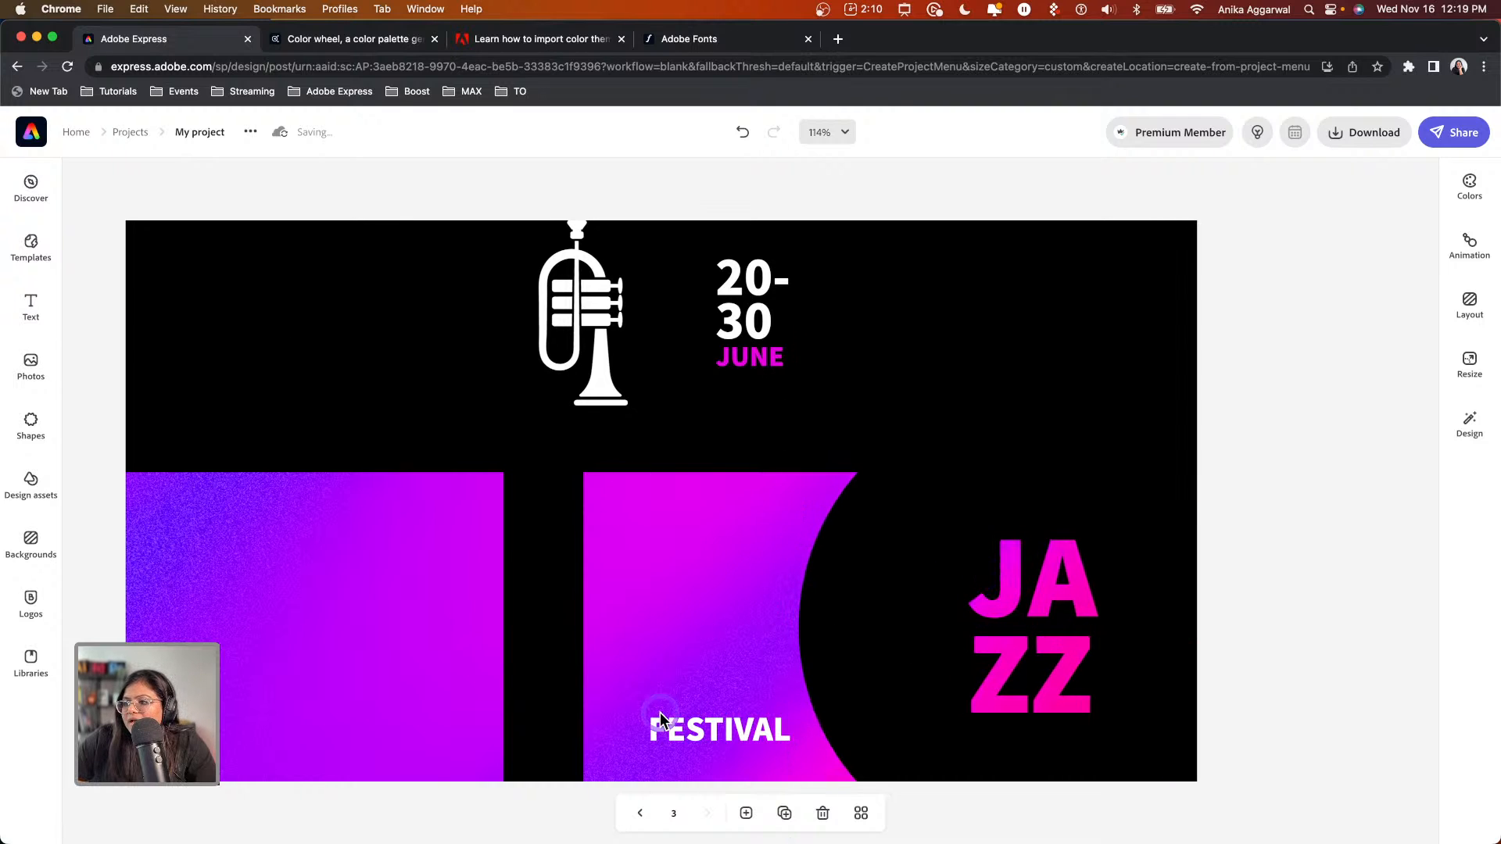
{"action": "left_click_drag", "start_coordinate": [745, 740], "coordinate": [1036, 745]}
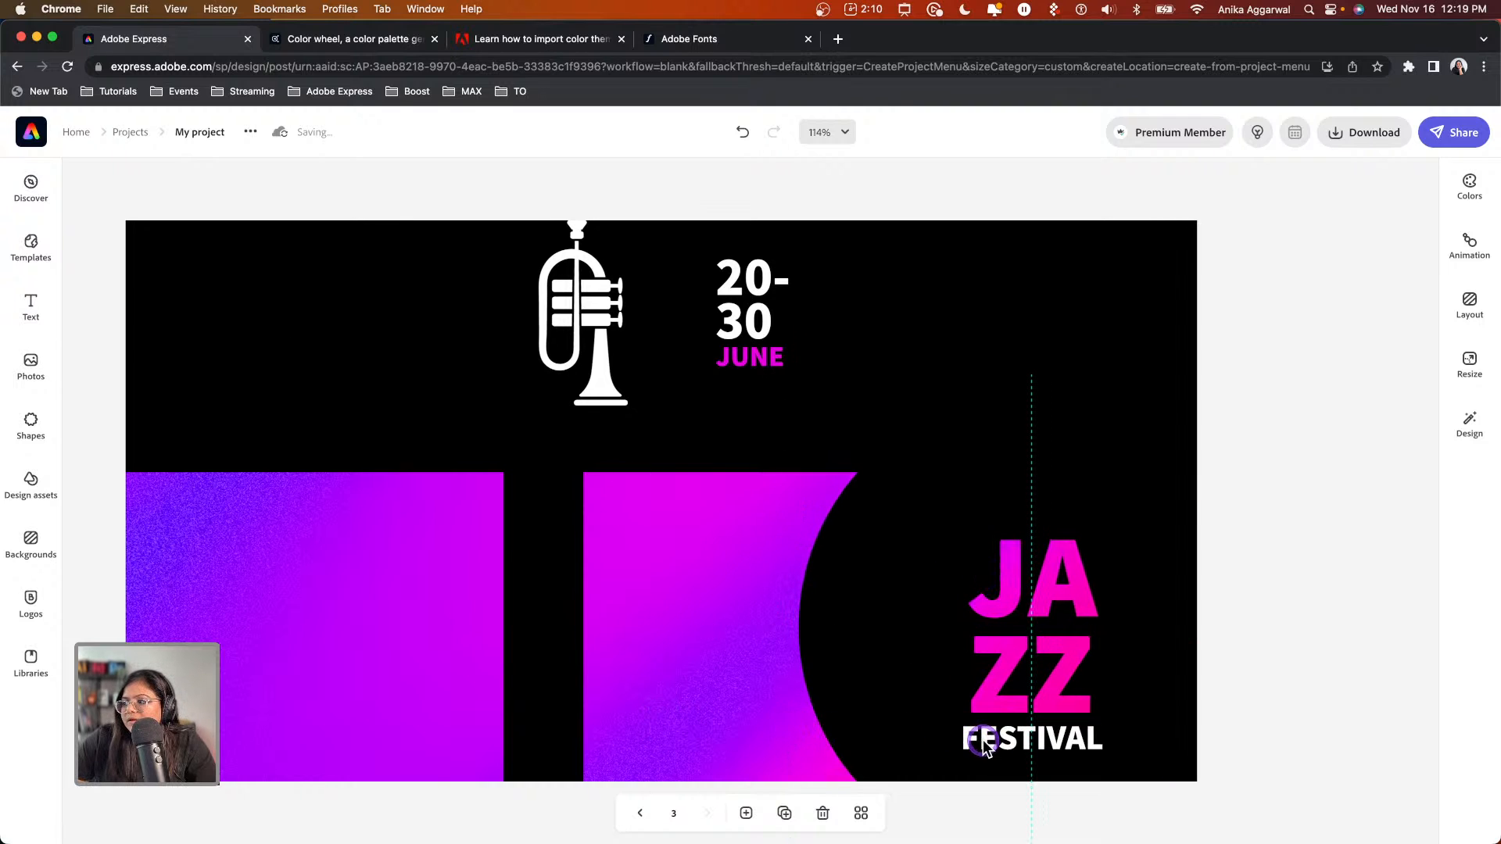
Stretch the lower black rectangle from the post's left edge to the JAZZ circle to cover the remaining gradient
{"action": "left_click", "coordinate": [545, 629]}
{"action": "left_click_drag", "start_coordinate": [583, 628], "coordinate": [884, 627]}
{"action": "left_click_drag", "start_coordinate": [500, 627], "coordinate": [127, 584]}
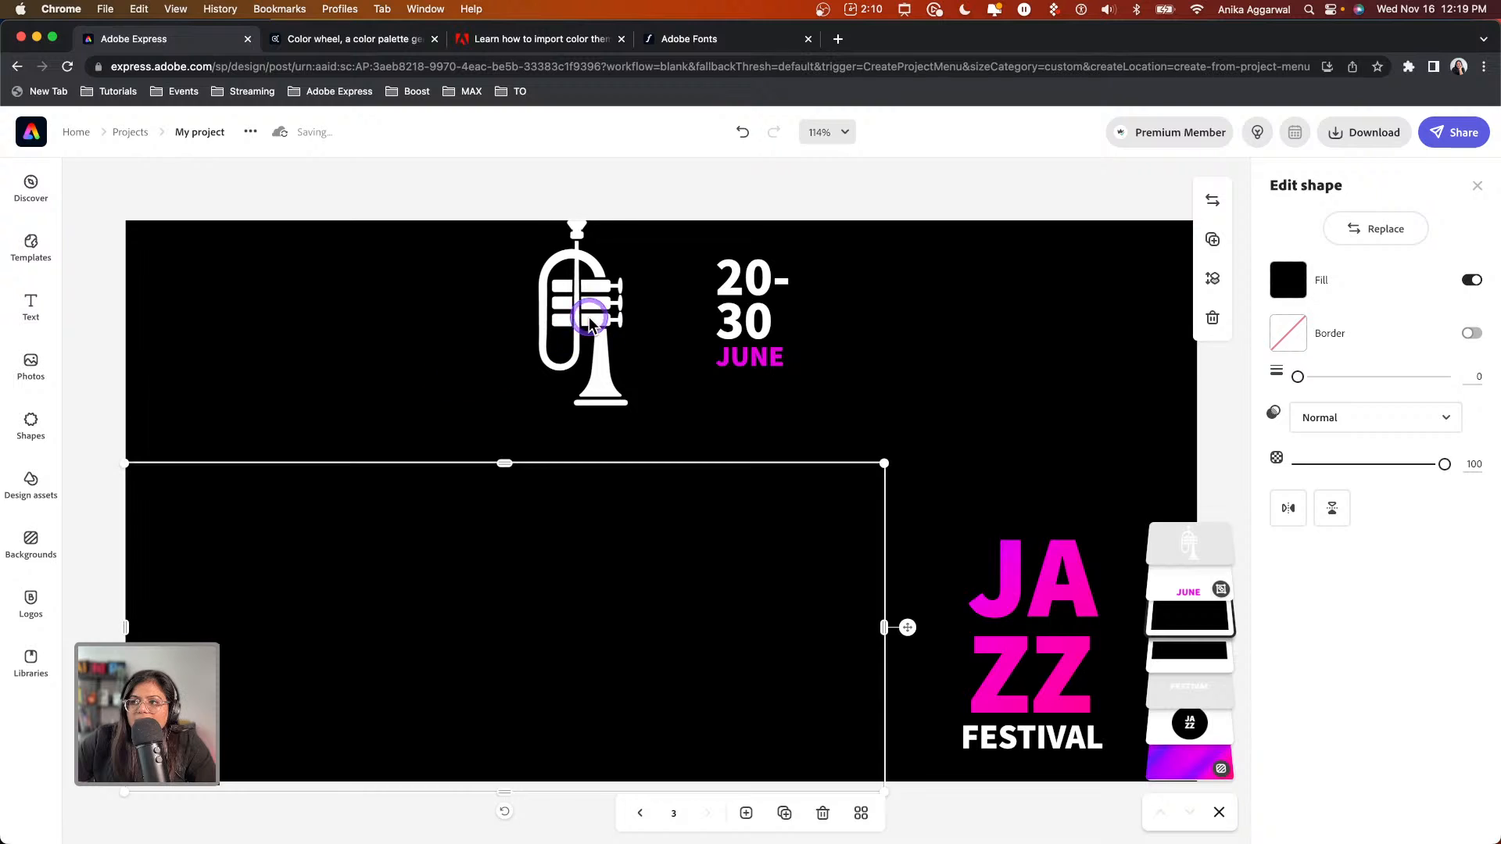
Enlarge the trumpet and move it to the upper-left corner of the Facebook post, against the upper edge
{"action": "left_click", "coordinate": [542, 387]}
{"action": "left_click_drag", "start_coordinate": [539, 402], "coordinate": [509, 469]}
{"action": "left_click_drag", "start_coordinate": [557, 339], "coordinate": [228, 334]}
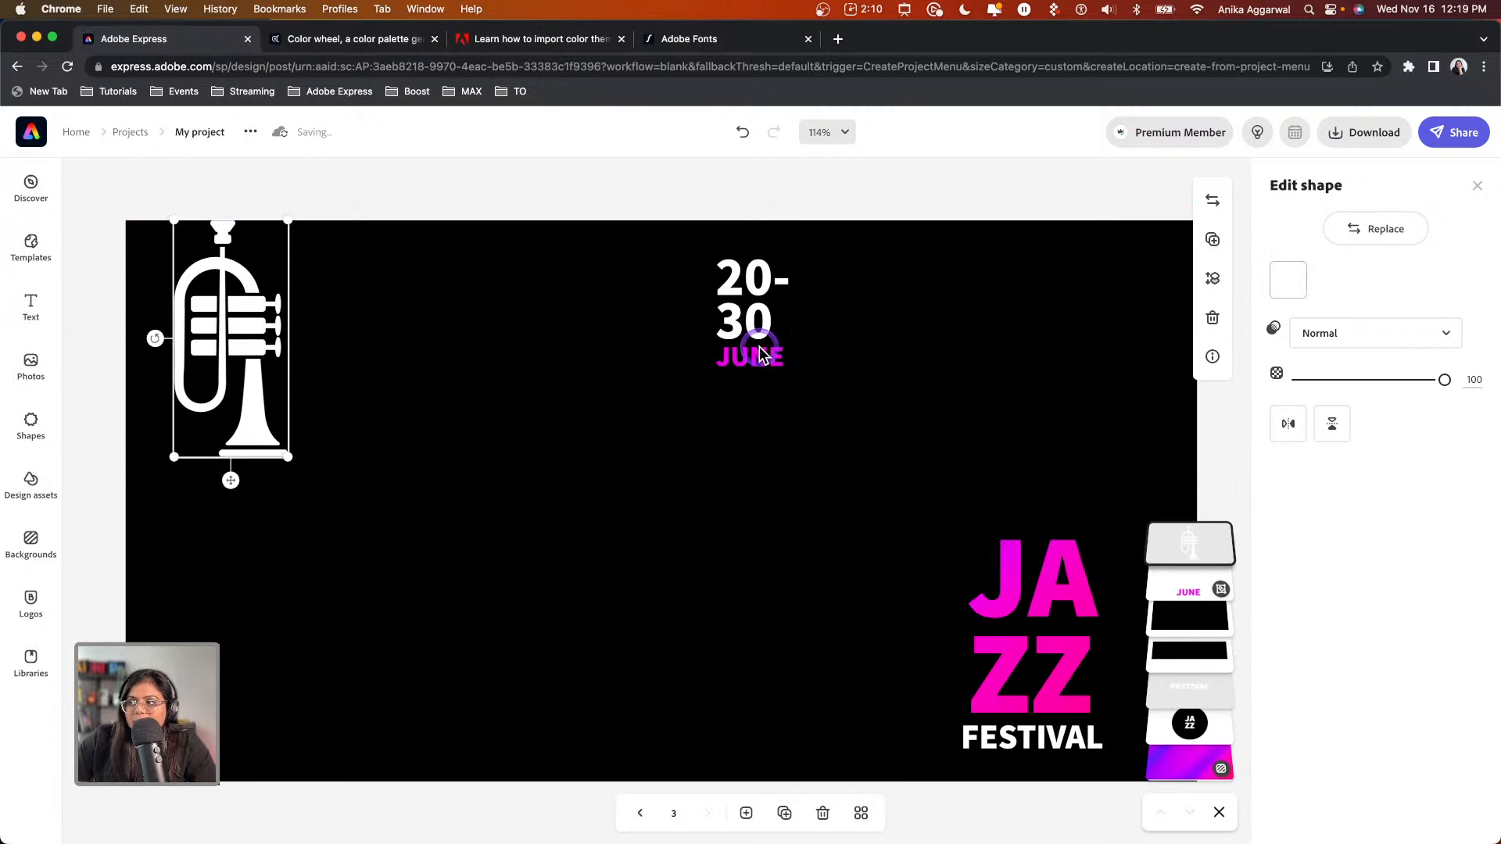
Move the 20-30 JUNE date block to the lower-left area of the Facebook post, below the trumpet
{"action": "left_click", "coordinate": [758, 354]}
{"action": "left_click", "coordinate": [752, 354]}
{"action": "left_click_drag", "start_coordinate": [752, 353], "coordinate": [245, 735]}
Select JAZZ and FESTIVAL together and shift them slightly up and toward the post's right edge
{"action": "left_click", "coordinate": [1006, 744]}
{"action": "left_click", "coordinate": [1008, 702], "text": "shift"}
{"action": "left_click_drag", "start_coordinate": [1007, 703], "coordinate": [1021, 692]}
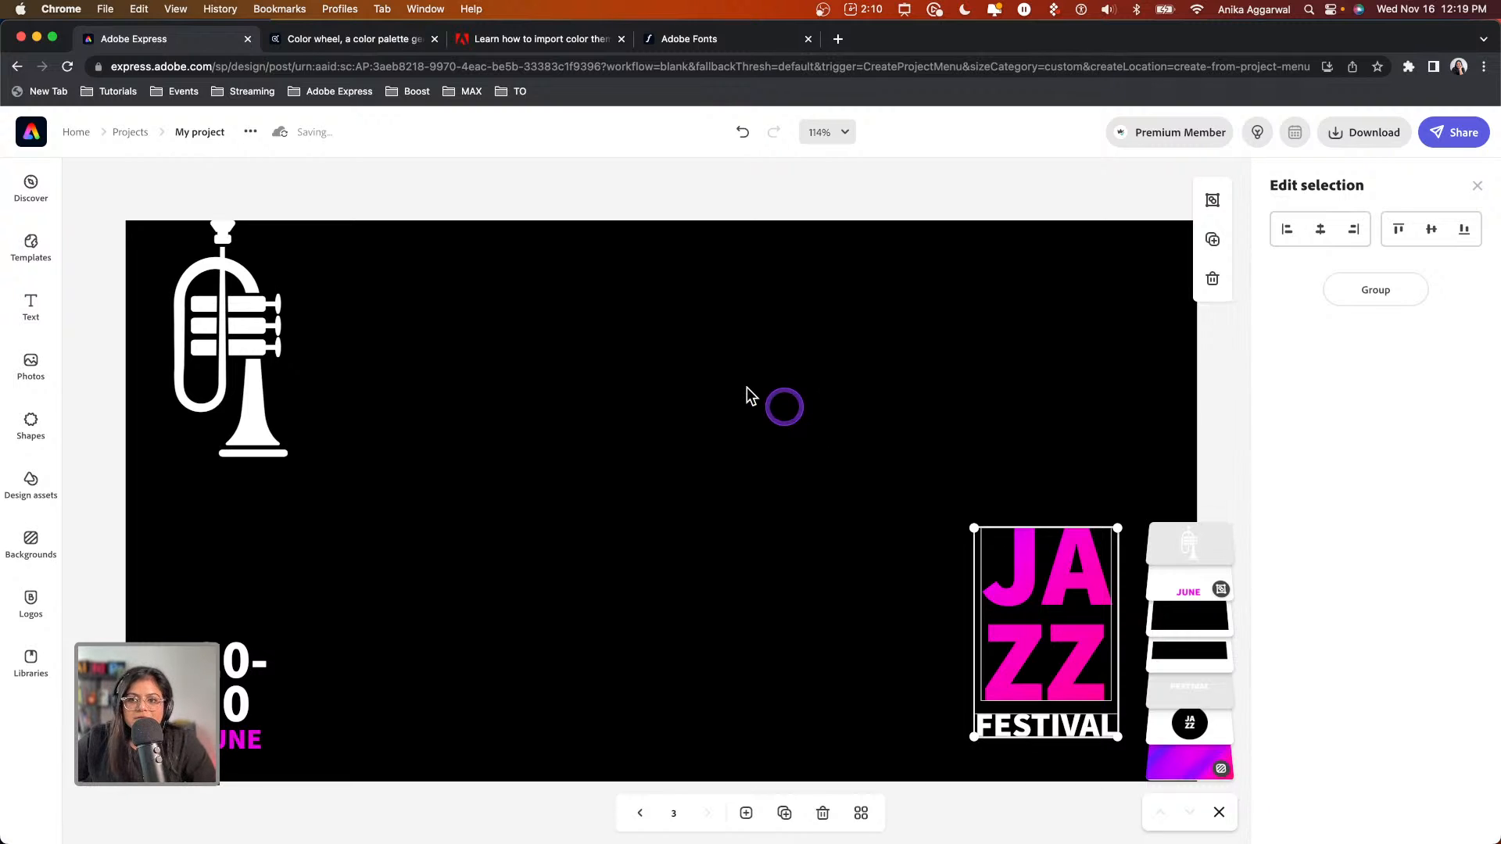
Go back to the portrait poster on page 1 and rename the project
{"action": "left_click", "coordinate": [639, 814]}
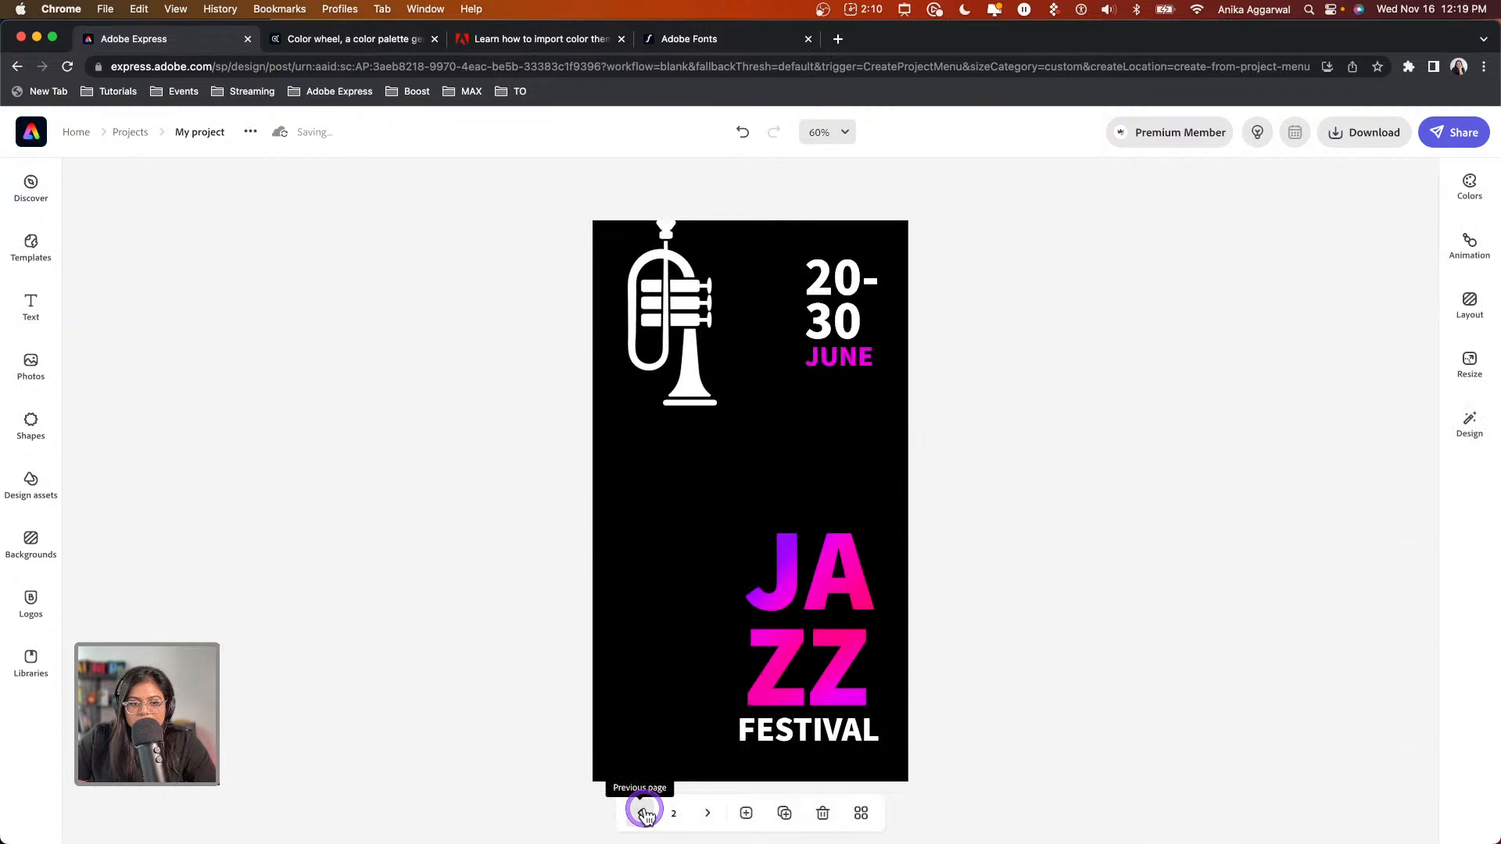
{"action": "left_click", "coordinate": [643, 814]}
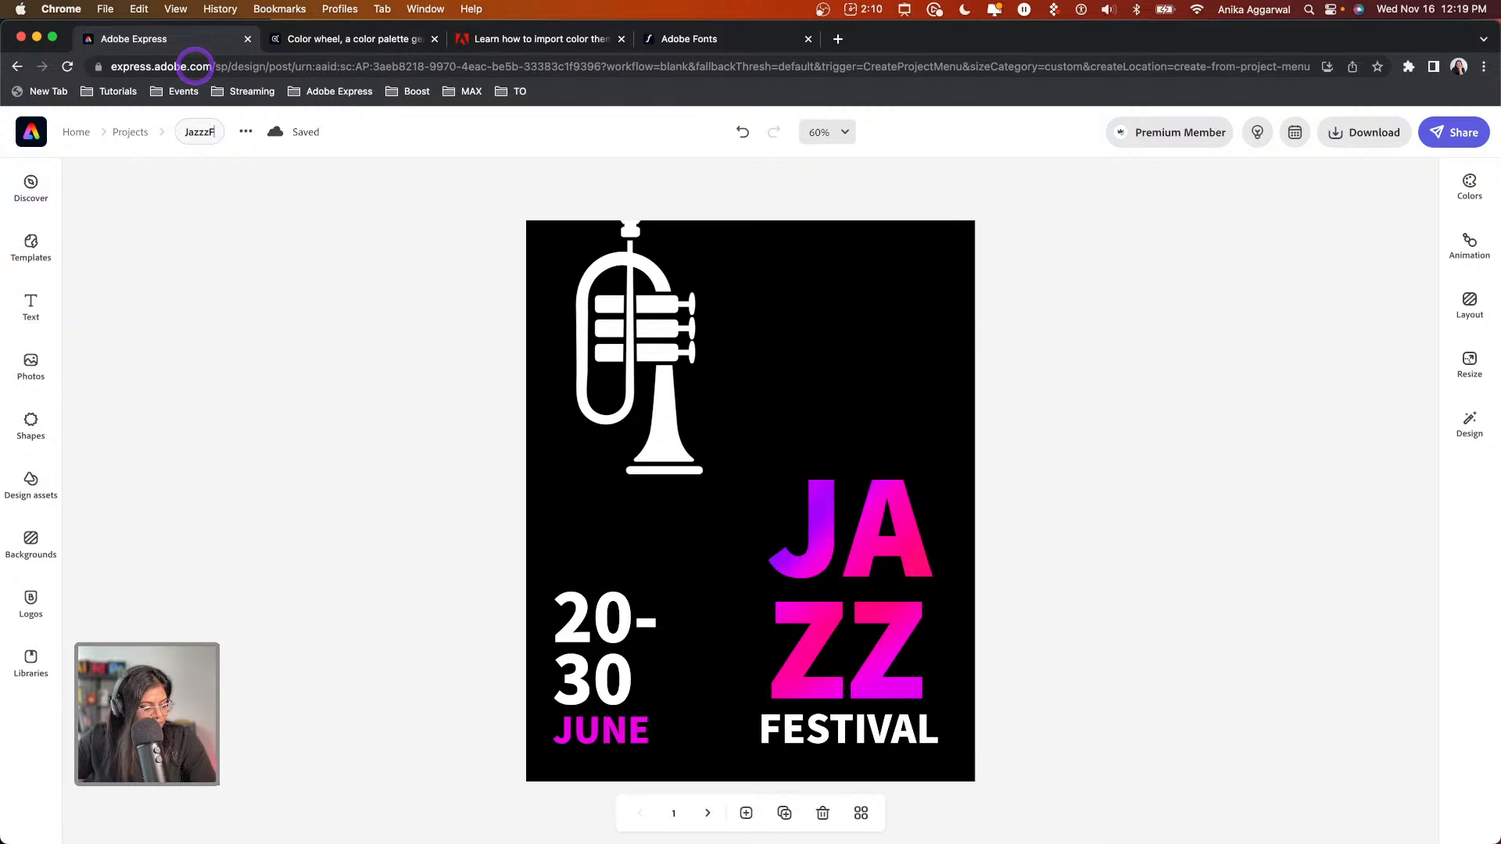
Return to the home page and search all templates for "jazz festival"
{"action": "left_click", "coordinate": [47, 139]}
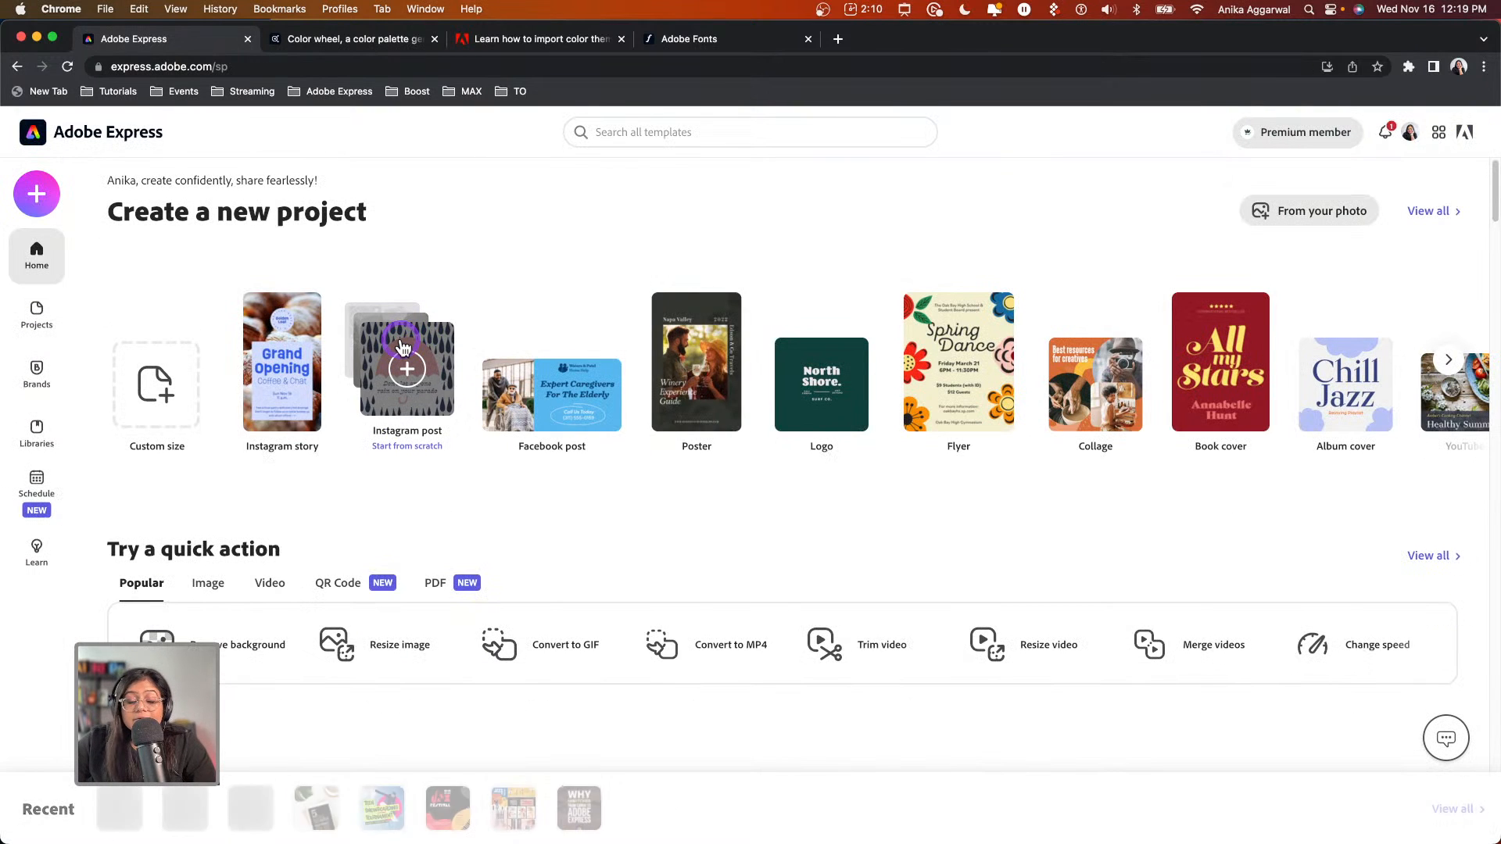
{"action": "left_click", "coordinate": [647, 129]}
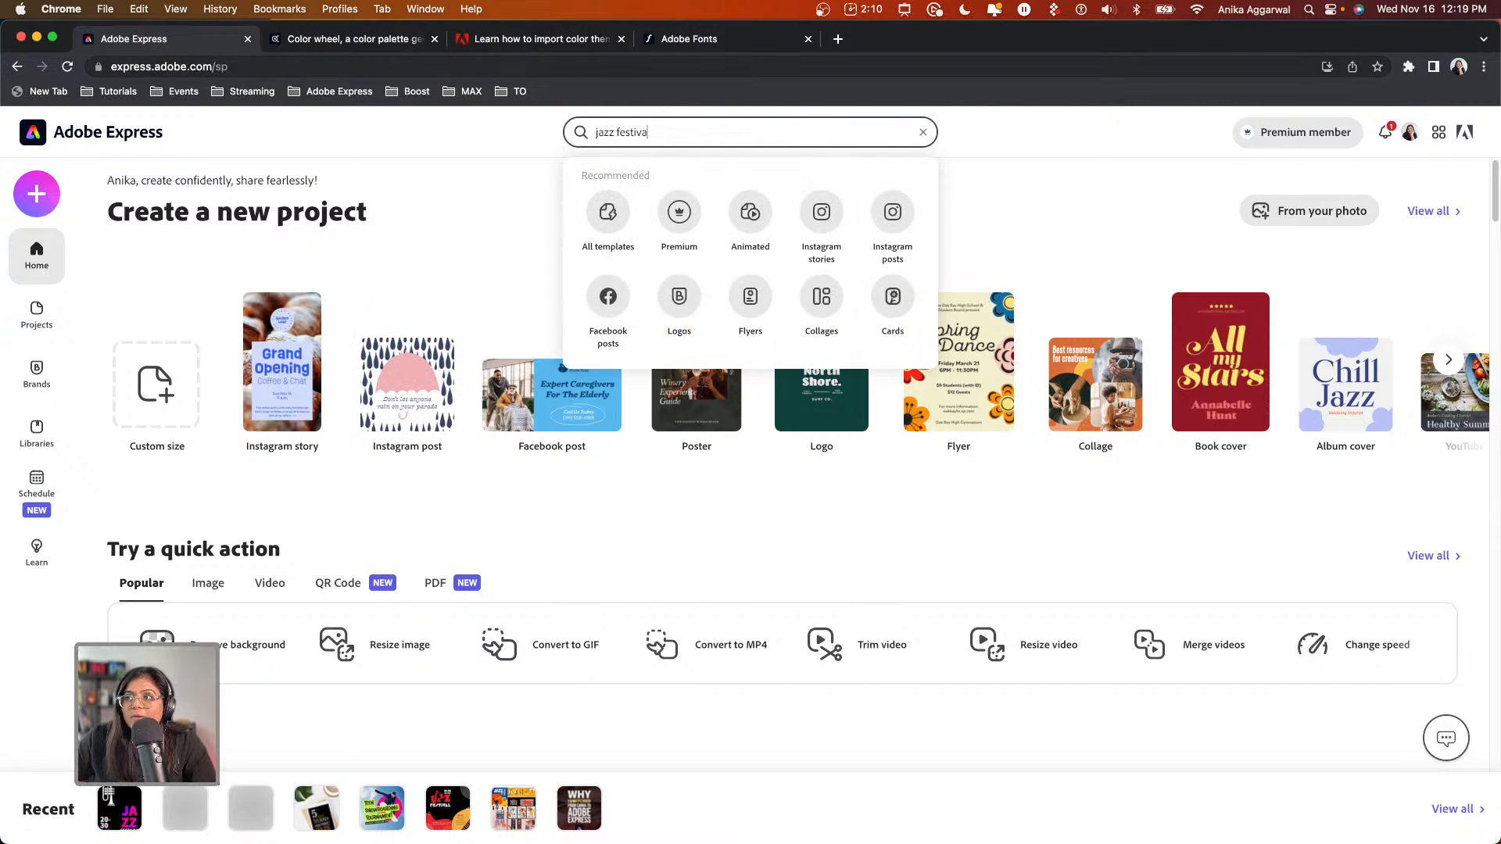
{"action": "key", "text": "Return"}
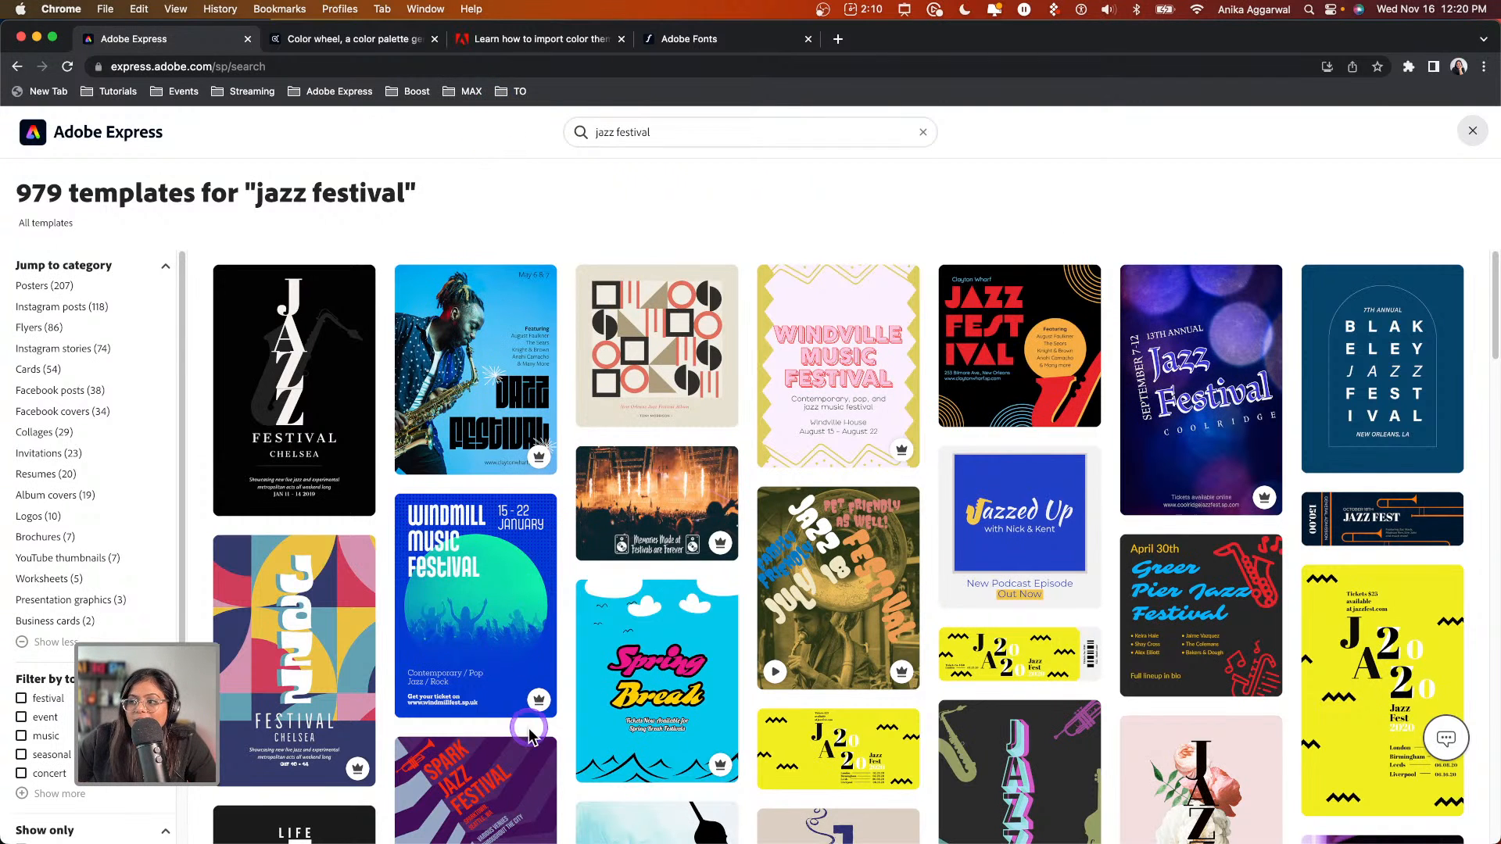
Browse the jazz festival template results for different layouts and styles
{"action": "scroll", "coordinate": [534, 735], "scroll_direction": "down", "scroll_amount": 2}
{"action": "scroll", "coordinate": [547, 750], "scroll_direction": "down", "scroll_amount": 3}
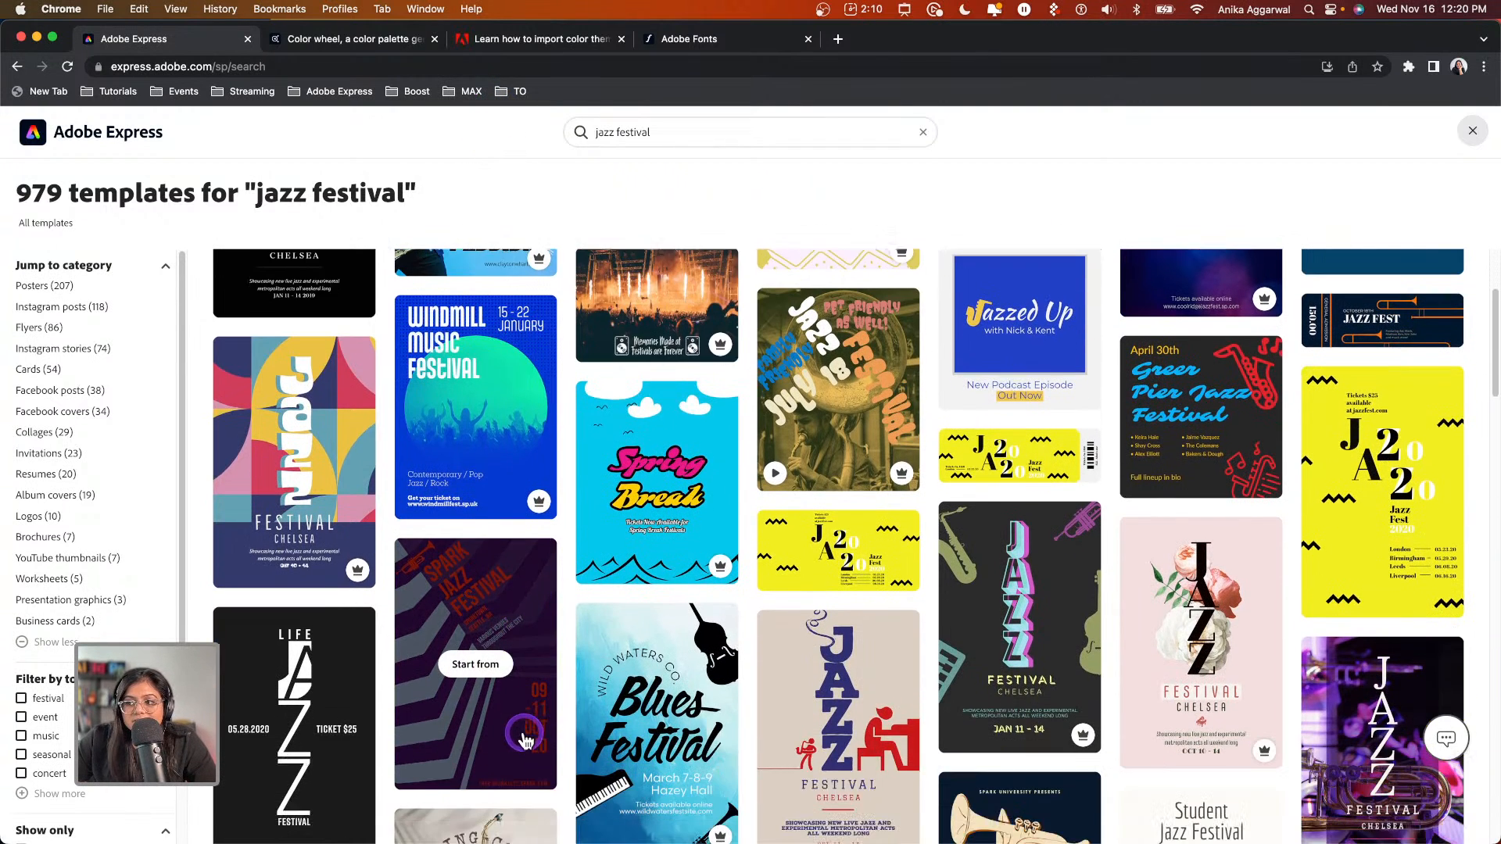
{"action": "scroll", "coordinate": [965, 735], "scroll_direction": "down", "scroll_amount": 3}
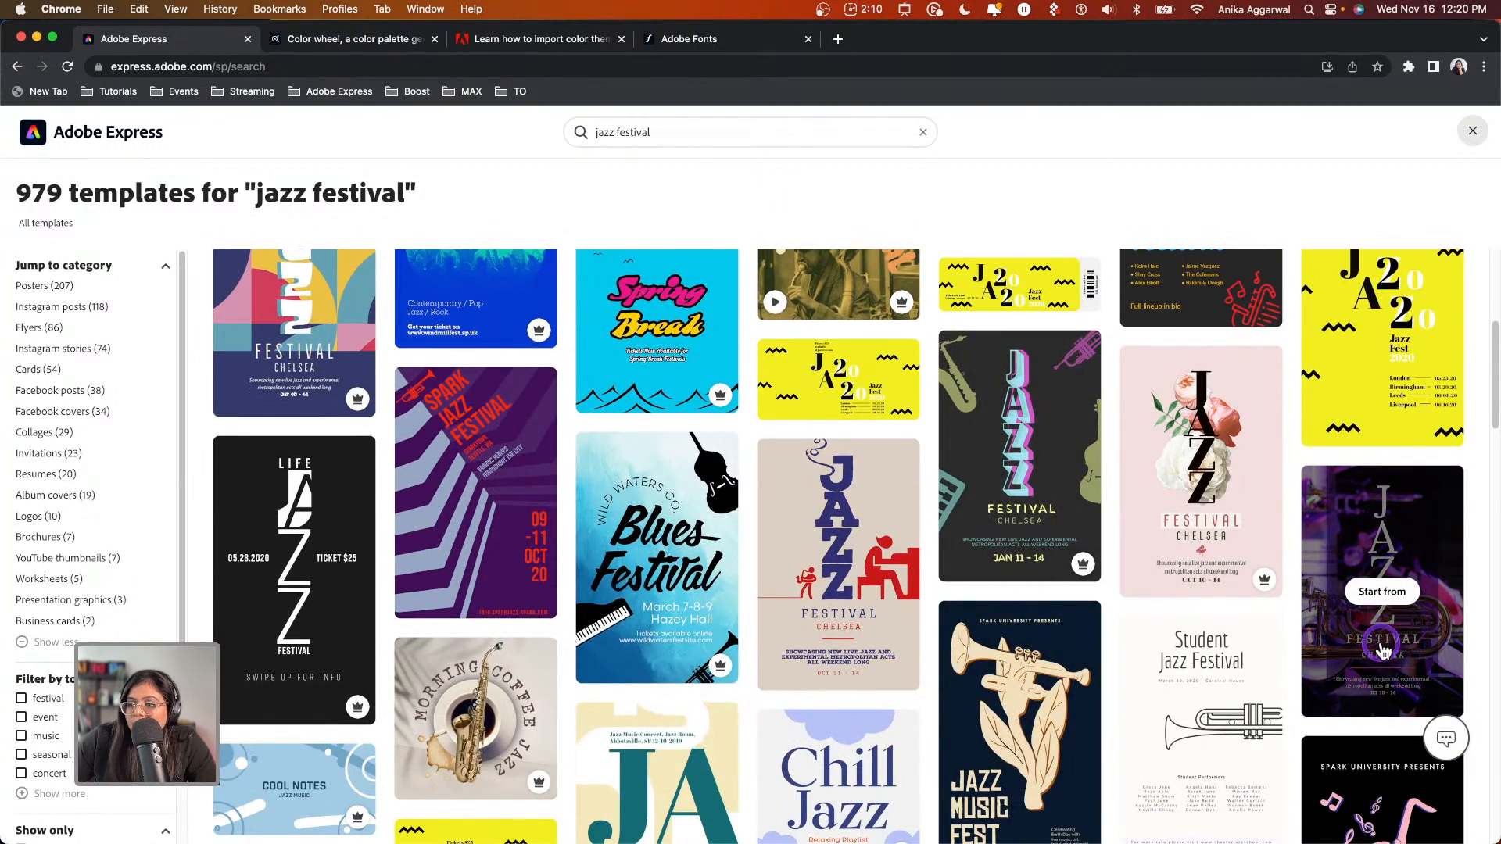
{"action": "scroll", "coordinate": [1382, 651], "scroll_direction": "down", "scroll_amount": 5}
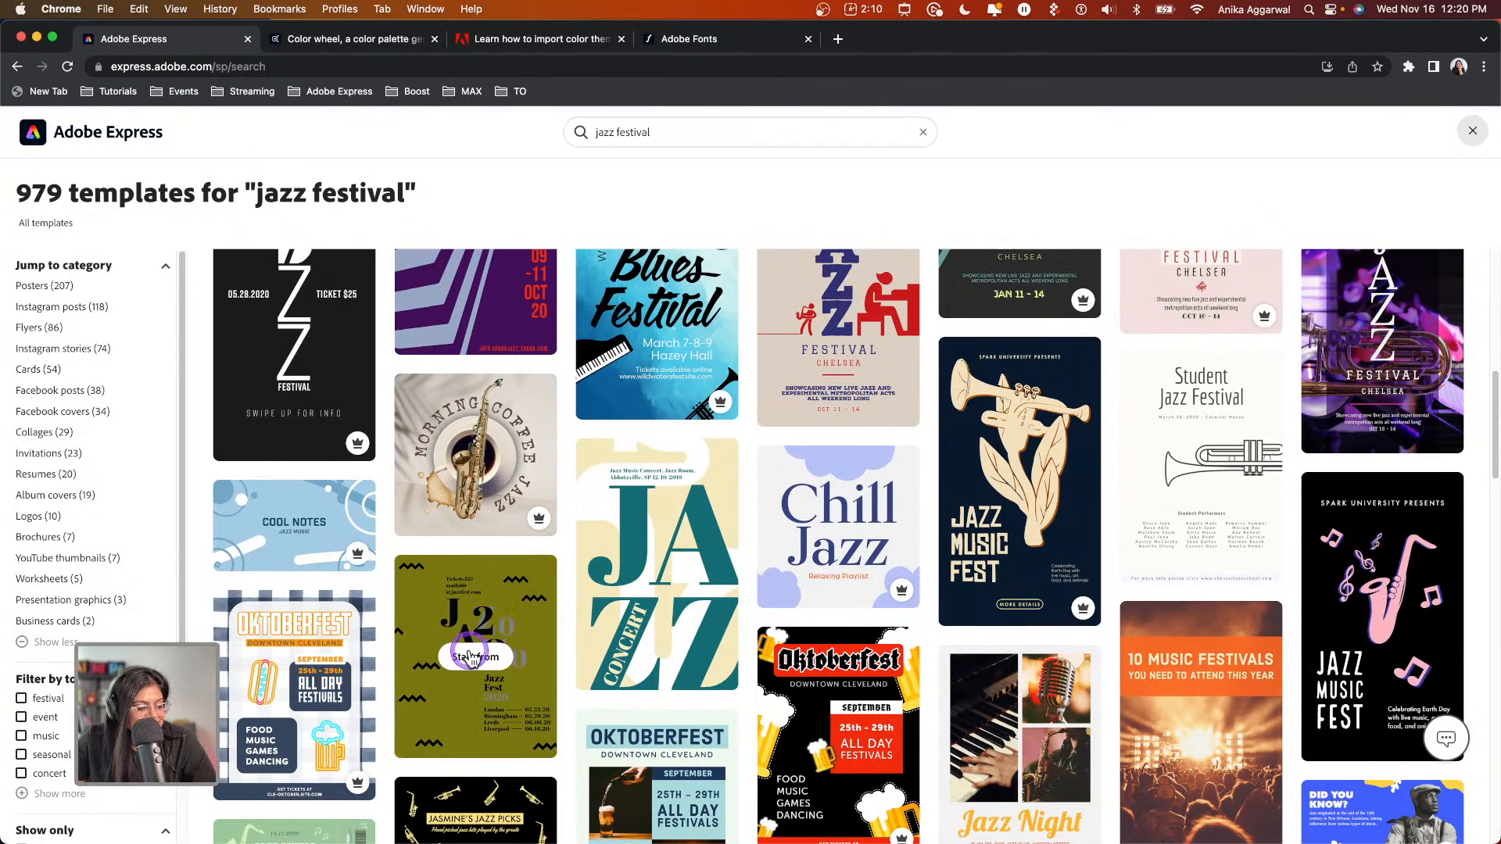
{"action": "scroll", "coordinate": [899, 477], "scroll_direction": "down", "scroll_amount": 5}
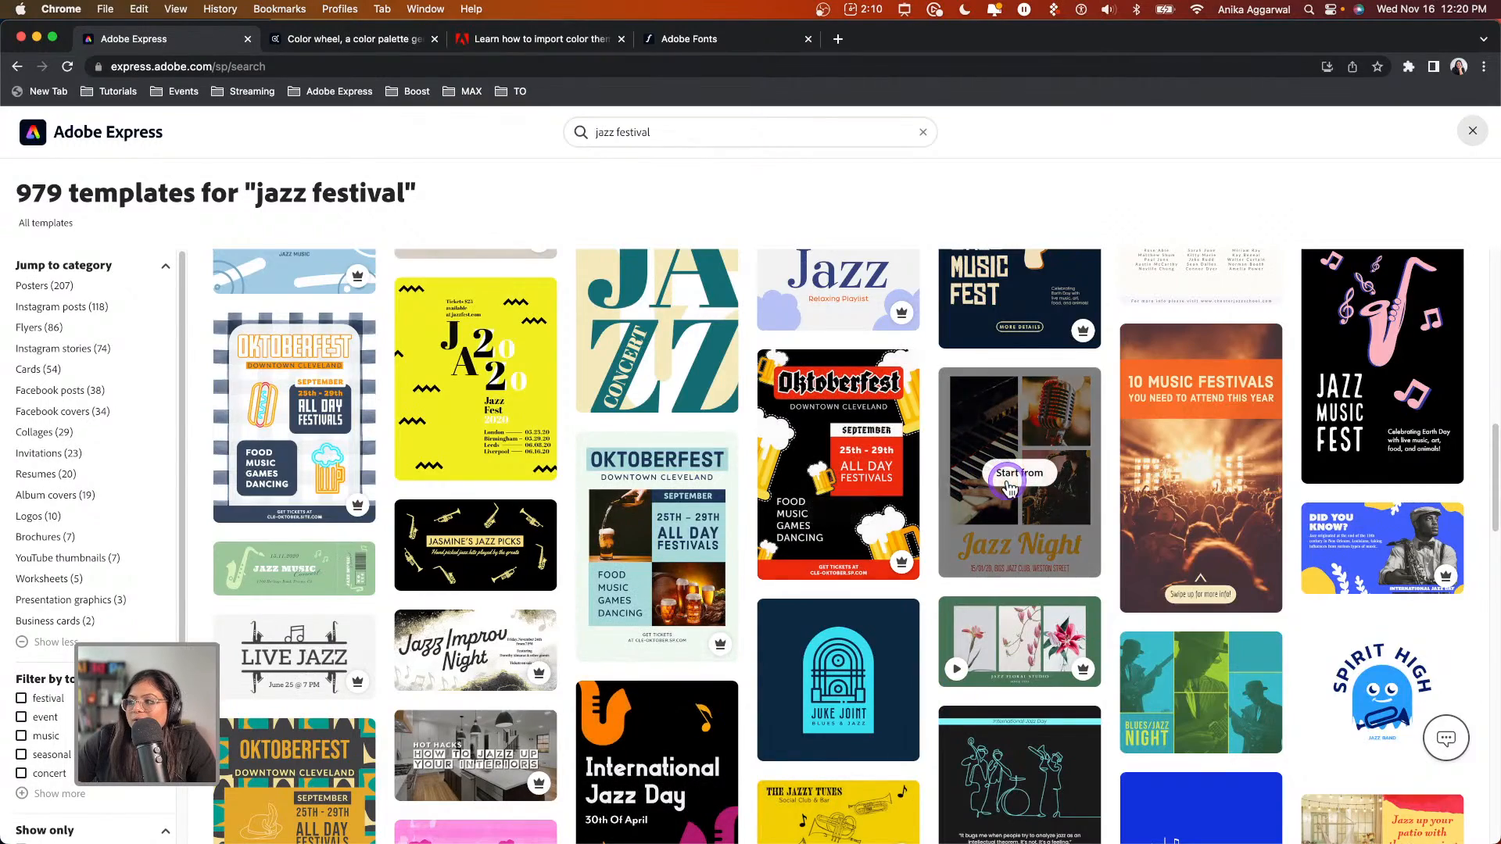
{"action": "scroll", "coordinate": [669, 455], "scroll_direction": "down", "scroll_amount": 7}
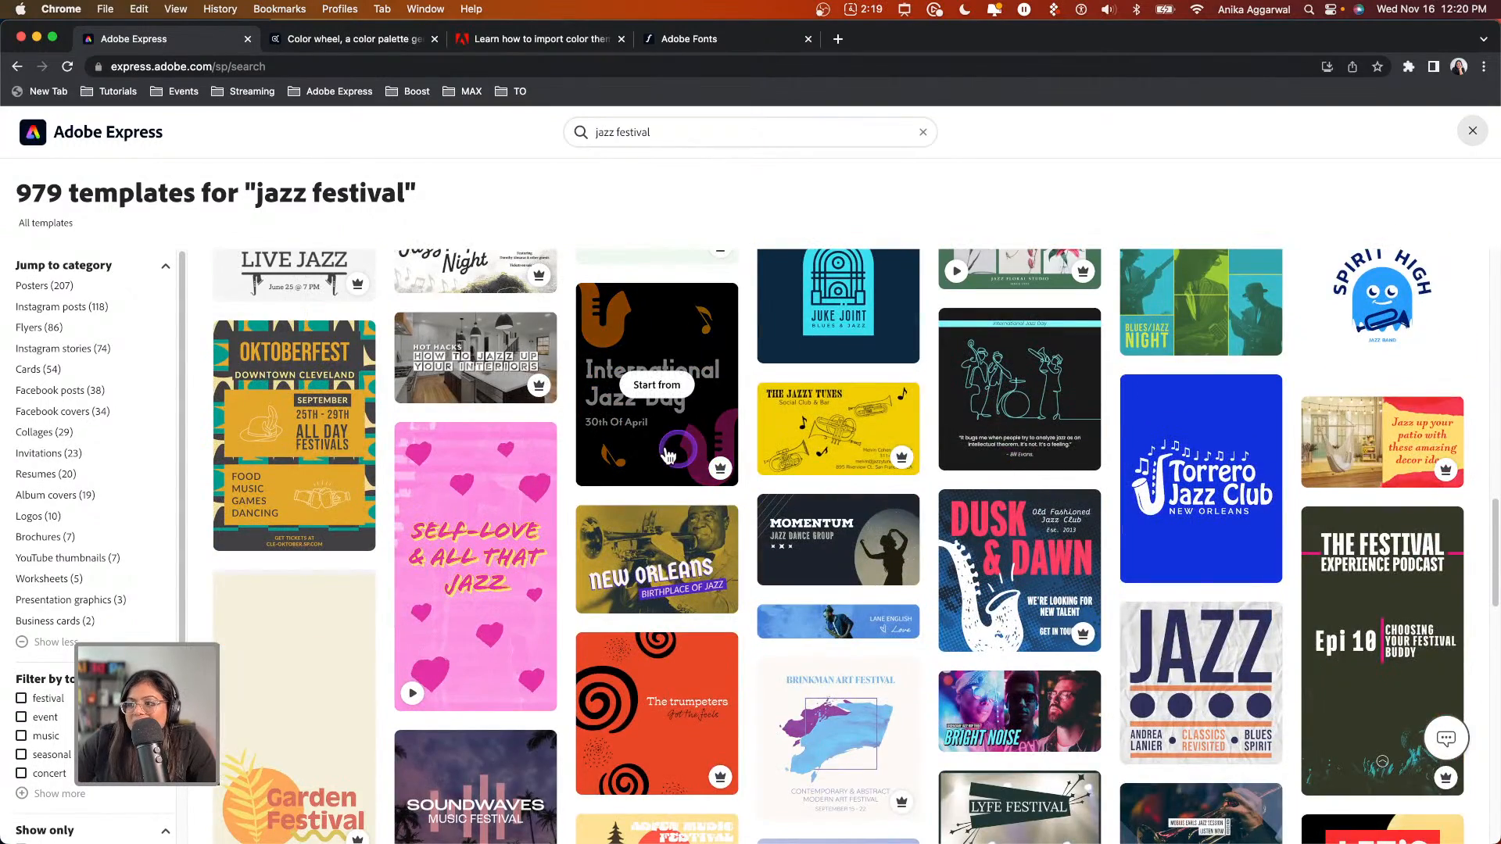
{"action": "scroll", "coordinate": [669, 455], "scroll_direction": "down", "scroll_amount": 5}
{"action": "scroll", "coordinate": [658, 677], "scroll_direction": "down", "scroll_amount": 6}
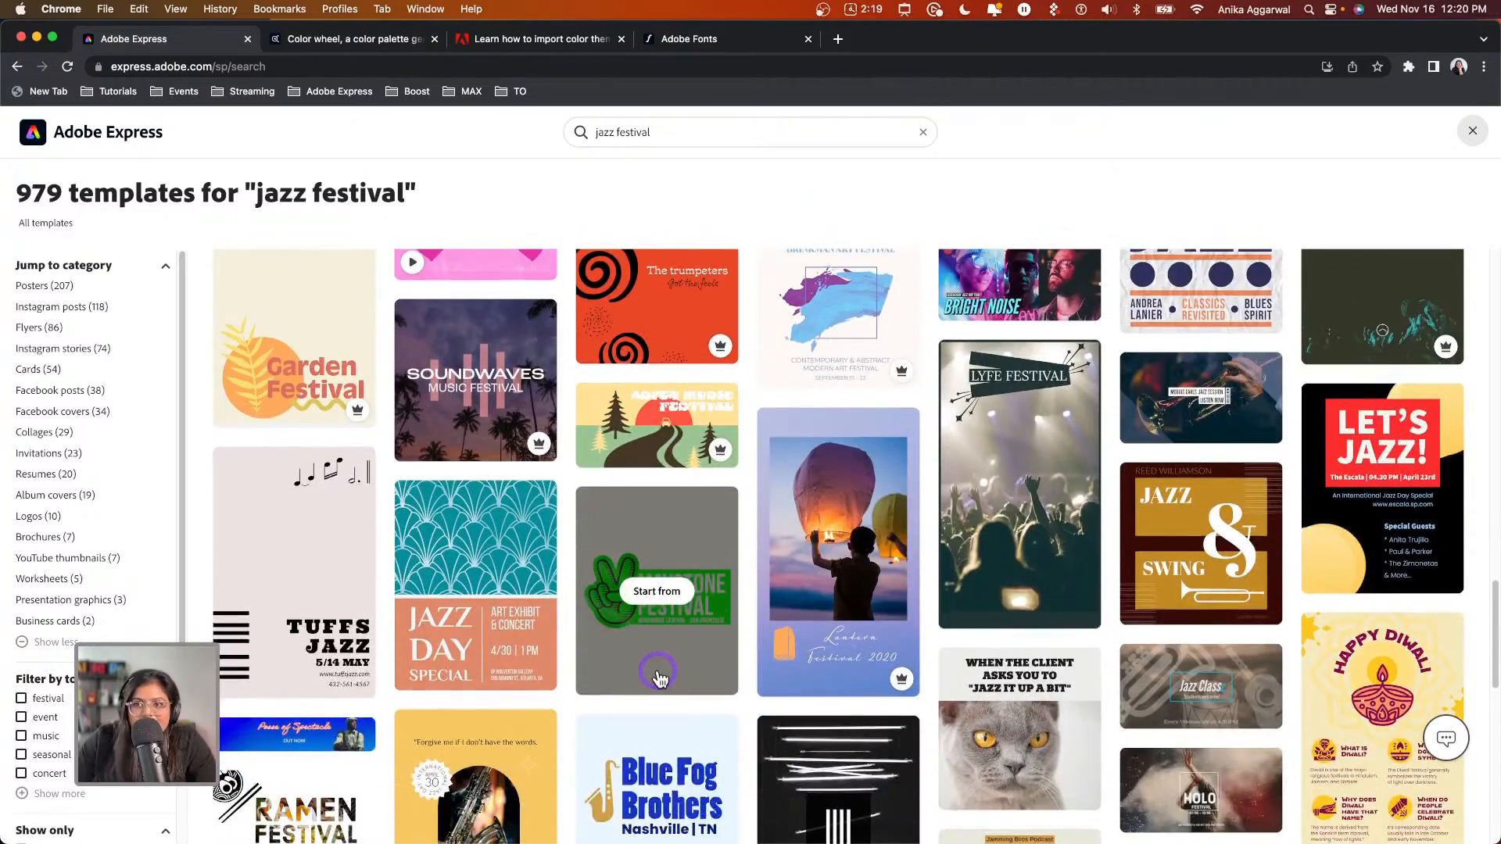
{"action": "scroll", "coordinate": [657, 680], "scroll_direction": "down", "scroll_amount": 8}
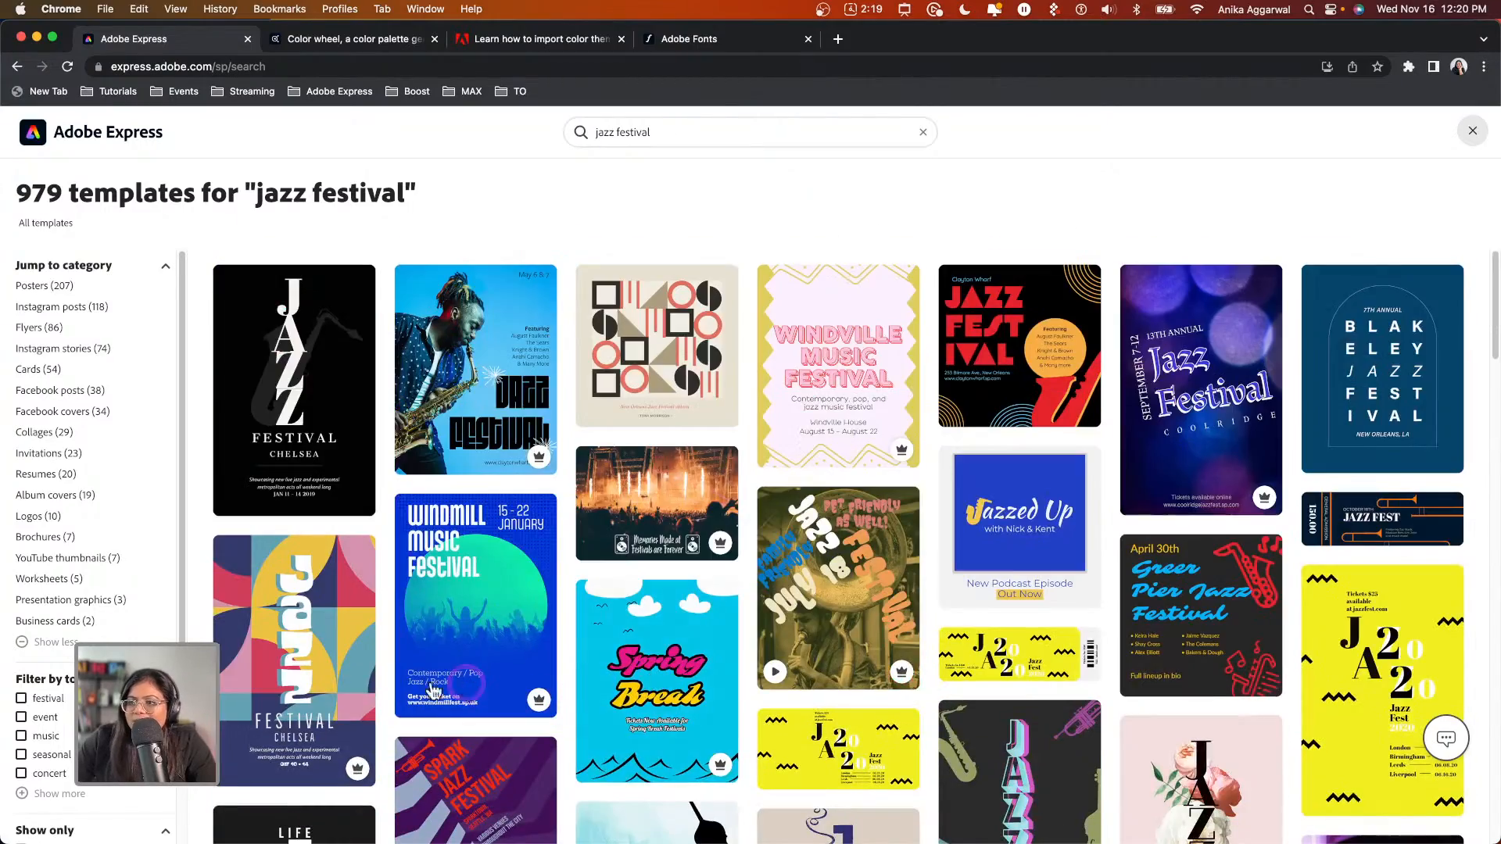
Start a new project from the purple Spark Jazz Festival template with diagonal stripes
{"action": "scroll", "coordinate": [438, 782], "scroll_direction": "down", "scroll_amount": 2}
{"action": "left_click", "coordinate": [475, 755]}
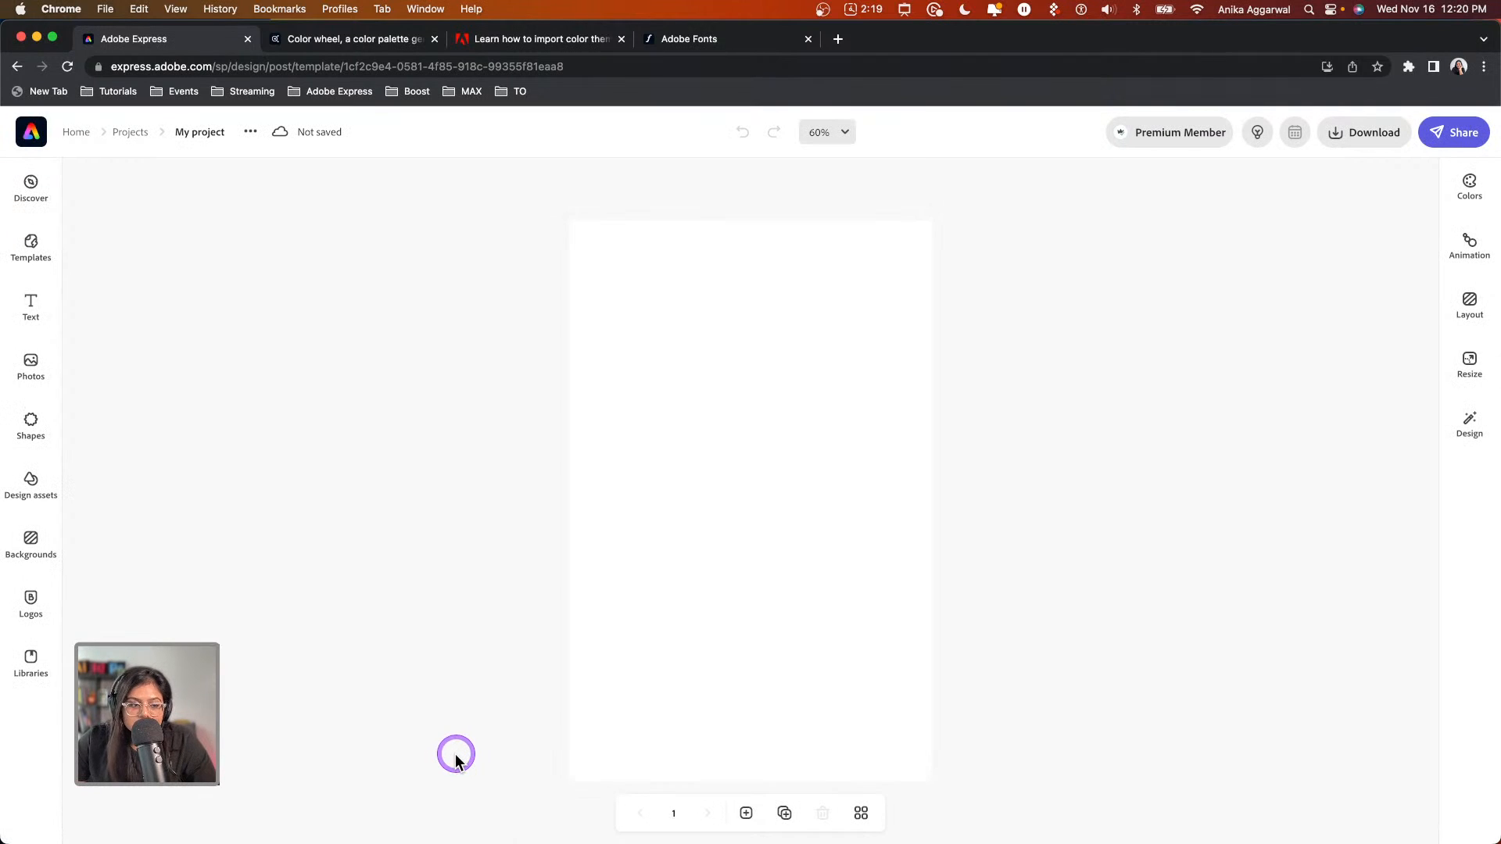
{"action": "left_click", "coordinate": [699, 495]}
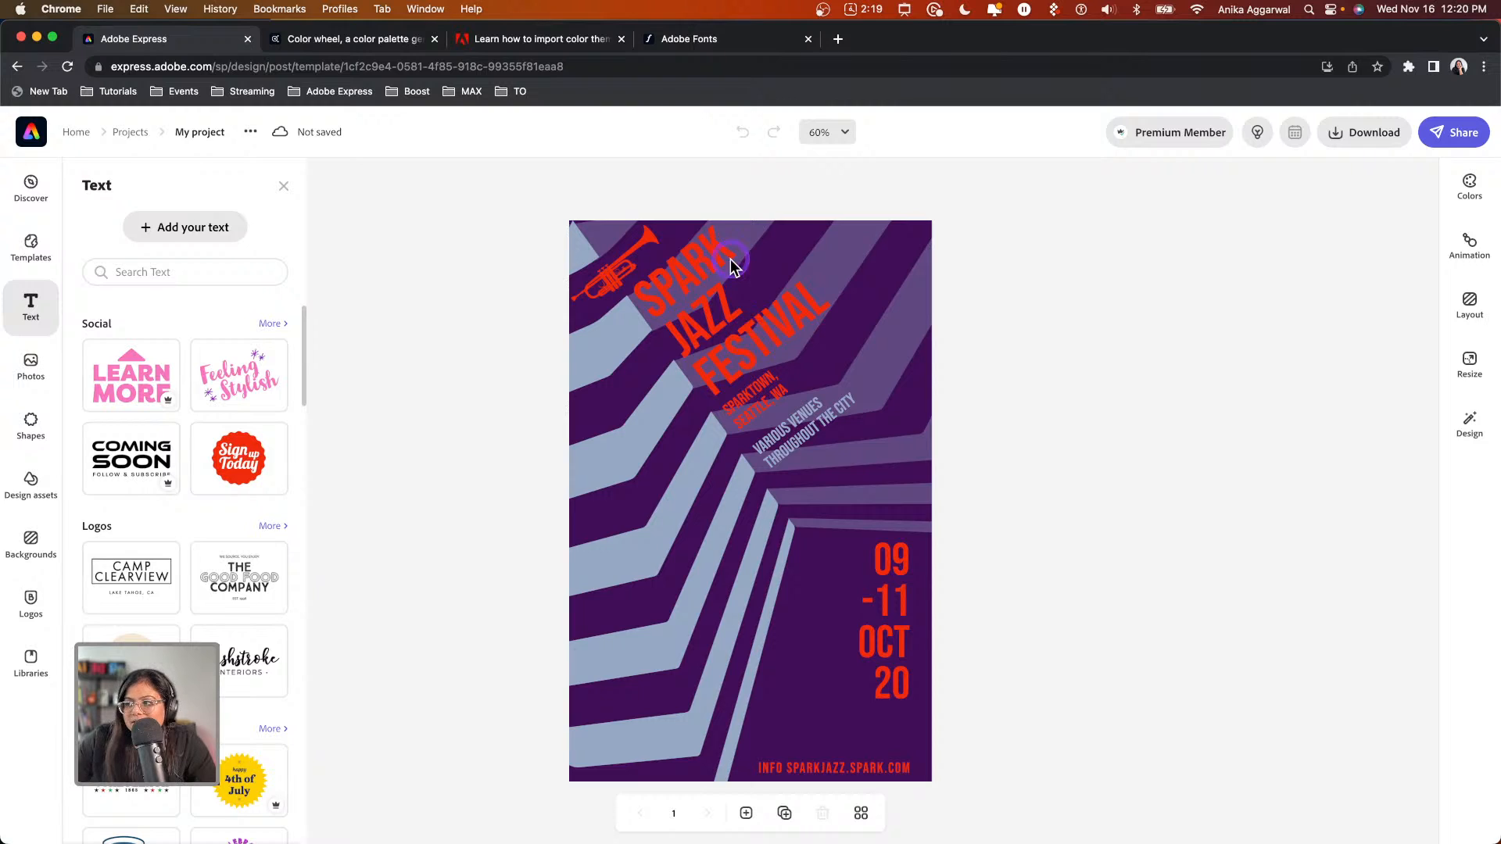
Inspect the striped background shape and the Spark Jazz Festival title, and nudge the info website line up slightly
{"action": "left_click", "coordinate": [708, 551]}
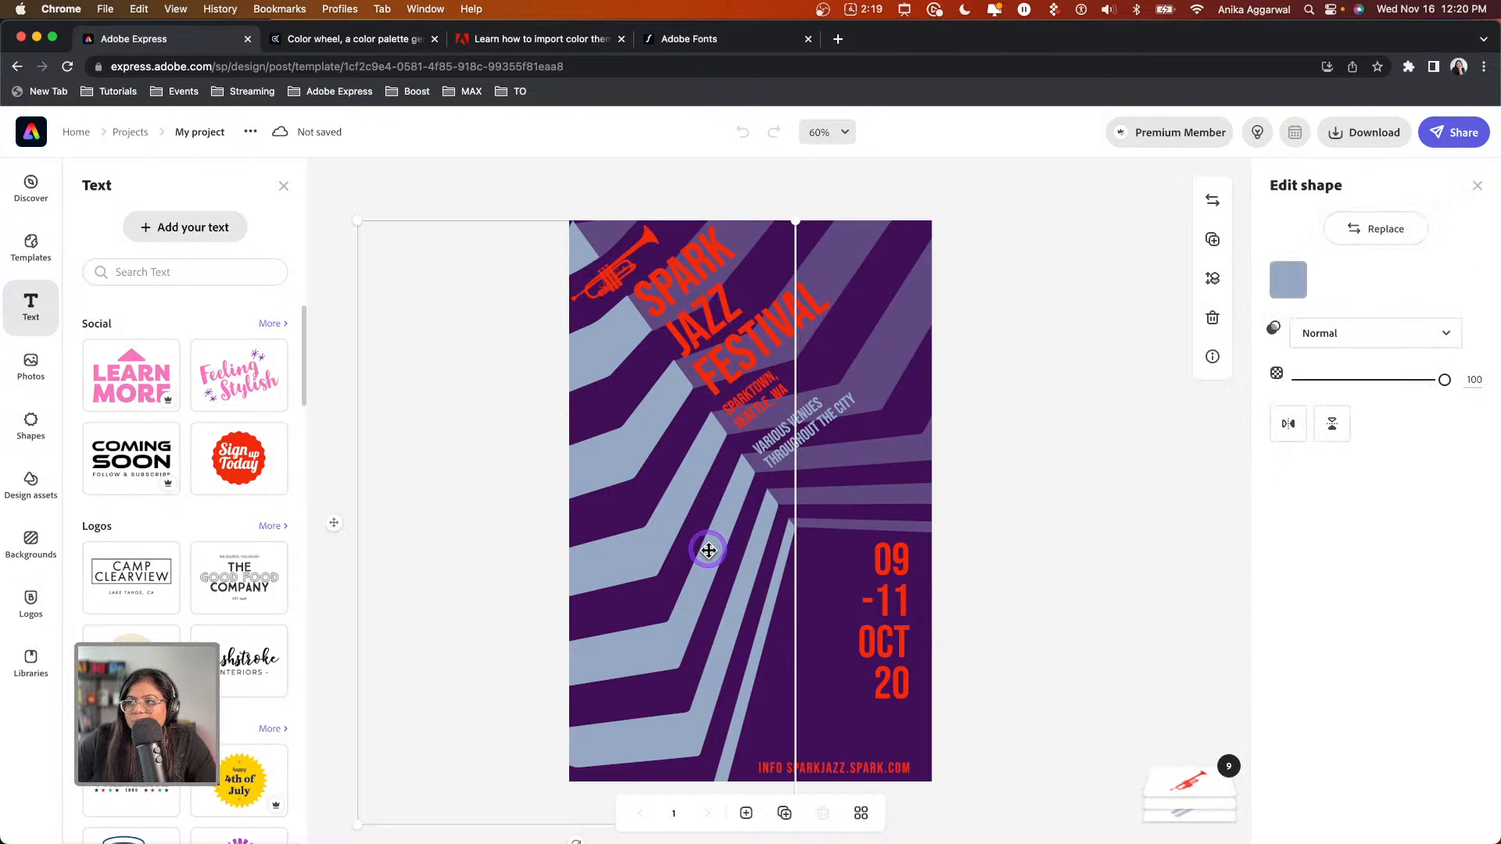
{"action": "left_click", "coordinate": [710, 336]}
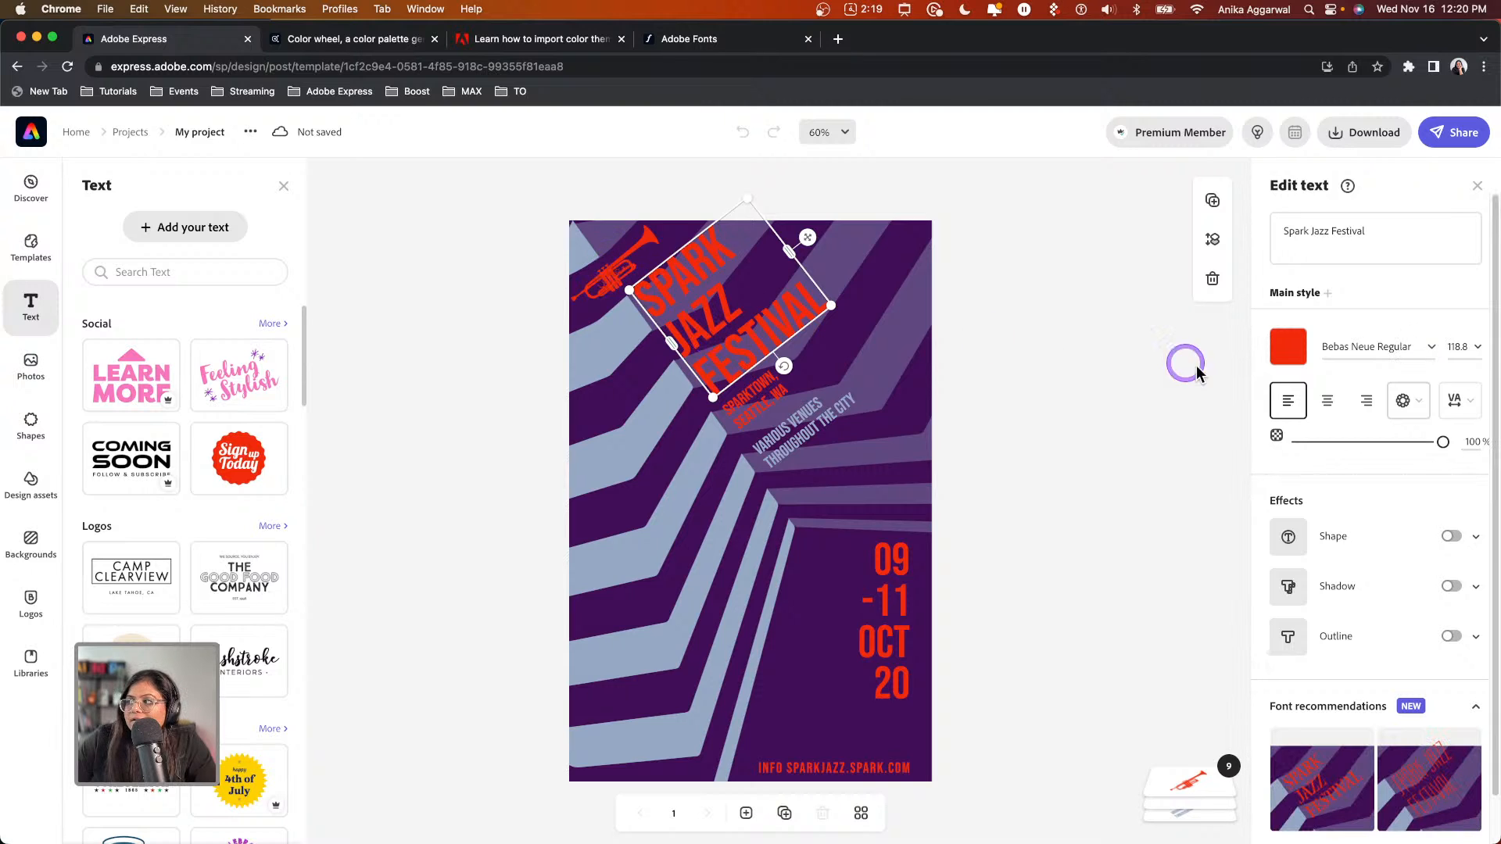
{"action": "left_click", "coordinate": [873, 770]}
{"action": "left_click_drag", "start_coordinate": [877, 757], "coordinate": [877, 762]}
{"action": "left_click", "coordinate": [1049, 718]}
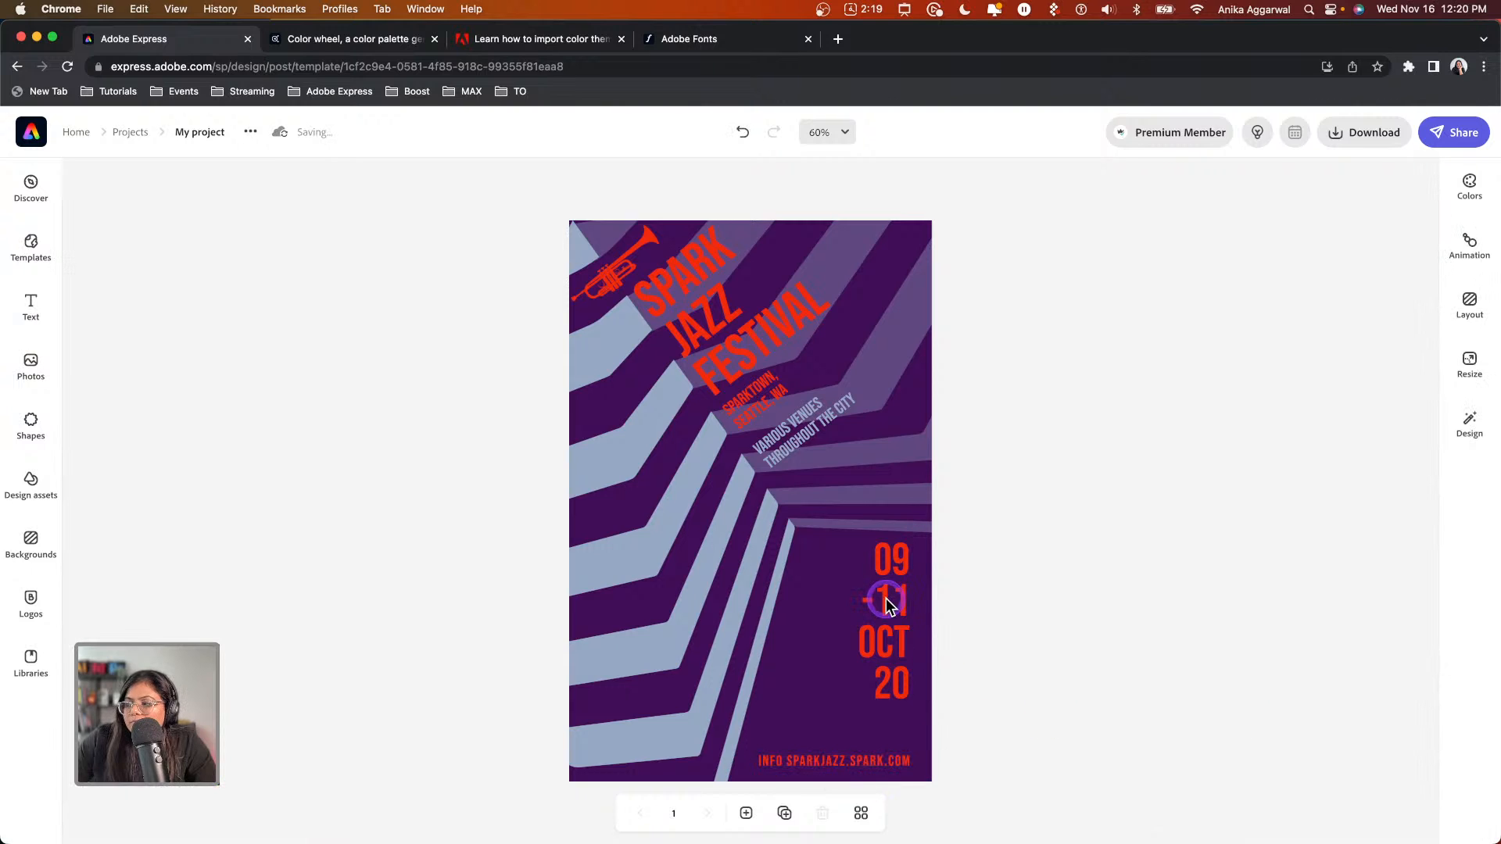
Change the color of the 09-11 OCT 20 date text to the brand's white
{"action": "left_click", "coordinate": [873, 547]}
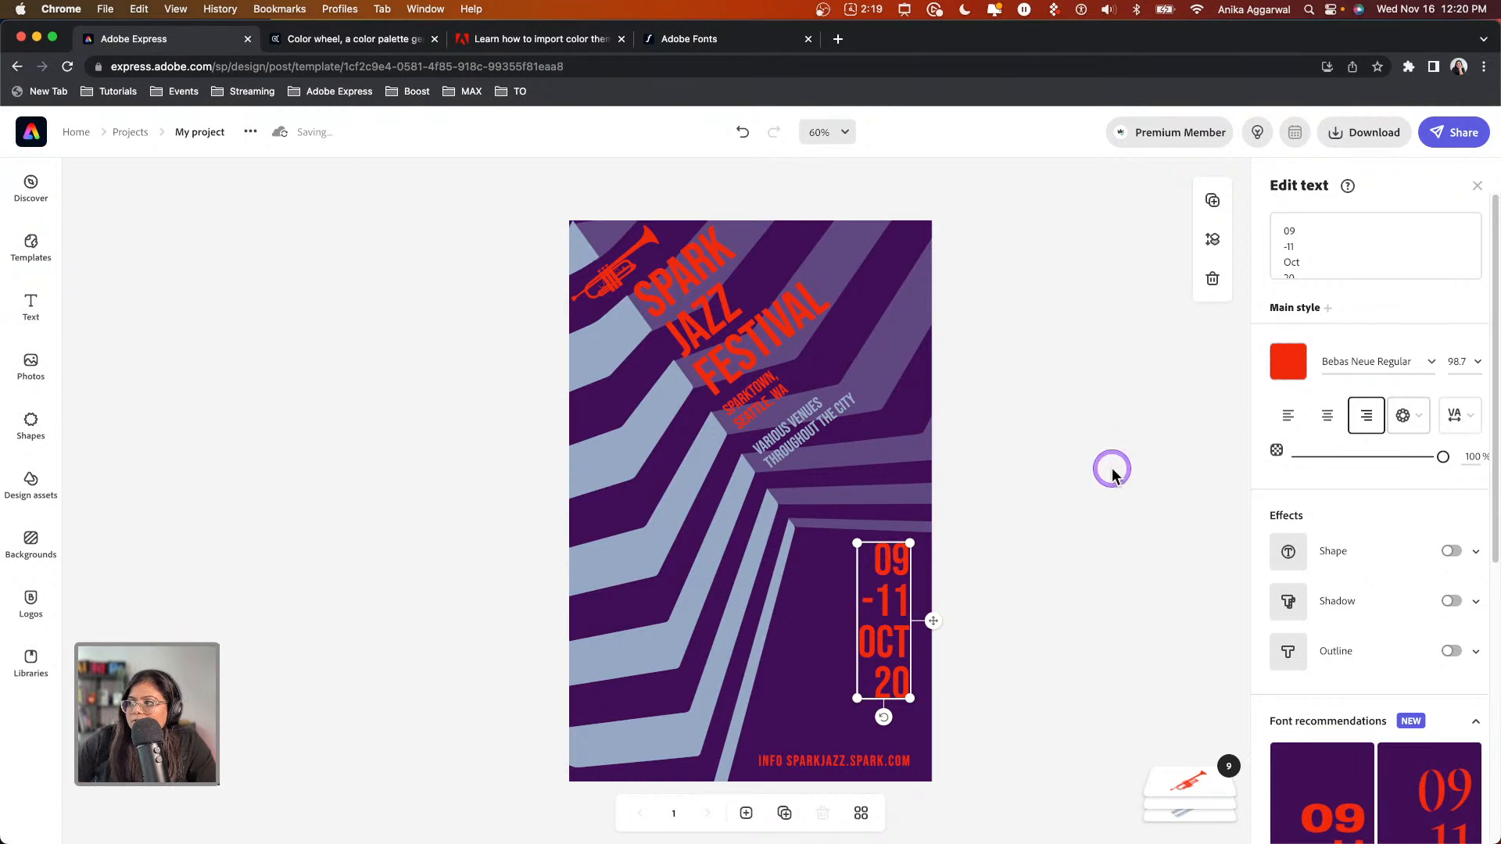
{"action": "left_click", "coordinate": [1289, 362]}
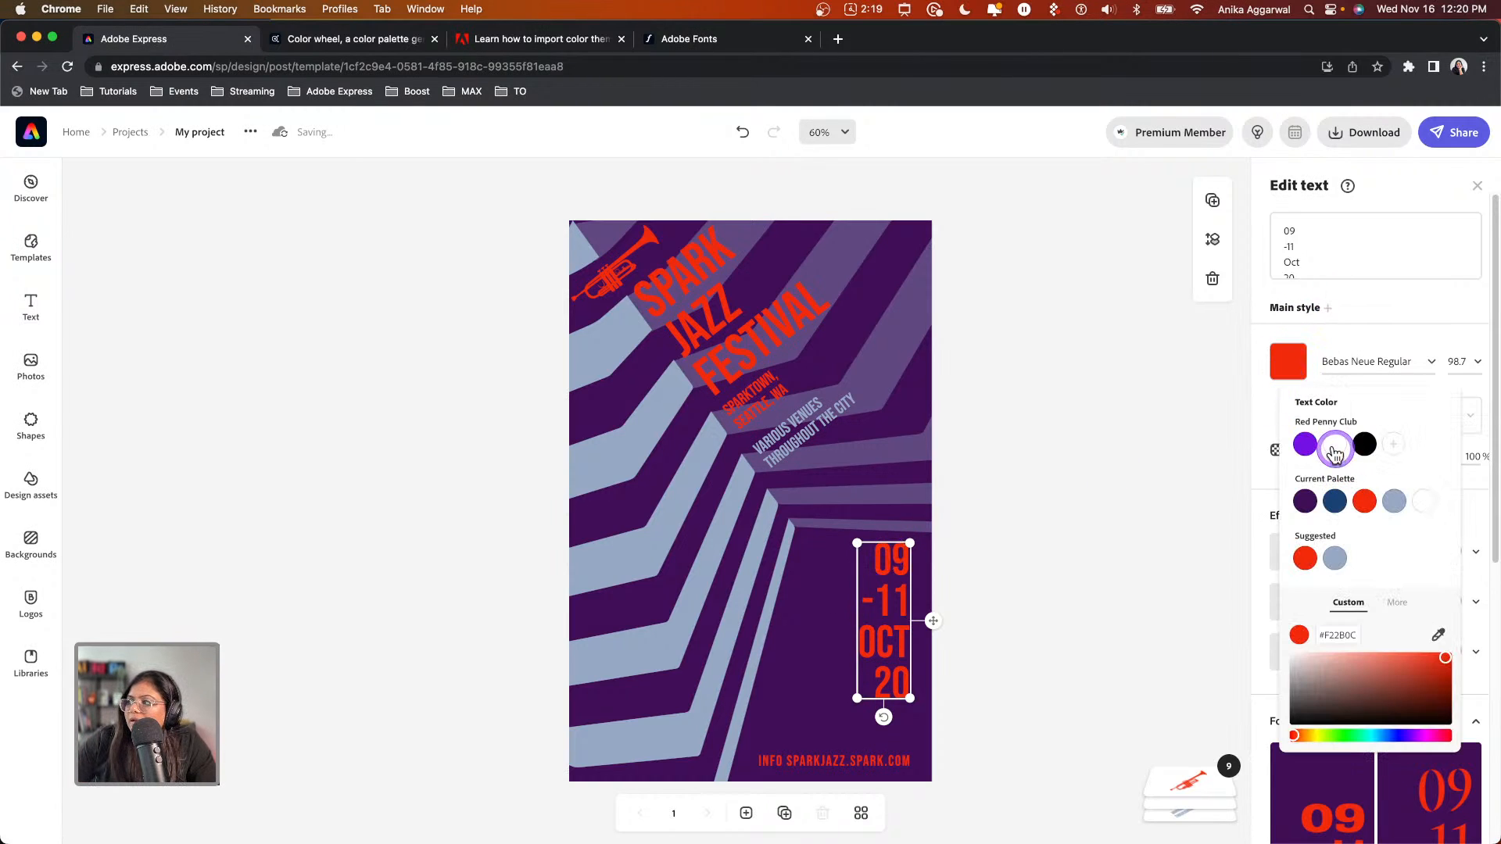
{"action": "left_click", "coordinate": [1335, 445]}
{"action": "left_click", "coordinate": [1118, 518]}
Recolor the trumpet in the poster's upper-left corner to white
{"action": "left_click", "coordinate": [802, 437]}
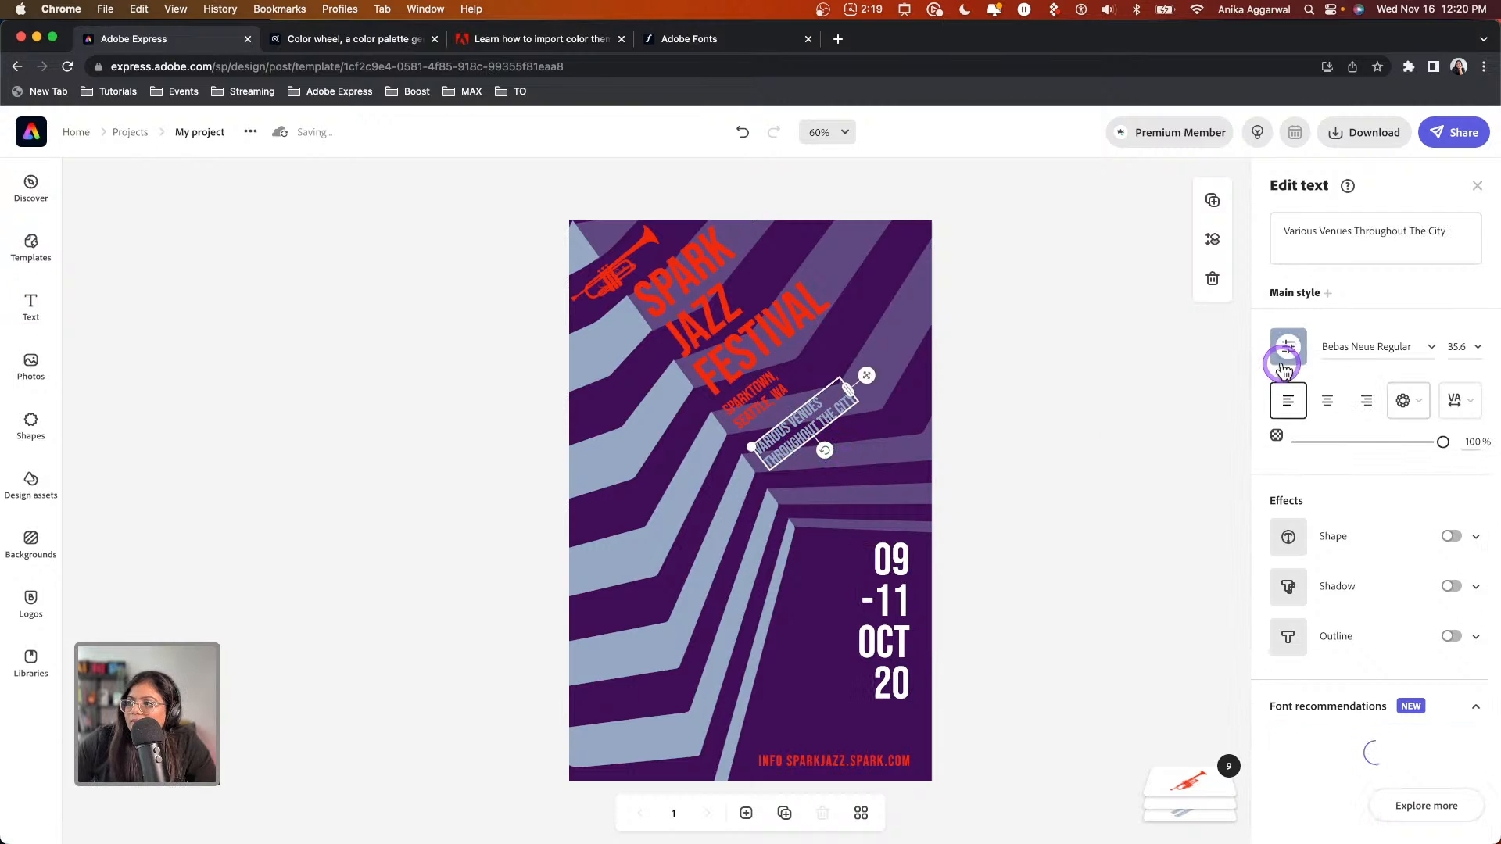
{"action": "left_click", "coordinate": [626, 276]}
{"action": "left_click", "coordinate": [1286, 279]}
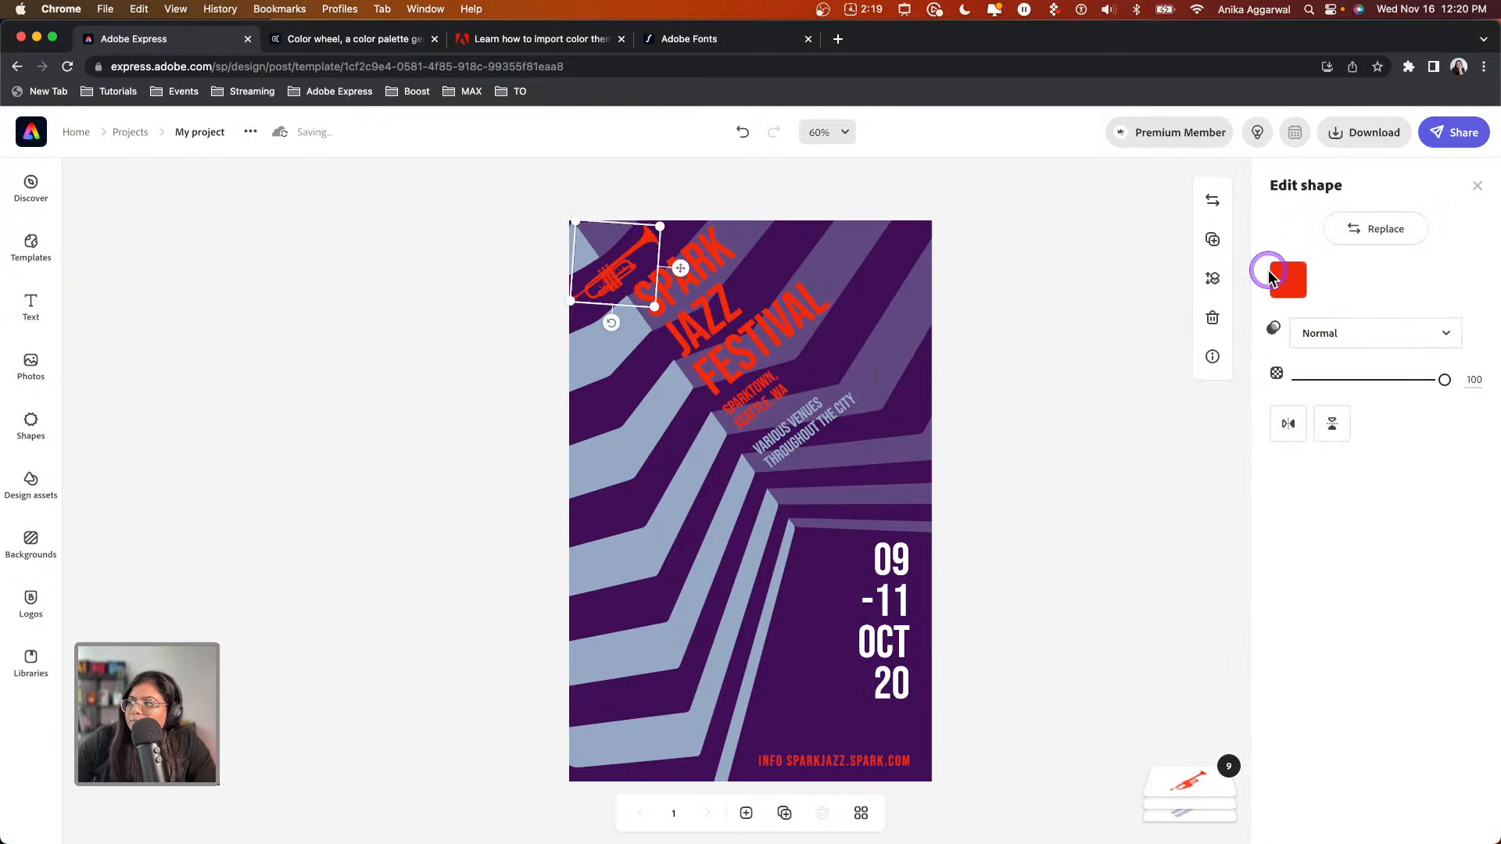
{"action": "left_click", "coordinate": [1334, 362]}
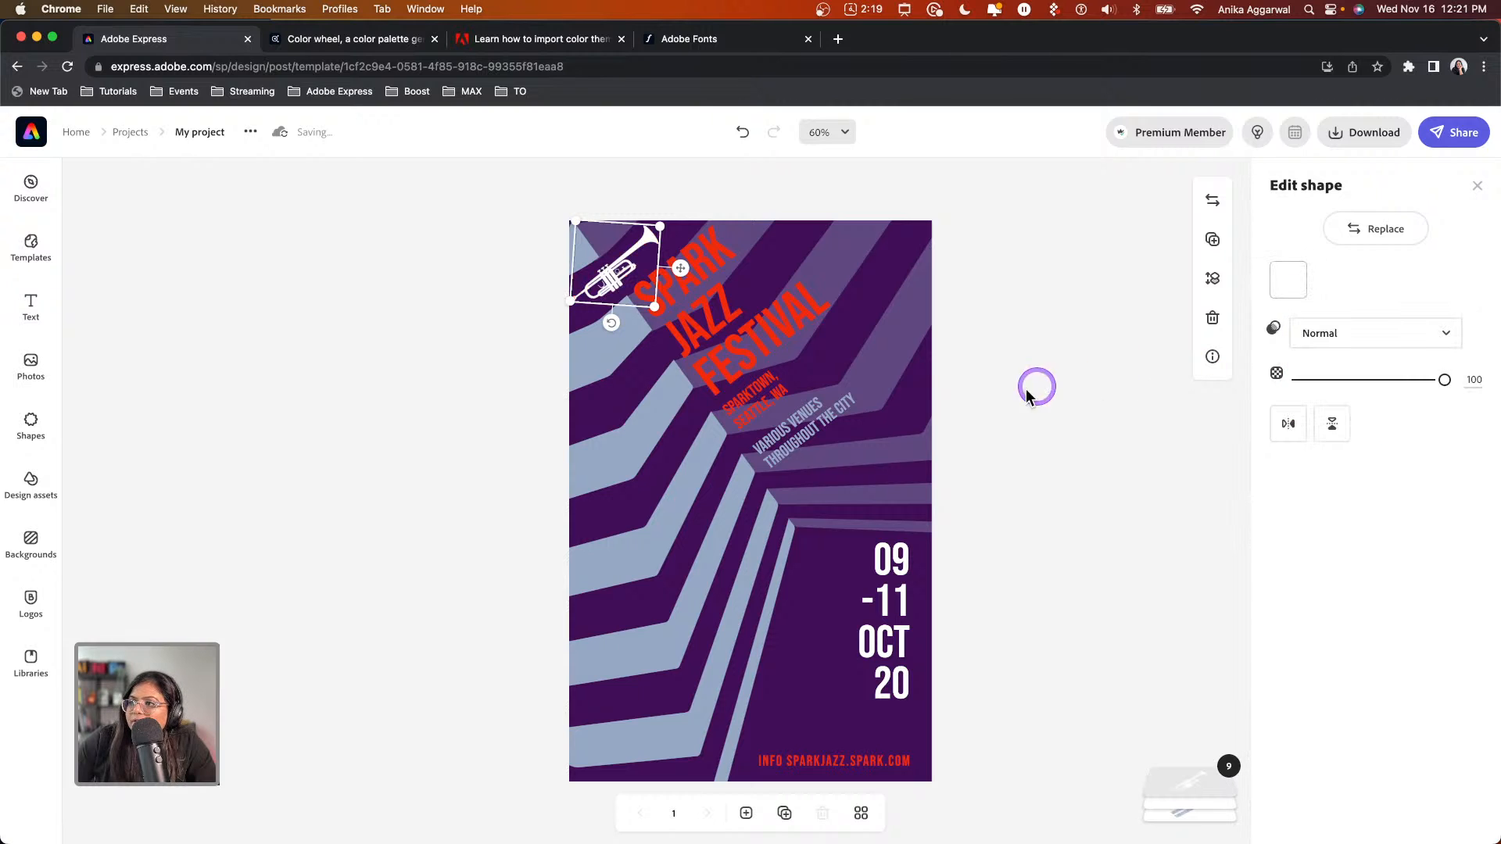
{"action": "left_click", "coordinate": [537, 402]}
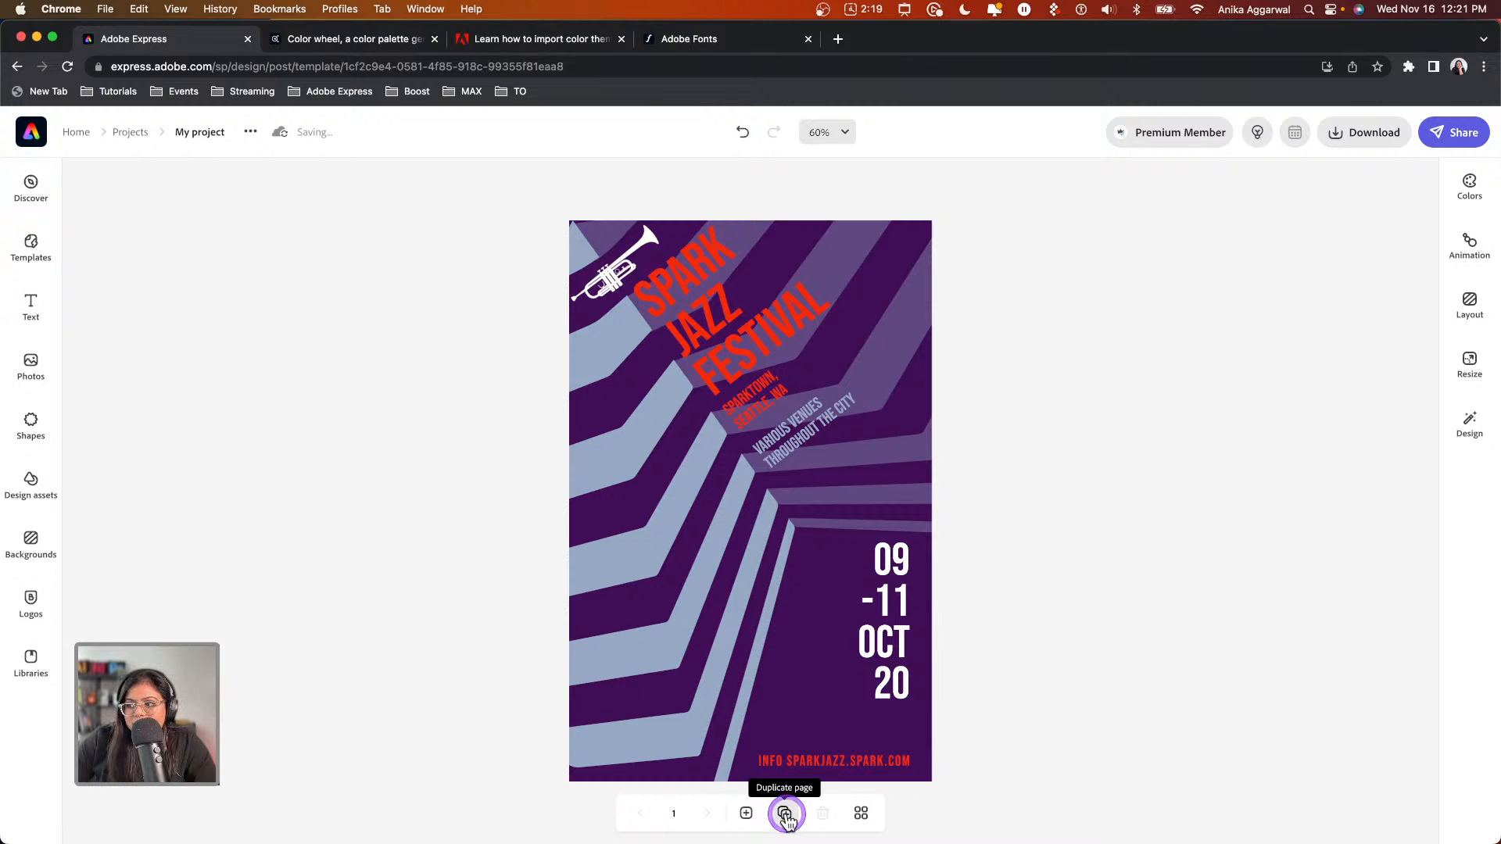
{"action": "left_click", "coordinate": [746, 813]}
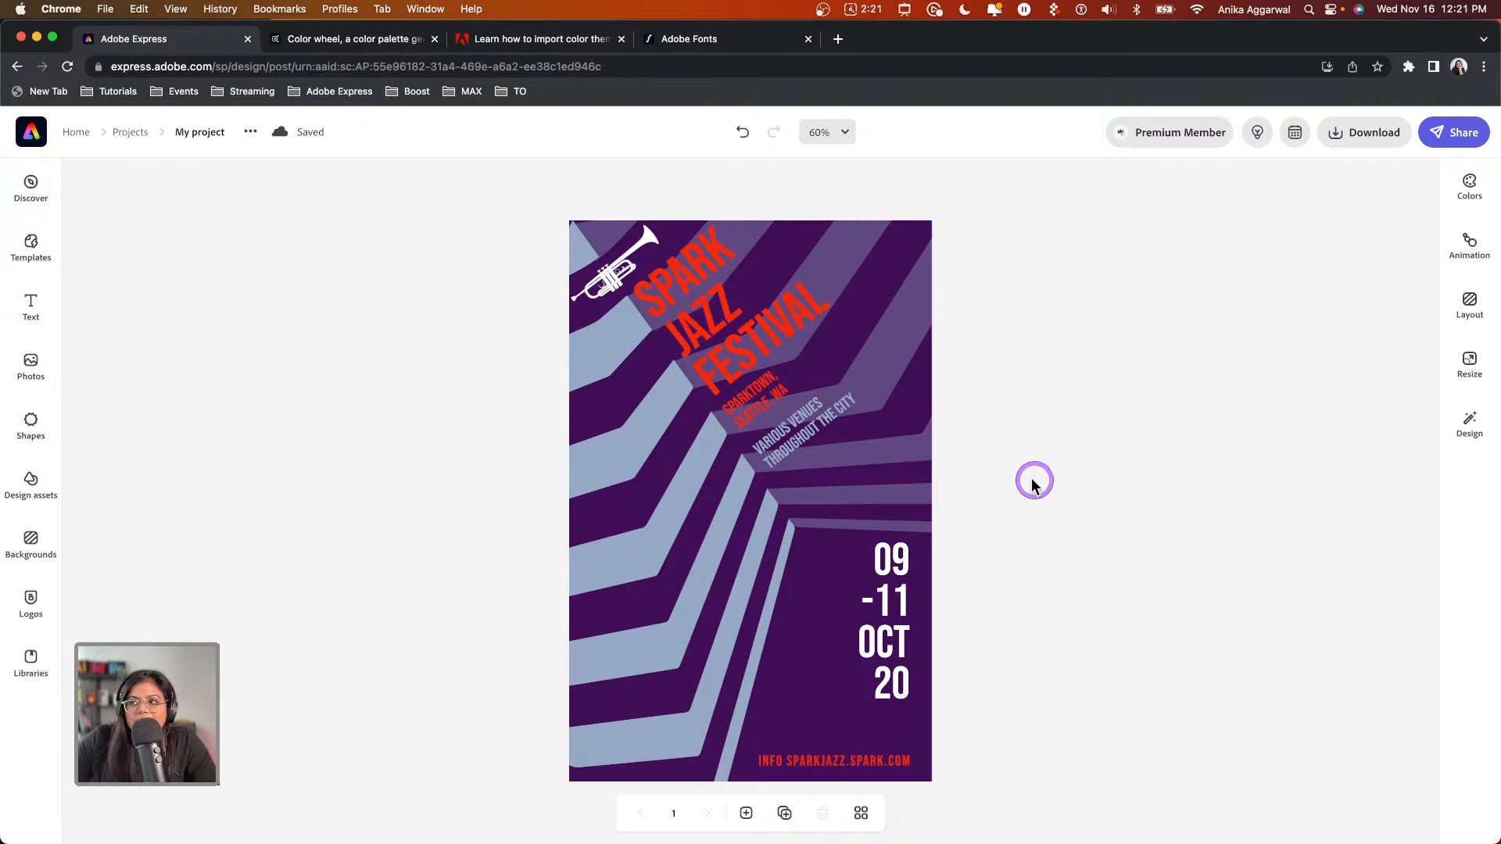
Try a lighter tint of the right-hand stripes' sampled purple on the poster's blue-gray stripes, and undo the recoloring
{"action": "left_click", "coordinate": [796, 426]}
{"action": "left_click", "coordinate": [649, 433]}
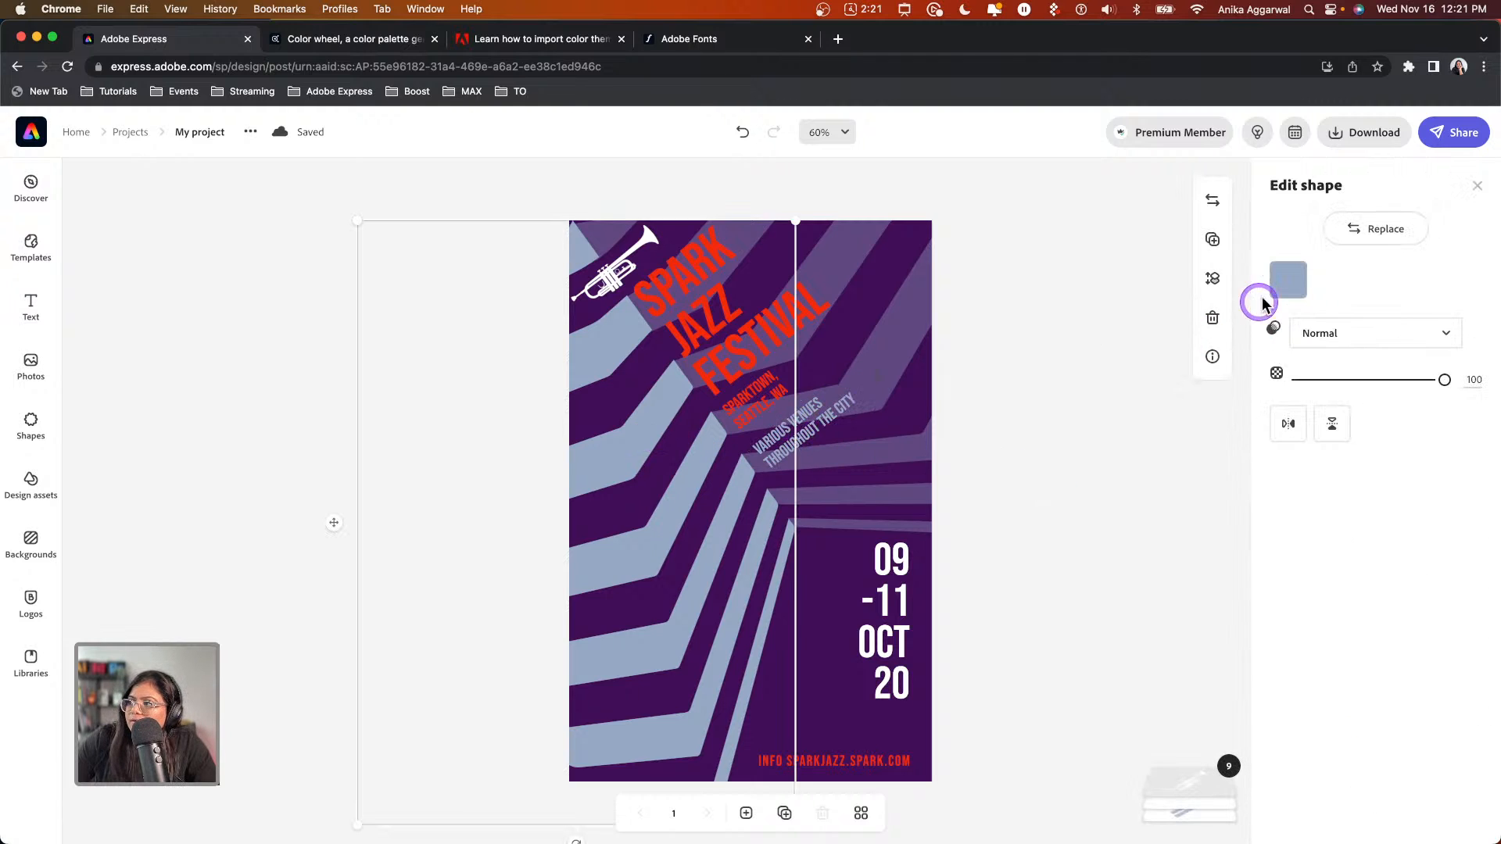
{"action": "left_click", "coordinate": [1286, 283]}
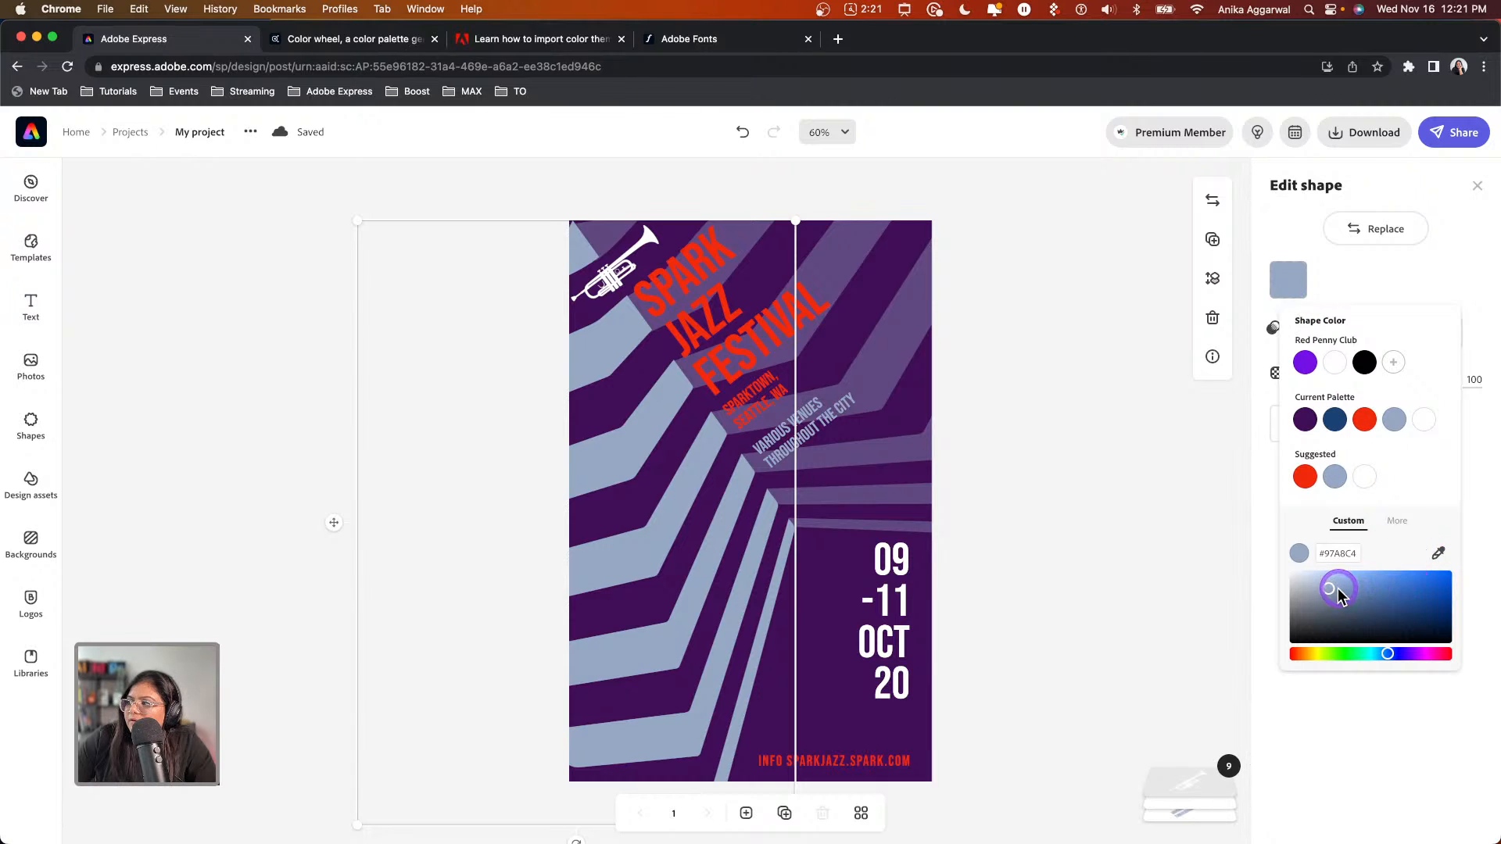
{"action": "left_click", "coordinate": [1437, 553]}
{"action": "left_click", "coordinate": [912, 449]}
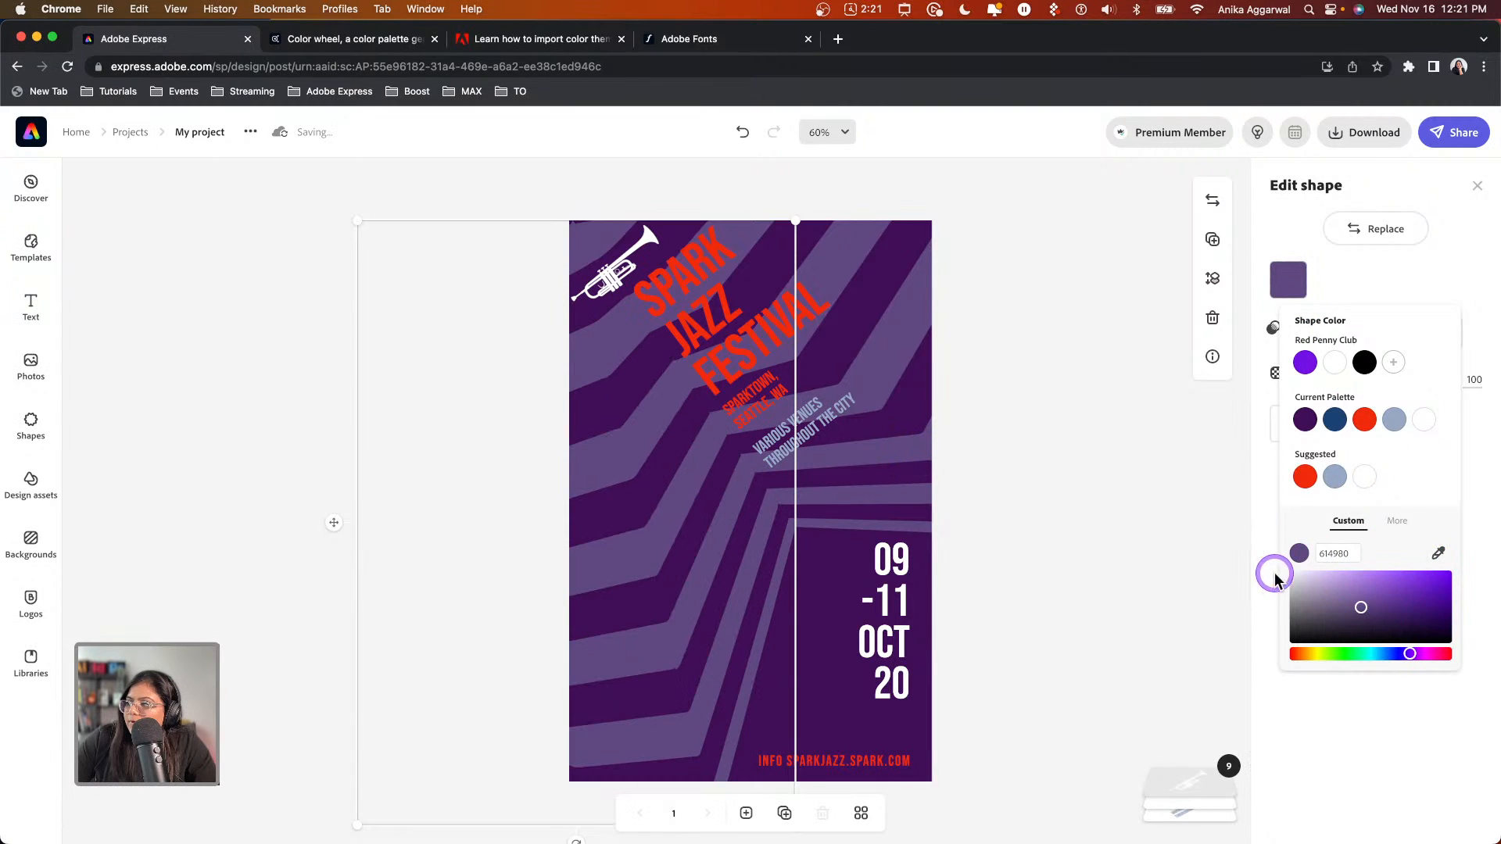
{"action": "left_click_drag", "start_coordinate": [1357, 603], "coordinate": [1329, 598]}
{"action": "left_click", "coordinate": [1084, 461]}
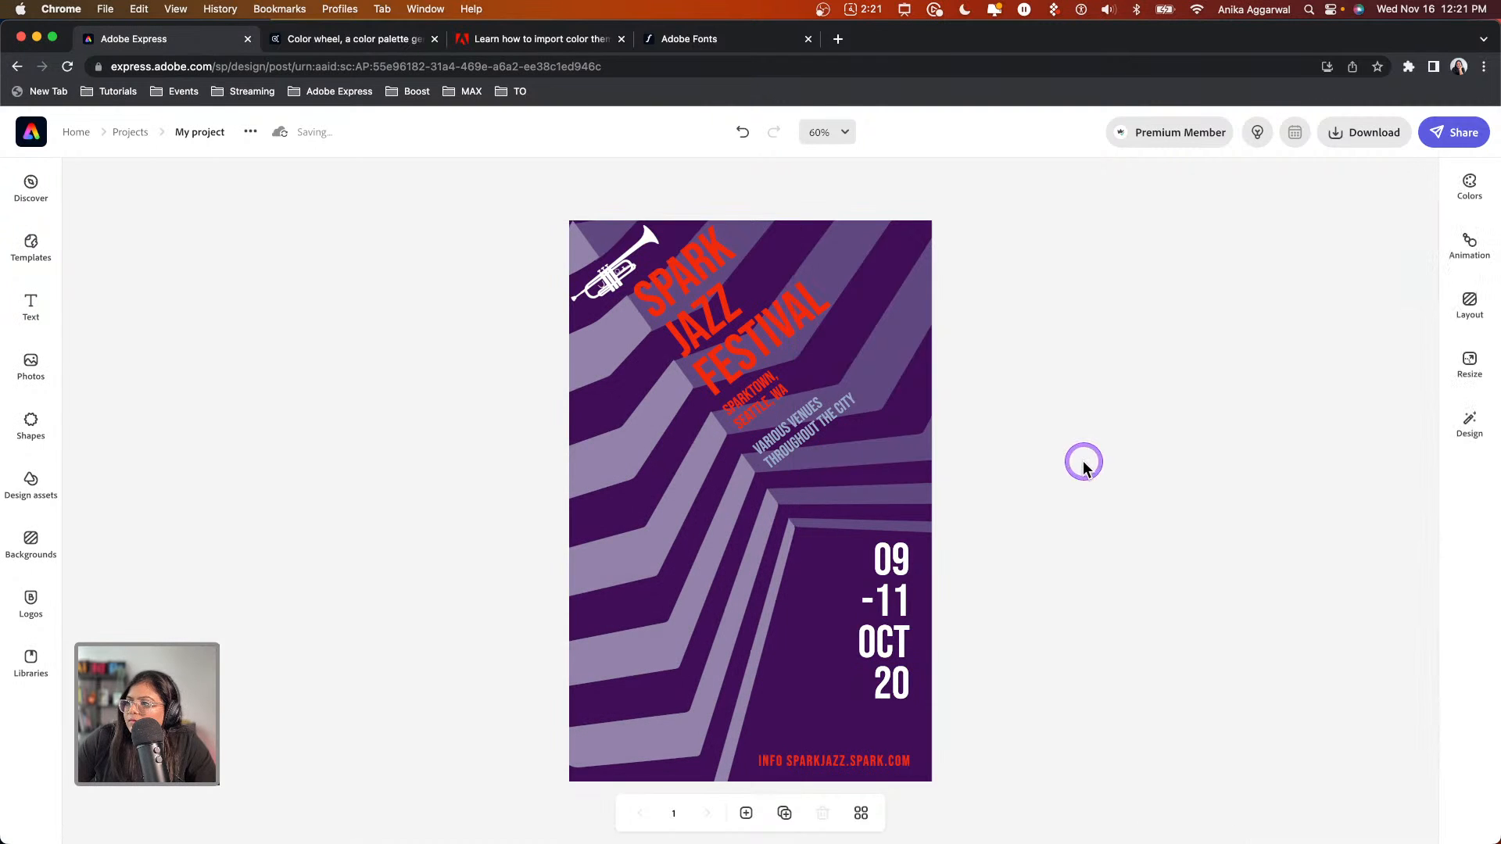
{"action": "left_click", "coordinate": [800, 420]}
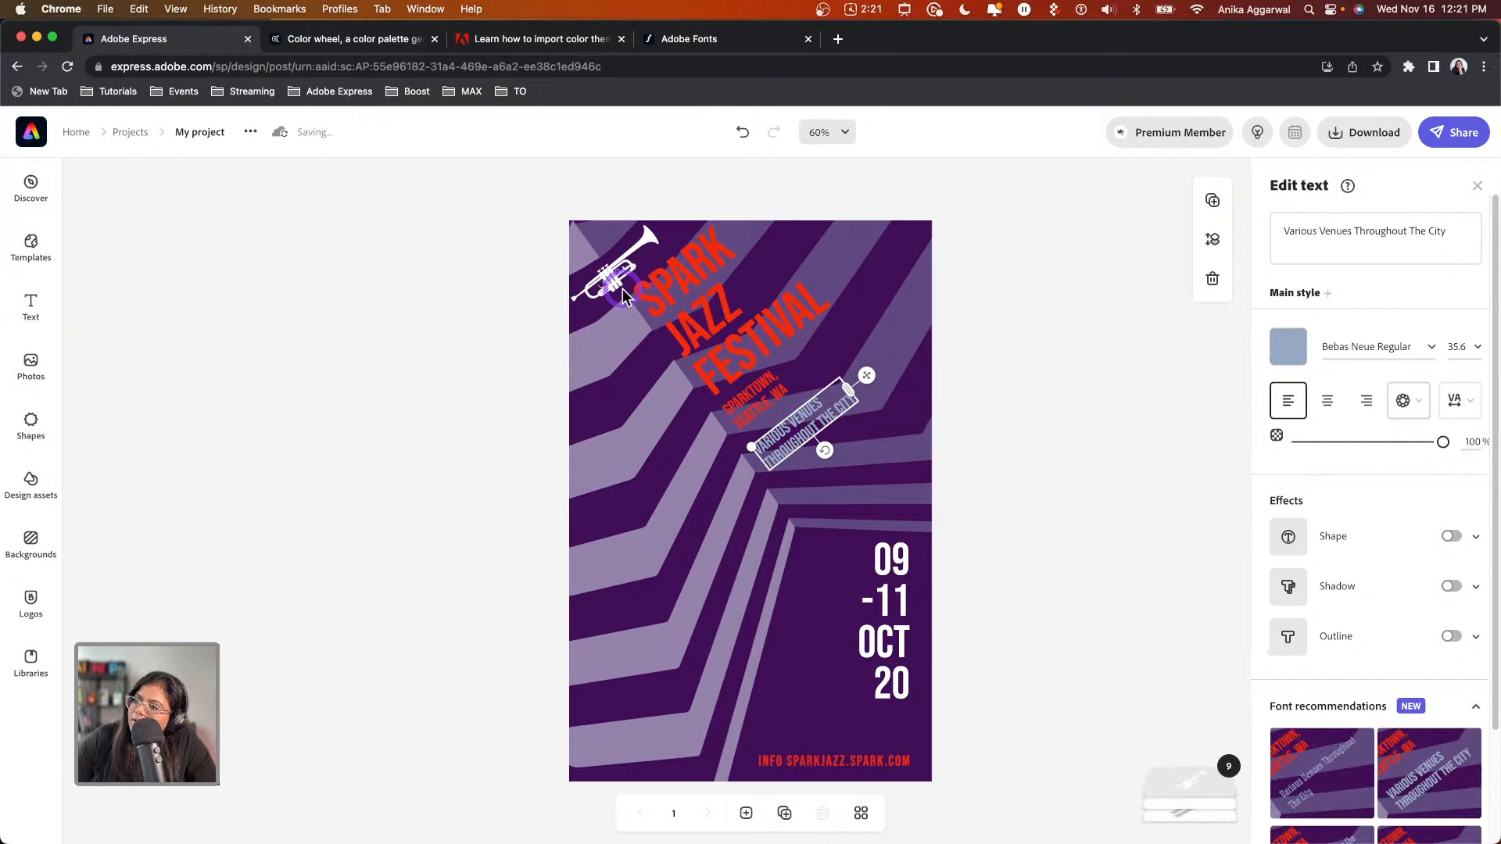
{"action": "key", "text": "super+z"}
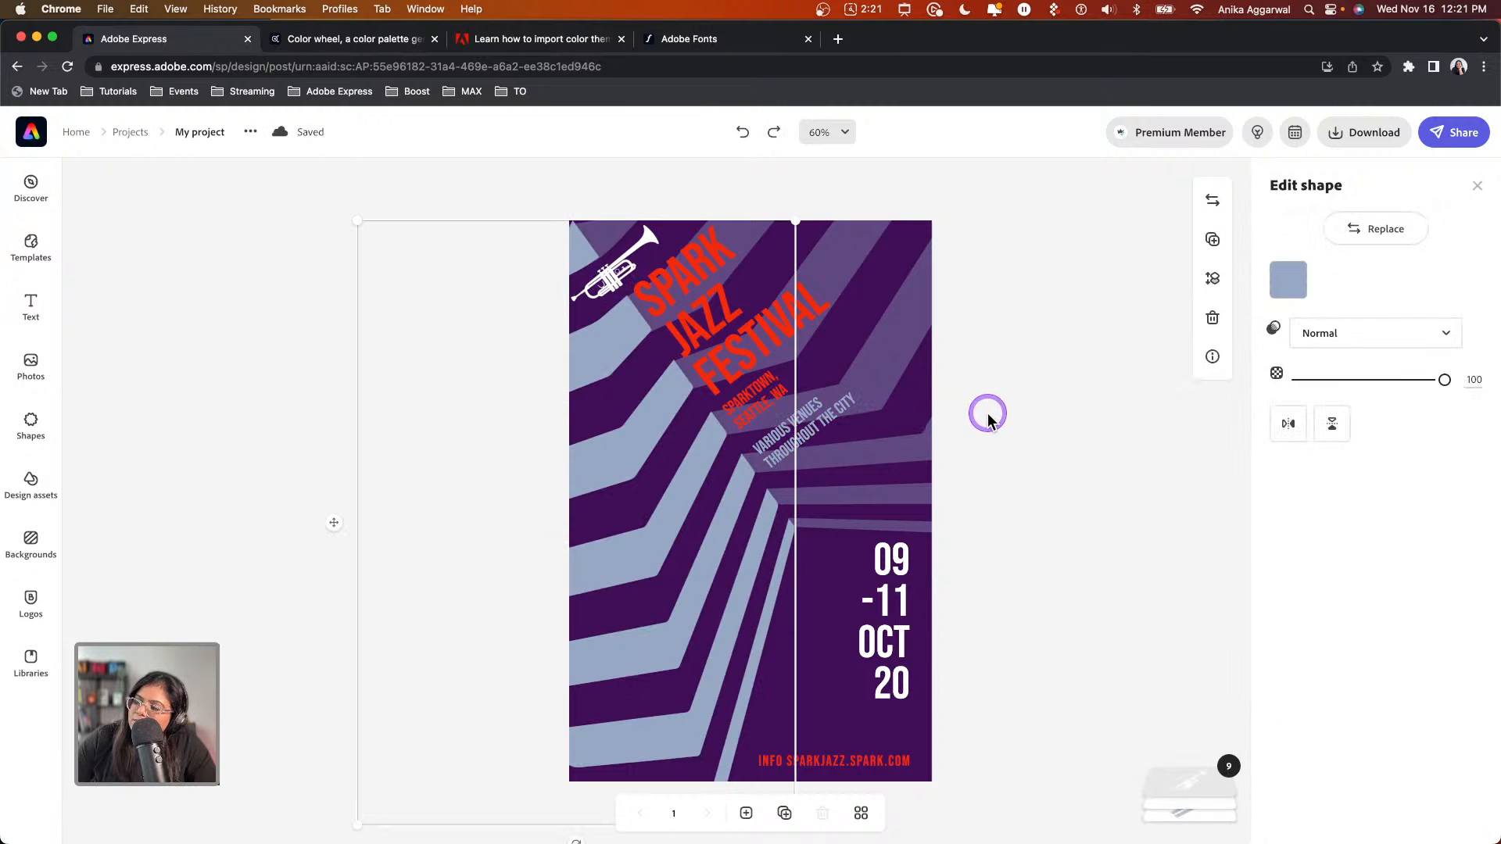
Recolor the poster's blue-gray stripes to muted purple #7B6C8F, starting from a color sampled from the right-hand stripes
{"action": "left_click", "coordinate": [1289, 280]}
{"action": "left_click", "coordinate": [1304, 473]}
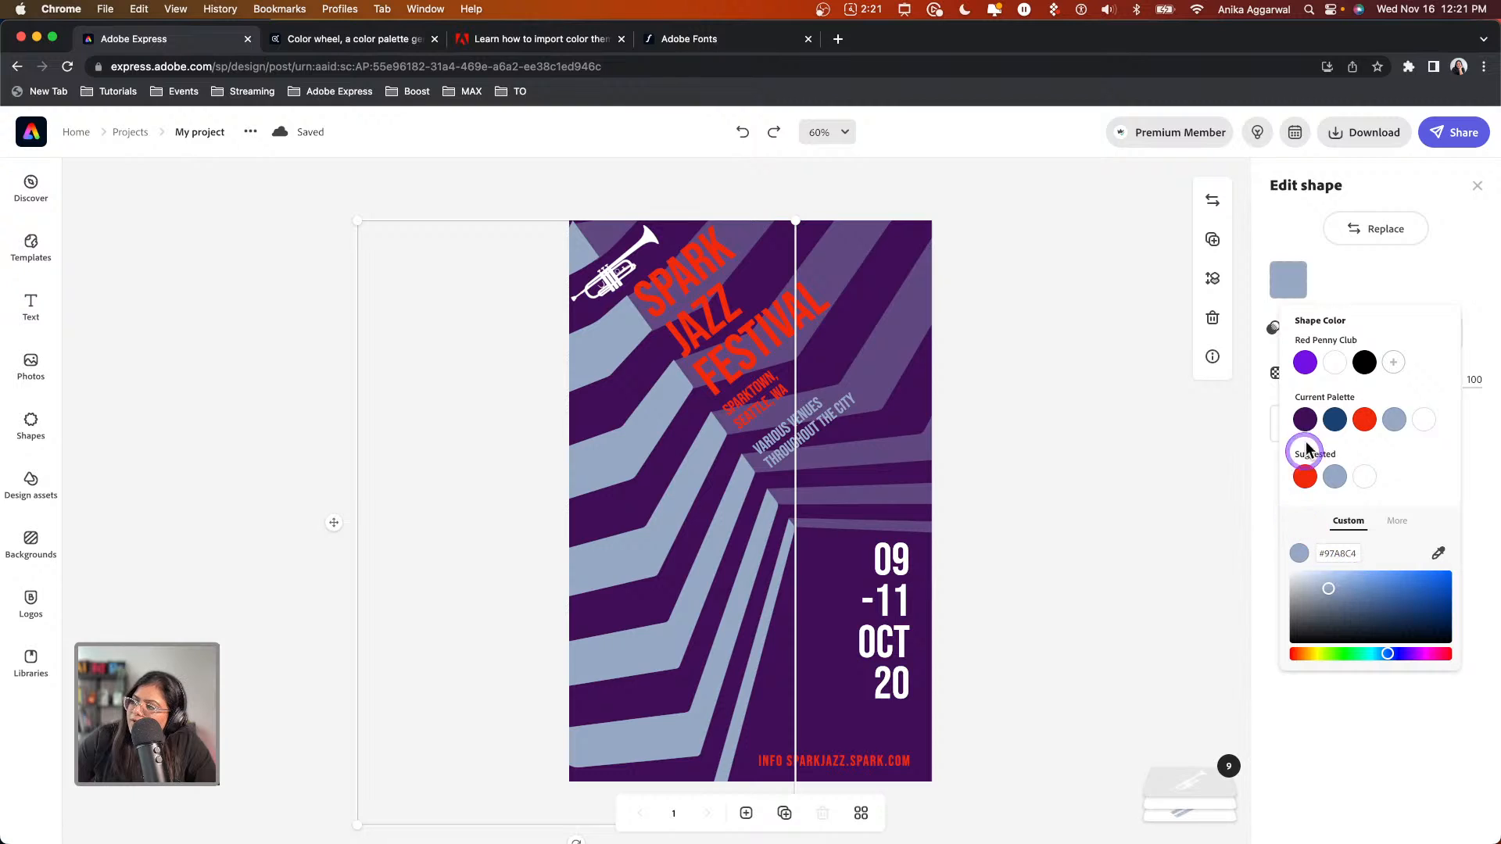
{"action": "left_click", "coordinate": [1437, 553]}
{"action": "left_click", "coordinate": [874, 377]}
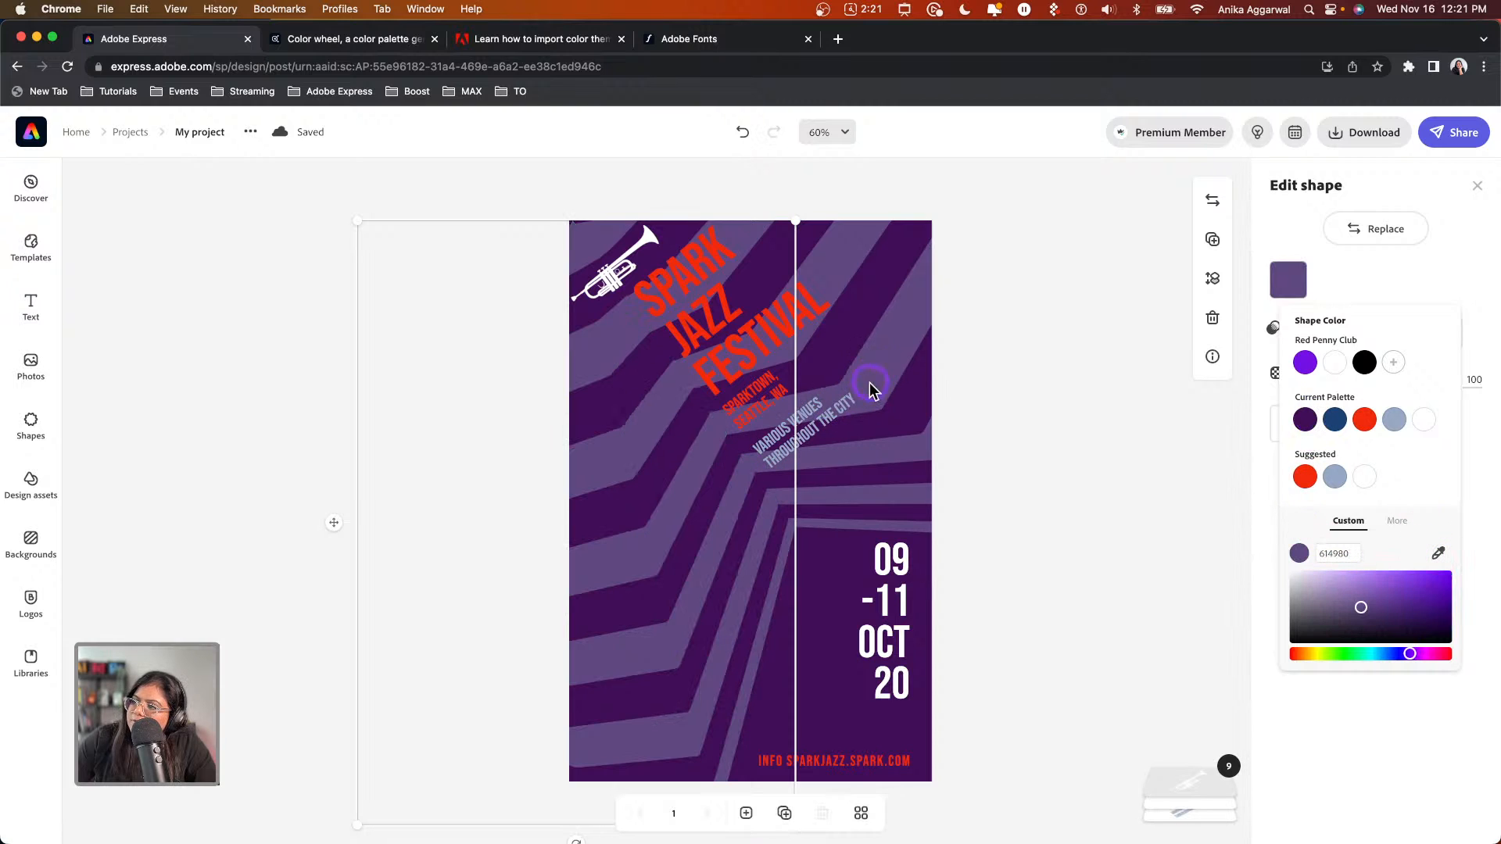
{"action": "left_click", "coordinate": [1361, 609]}
{"action": "left_click_drag", "start_coordinate": [1347, 608], "coordinate": [1334, 607]}
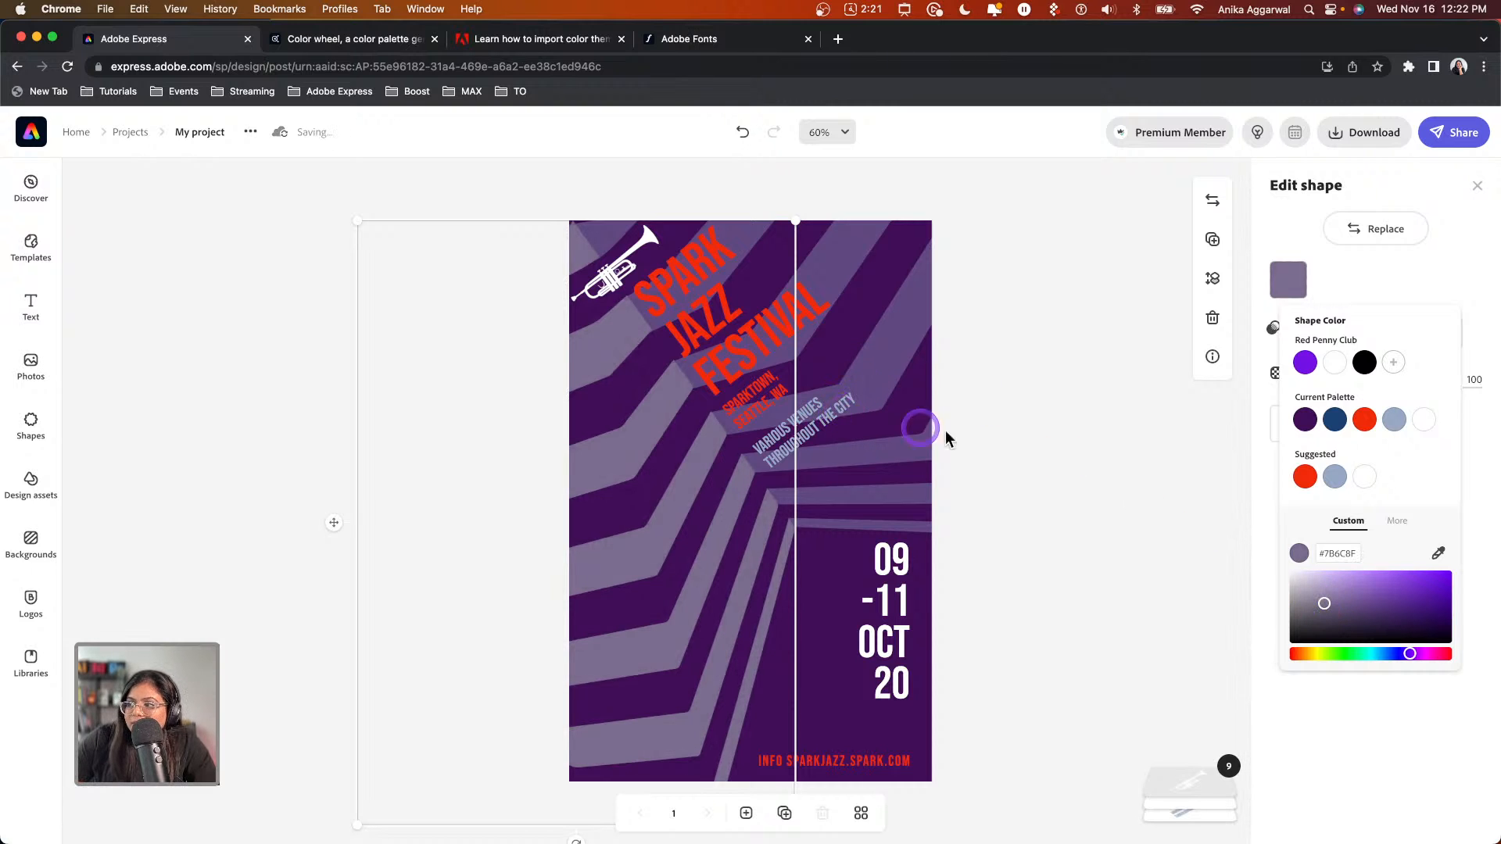
Change the color of the Various Venues Throughout The City text to the brand's white
{"action": "left_click", "coordinate": [893, 433]}
{"action": "left_click", "coordinate": [1286, 350]}
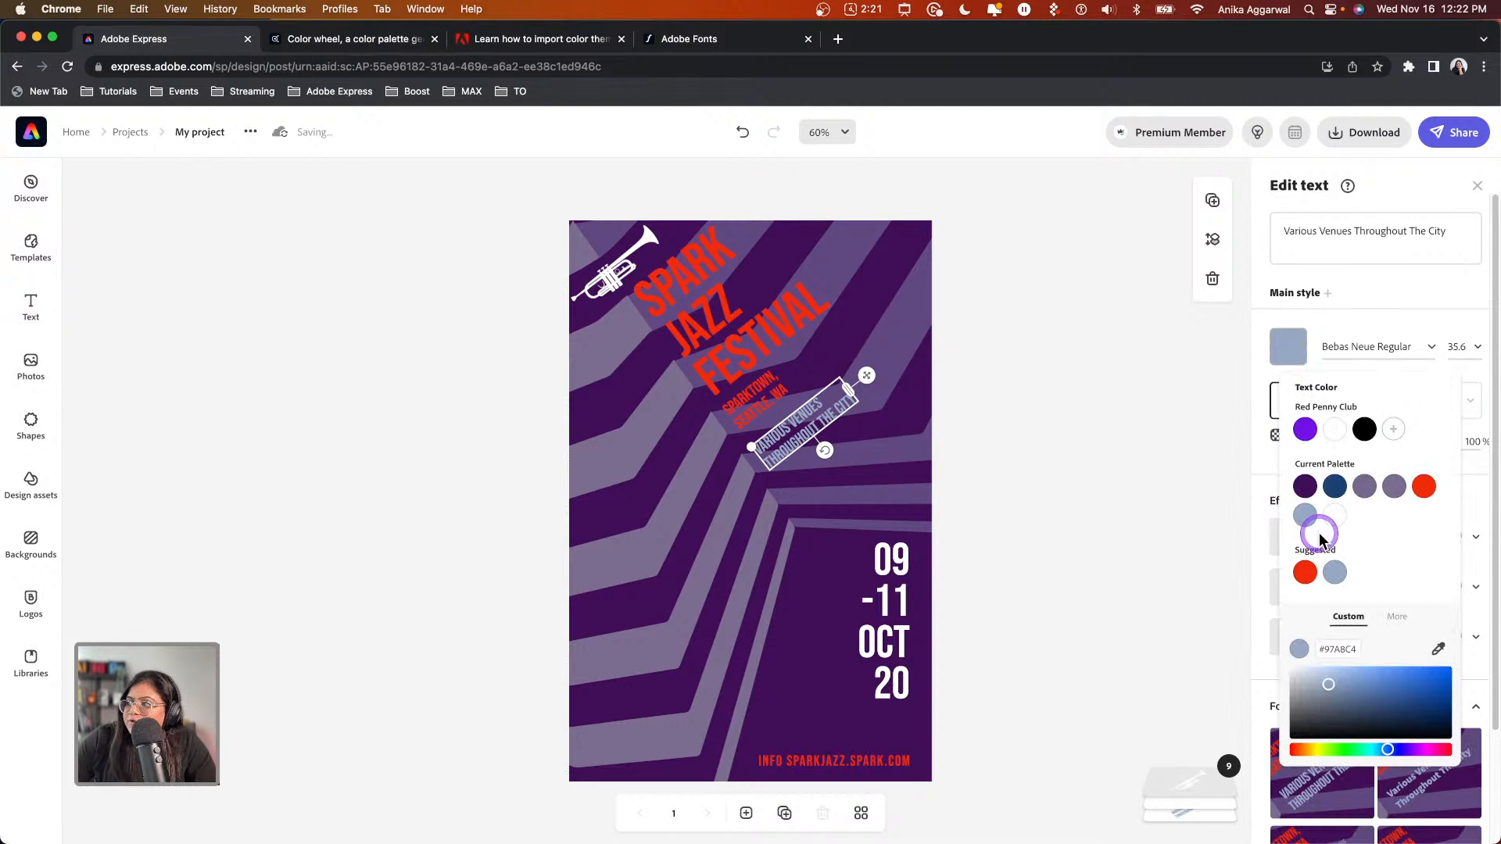
{"action": "left_click", "coordinate": [1393, 488]}
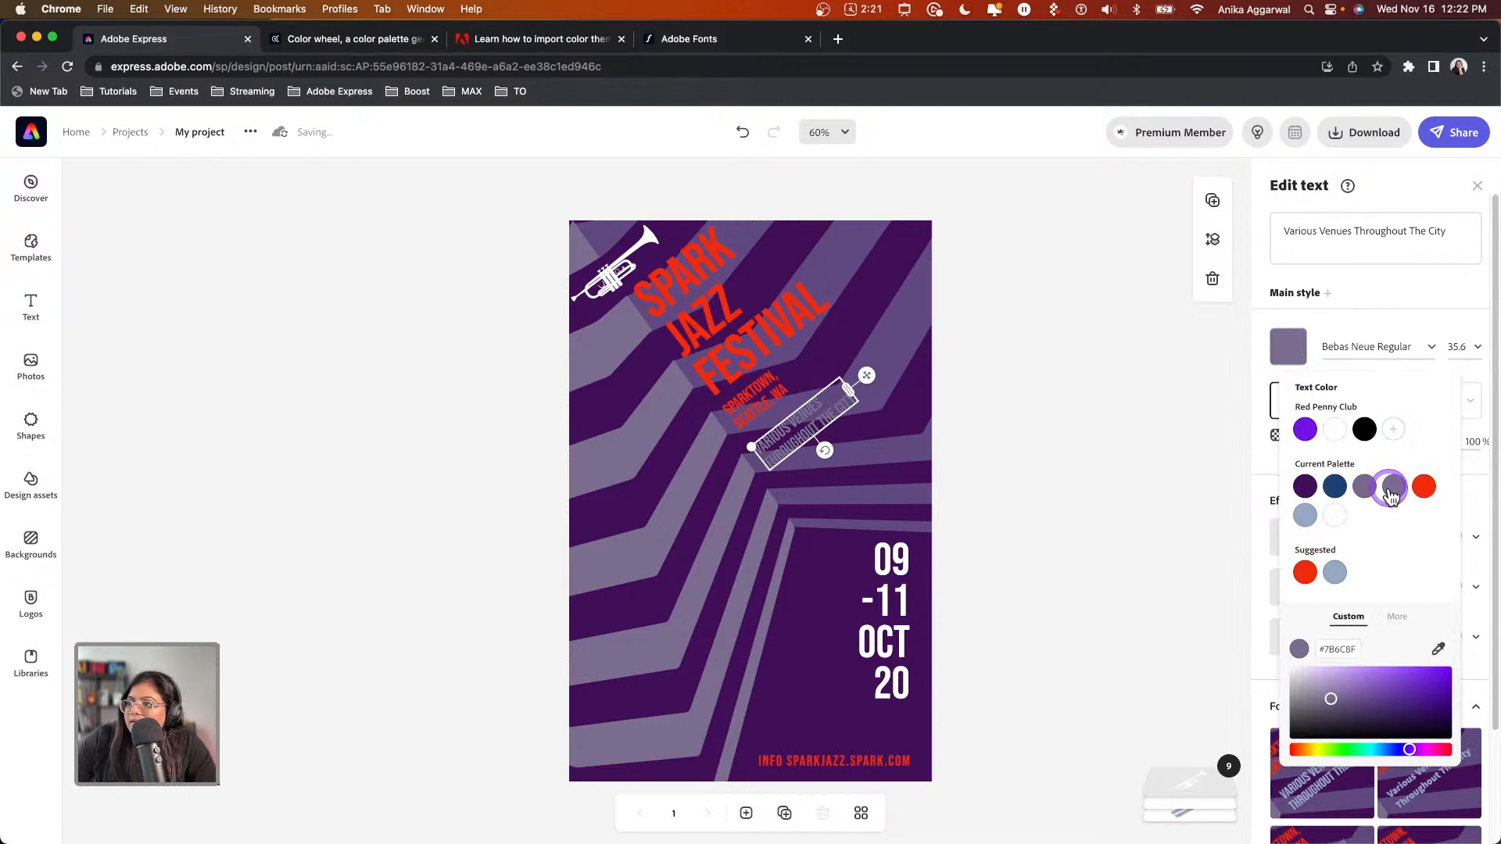
{"action": "left_click", "coordinate": [1305, 516]}
{"action": "left_click", "coordinate": [1335, 429]}
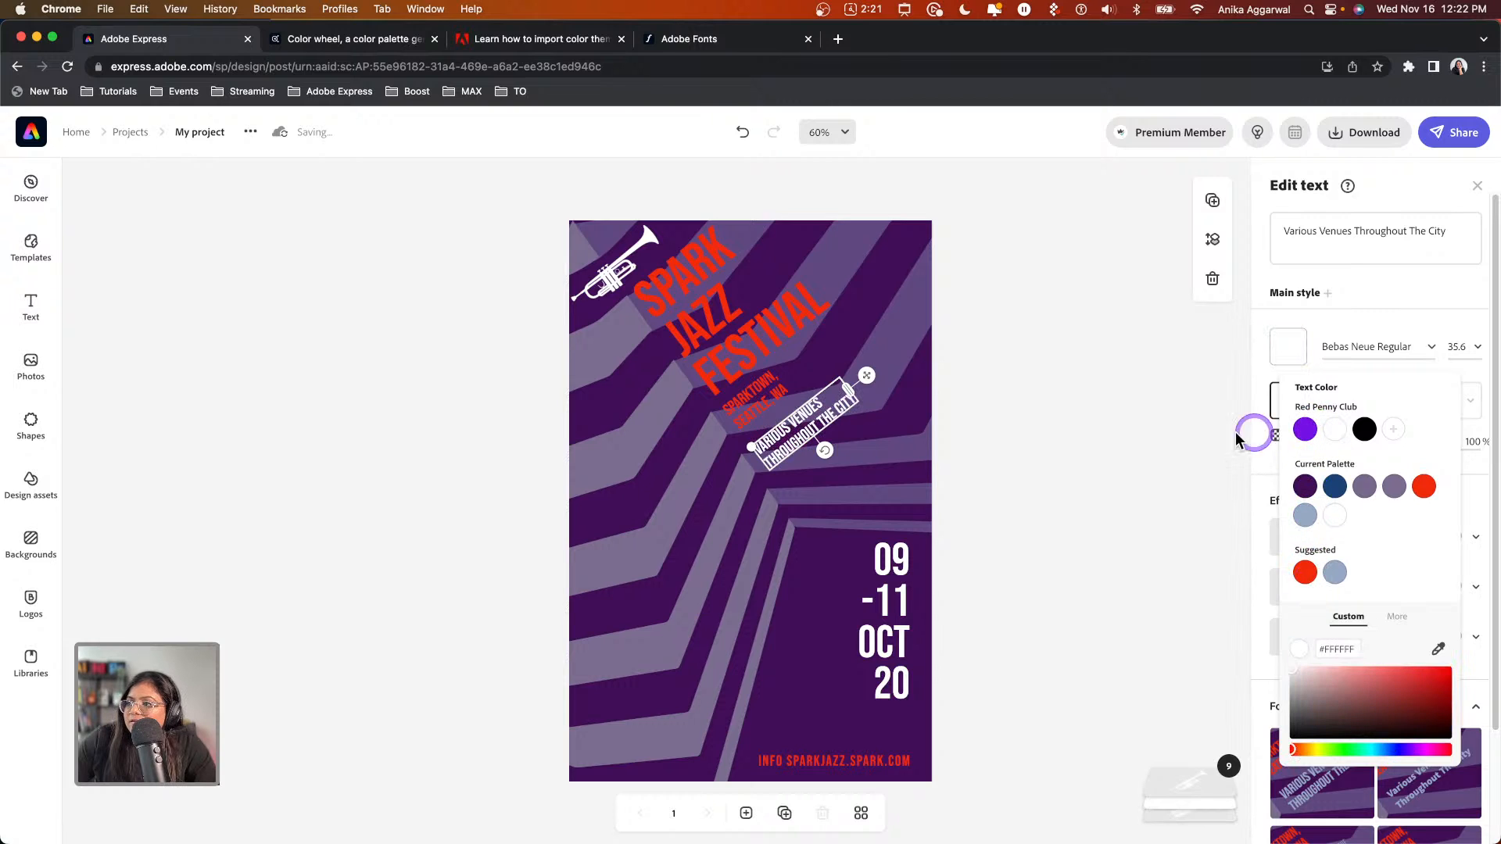
{"action": "left_click", "coordinate": [1113, 359]}
{"action": "left_click", "coordinate": [1092, 324]}
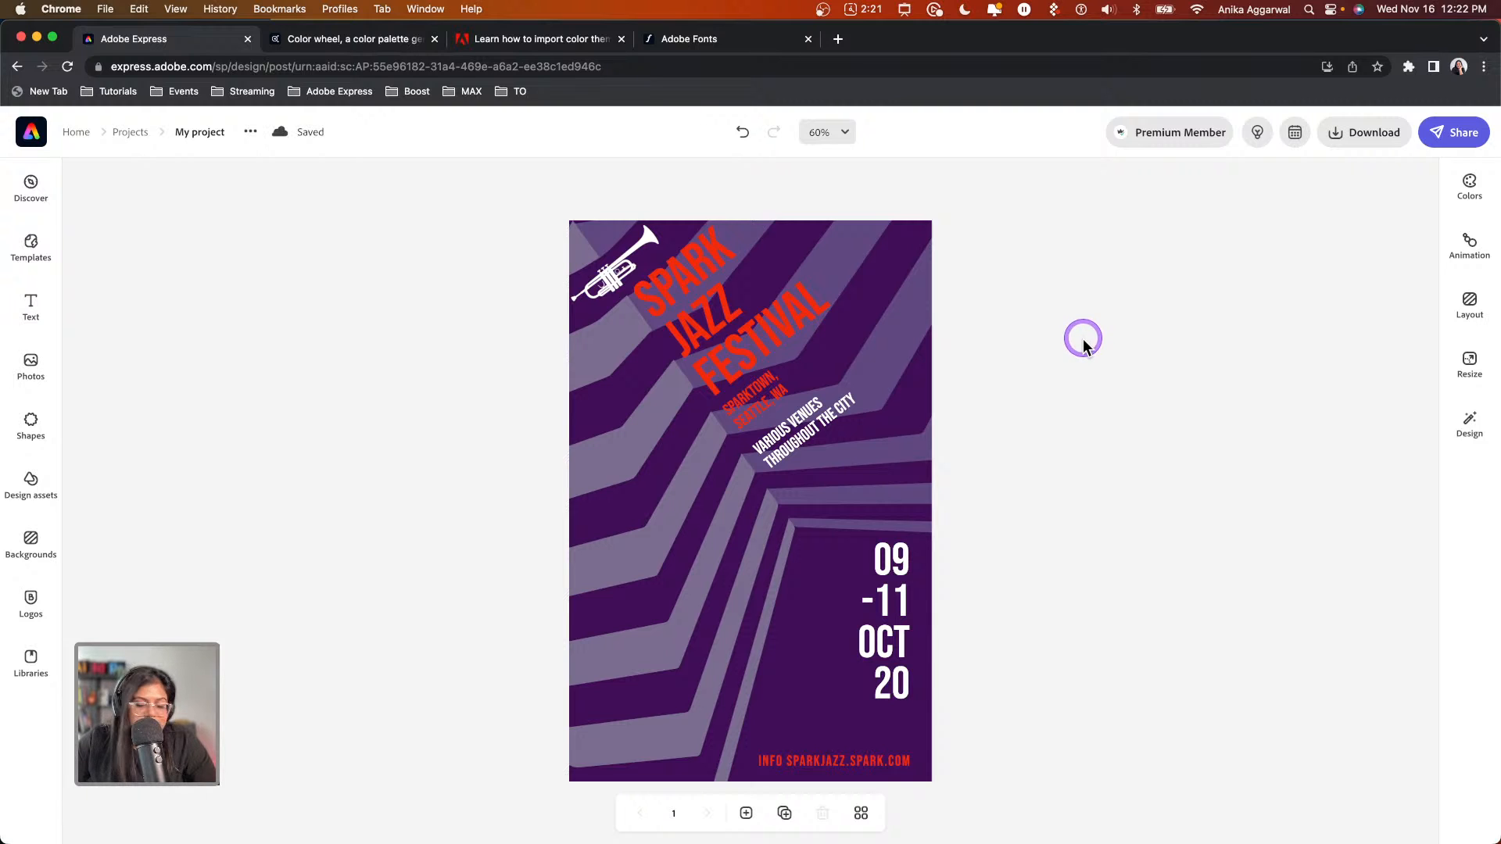
Duplicate the poster page and resize the copy to the Facebook page cover format
{"action": "left_click", "coordinate": [785, 815]}
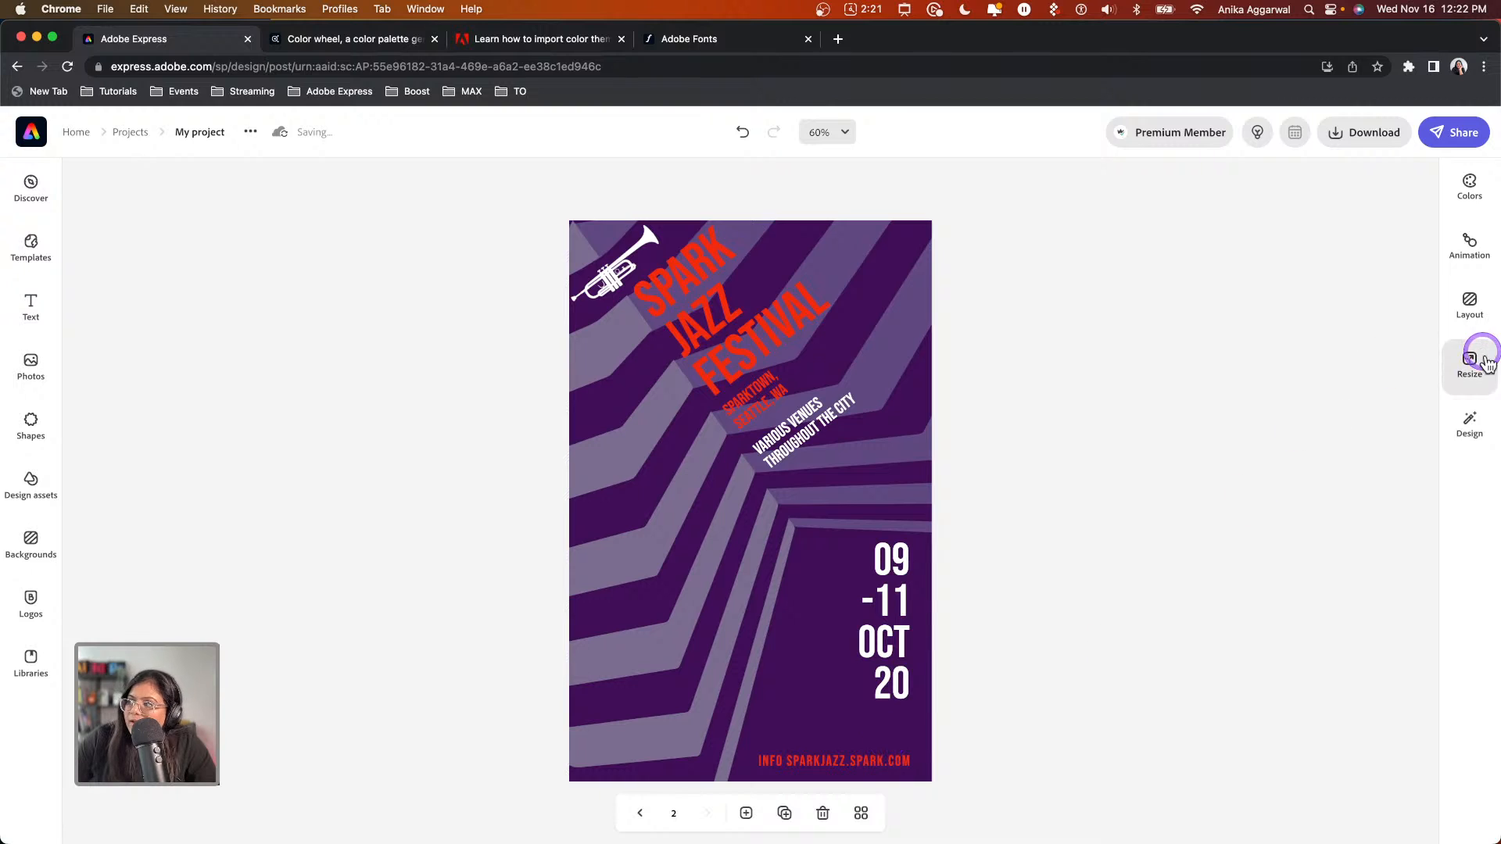
{"action": "left_click", "coordinate": [1468, 365]}
{"action": "scroll", "coordinate": [1349, 513], "scroll_direction": "down", "scroll_amount": 5}
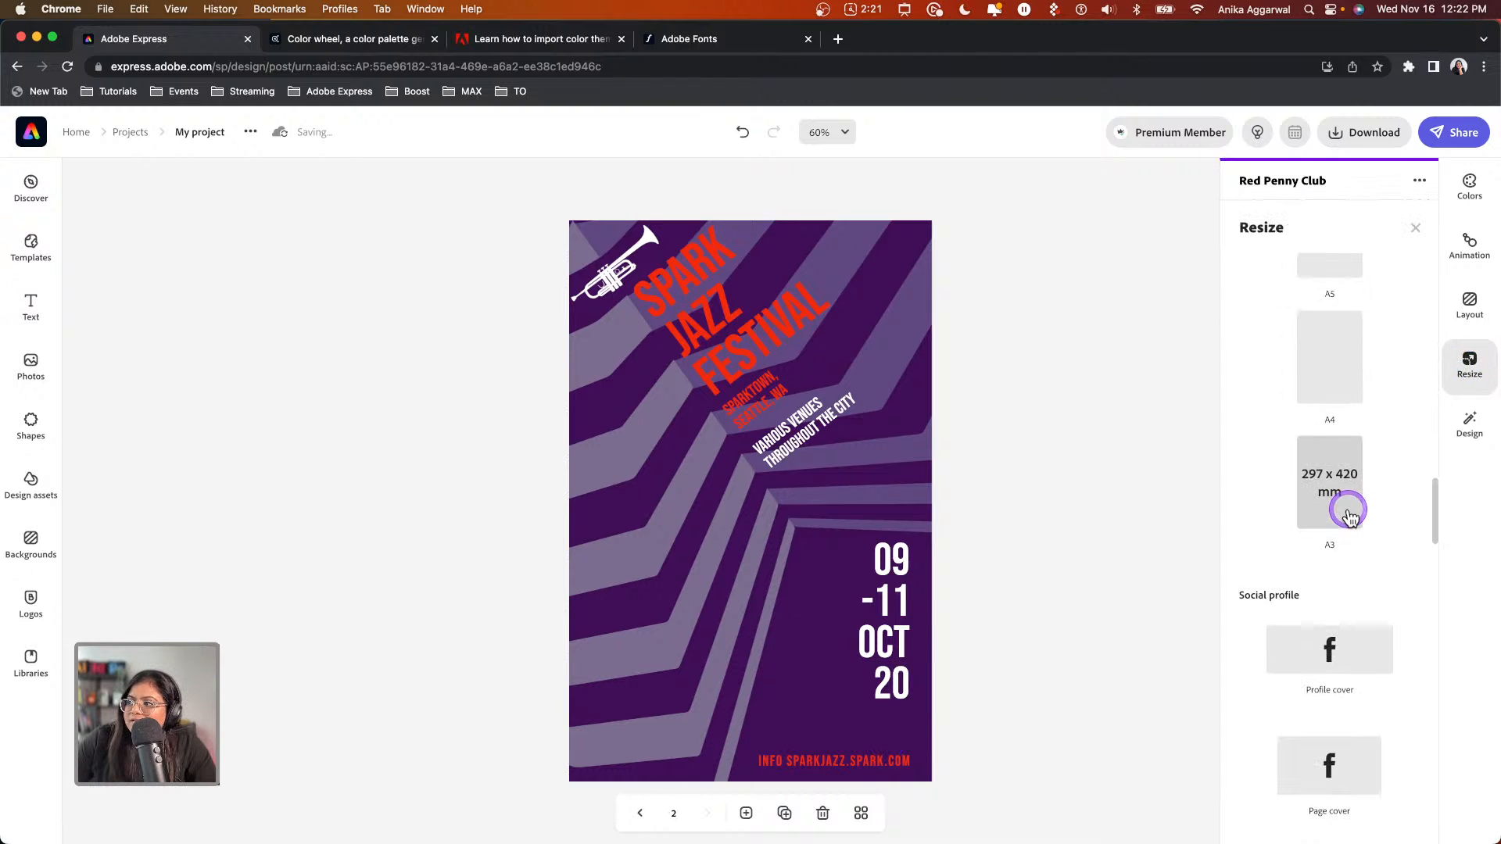
{"action": "scroll", "coordinate": [1349, 516], "scroll_direction": "down", "scroll_amount": 2}
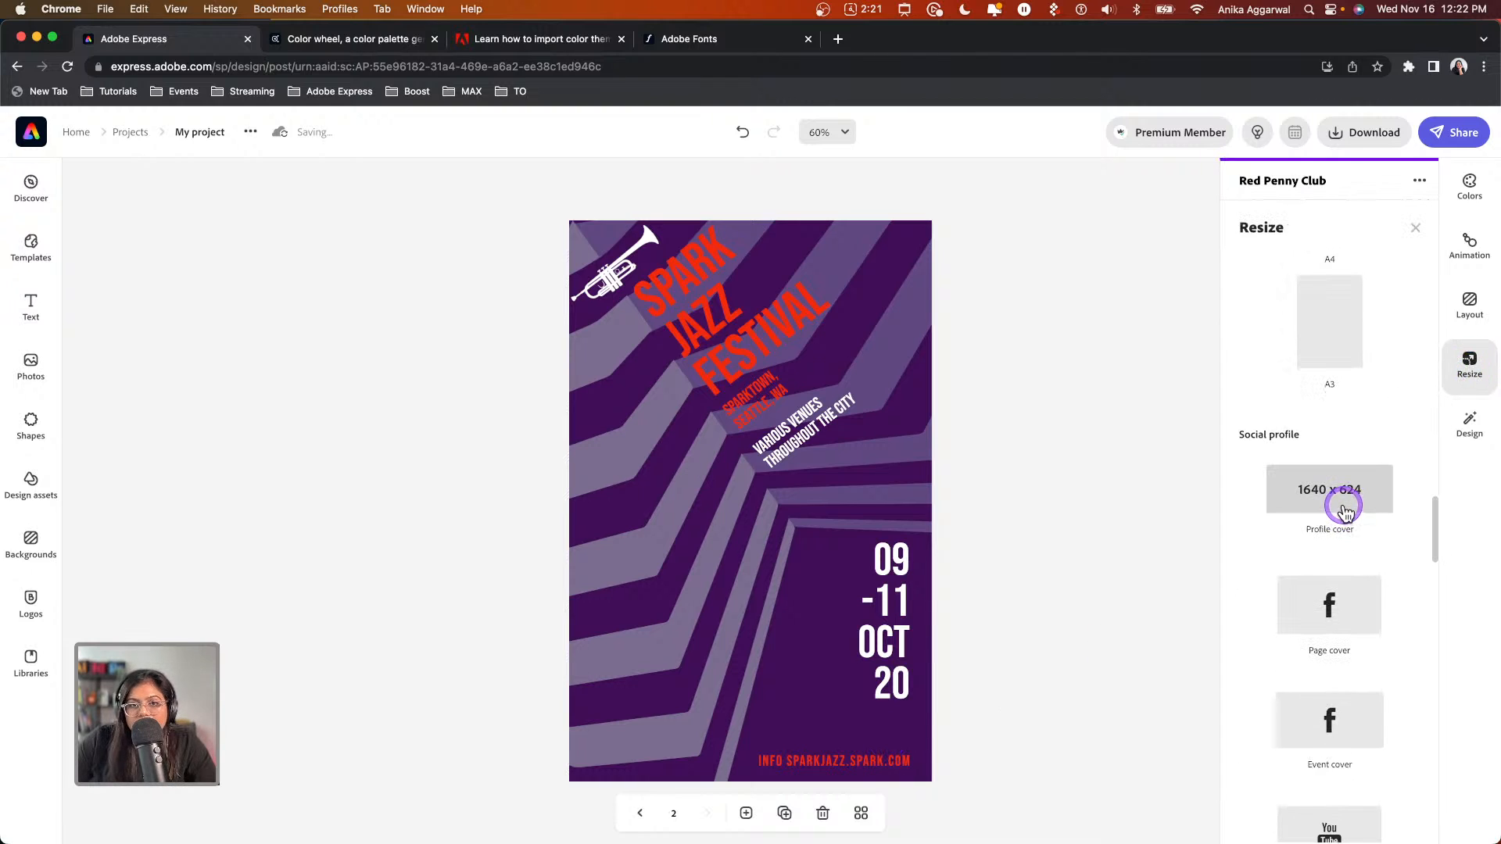
{"action": "left_click", "coordinate": [1338, 609]}
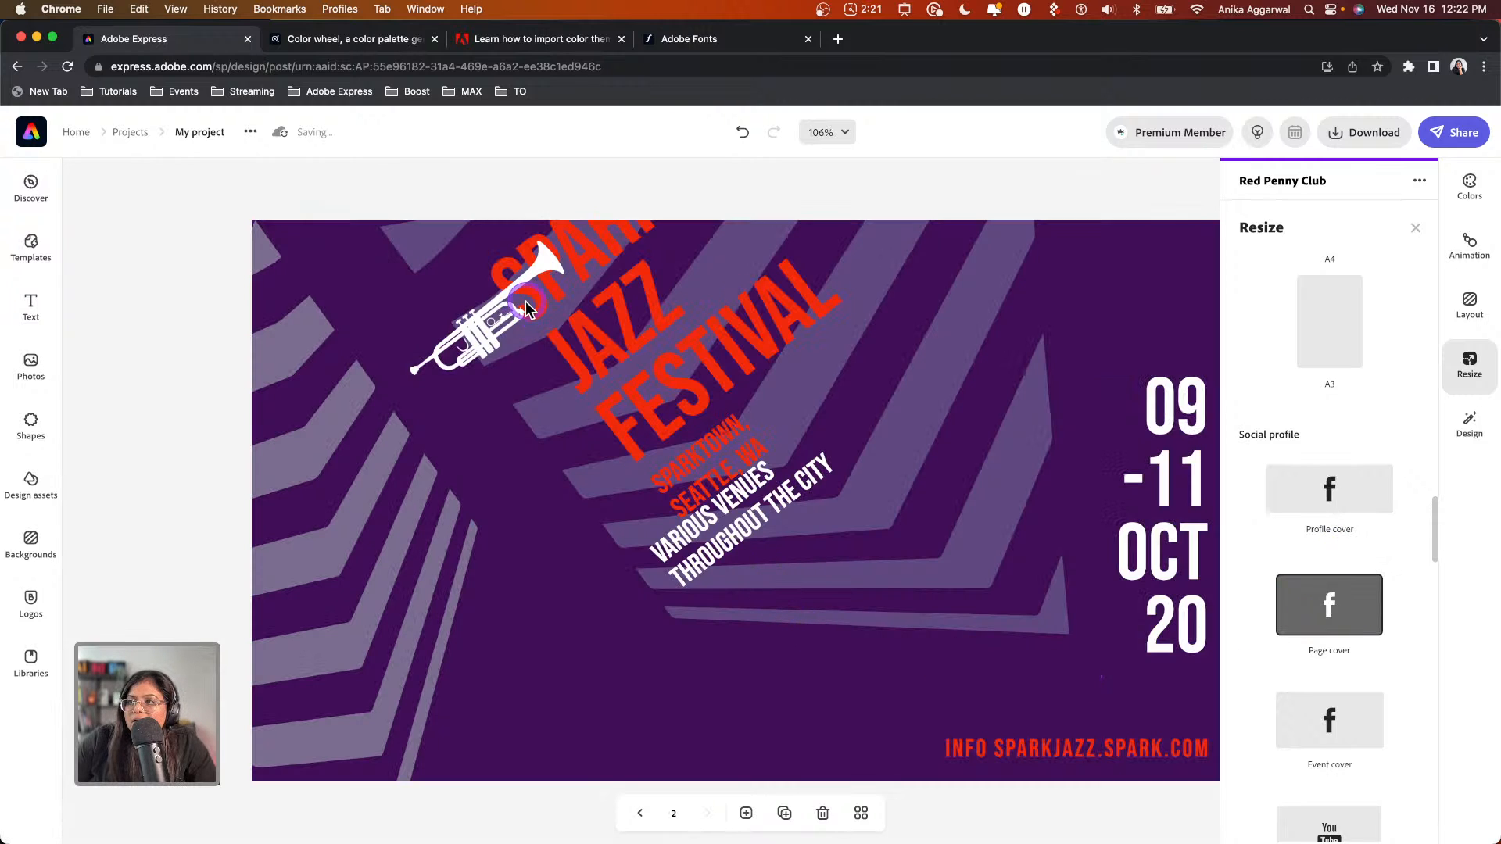
Open the JazzzFes project from the projects list and look through its pages, returning to the first one
{"action": "left_click", "coordinate": [644, 816]}
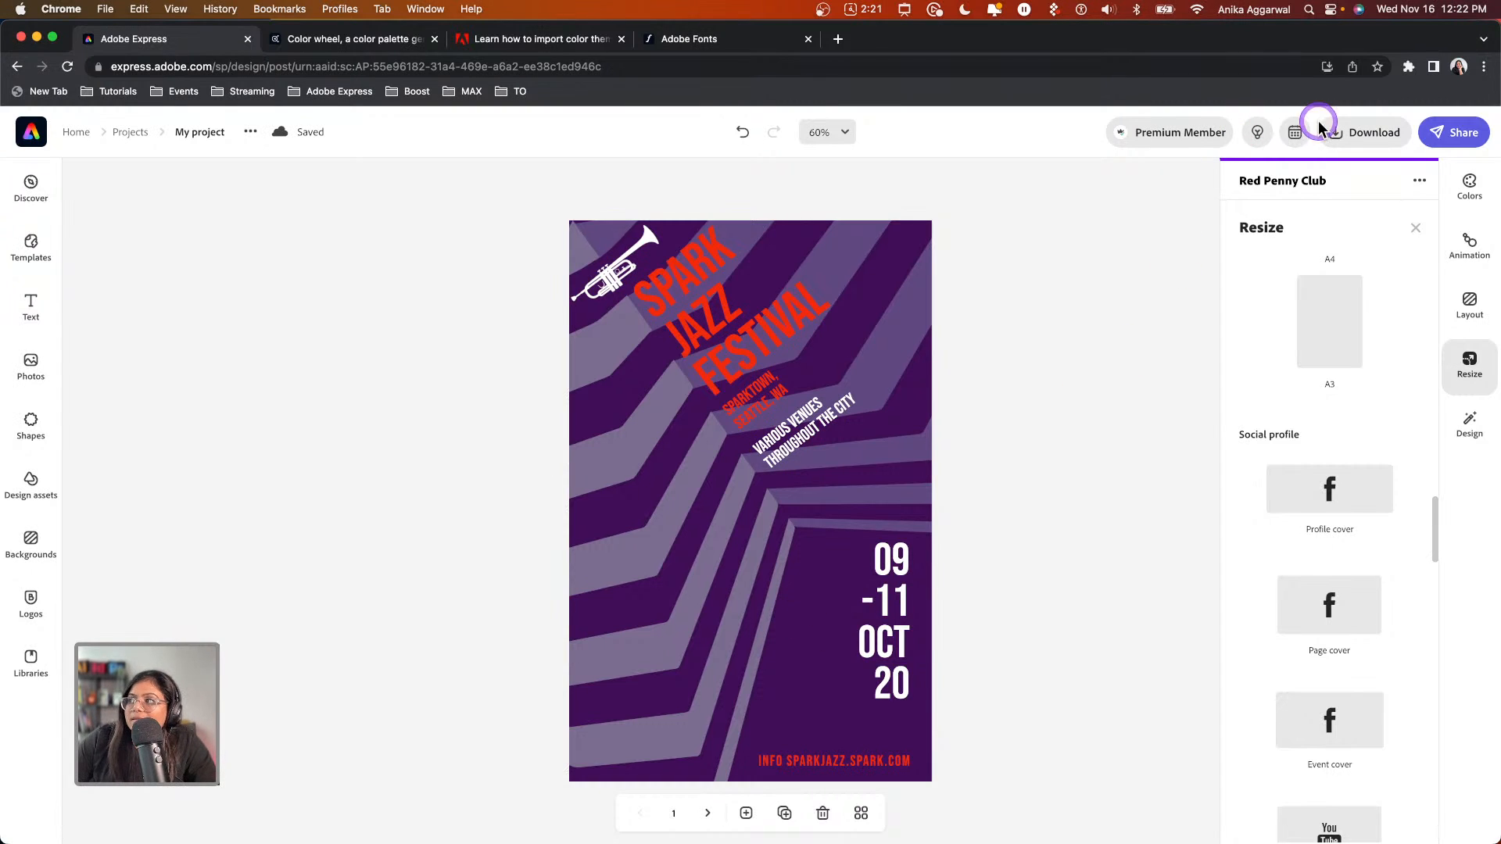
{"action": "left_click", "coordinate": [127, 131]}
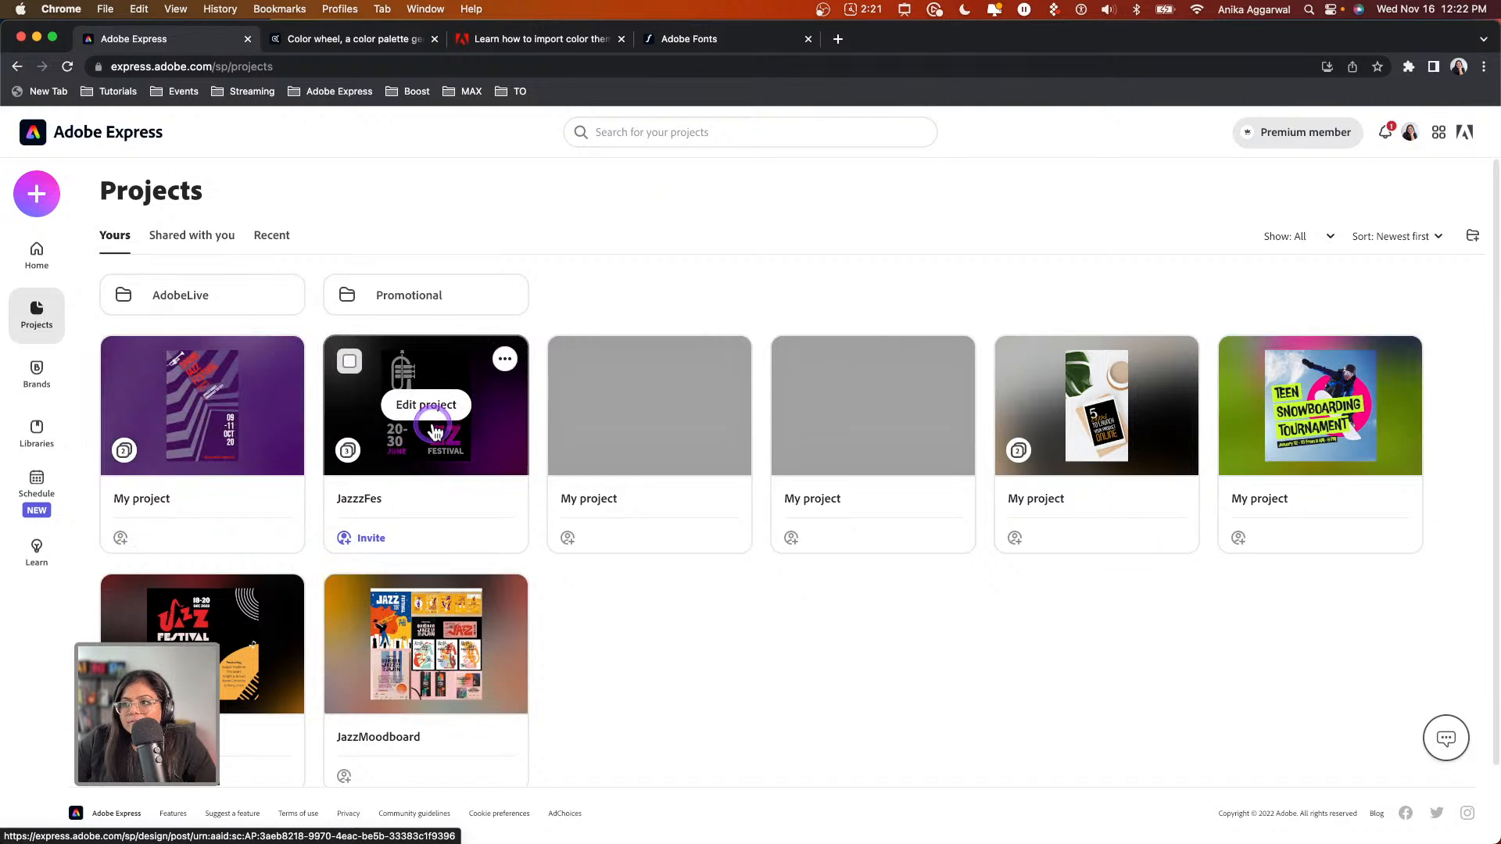
{"action": "left_click", "coordinate": [436, 422]}
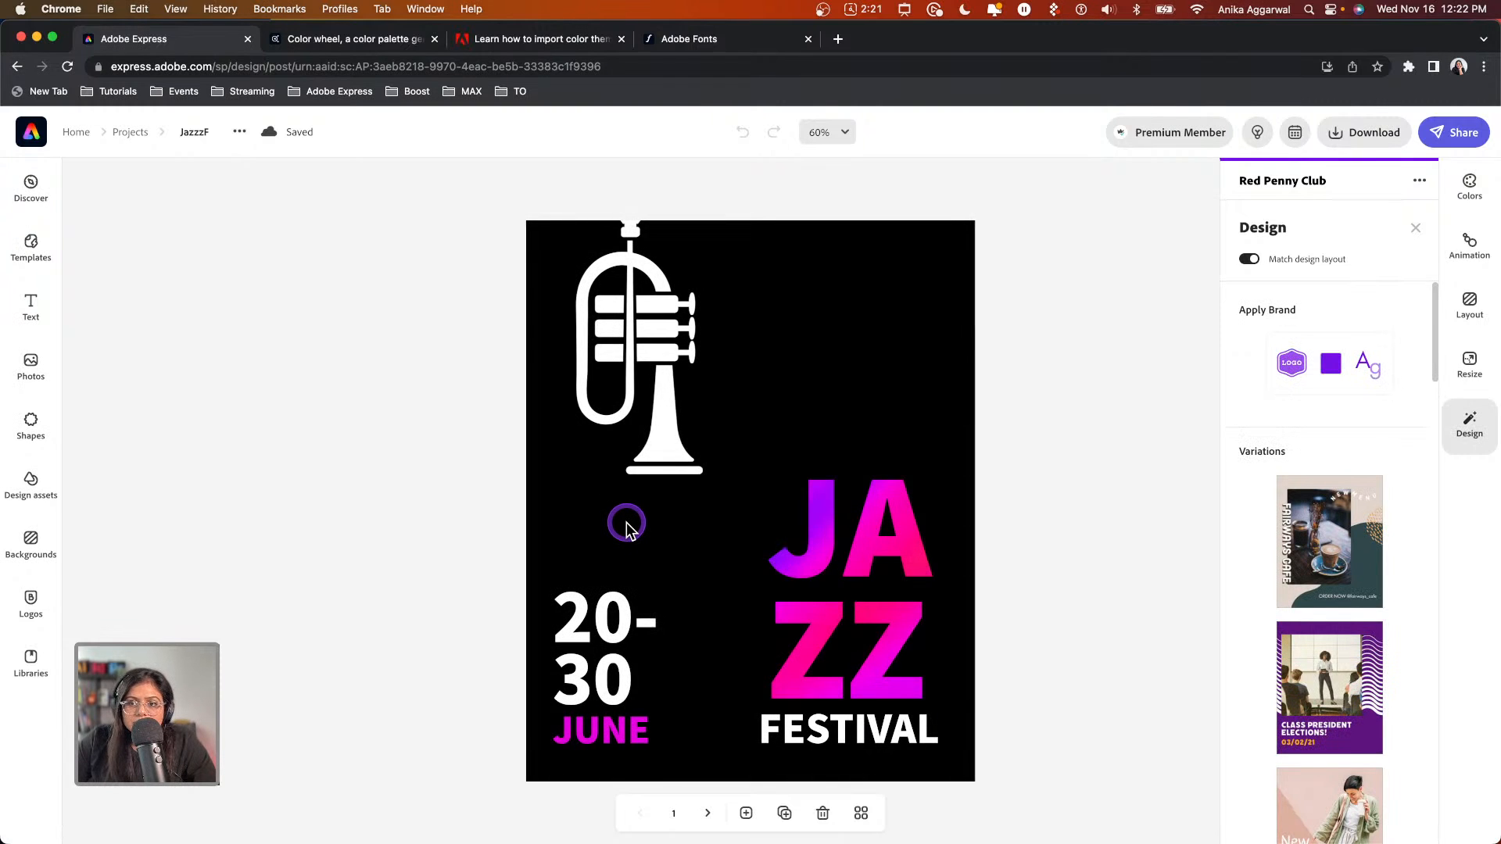
{"action": "left_click", "coordinate": [707, 813]}
{"action": "left_click", "coordinate": [707, 814]}
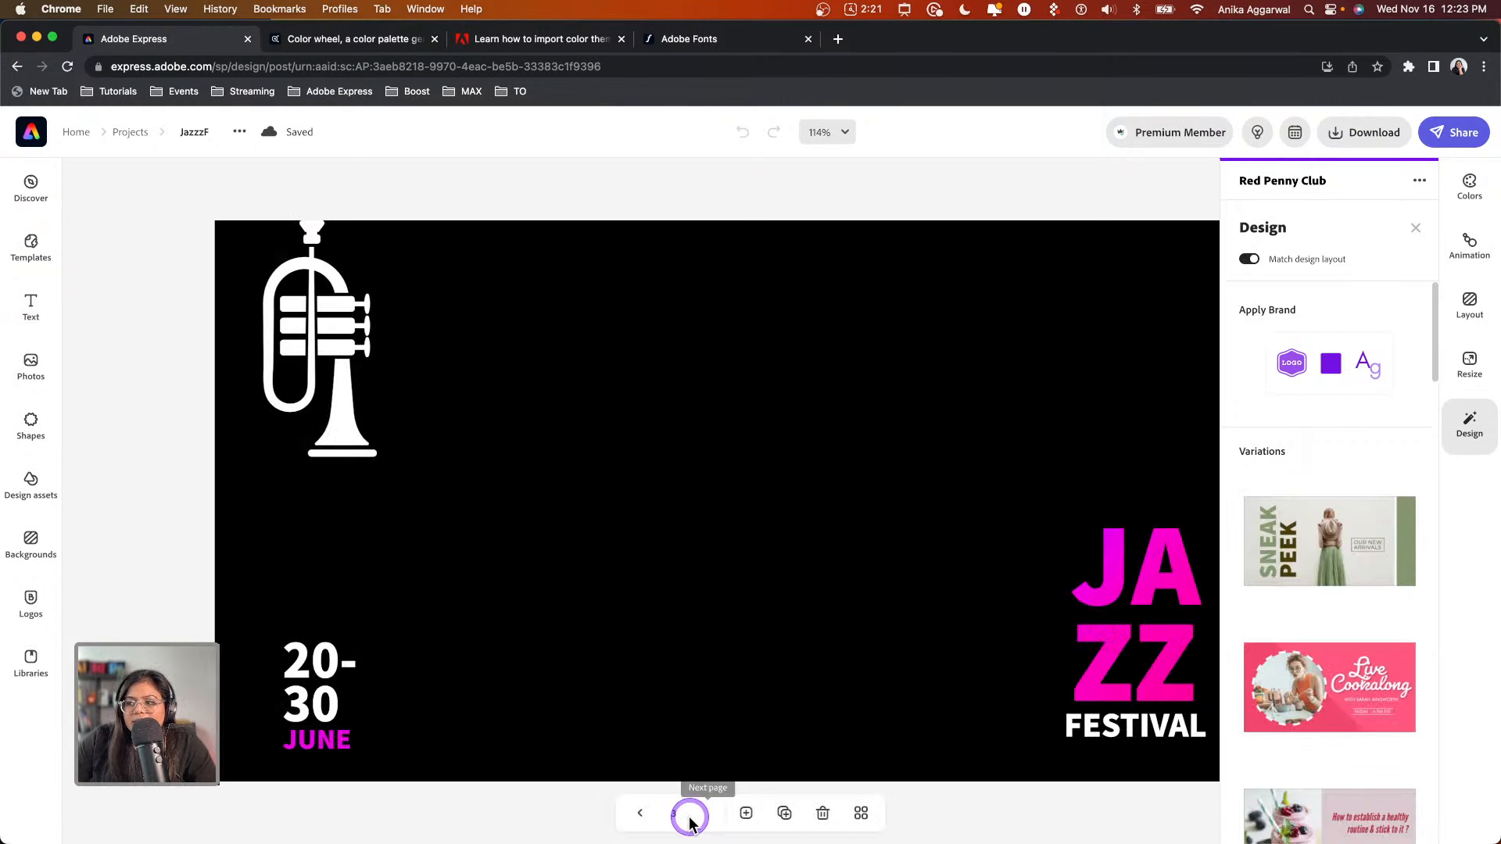
{"action": "left_click", "coordinate": [641, 814]}
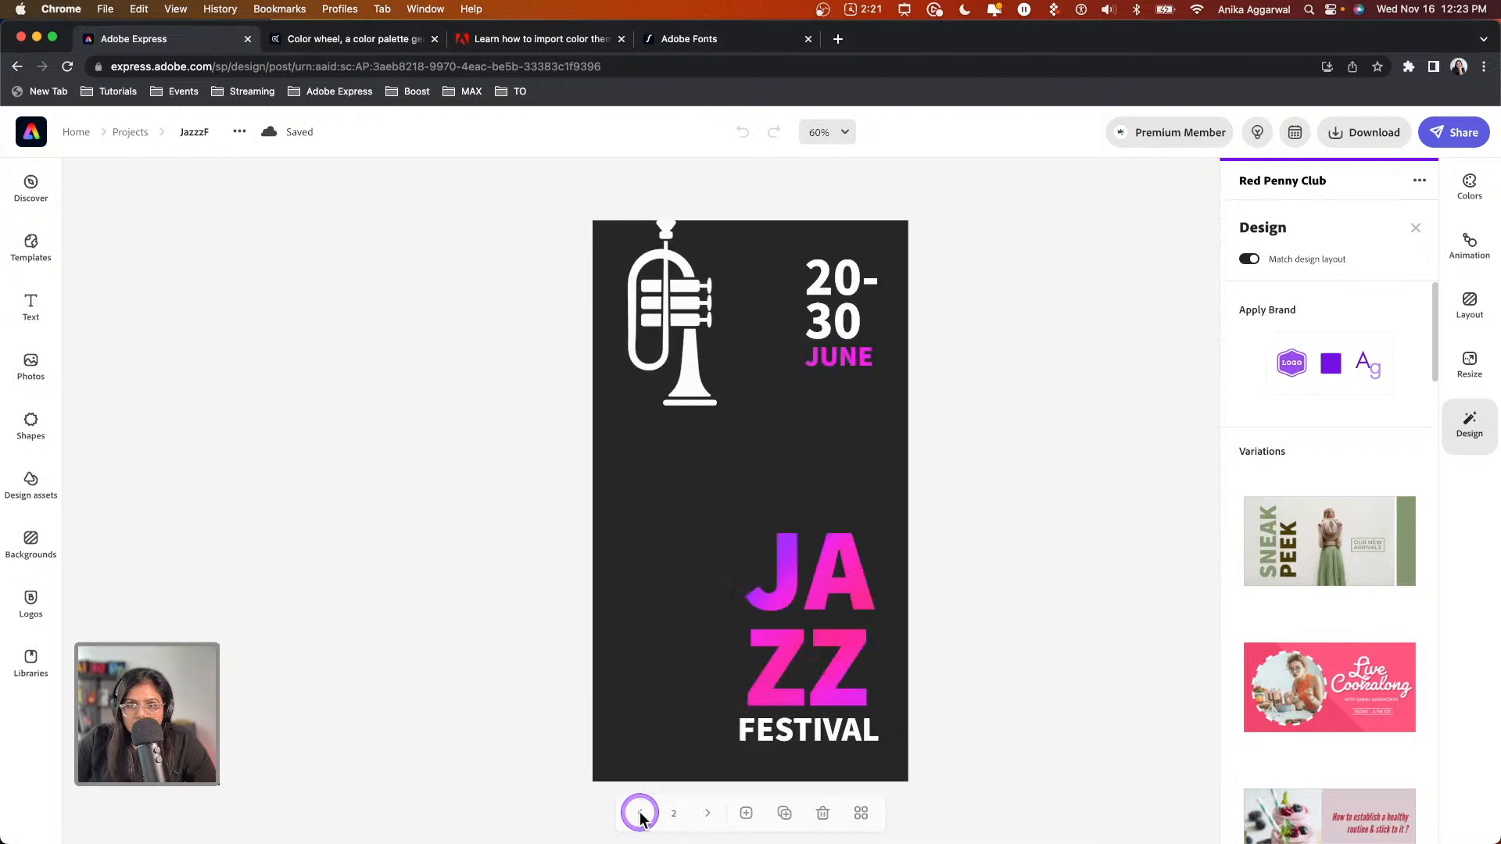
{"action": "left_click", "coordinate": [642, 814]}
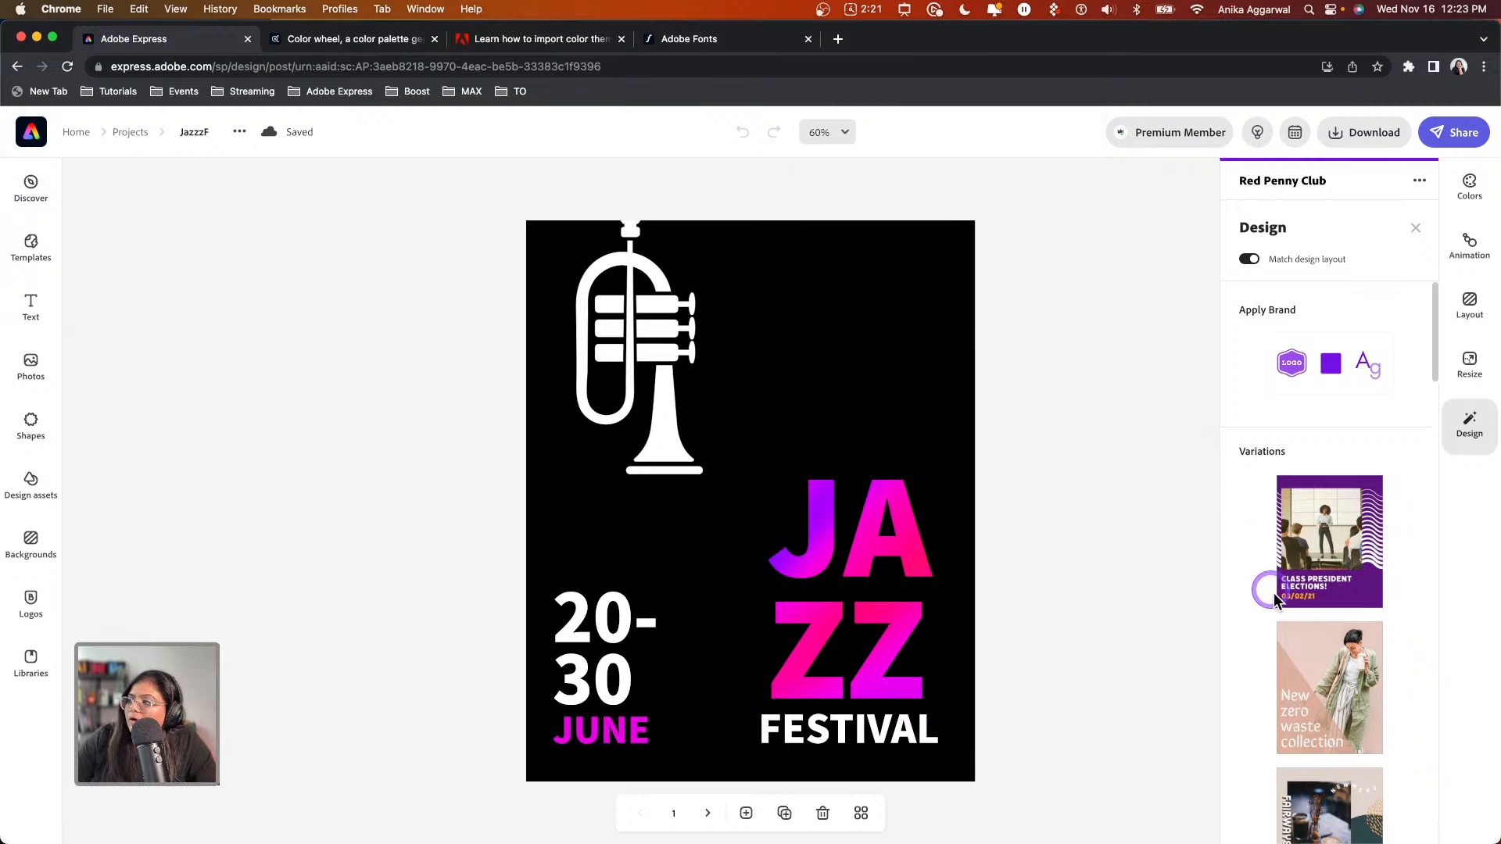
Try the pink Tentalima design variation on the Jazz Festival poster's first page, and undo it
{"action": "scroll", "coordinate": [1283, 604], "scroll_direction": "down", "scroll_amount": 10}
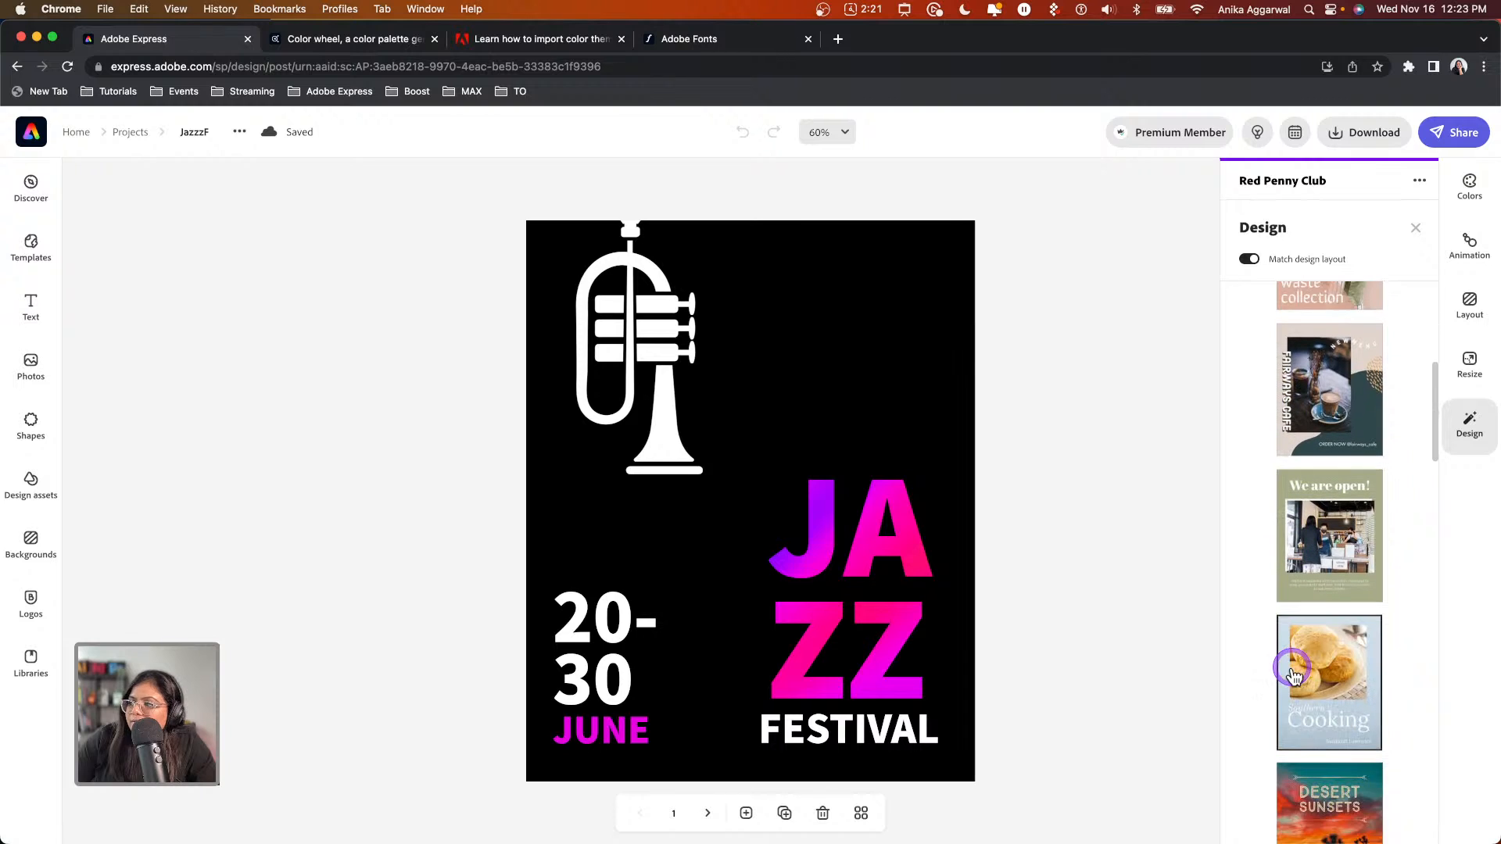
{"action": "scroll", "coordinate": [1291, 675], "scroll_direction": "down", "scroll_amount": 20}
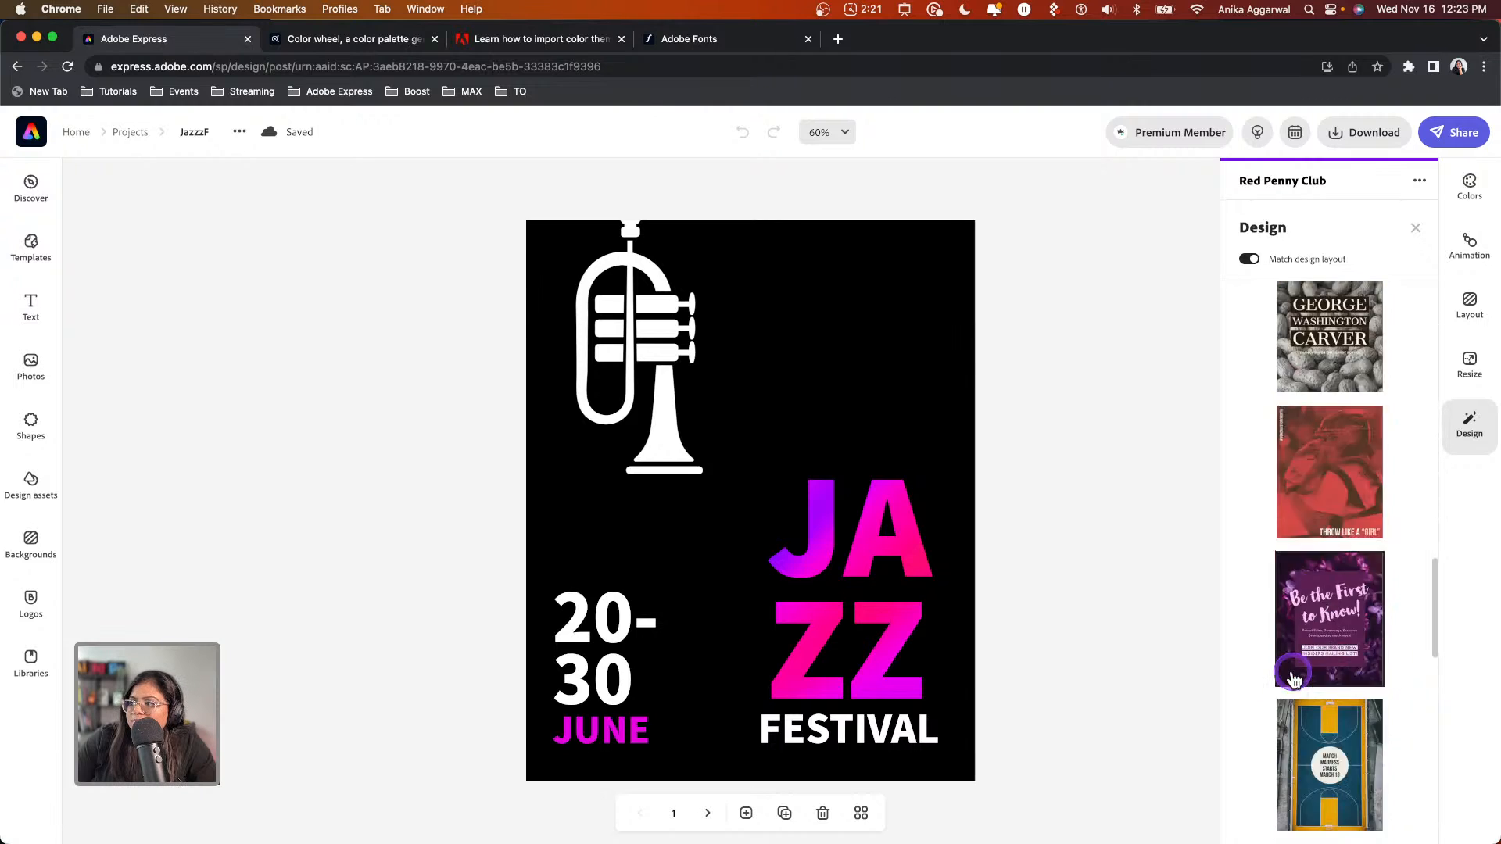
{"action": "scroll", "coordinate": [1292, 682], "scroll_direction": "down", "scroll_amount": 1}
{"action": "scroll", "coordinate": [1292, 681], "scroll_direction": "down", "scroll_amount": 8}
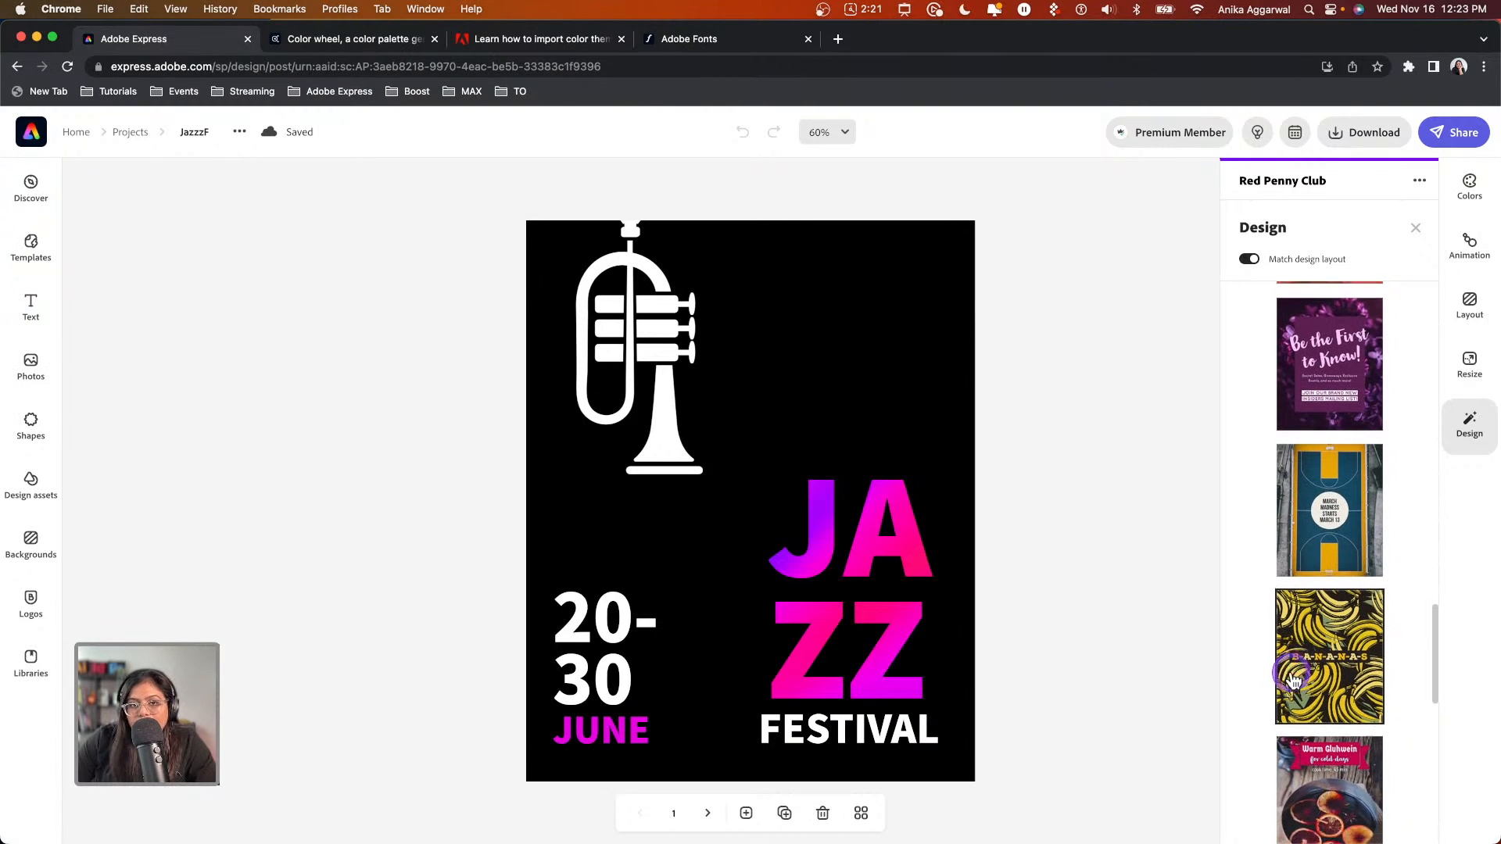
{"action": "scroll", "coordinate": [1292, 680], "scroll_direction": "down", "scroll_amount": 8}
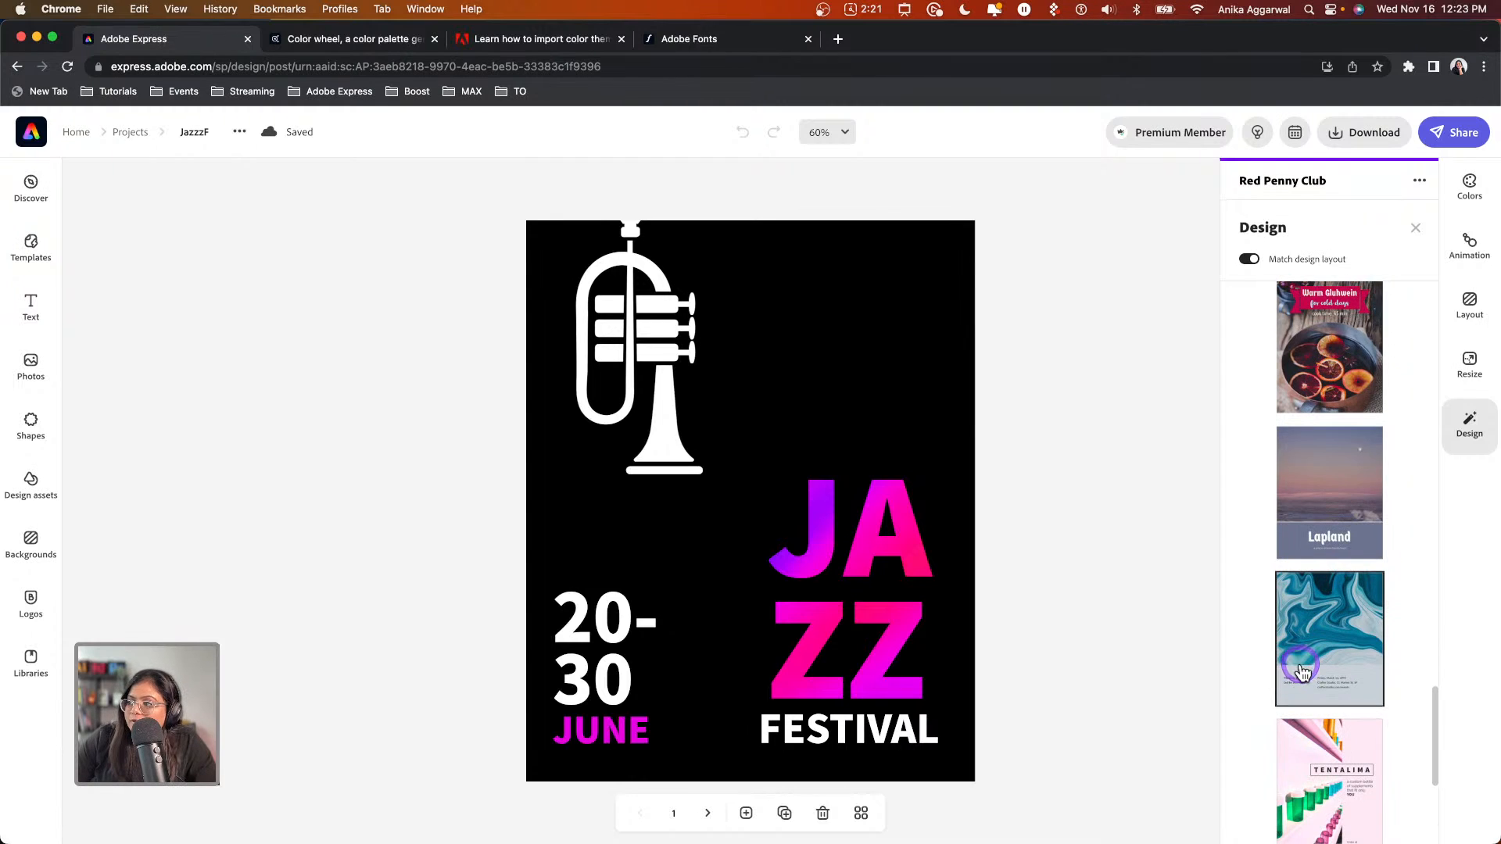
{"action": "left_click", "coordinate": [1329, 581]}
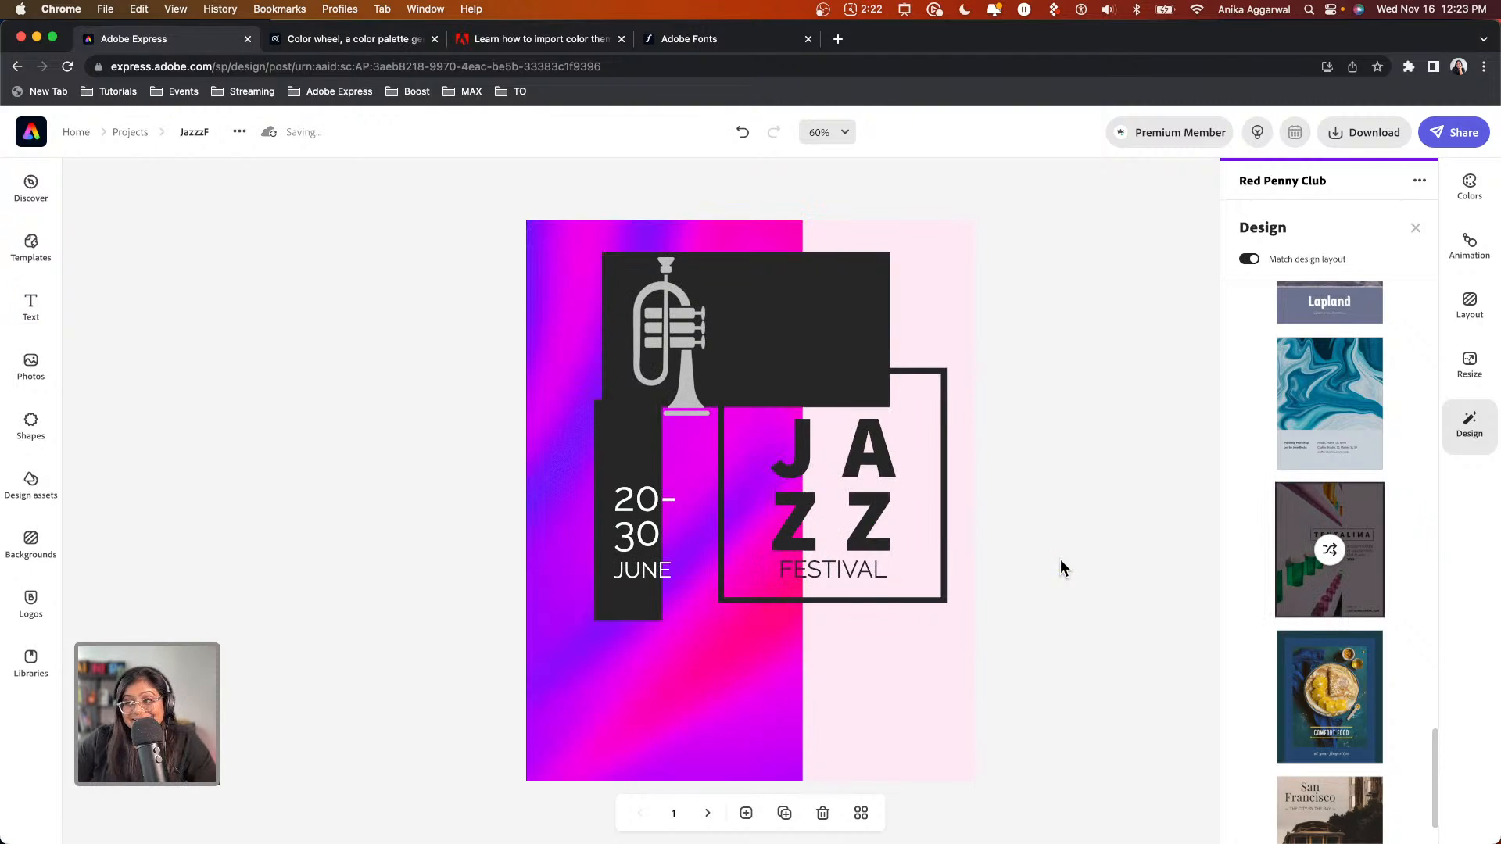
{"action": "key", "text": "super+z"}
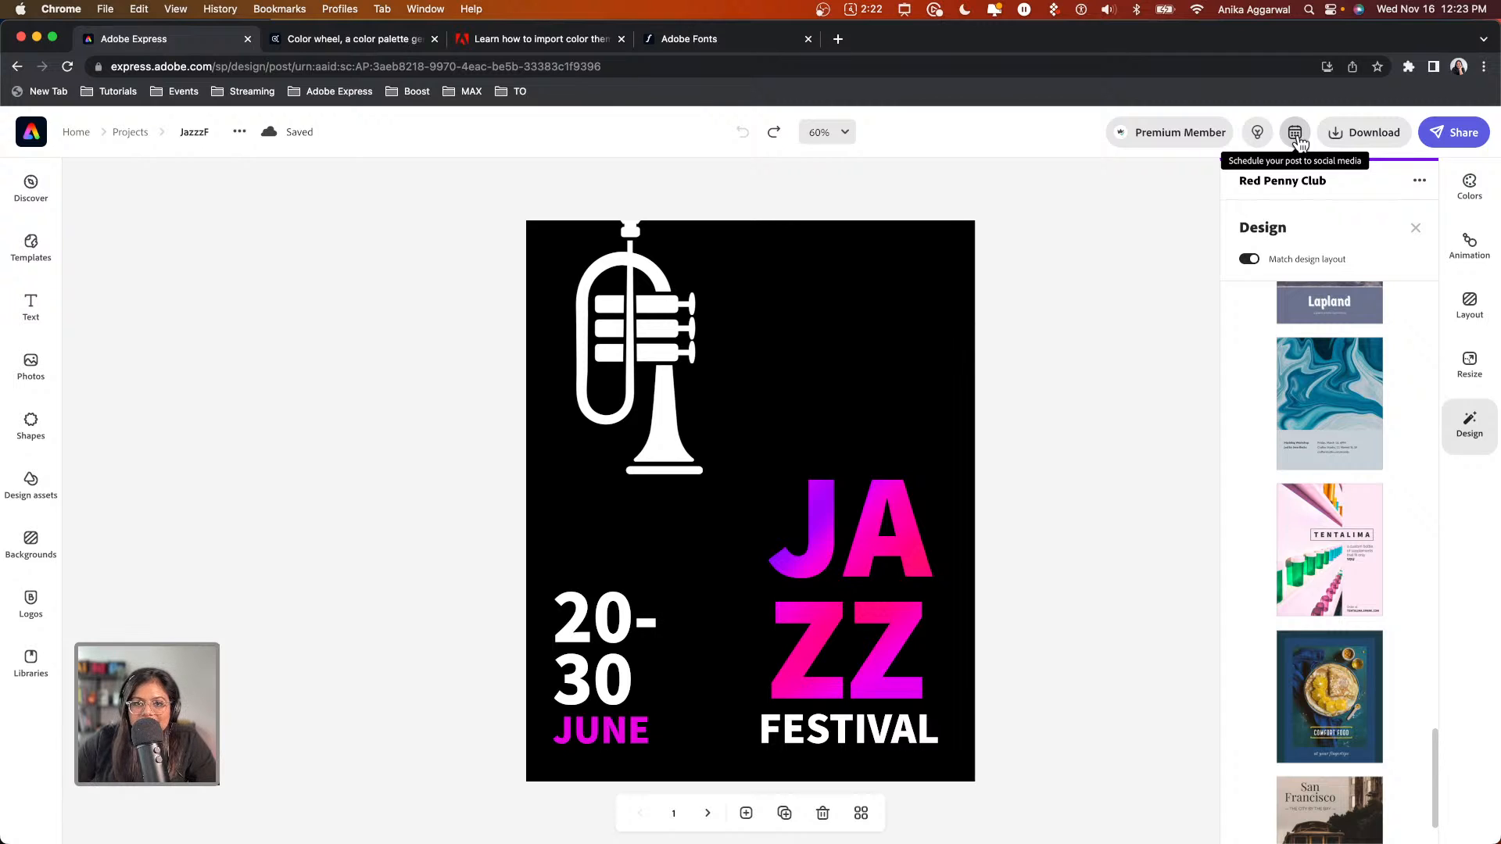
Start a scheduled social media post from the Jazz Festival poster and select the Twitter and Instagram channels for it
{"action": "left_click", "coordinate": [1297, 134]}
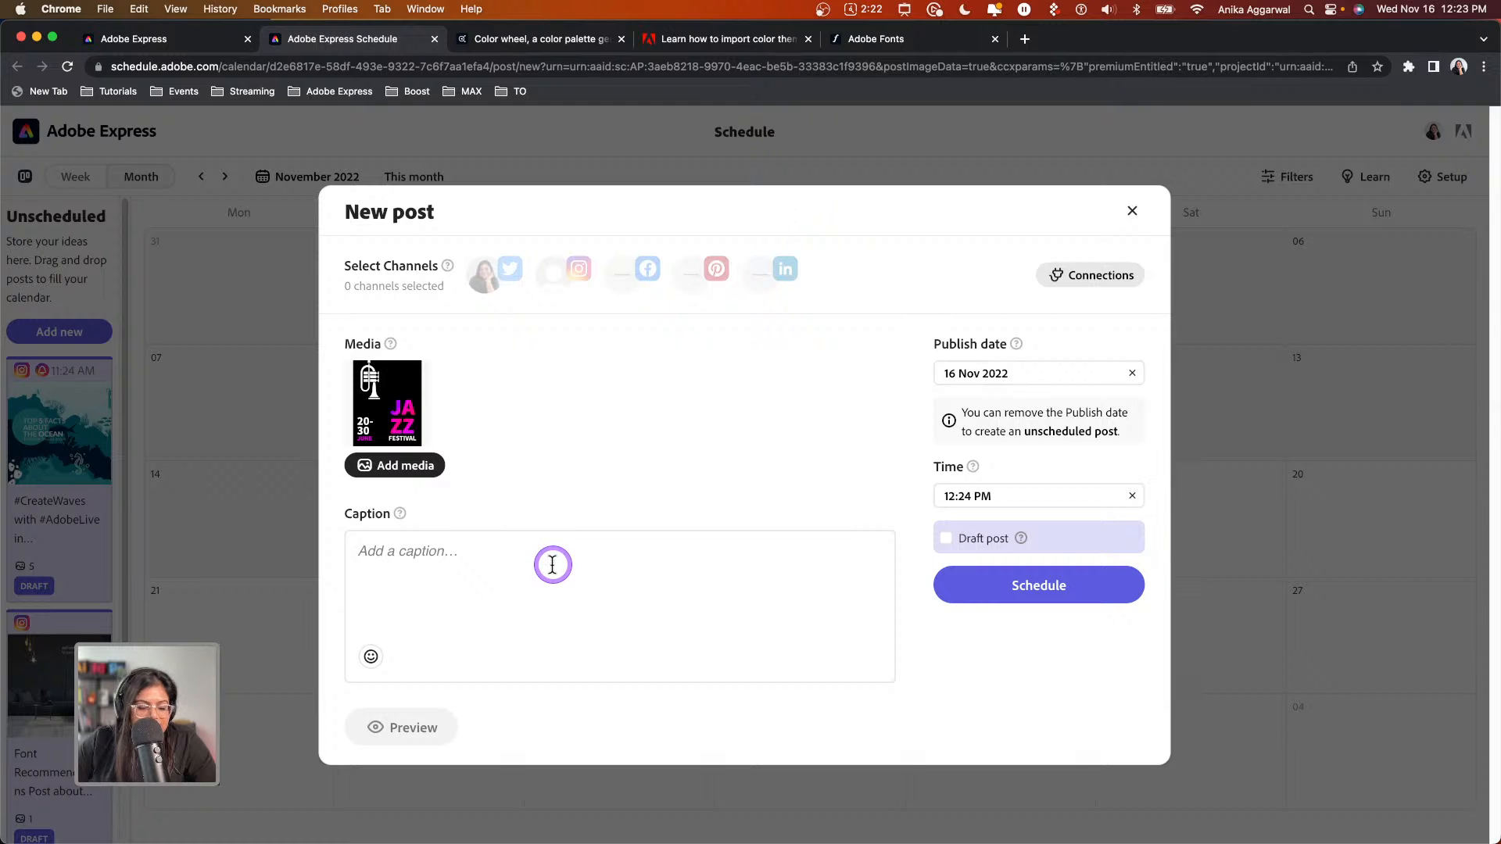
{"action": "left_click", "coordinate": [491, 277]}
{"action": "left_click", "coordinate": [585, 273]}
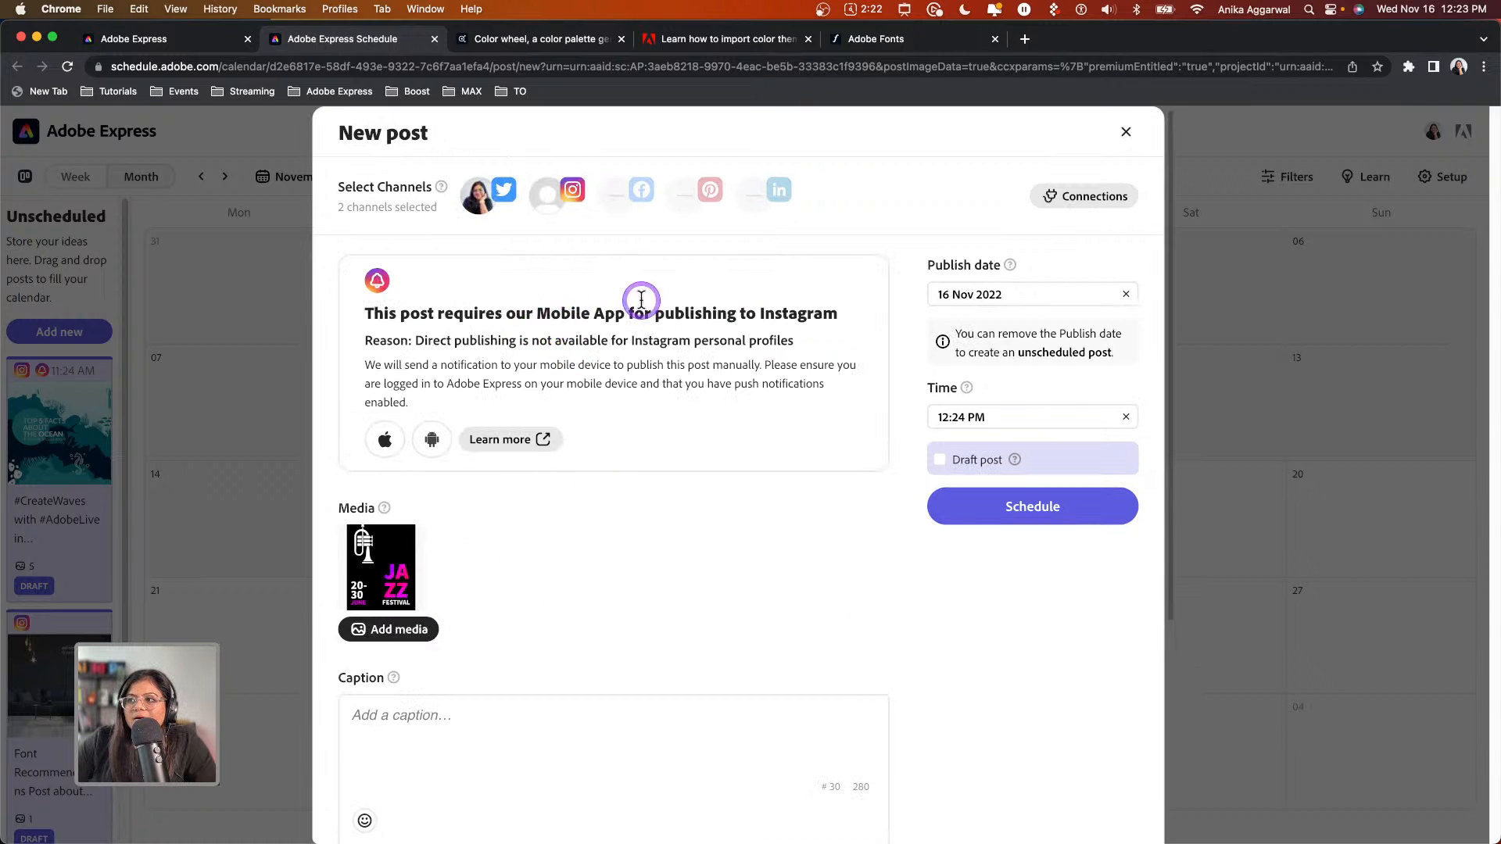
Examine the new post's channels, media options, caption field, Instagram options and publishing settings
{"action": "scroll", "coordinate": [720, 346], "scroll_direction": "down", "scroll_amount": 1}
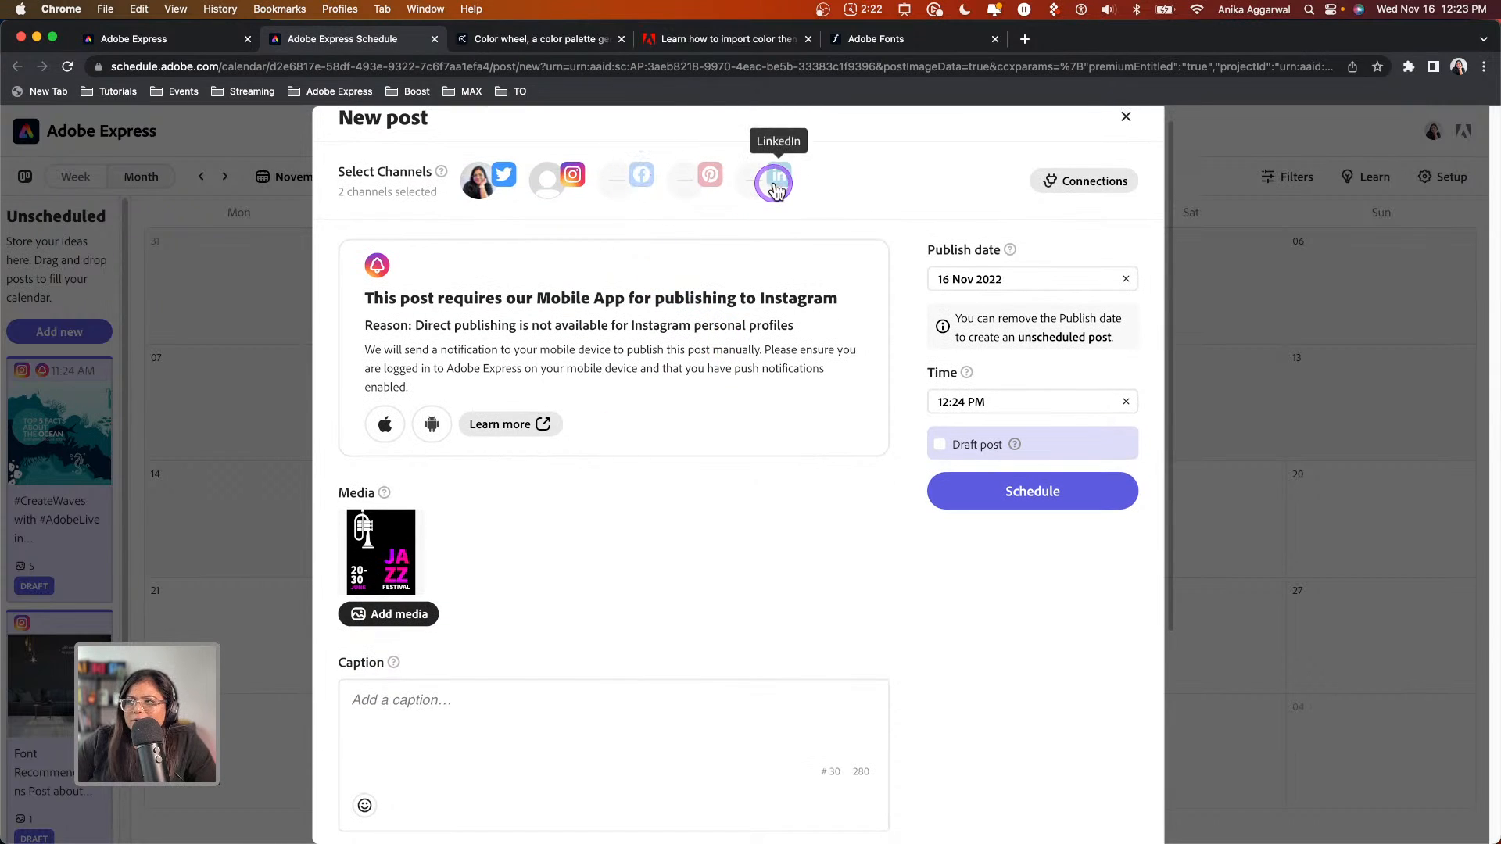
{"action": "scroll", "coordinate": [716, 437], "scroll_direction": "down", "scroll_amount": 5}
{"action": "scroll", "coordinate": [687, 483], "scroll_direction": "down", "scroll_amount": 10}
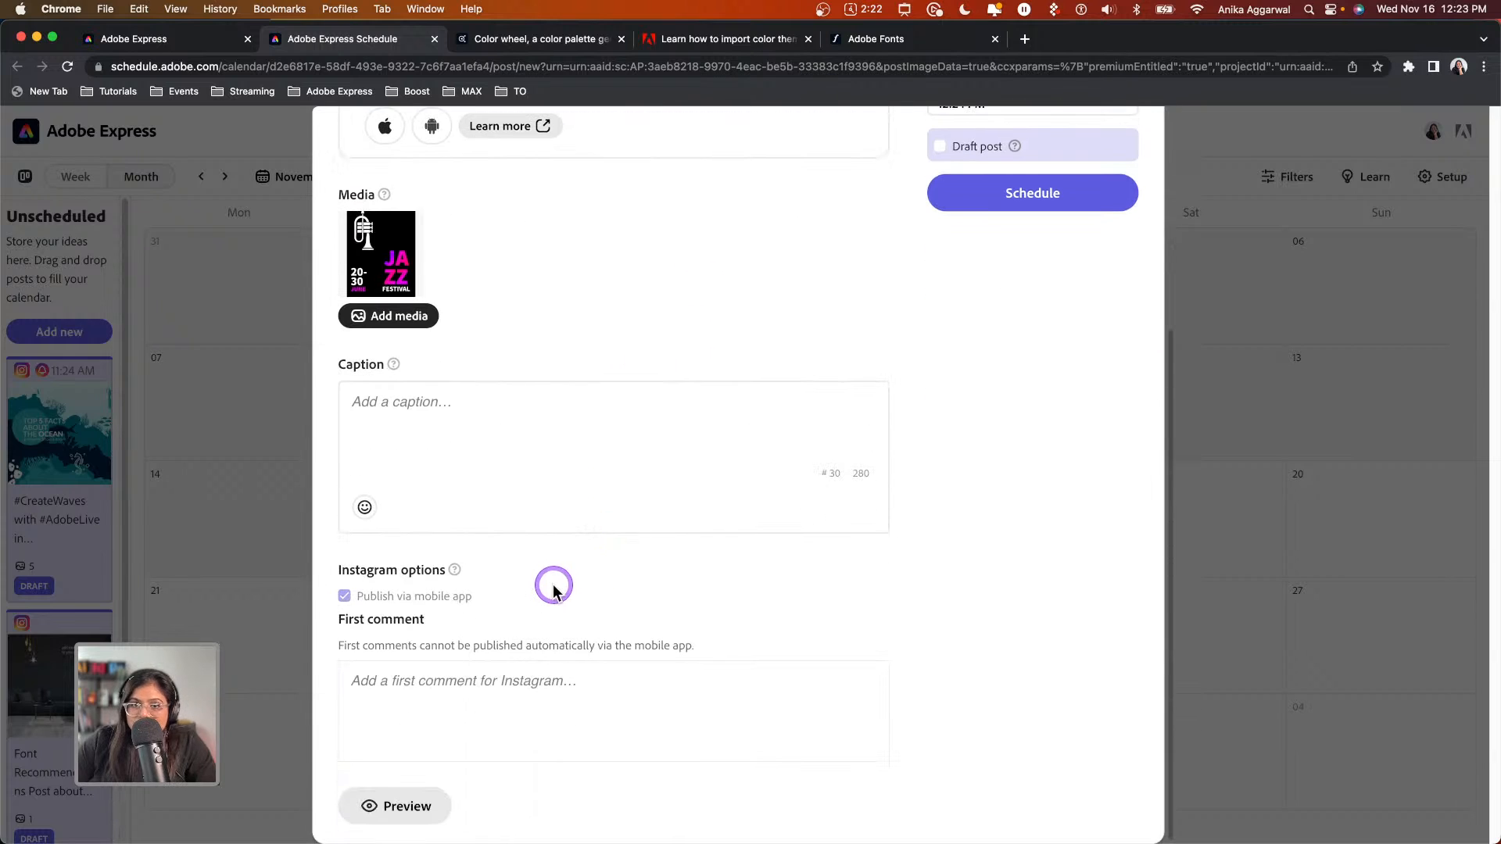
{"action": "scroll", "coordinate": [492, 639], "scroll_direction": "up", "scroll_amount": 10}
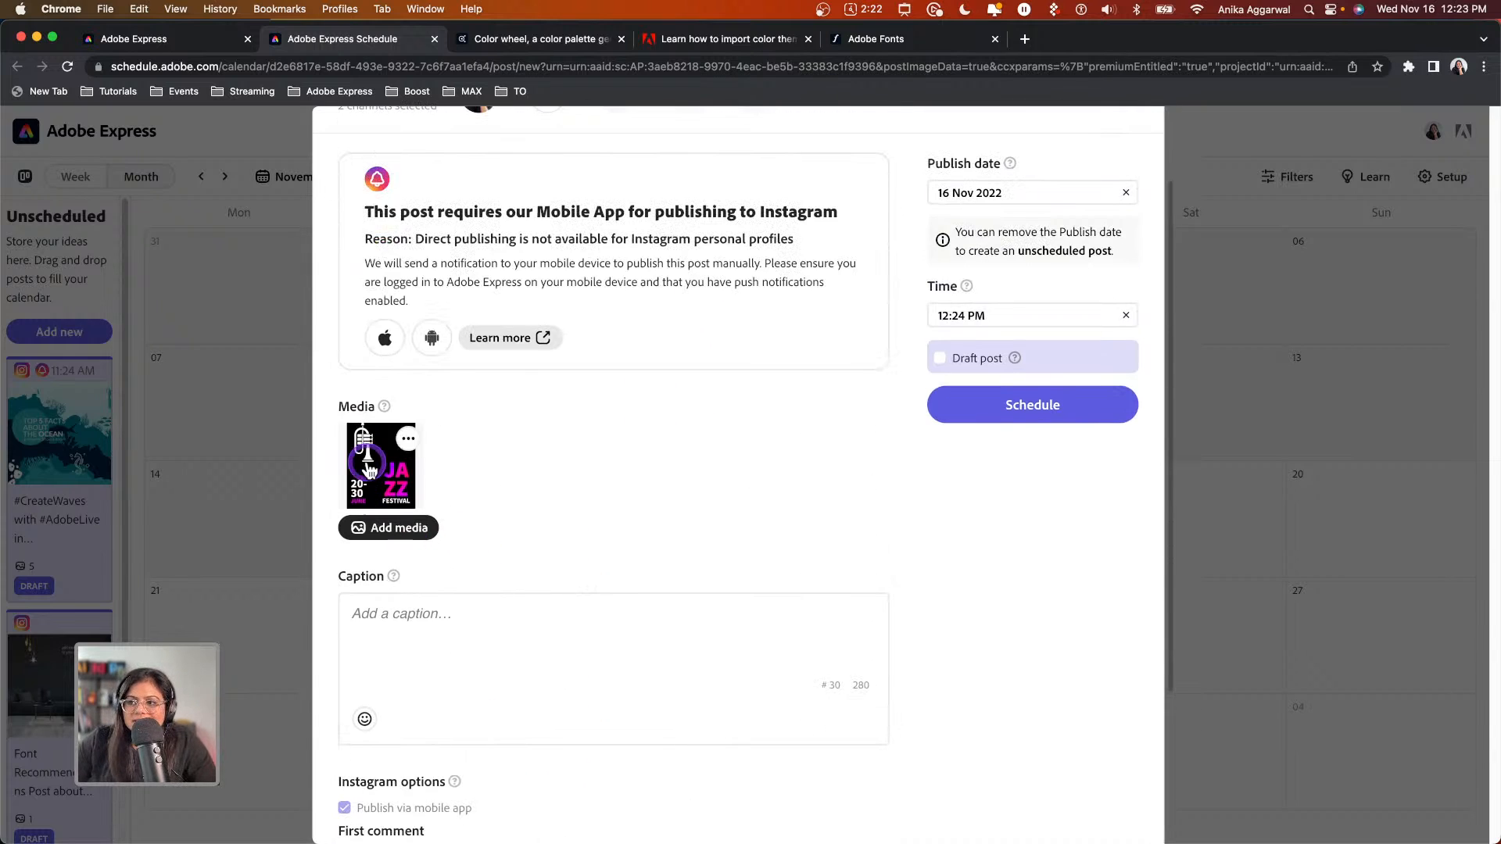
{"action": "left_click", "coordinate": [413, 441]}
{"action": "left_click", "coordinate": [587, 472]}
{"action": "scroll", "coordinate": [570, 667], "scroll_direction": "down", "scroll_amount": 3}
{"action": "scroll", "coordinate": [909, 347], "scroll_direction": "up", "scroll_amount": 5}
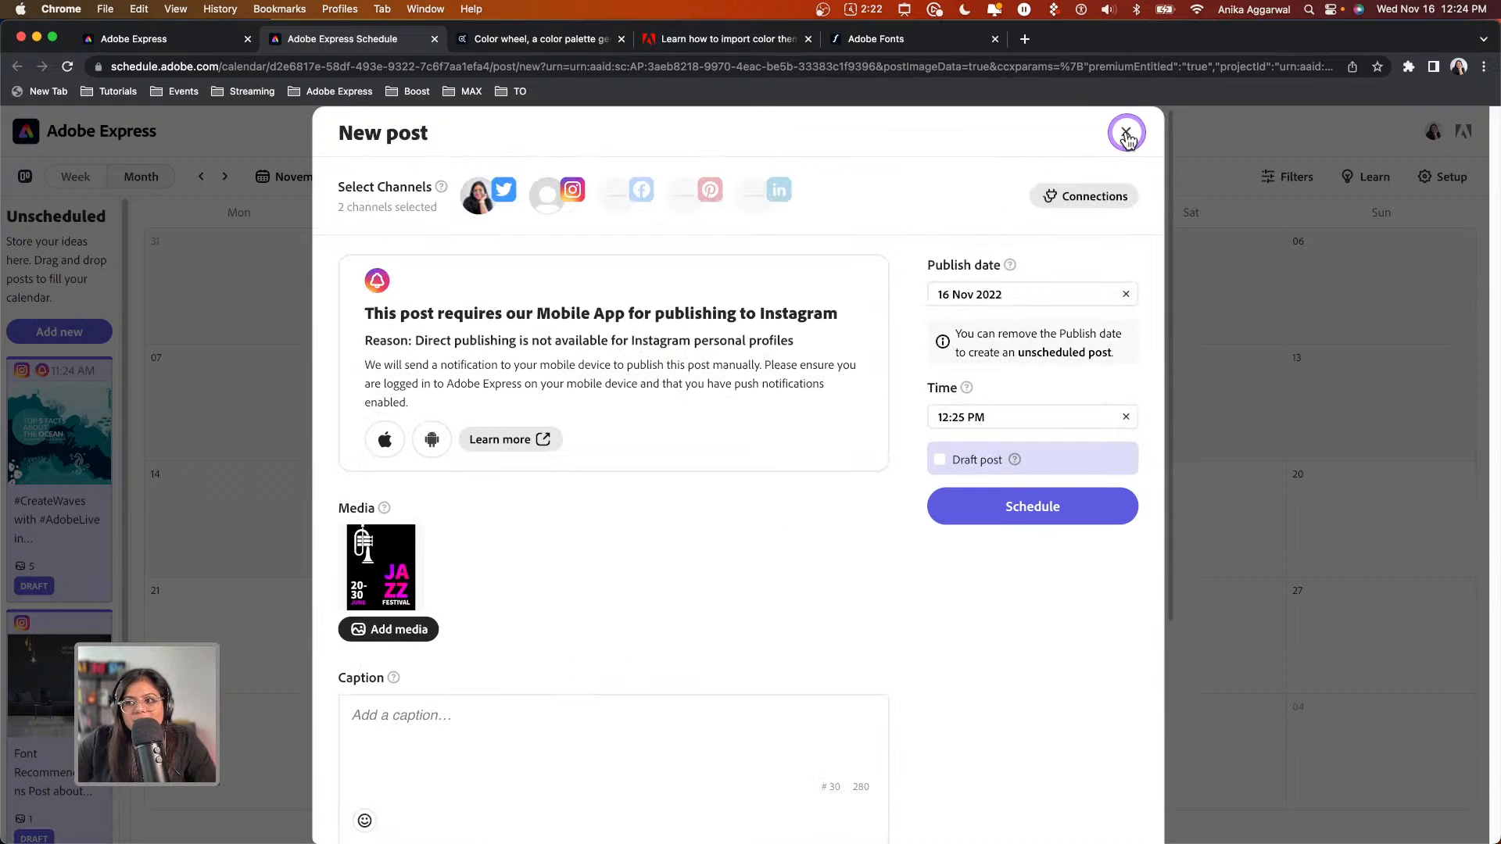
Add the alt text "This image is for a jazz festival" to the post's Jazz Festival image and save it
{"action": "left_click", "coordinate": [409, 538]}
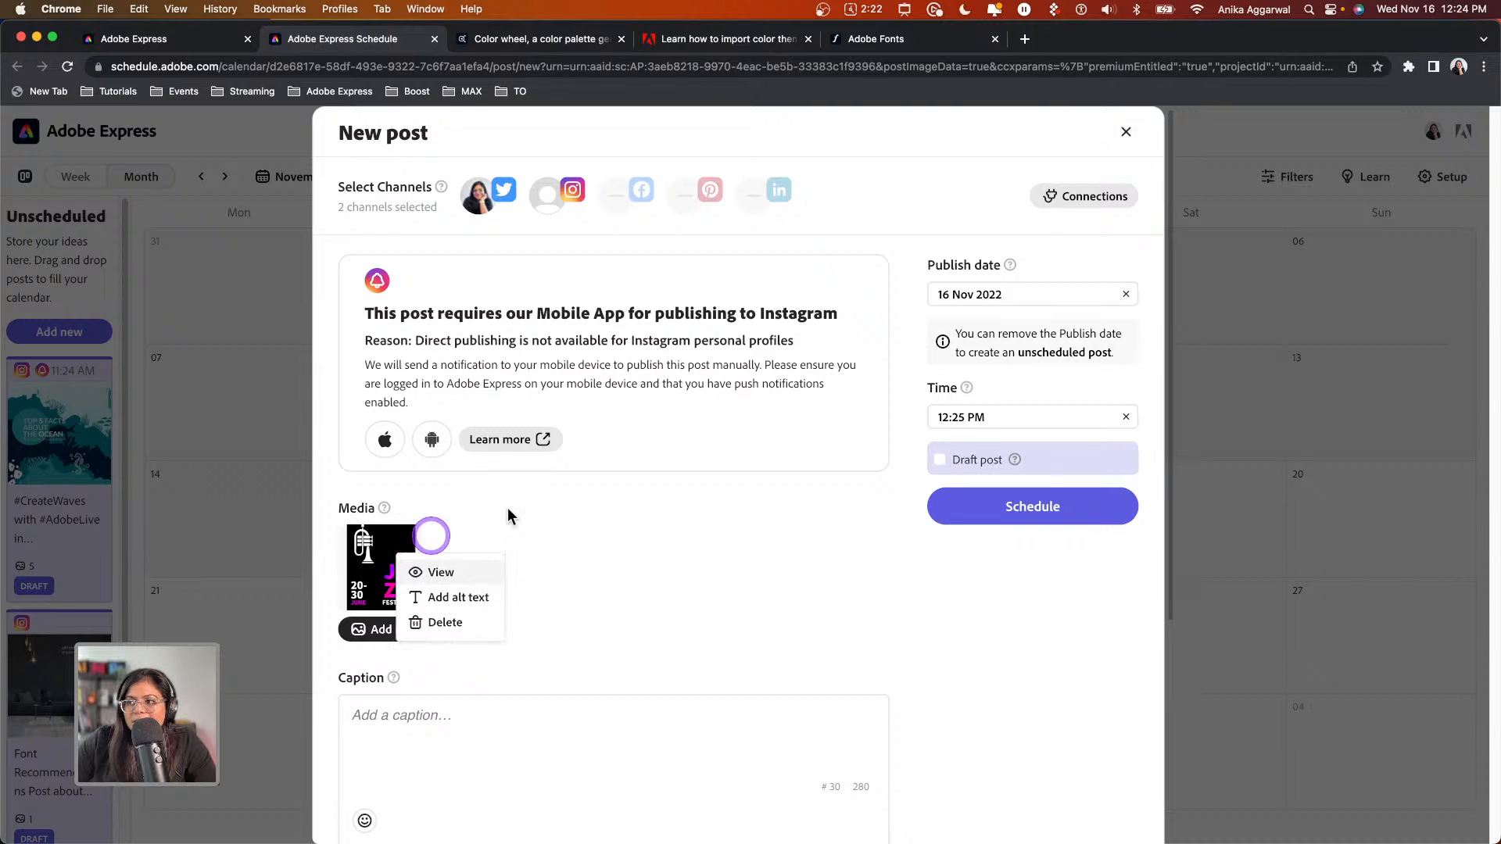
{"action": "left_click", "coordinate": [438, 595]}
{"action": "left_click", "coordinate": [790, 436]}
{"action": "type", "text": "This image is for a jazz festival"}
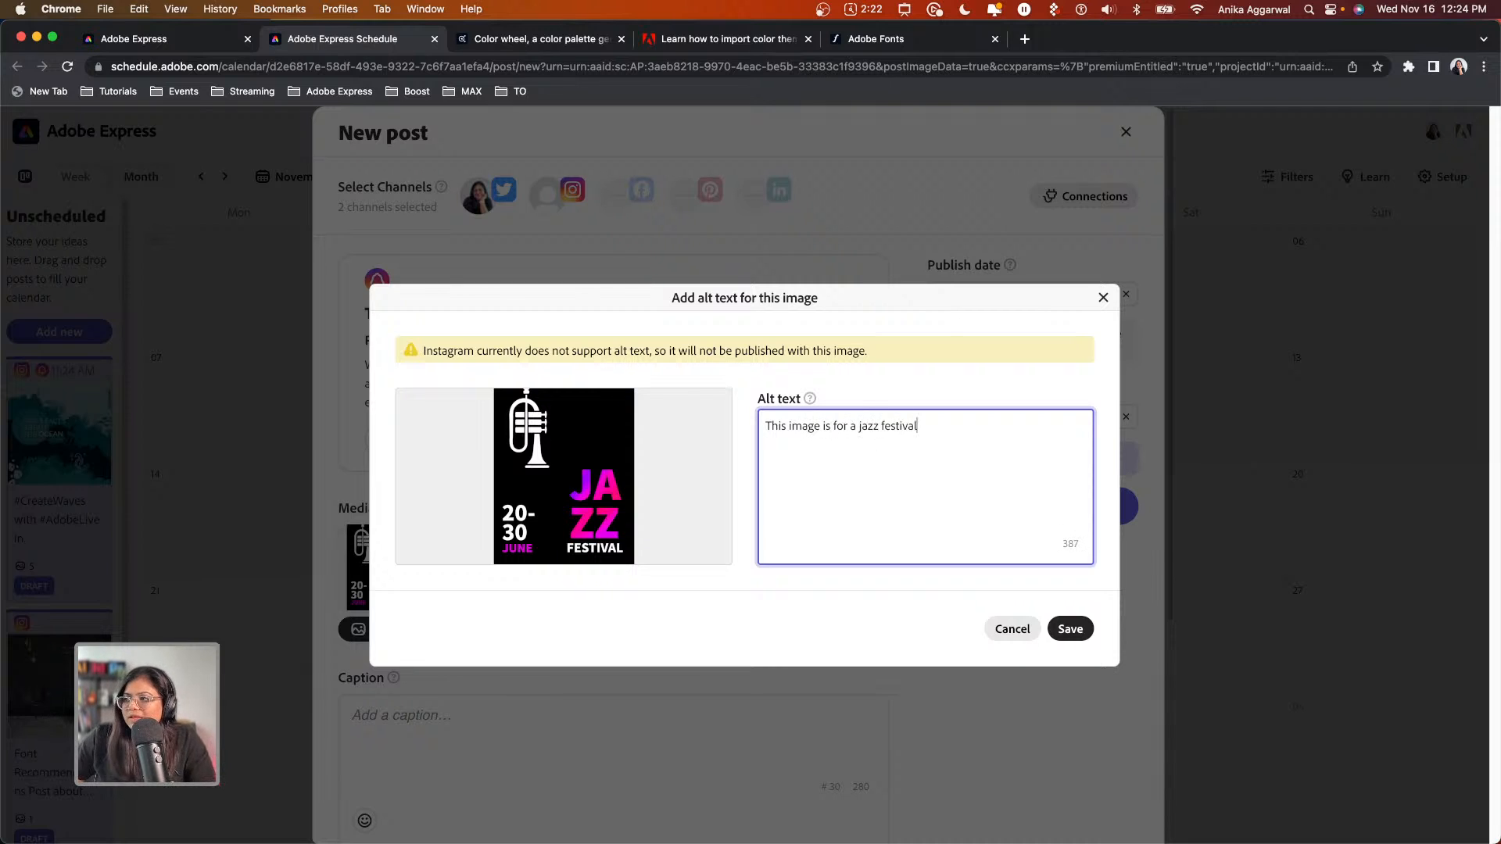
{"action": "left_click", "coordinate": [1067, 628]}
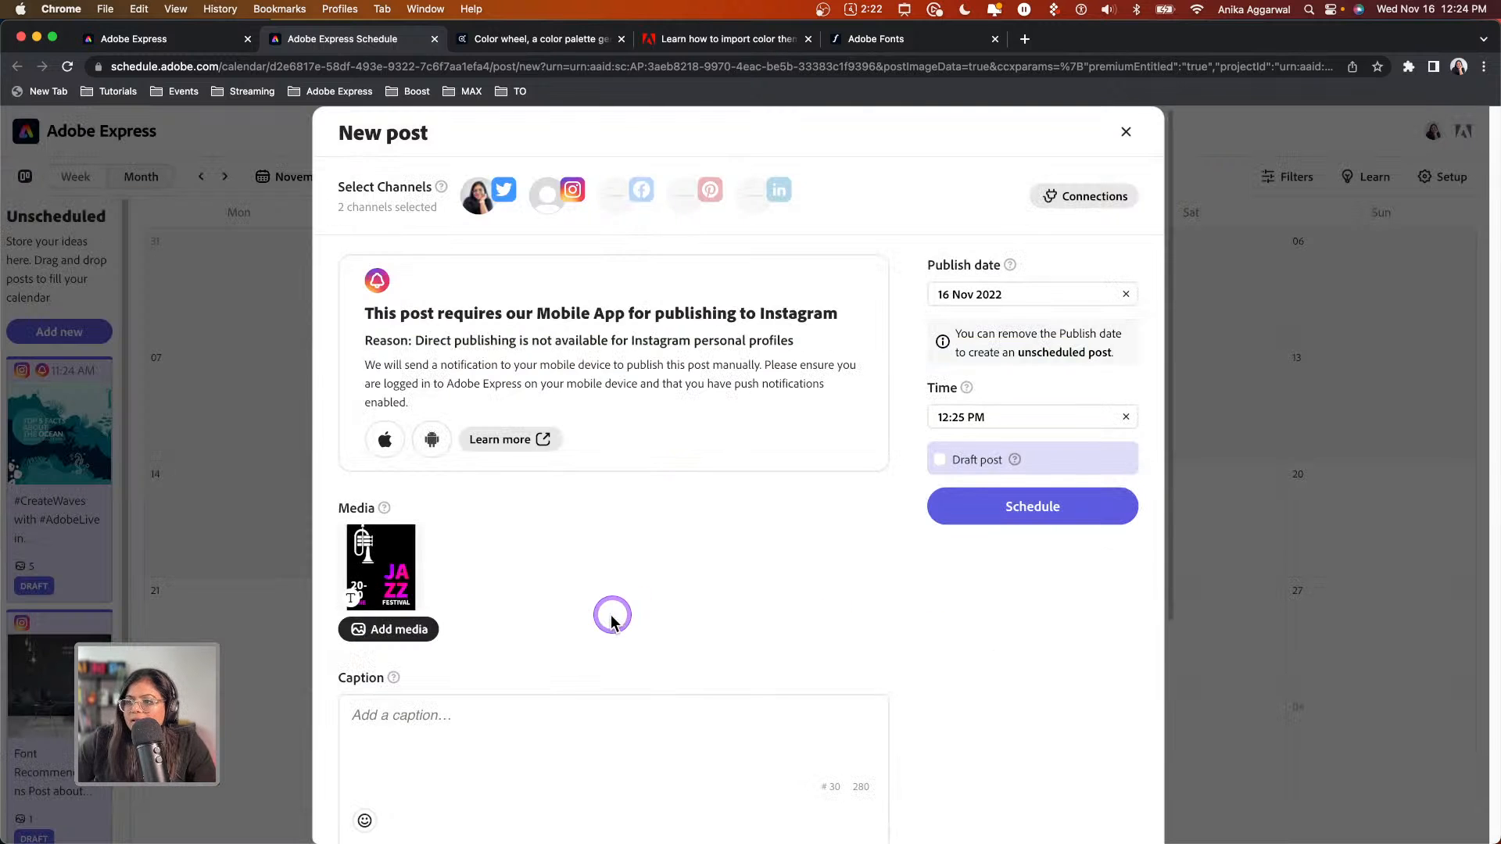
Examine the Twitter and Instagram previews of the Jazz Festival post, and close the new post without scheduling it
{"action": "scroll", "coordinate": [610, 614], "scroll_direction": "down", "scroll_amount": 5}
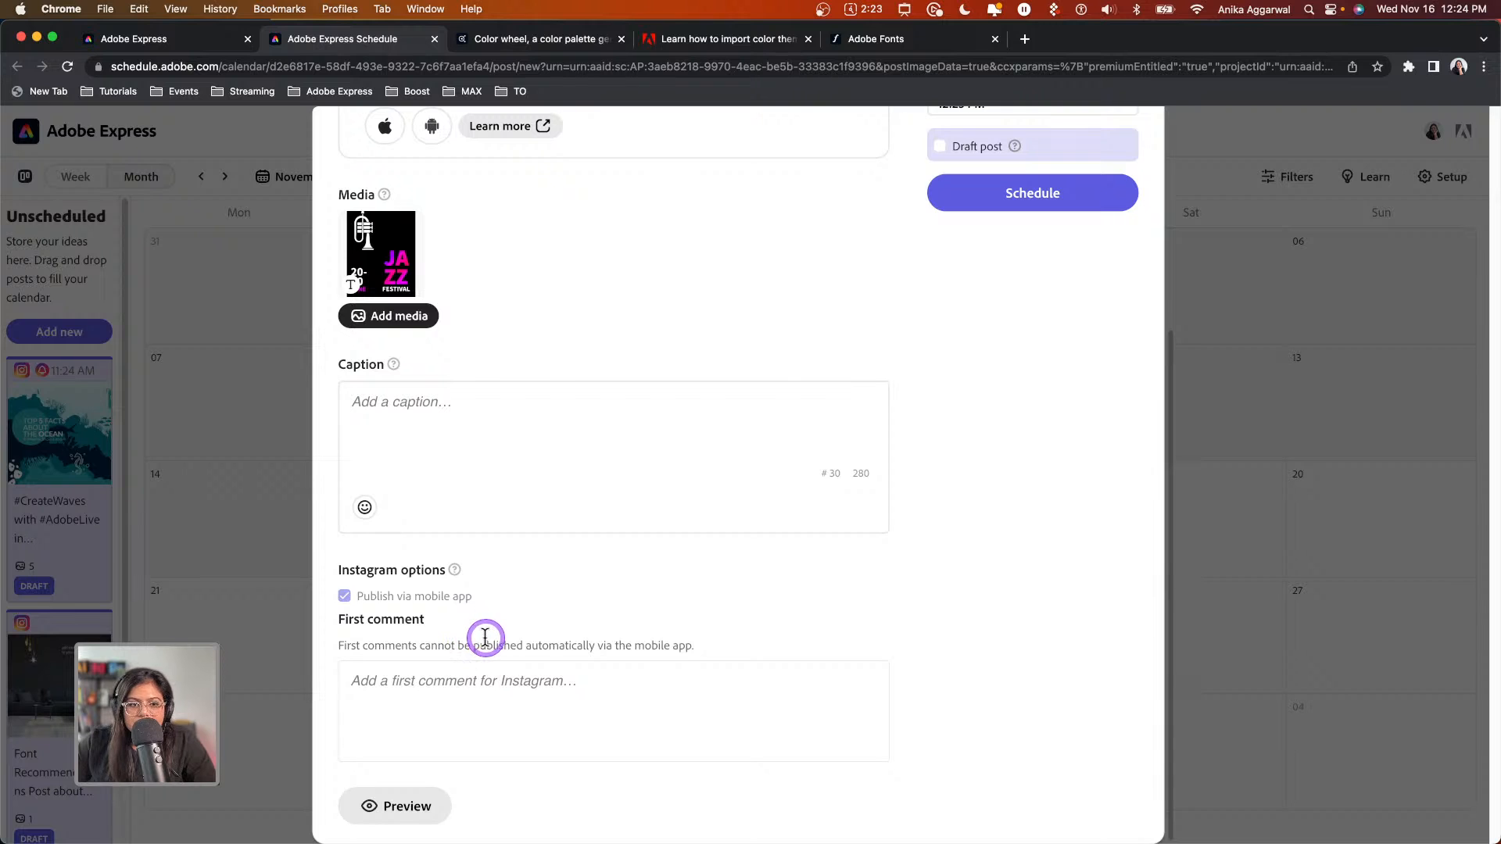
{"action": "scroll", "coordinate": [560, 711], "scroll_direction": "up", "scroll_amount": 5}
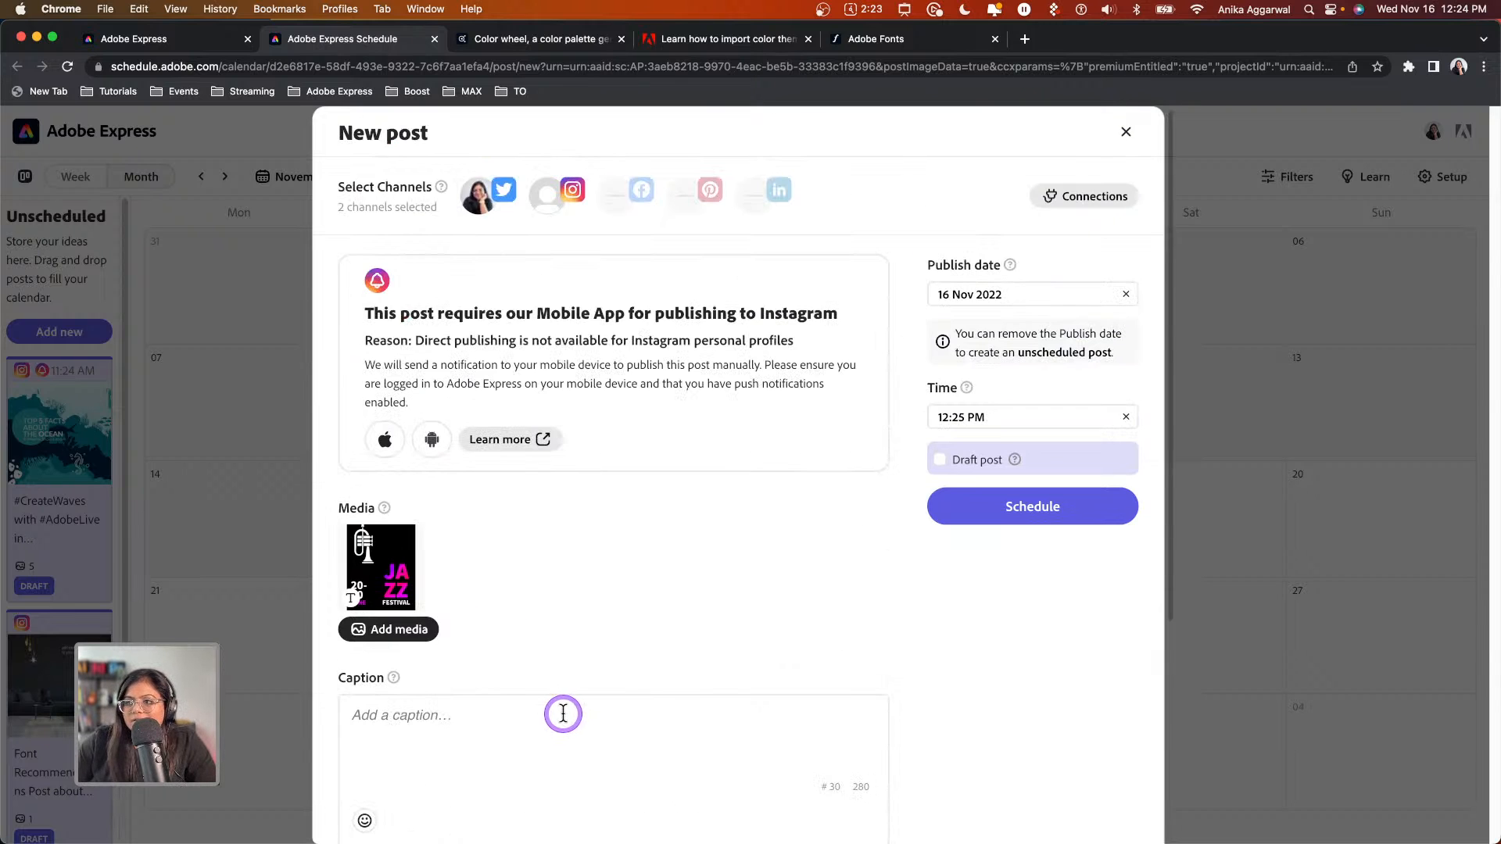
{"action": "scroll", "coordinate": [552, 709], "scroll_direction": "down", "scroll_amount": 5}
{"action": "left_click", "coordinate": [401, 806]}
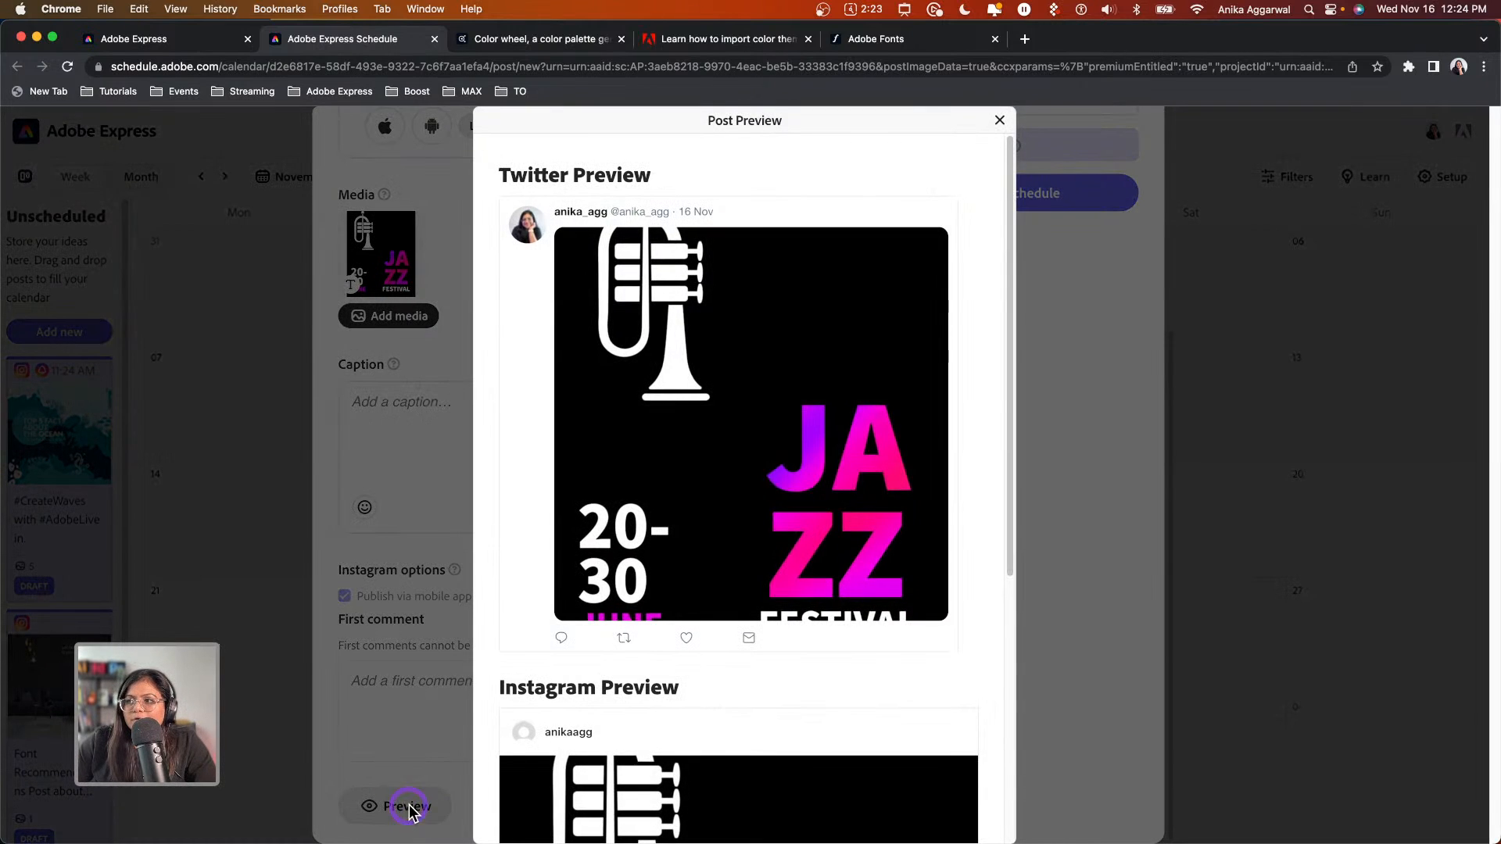
{"action": "scroll", "coordinate": [759, 528], "scroll_direction": "down", "scroll_amount": 3}
{"action": "scroll", "coordinate": [755, 535], "scroll_direction": "down", "scroll_amount": 3}
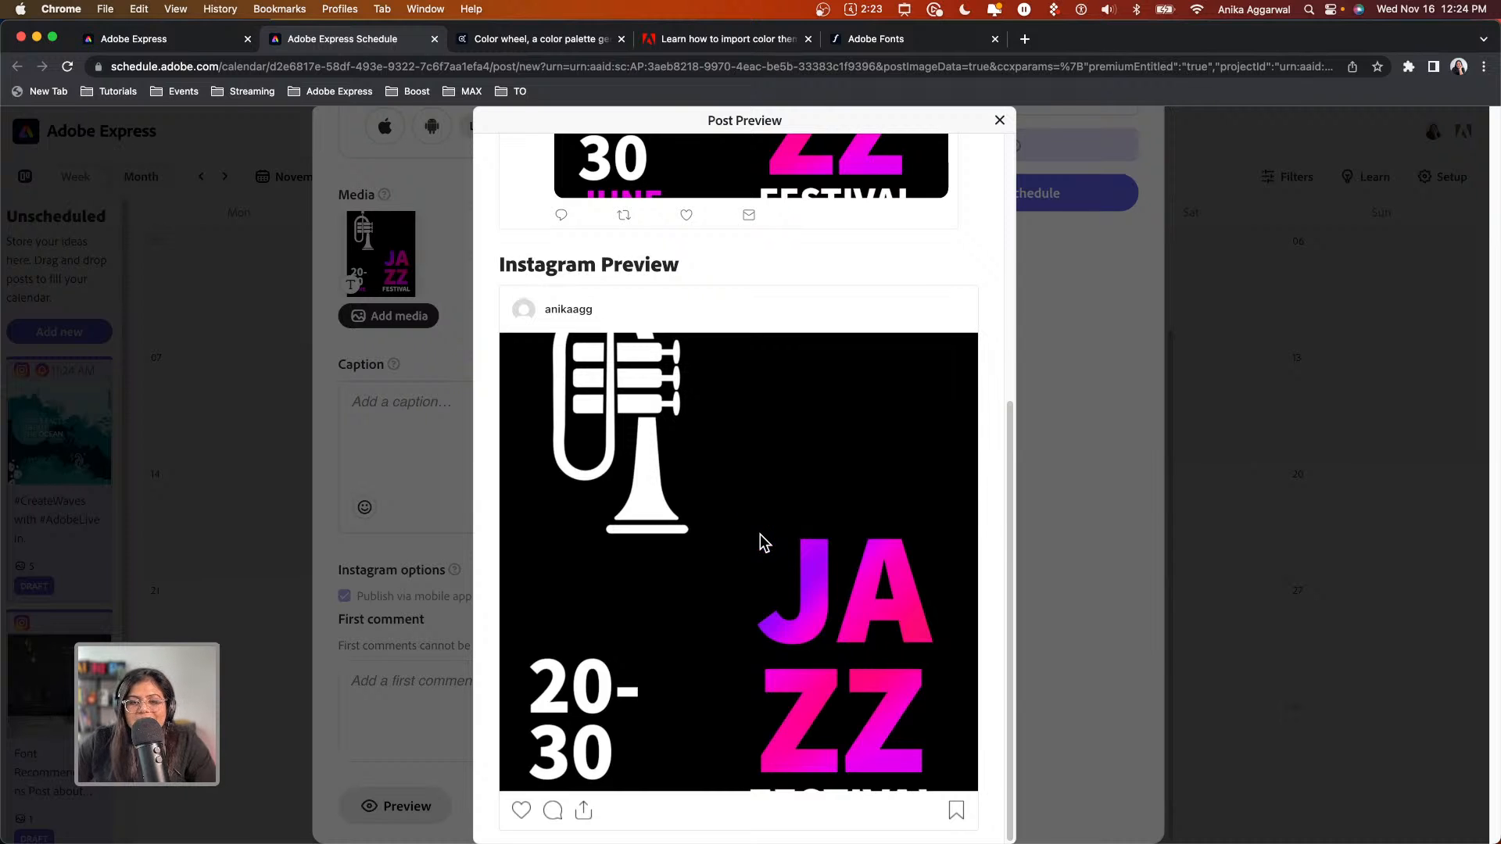
{"action": "scroll", "coordinate": [764, 544], "scroll_direction": "up", "scroll_amount": 5}
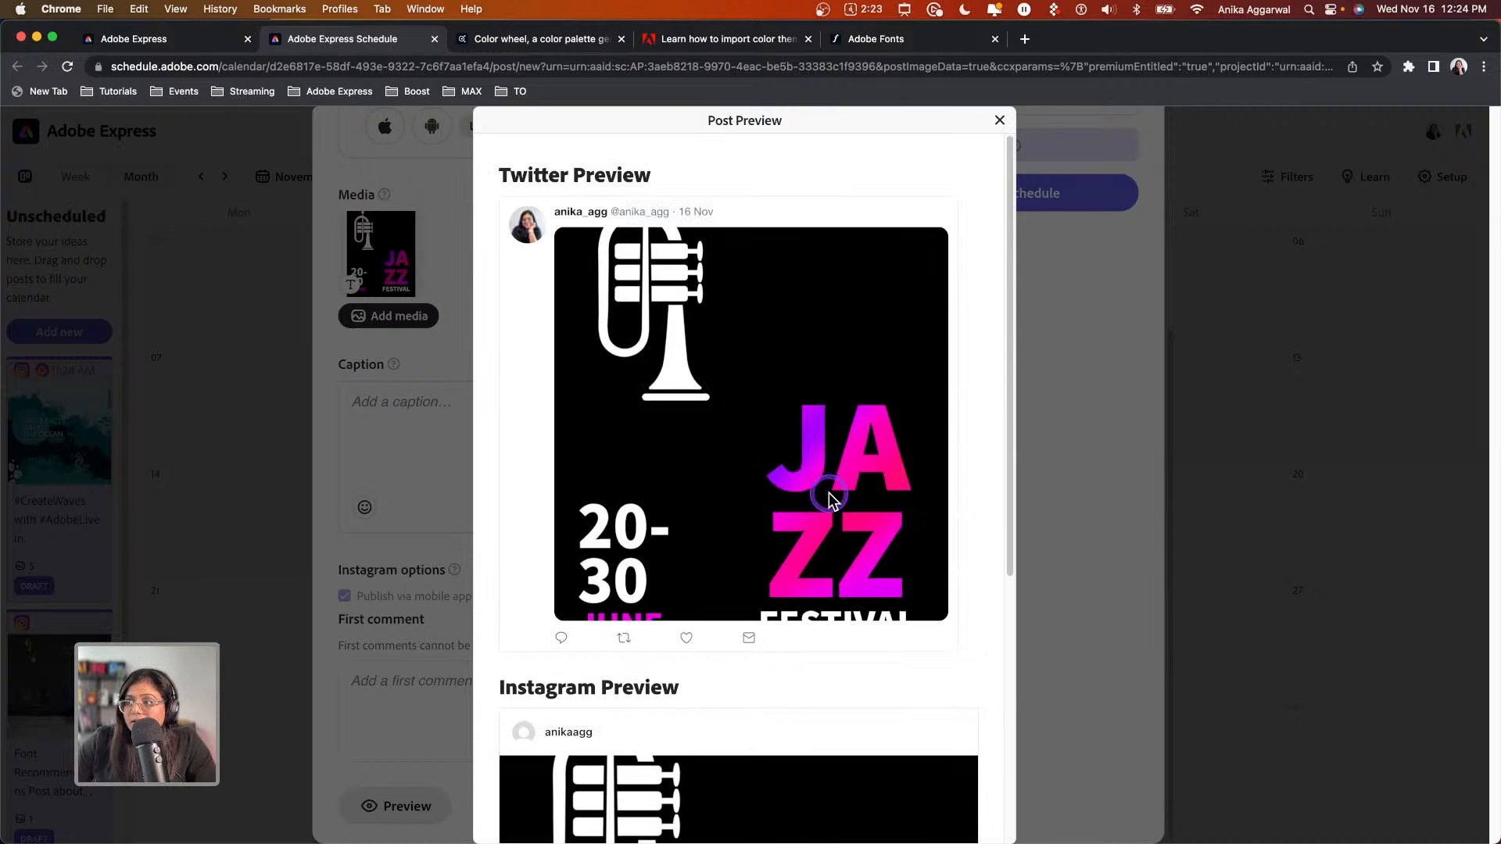
{"action": "left_click", "coordinate": [1005, 117]}
{"action": "scroll", "coordinate": [836, 328], "scroll_direction": "up", "scroll_amount": 5}
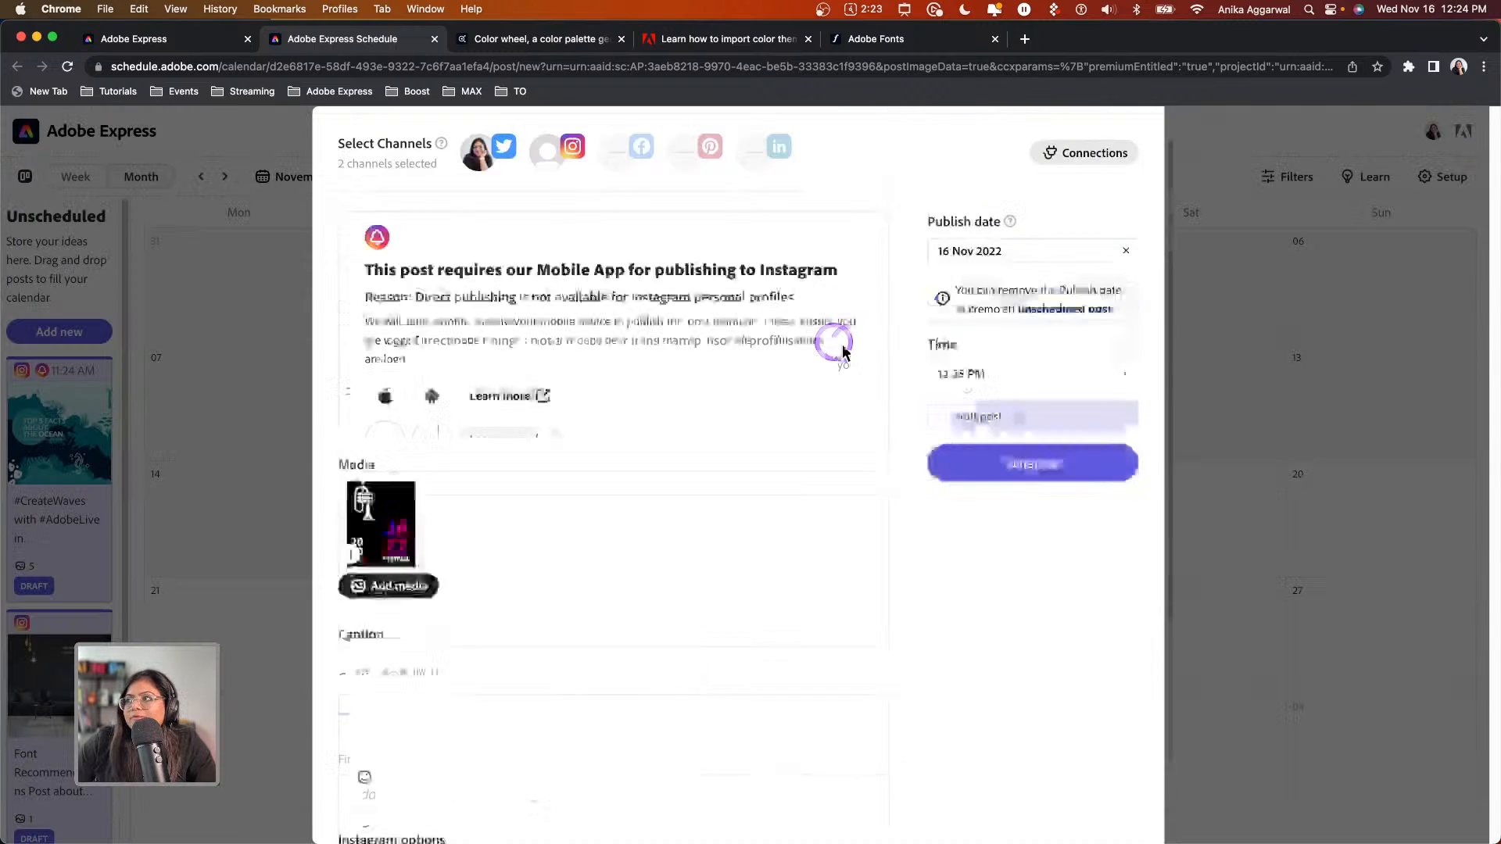
{"action": "left_click", "coordinate": [1125, 133]}
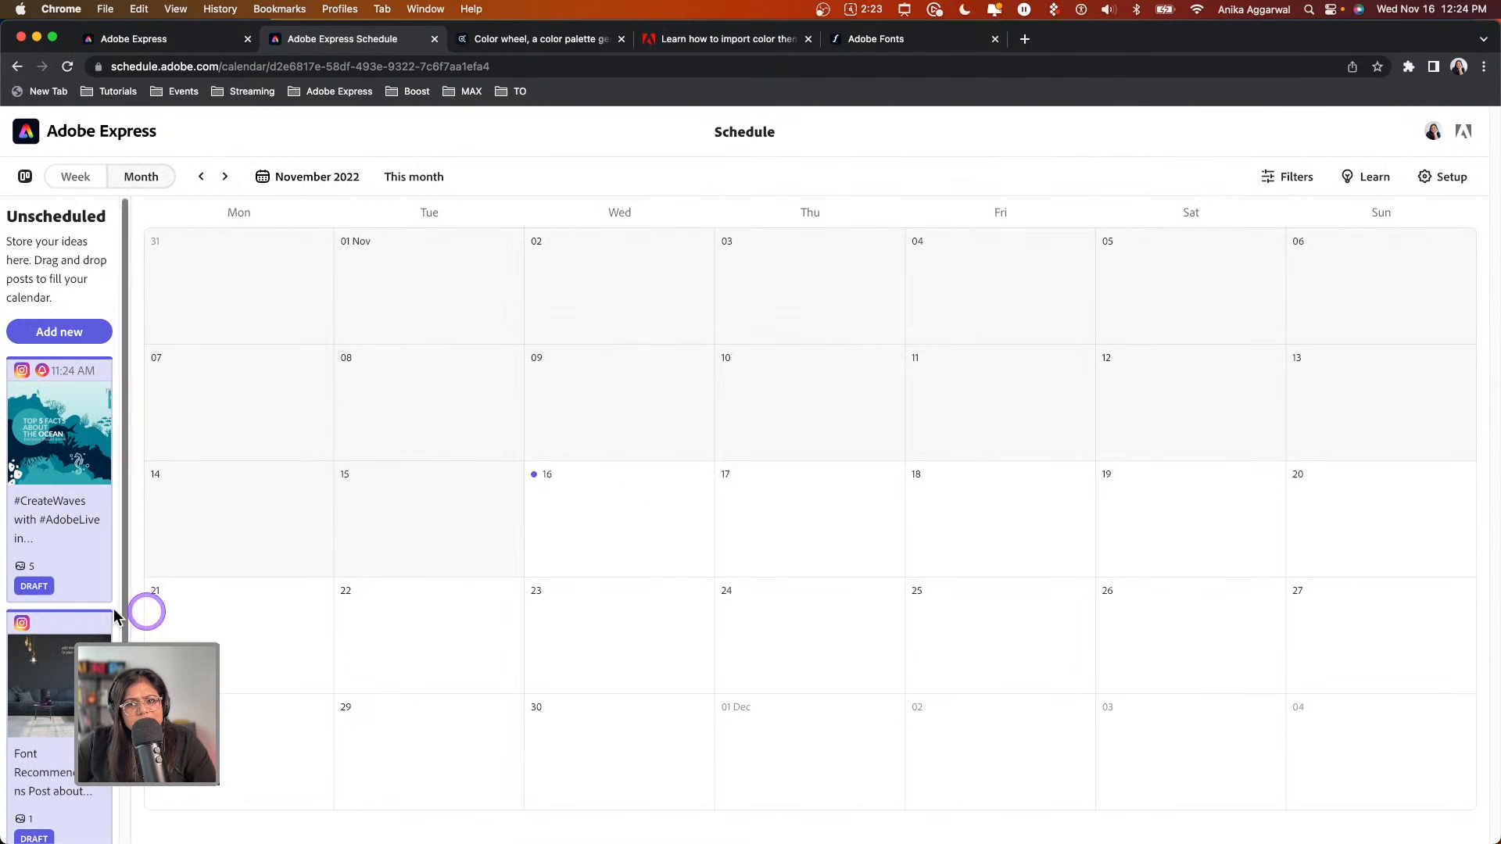